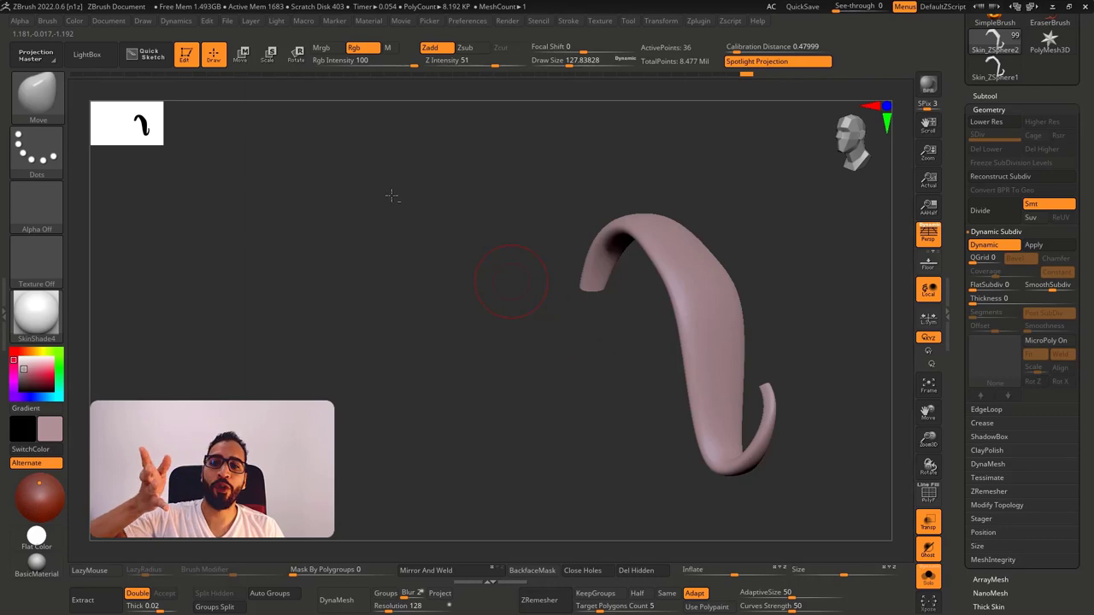
Sketch on-screen annotations beside the hair strand: an ellipse, a four-cornered shape with arrows at its corners, and curved and angular flow lines.
mouse_move(362, 159)
mouse_down()
mouse_move(275, 206)
mouse_move(419, 173)
mouse_up()
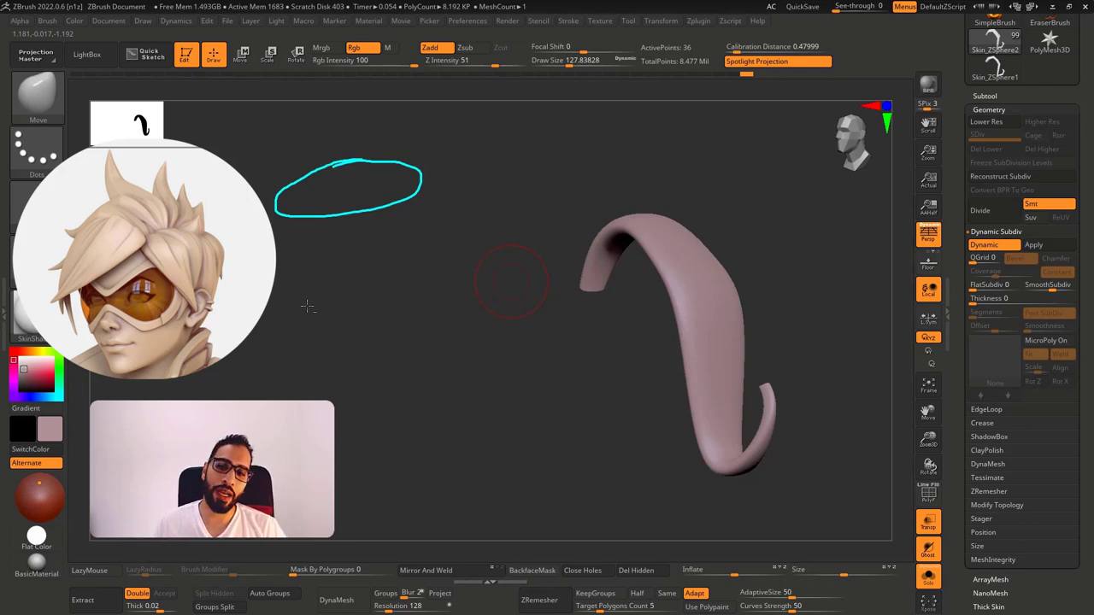
mouse_move(303, 332)
mouse_down()
mouse_move(425, 245)
mouse_move(445, 323)
mouse_up()
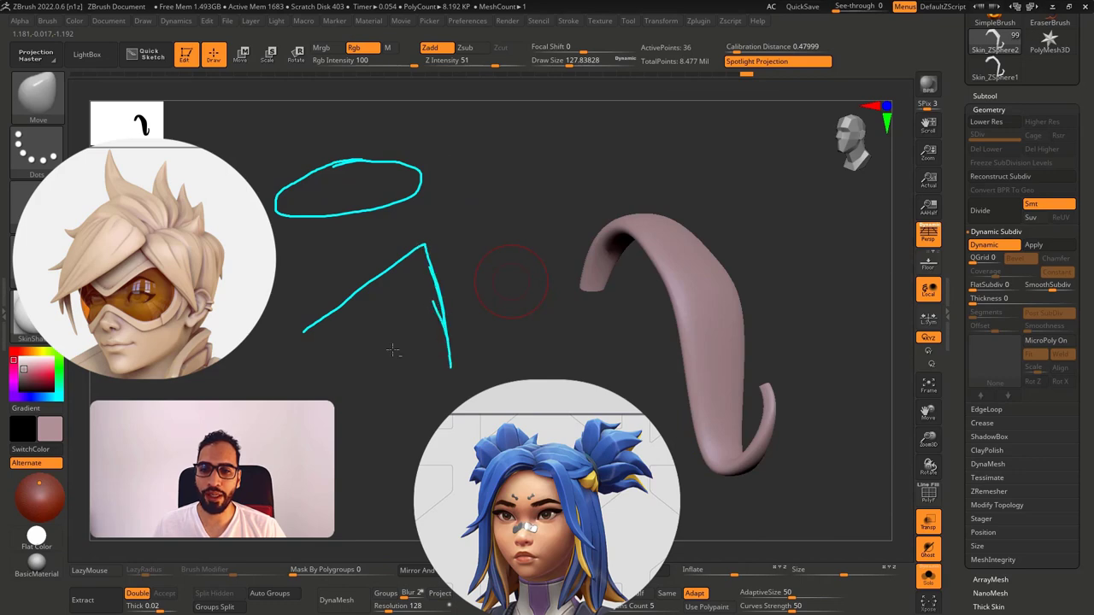
mouse_move(309, 342)
mouse_down()
mouse_move(415, 390)
mouse_move(436, 387)
mouse_up()
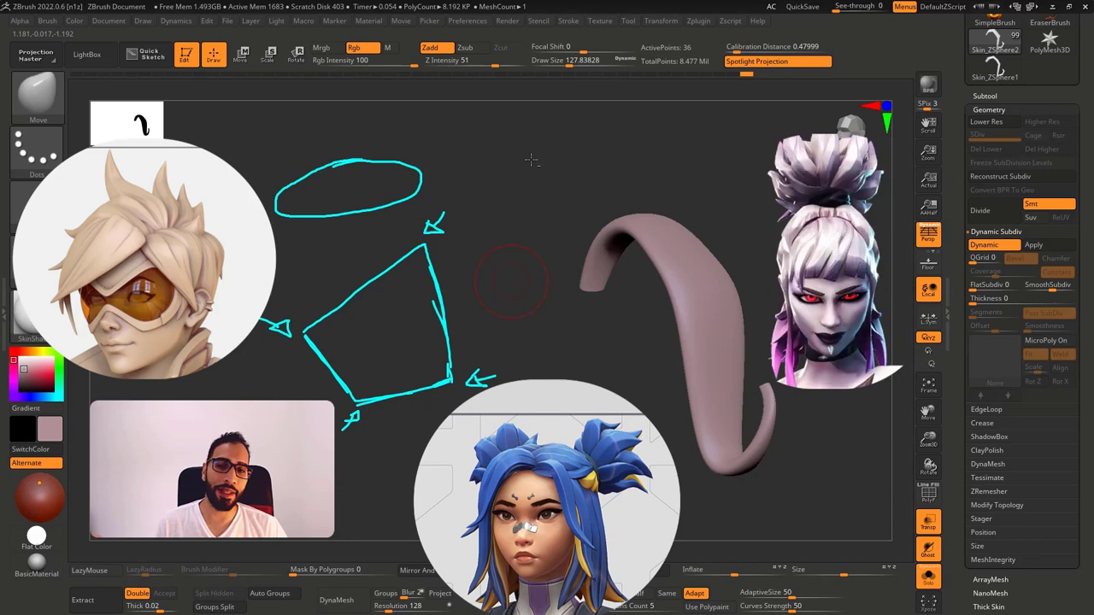
mouse_move(453, 165)
mouse_down()
mouse_move(500, 209)
mouse_move(489, 298)
mouse_up()
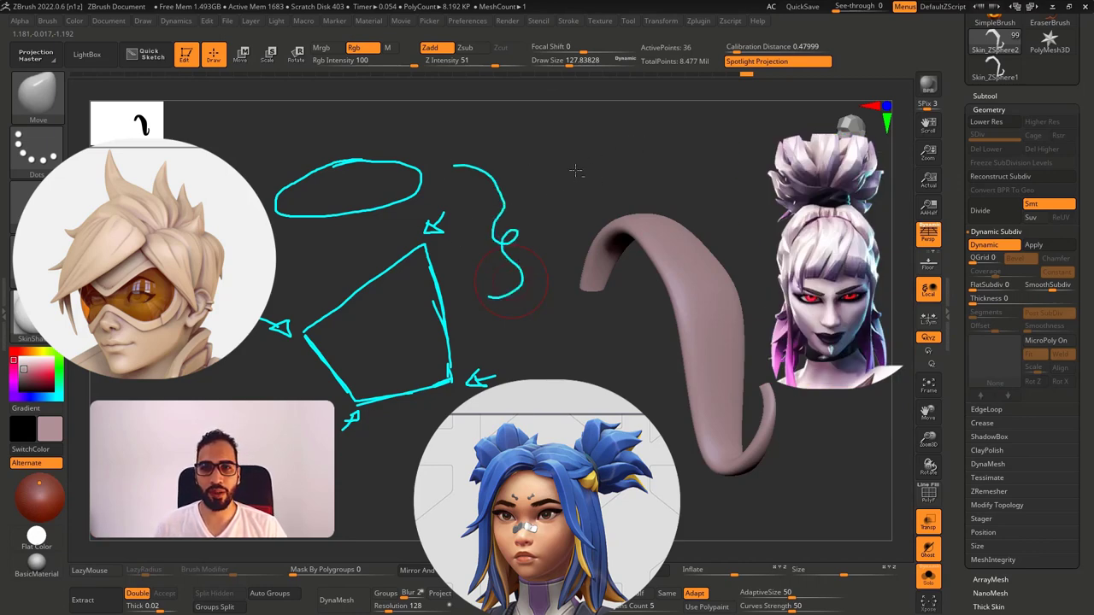
mouse_move(573, 172)
mouse_down()
mouse_move(671, 104)
mouse_move(685, 171)
mouse_up()
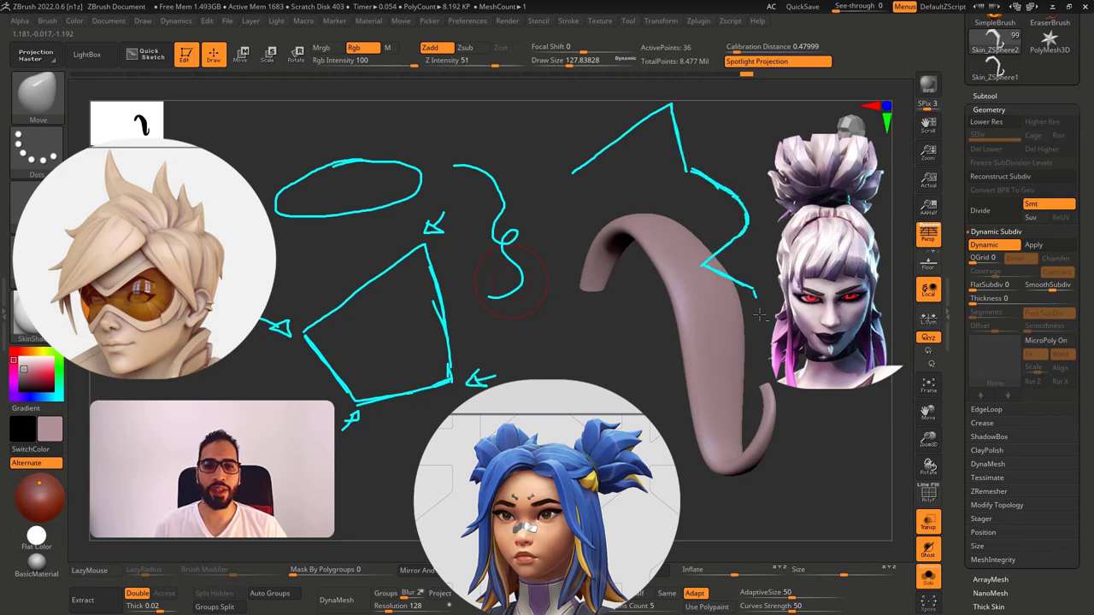
mouse_move(760, 315)
mouse_down()
mouse_move(660, 357)
mouse_move(647, 285)
mouse_up()
drag(660, 332, 627, 199)
drag(594, 162, 635, 244)
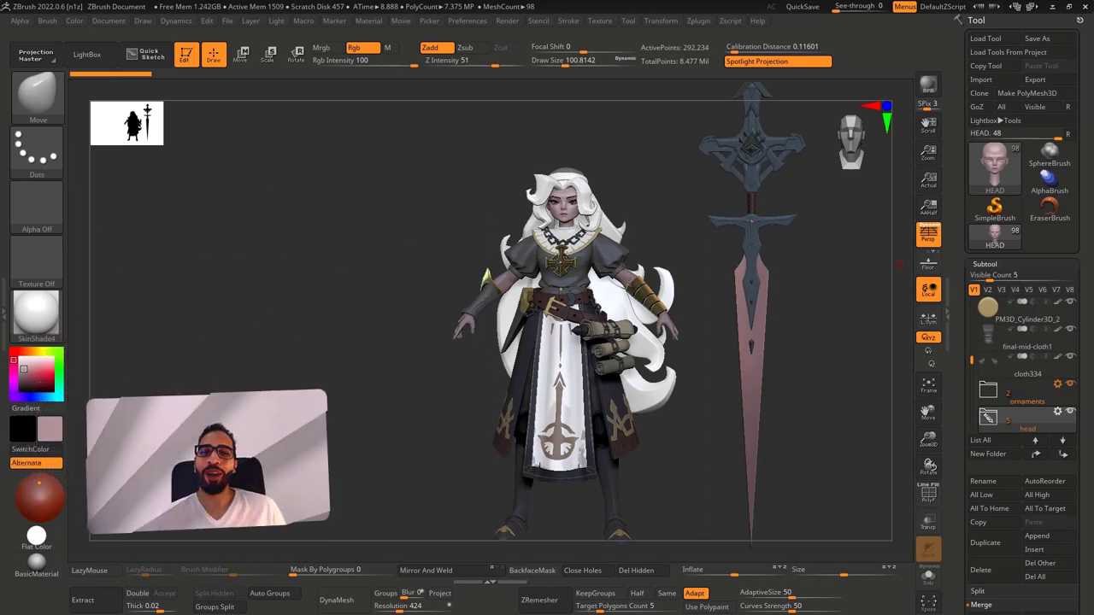
View the character's head close up from an angle and mark the face with an oval annotation, clearing it when done.
mouse_move(628, 167)
right_down()
mouse_move(745, 164)
mouse_move(632, 166)
mouse_move(554, 196)
right_up()
ctrl+right_drag(565, 143, 571, 185)
mouse_move(561, 160)
mouse_down()
mouse_move(592, 255)
mouse_move(529, 221)
mouse_up()
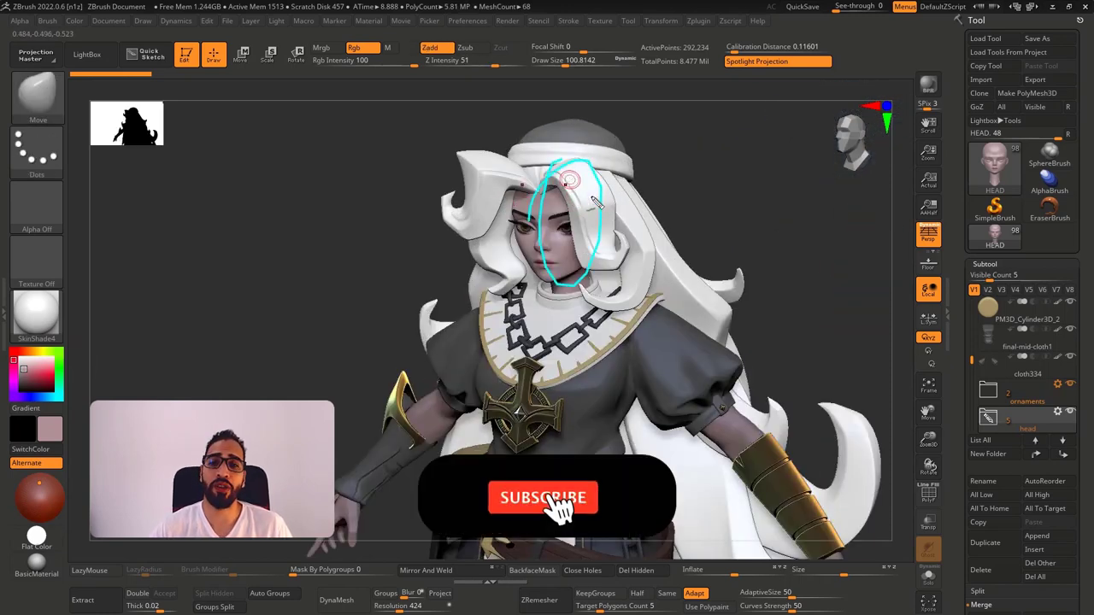
key(Escape)
Switch to the browser with the Udemy course Stylised Character Sculpting in Zbrush and view the second course page.
key(super)
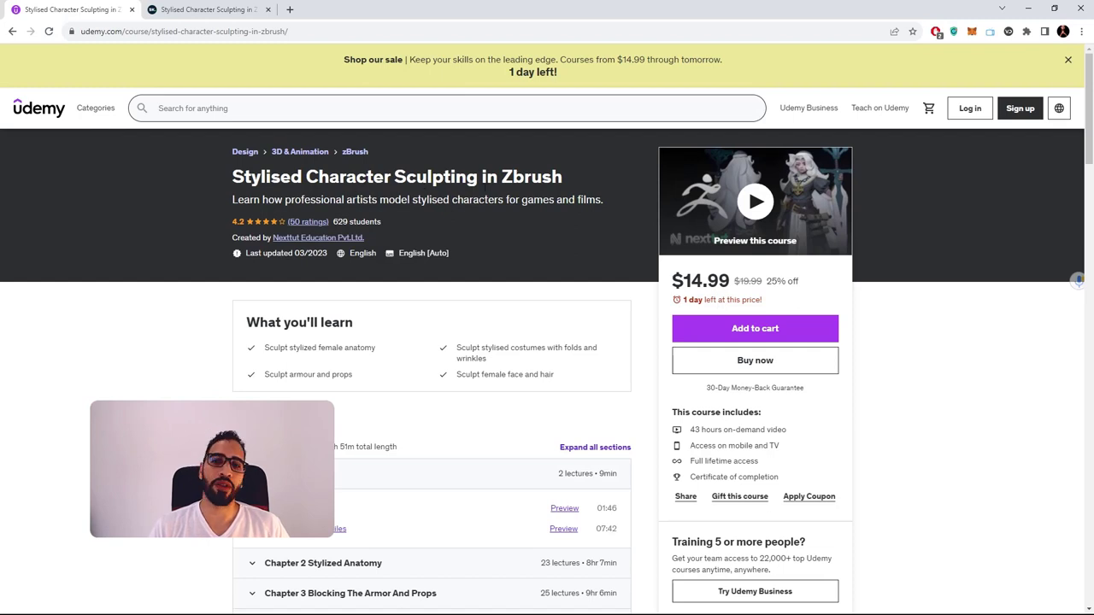
click(214, 9)
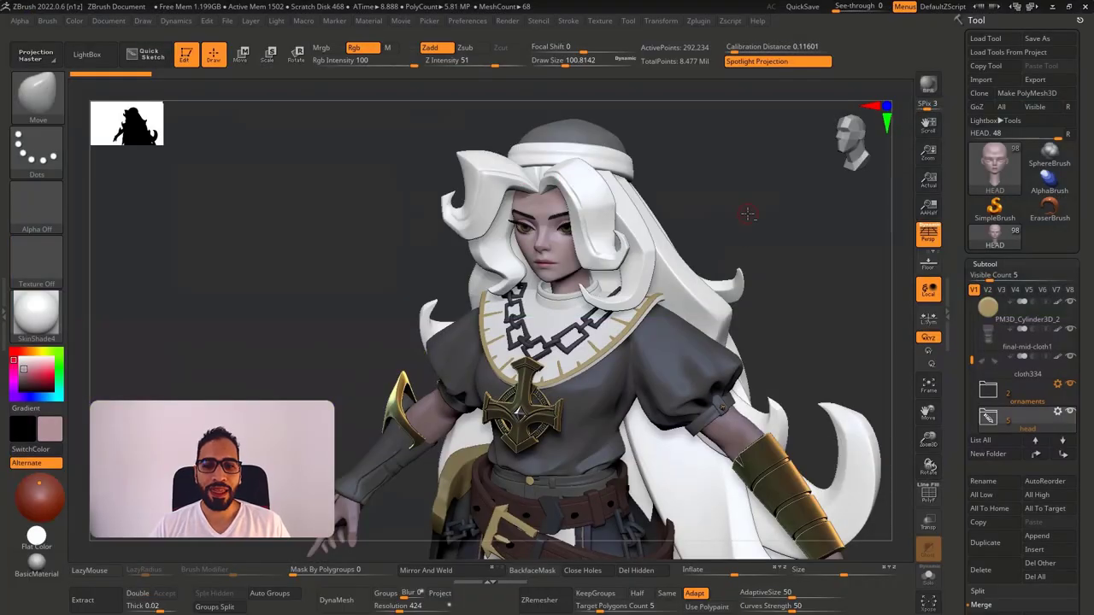
Return to ZBrush and examine the character's hair from the front, side and back.
drag(767, 199, 742, 201)
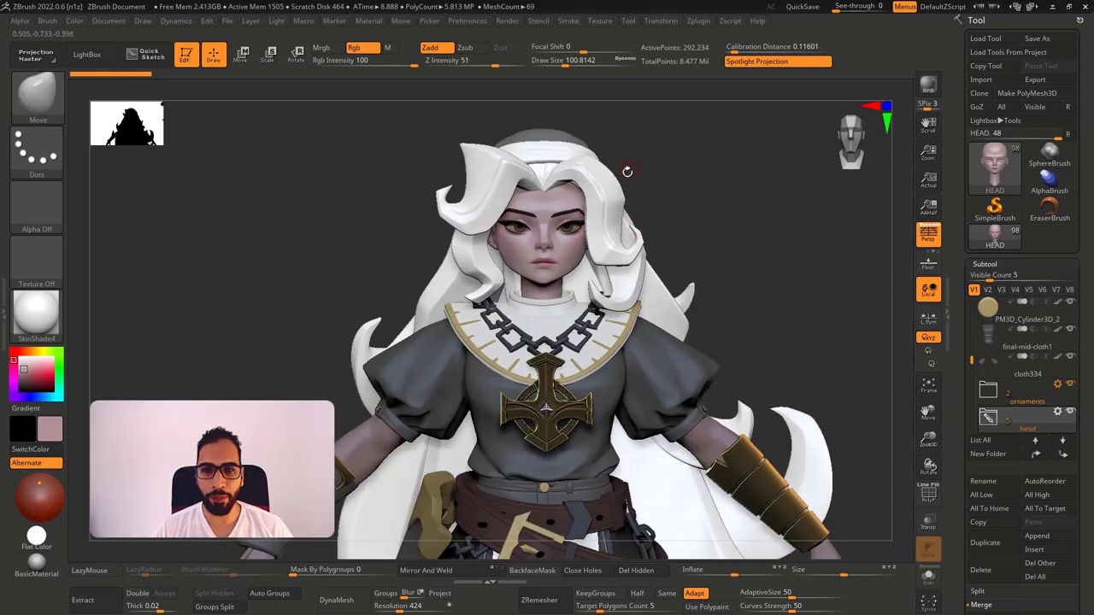
mouse_move(674, 173)
mouse_down()
mouse_move(697, 189)
mouse_move(732, 189)
mouse_move(714, 197)
mouse_up()
mouse_move(530, 178)
mouse_down()
mouse_move(520, 172)
mouse_move(395, 220)
mouse_up()
mouse_move(713, 210)
mouse_down()
mouse_move(638, 213)
mouse_move(623, 242)
mouse_move(630, 281)
mouse_up()
mouse_move(566, 196)
ctrl+right_down()
mouse_move(613, 289)
mouse_move(532, 195)
ctrl+right_up()
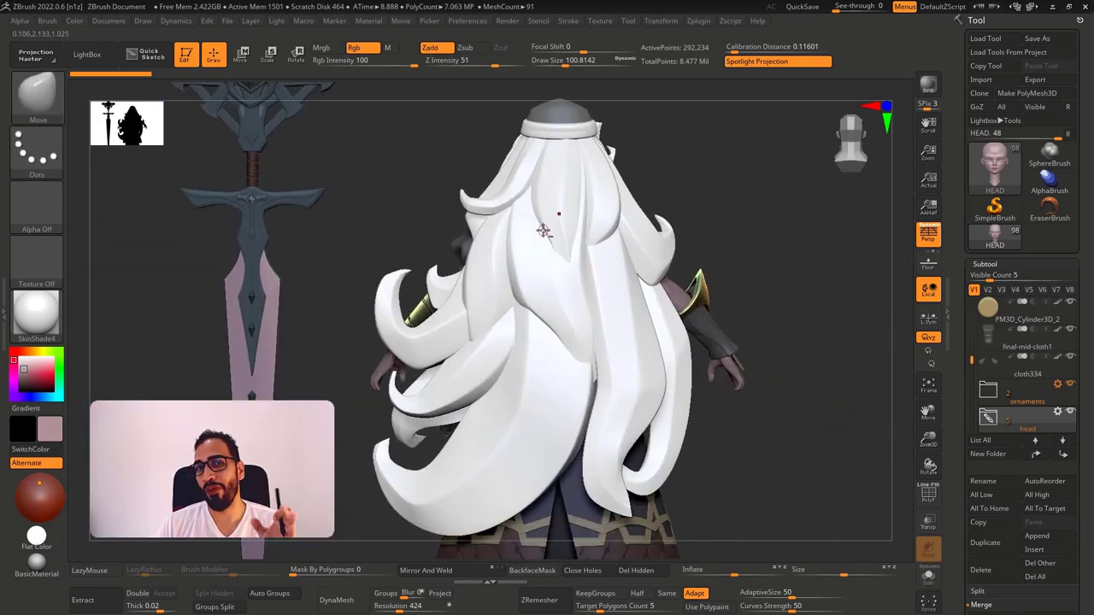
drag(749, 235, 736, 250)
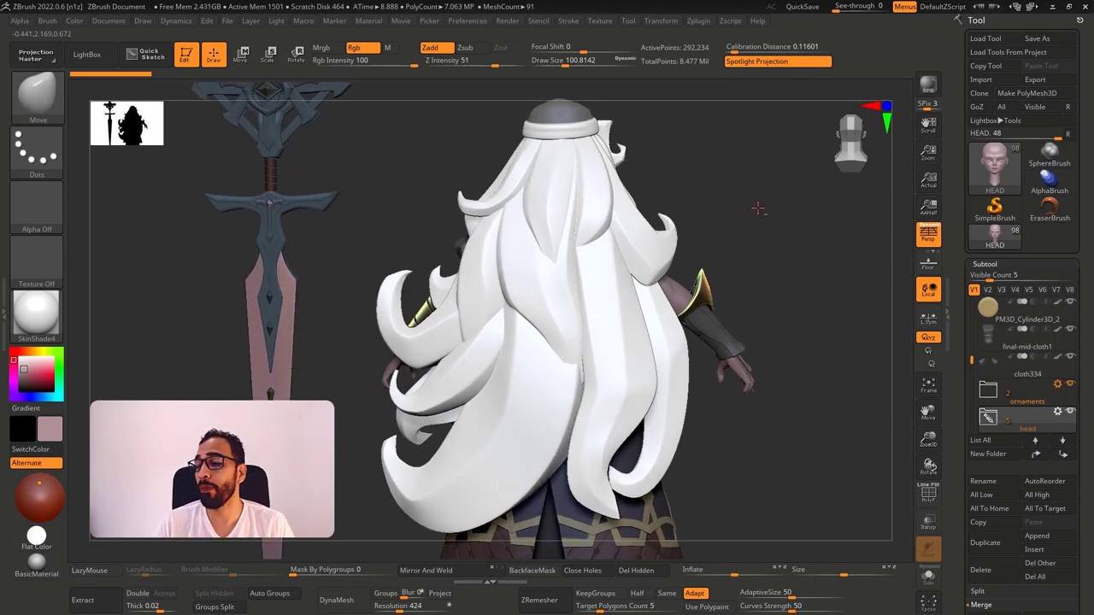
drag(721, 207, 692, 220)
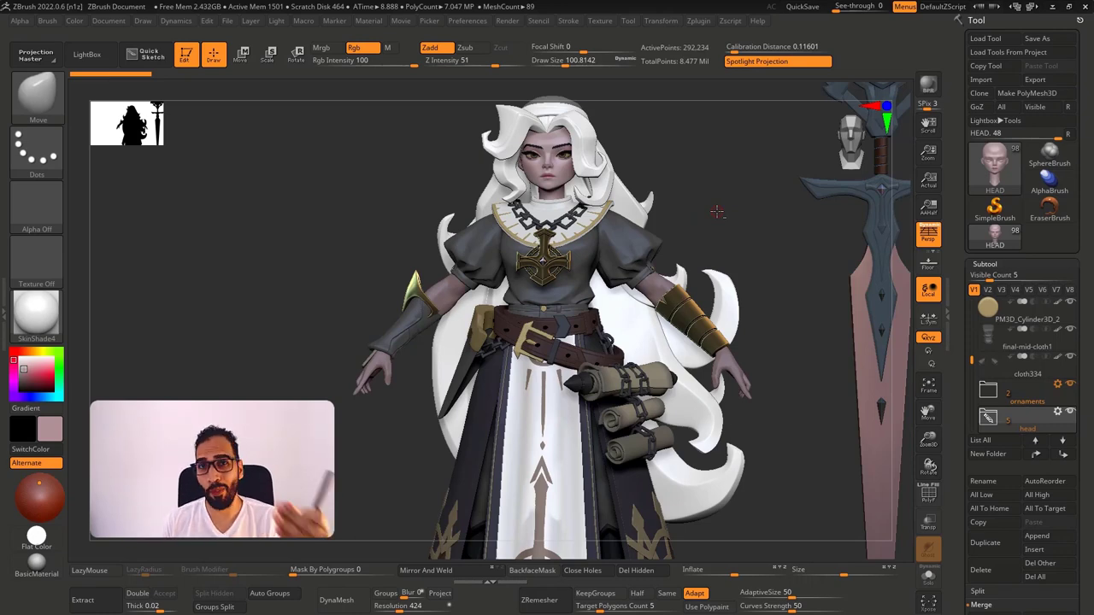
mouse_move(704, 151)
mouse_down()
mouse_move(643, 174)
mouse_move(611, 167)
mouse_up()
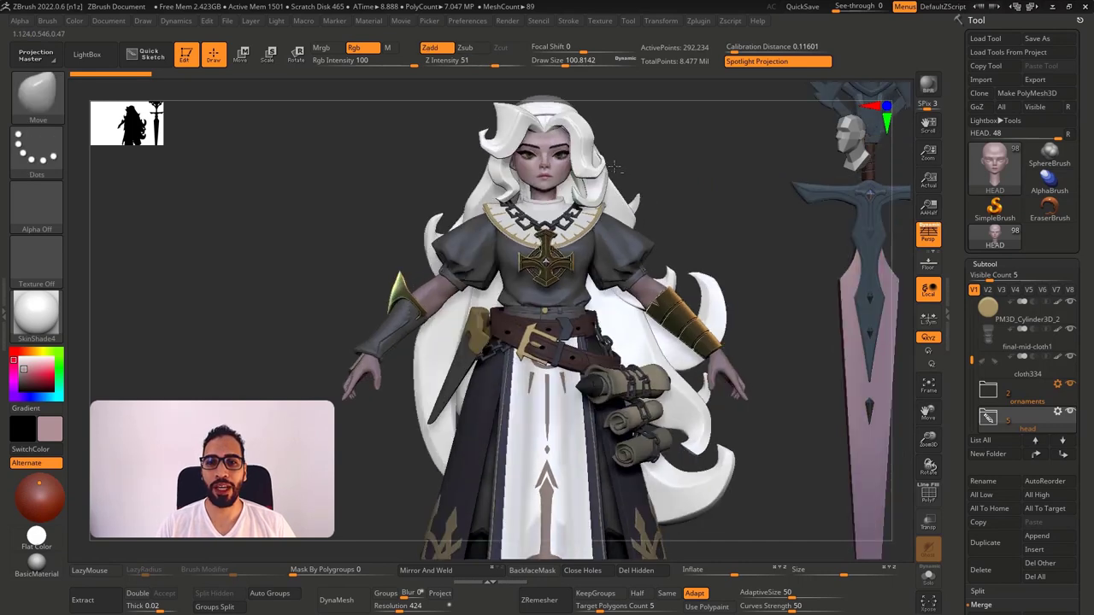
Isolate the front hair strand Skin_ZSphere4 to inspect its shape and polyframe, and bring back the full character.
key(alt+s)
alt+drag(582, 128, 579, 215)
ctrl+right_drag(579, 216, 587, 216)
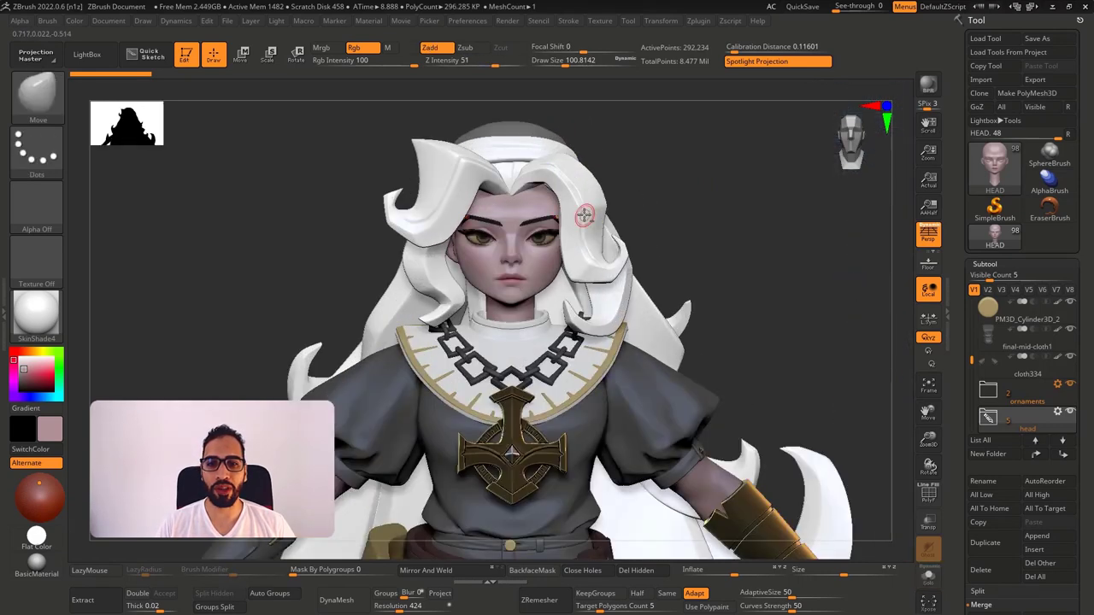
alt+click(583, 215)
drag(658, 164, 612, 179)
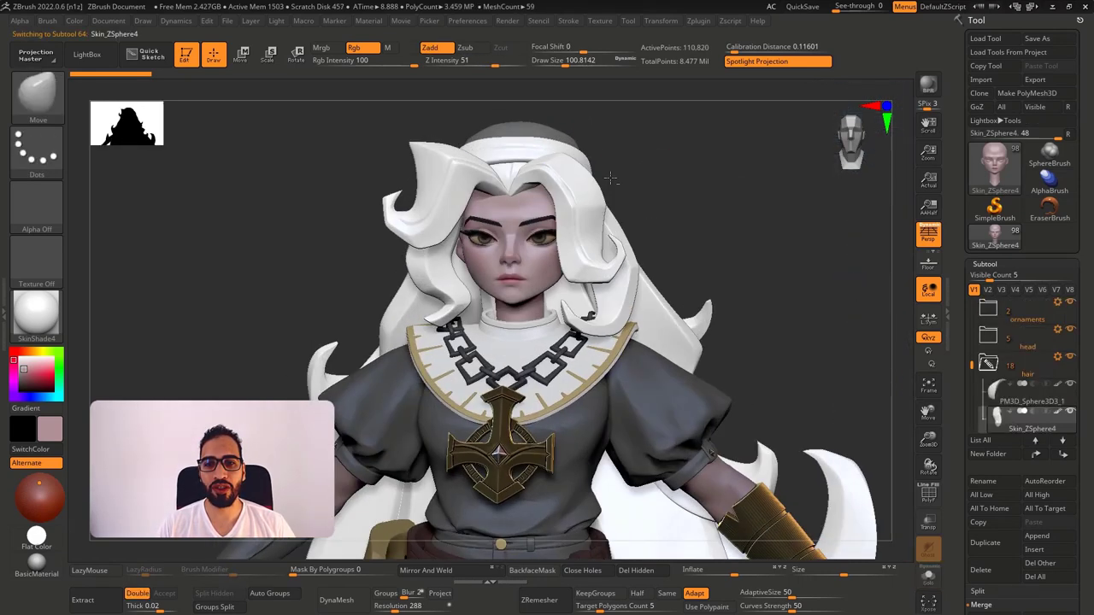
key(alt+s)
key(shift+f)
key(shift+f)
right_drag(606, 232, 617, 217)
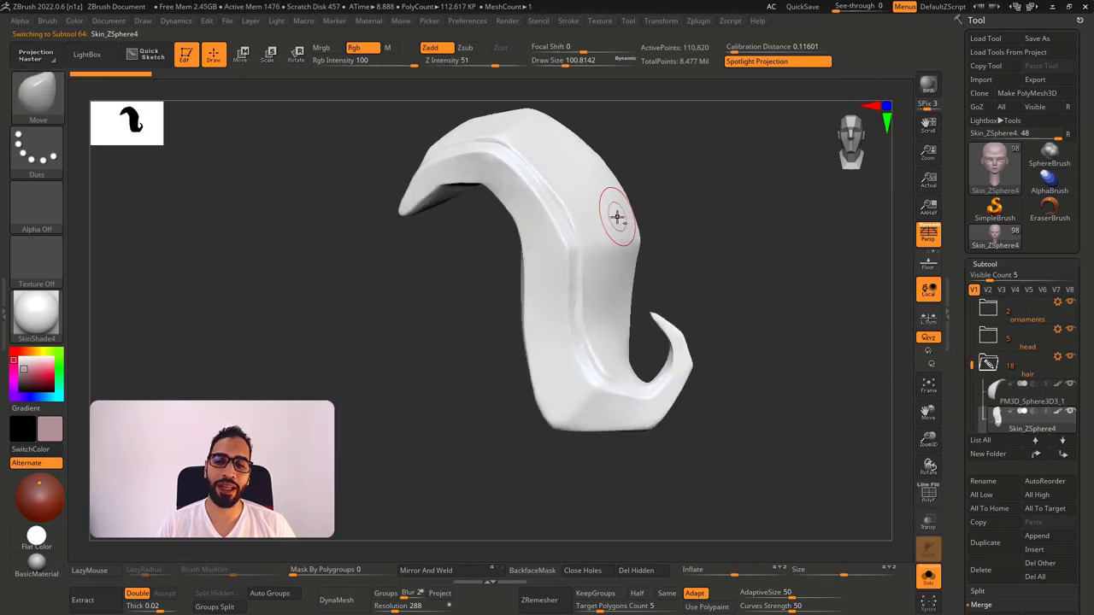
key(alt+s)
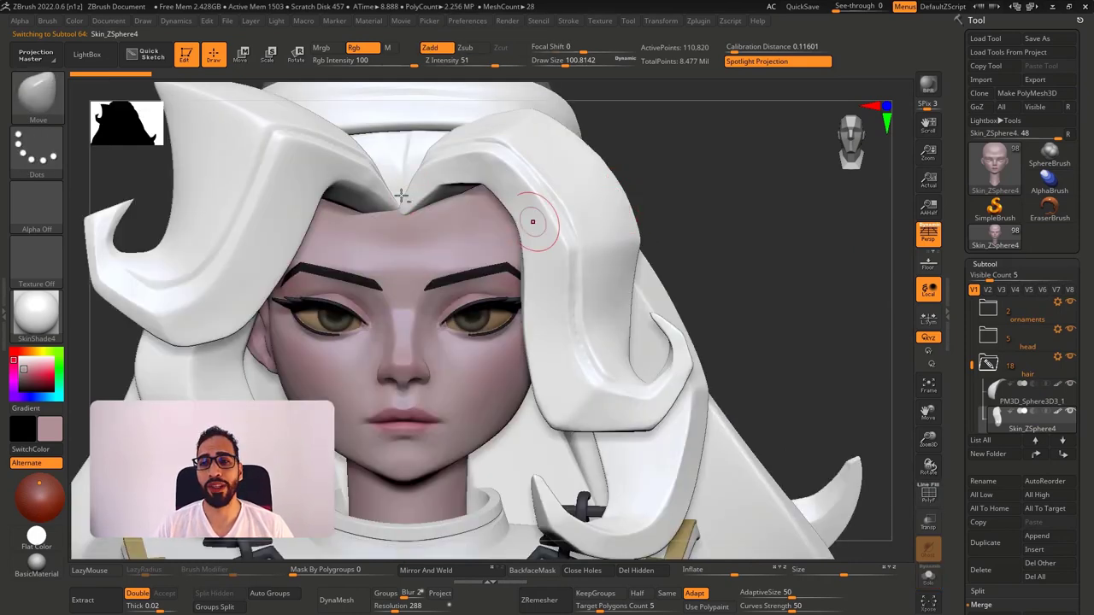
Inspect the polyframe on the two front hair strands framing the face, leaving Skin_ZSphere4 selected with the polyframe off.
alt+click(352, 168)
key(shift+f)
ctrl+right_drag(620, 244, 511, 214)
alt+click(516, 211)
key(shift+f)
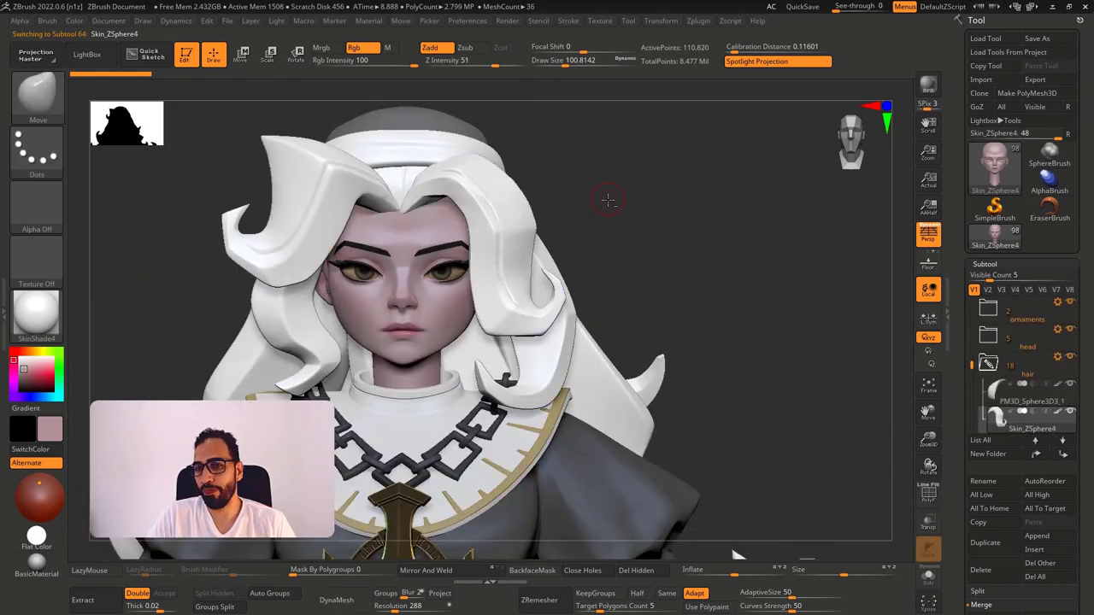
right_drag(577, 212, 620, 248)
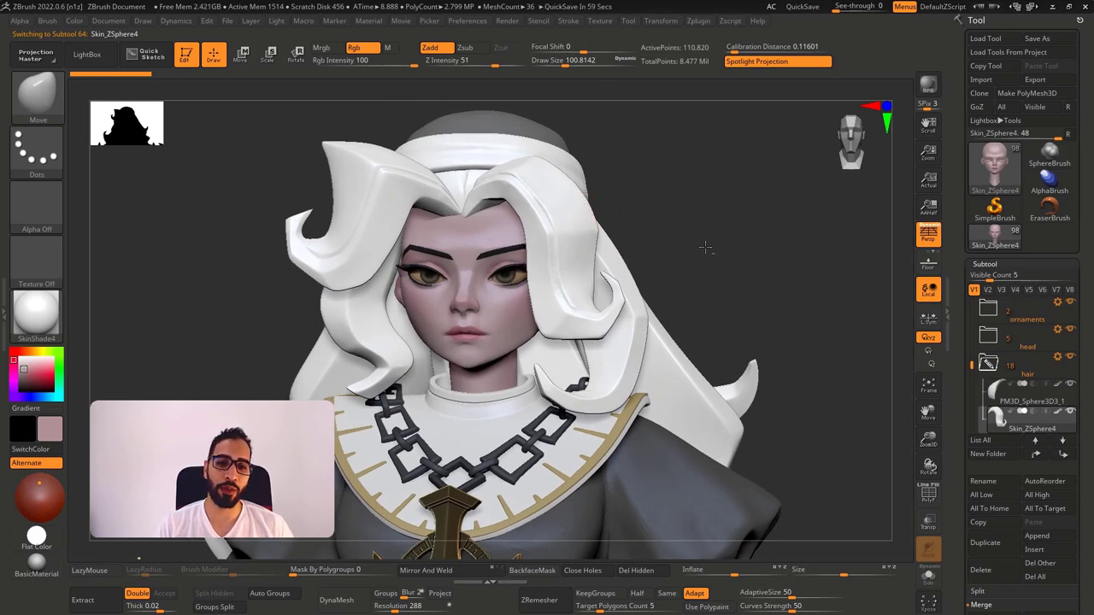
drag(705, 247, 623, 272)
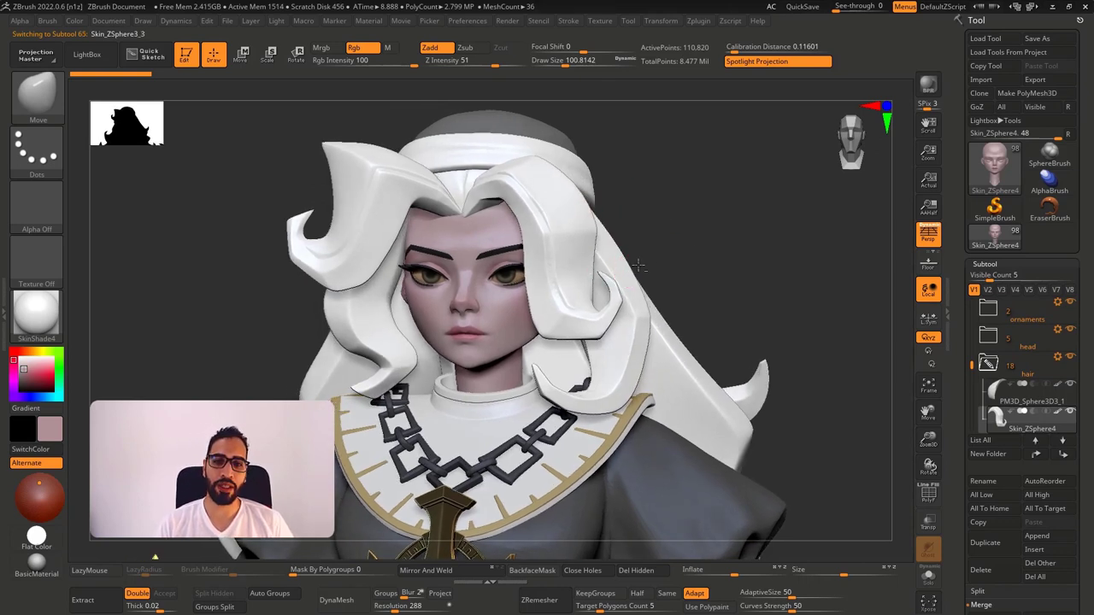
Isolate the hair strand Skin_ZSphere3_3 to inspect its shape and polygroups from the side, and show the whole character again.
alt+click(638, 265)
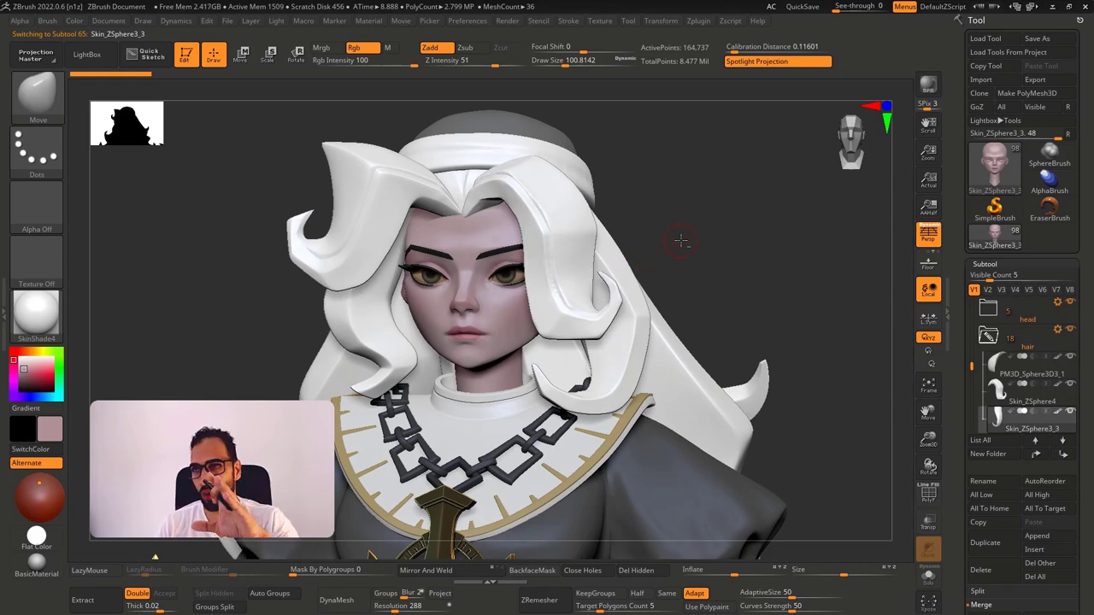
key(alt+s)
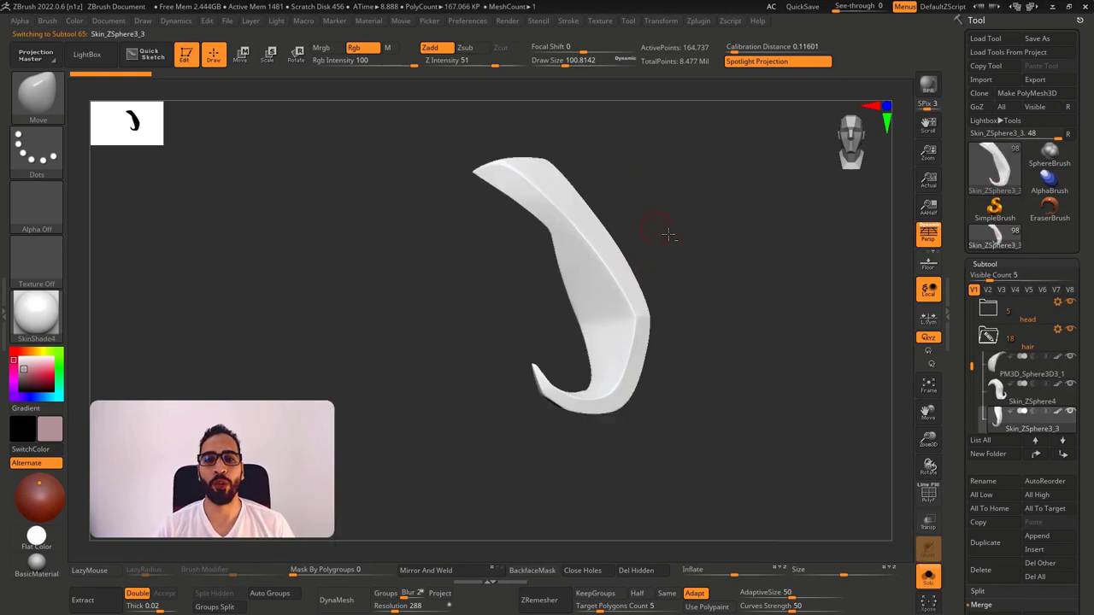
mouse_move(668, 234)
mouse_down()
mouse_move(708, 251)
mouse_move(666, 267)
mouse_up()
key(shift+f)
key(alt+s)
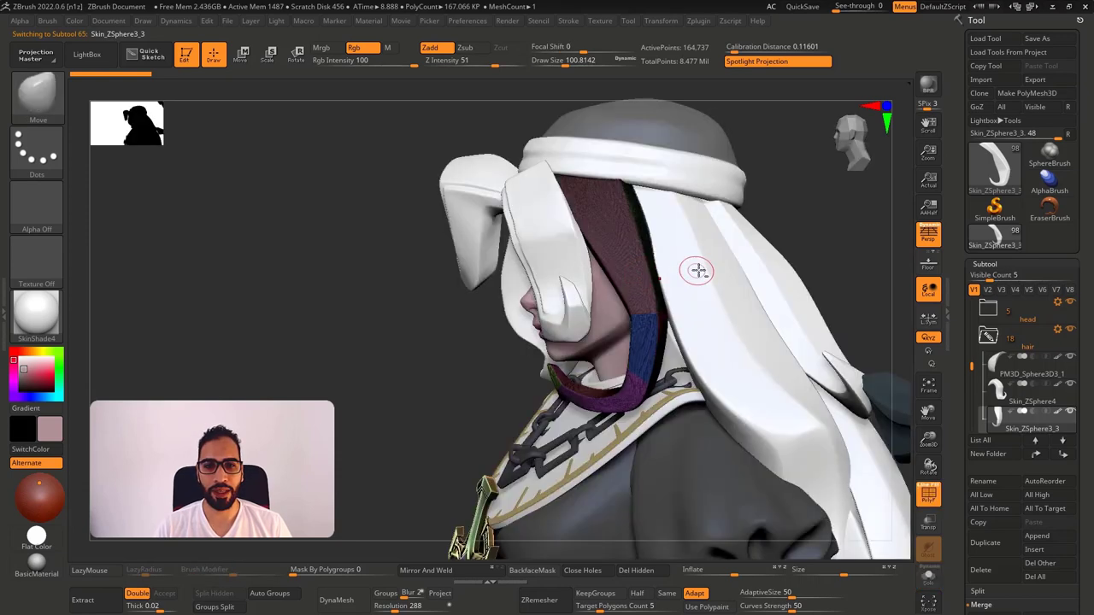
Isolate the side hair strand PM3D_Skin_ZSphere9 and inspect its polygroups at the lowest subdivision level.
alt+click(714, 266)
alt+drag(780, 247, 672, 209)
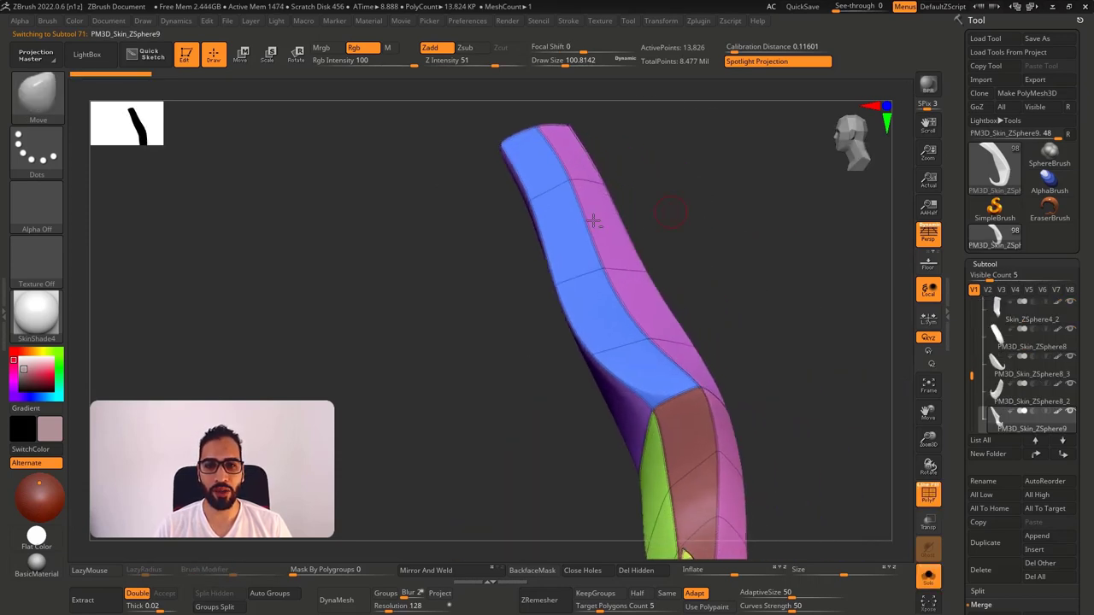
alt+click(527, 238)
alt+click(590, 238)
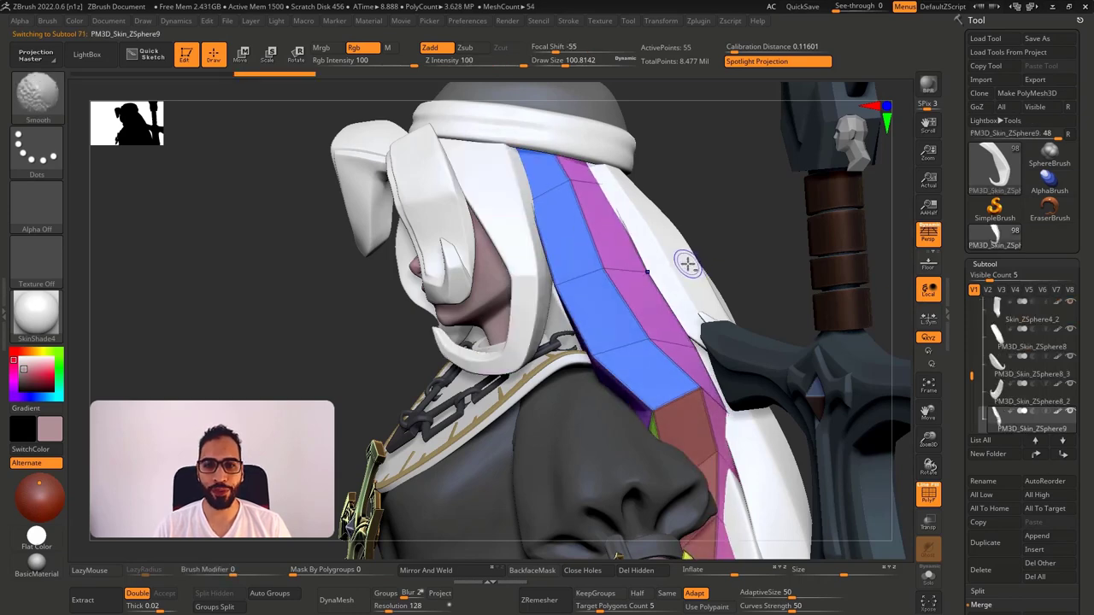
key(alt+s)
drag(676, 267, 630, 356)
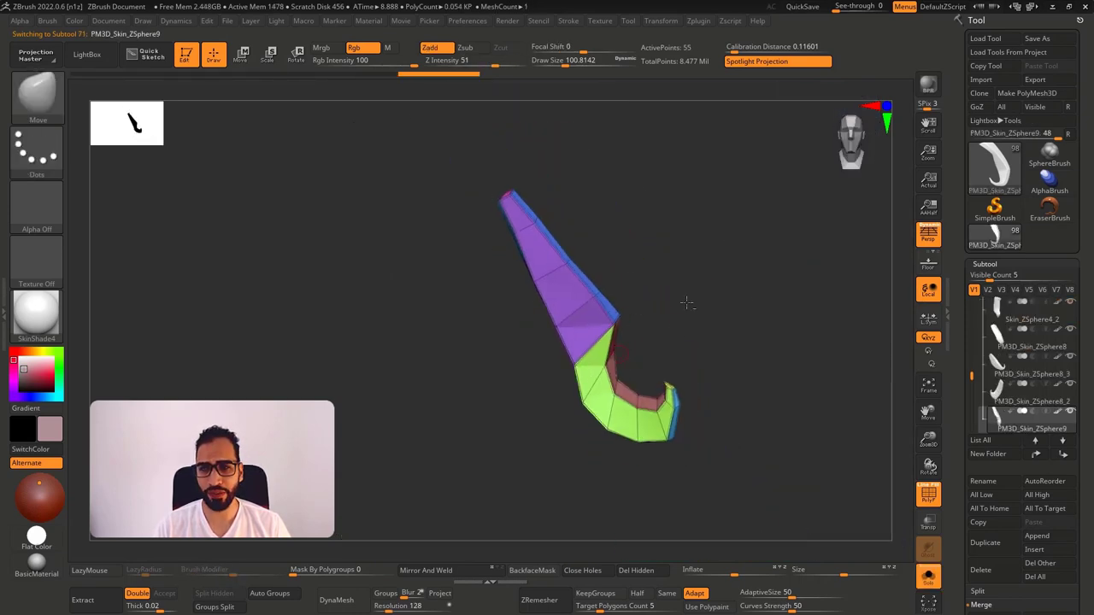
Show the strand's Geometry settings and raise its subdivision level to 5, returning to the full character.
click(986, 265)
click(989, 224)
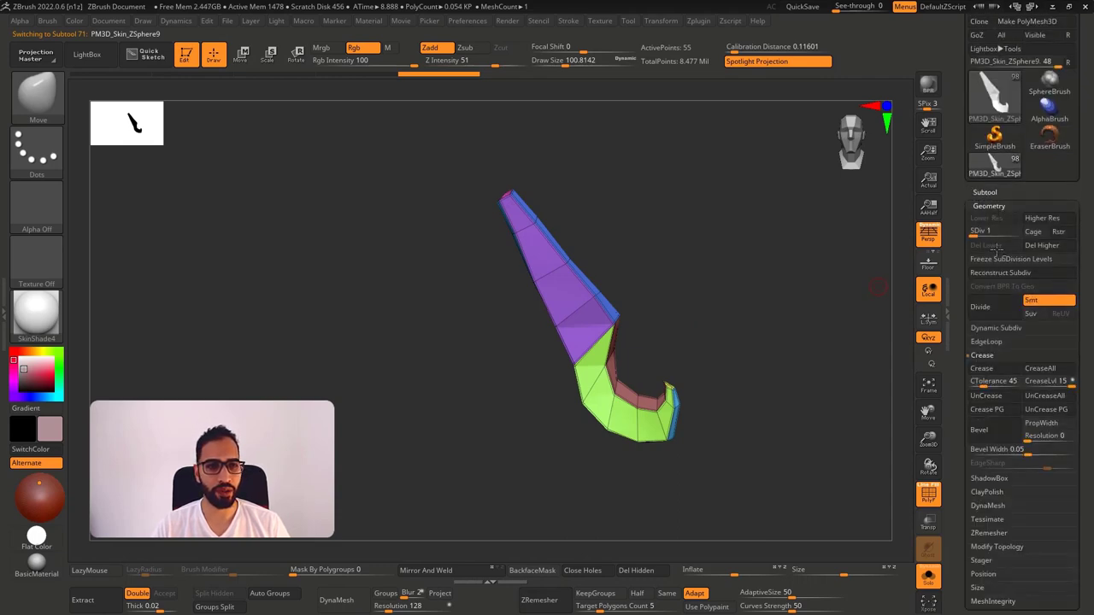
key(d)
key(d)
key(d)
key(d)
drag(761, 270, 771, 303)
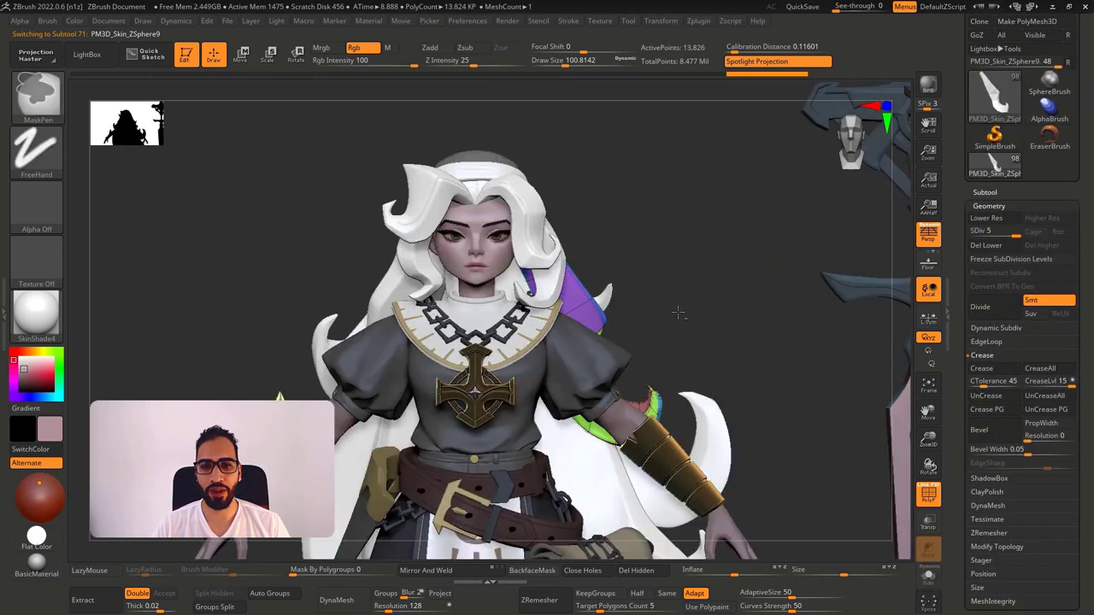
Select the front hair strand Skin_ZSphere4 and annotate the side hair's flow from the headband to the shoulder, clearing the marks when done.
drag(599, 239, 554, 224)
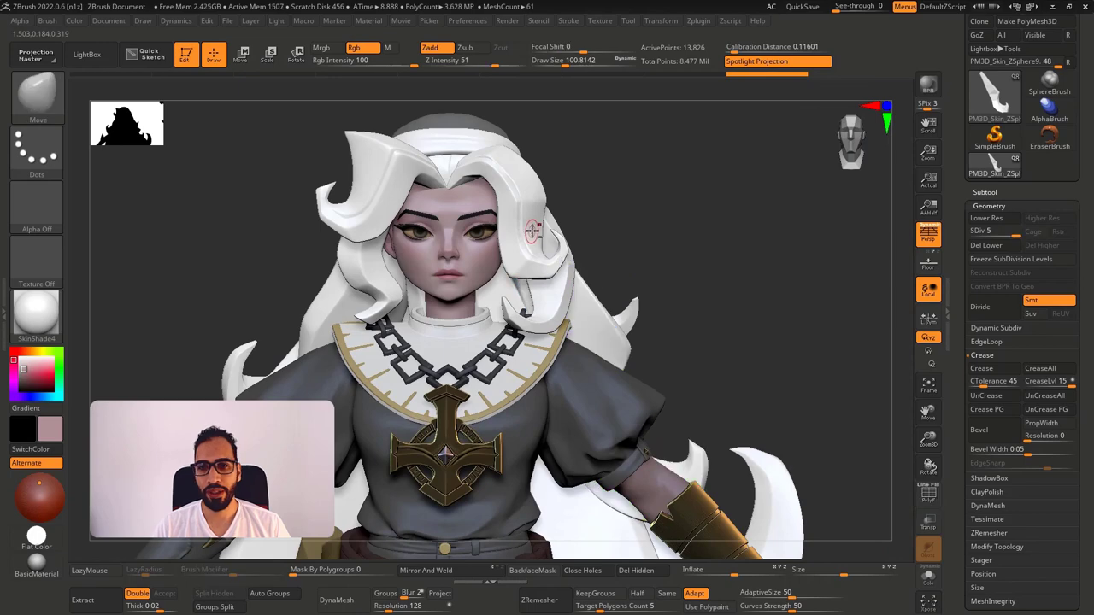
drag(658, 244, 591, 259)
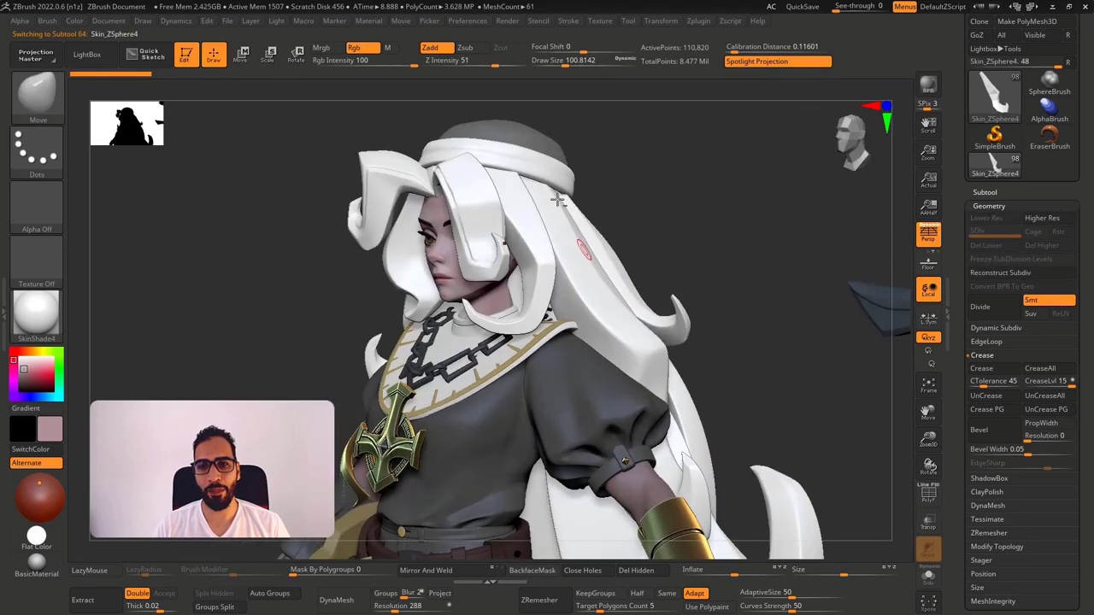
drag(558, 199, 635, 382)
key(Escape)
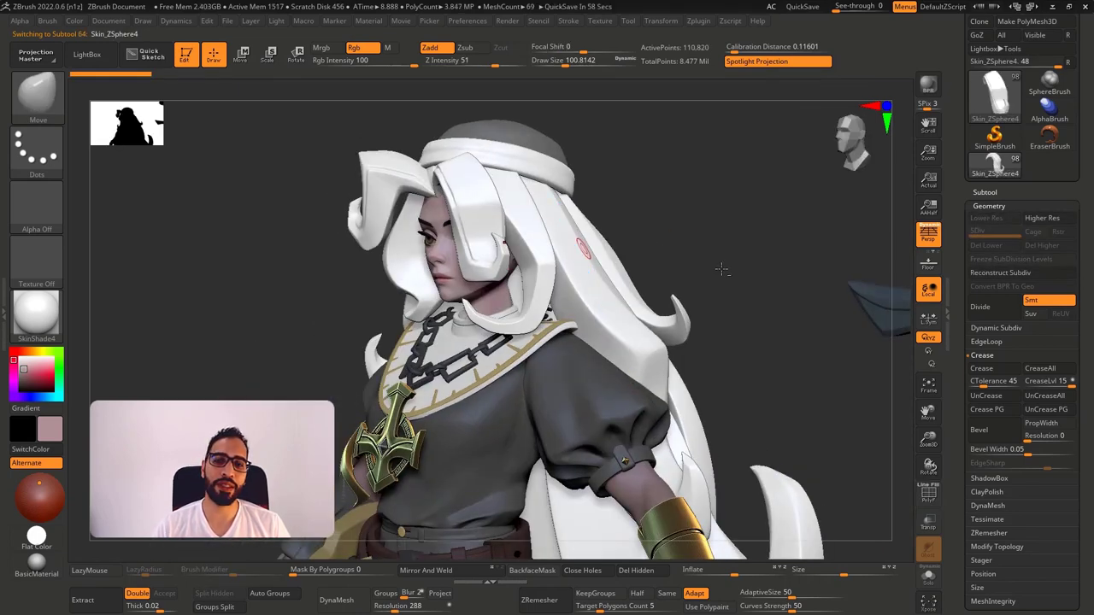
Isolate the front hair strand to examine its form from several angles, and restore the full character.
drag(721, 270, 593, 255)
key(alt+s)
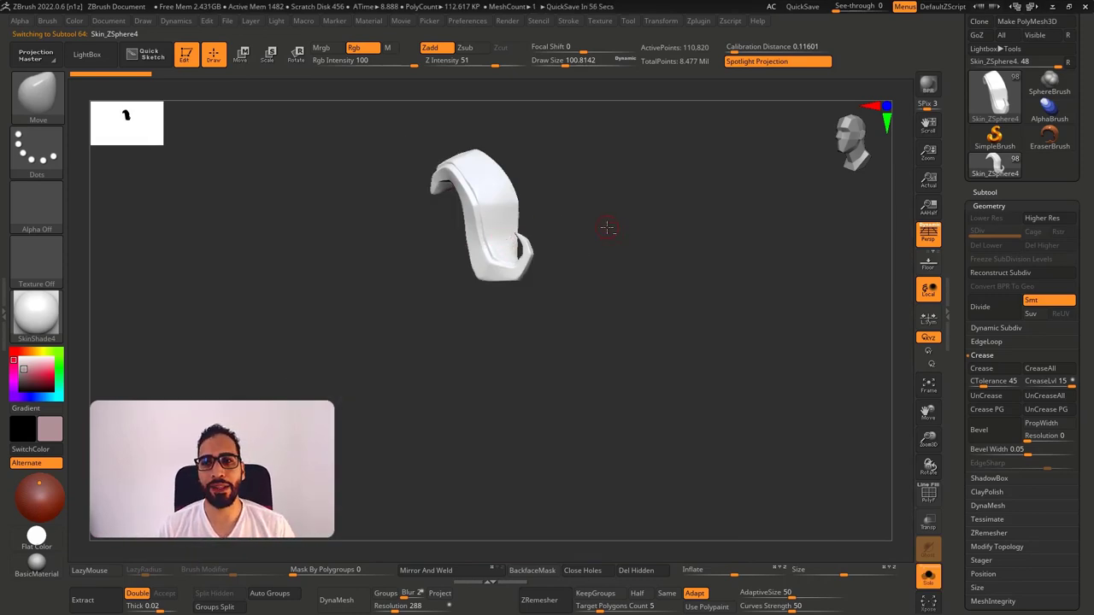
right_drag(663, 240, 599, 273)
mouse_move(580, 230)
alt+right_down()
mouse_move(593, 257)
mouse_move(583, 261)
mouse_move(628, 266)
alt+right_up()
key(alt+s)
Try to reshape the front hair strand with the Move brush at a draw size of about 460, and undo the stroke.
key(s)
mouse_move(577, 251)
mouse_down()
mouse_move(605, 250)
mouse_move(569, 239)
mouse_move(579, 240)
mouse_up()
key(ctrl+z)
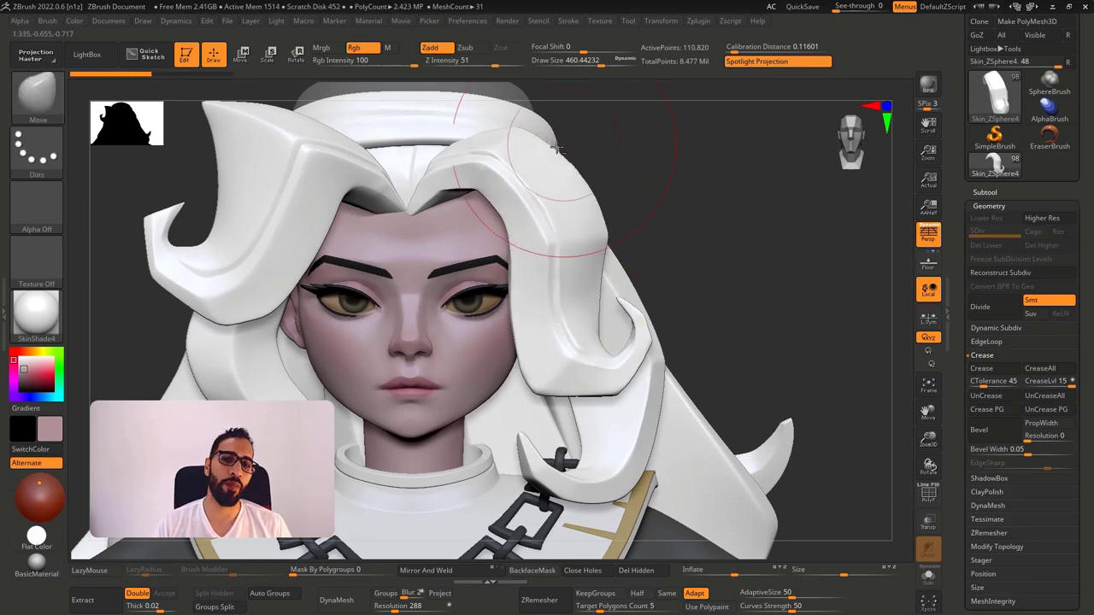
mouse_move(685, 222)
mouse_down()
mouse_move(640, 225)
mouse_move(591, 265)
mouse_up()
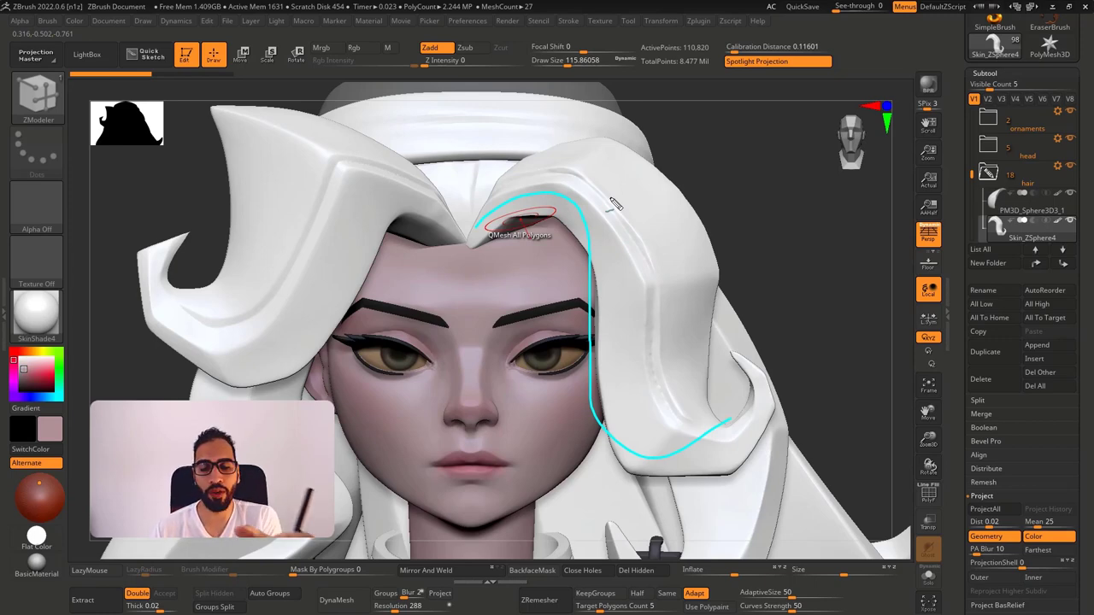
Trace the front strand's shape as an annotation, clear the marks, and examine the hair from side and front views.
mouse_move(682, 151)
mouse_down()
mouse_move(756, 250)
mouse_move(466, 331)
mouse_up()
key(Escape)
drag(807, 254, 649, 305)
ctrl+right_drag(648, 305, 651, 245)
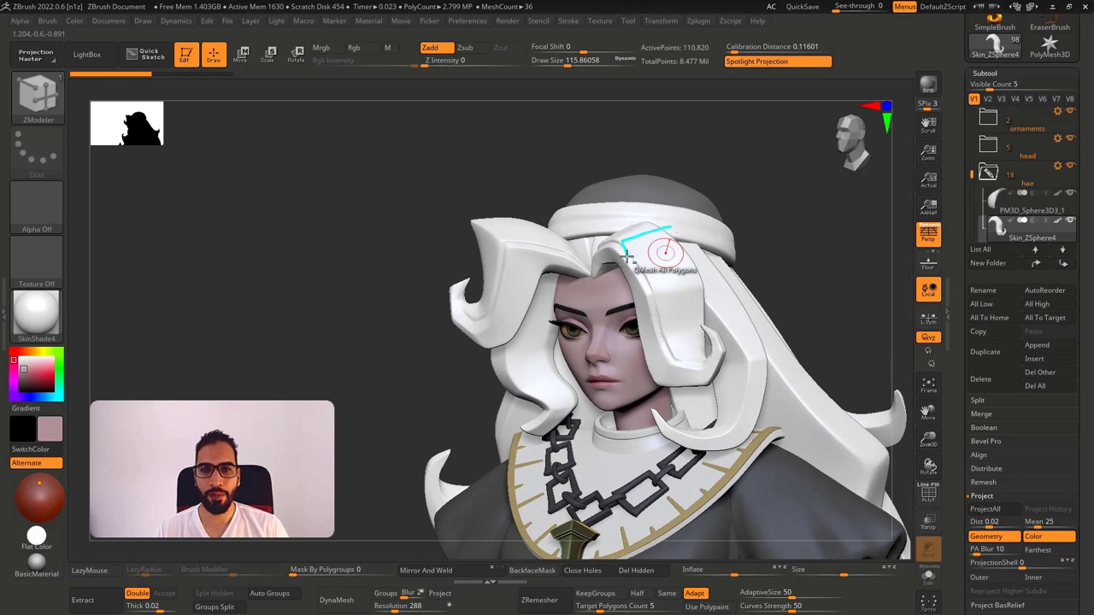
right_drag(811, 218, 659, 275)
right_drag(742, 252, 712, 252)
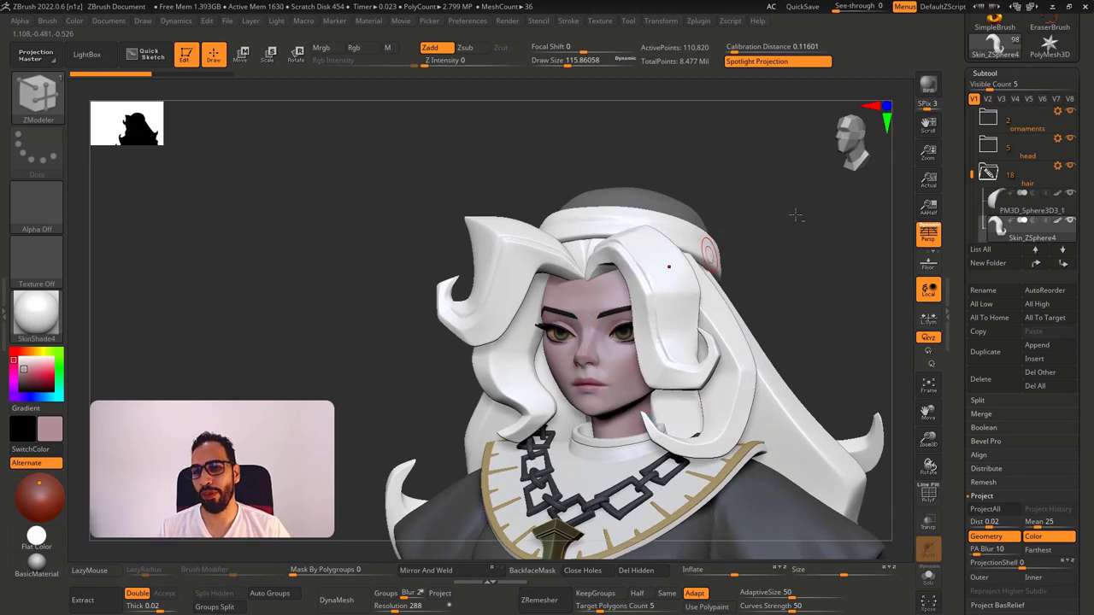
drag(776, 248, 791, 256)
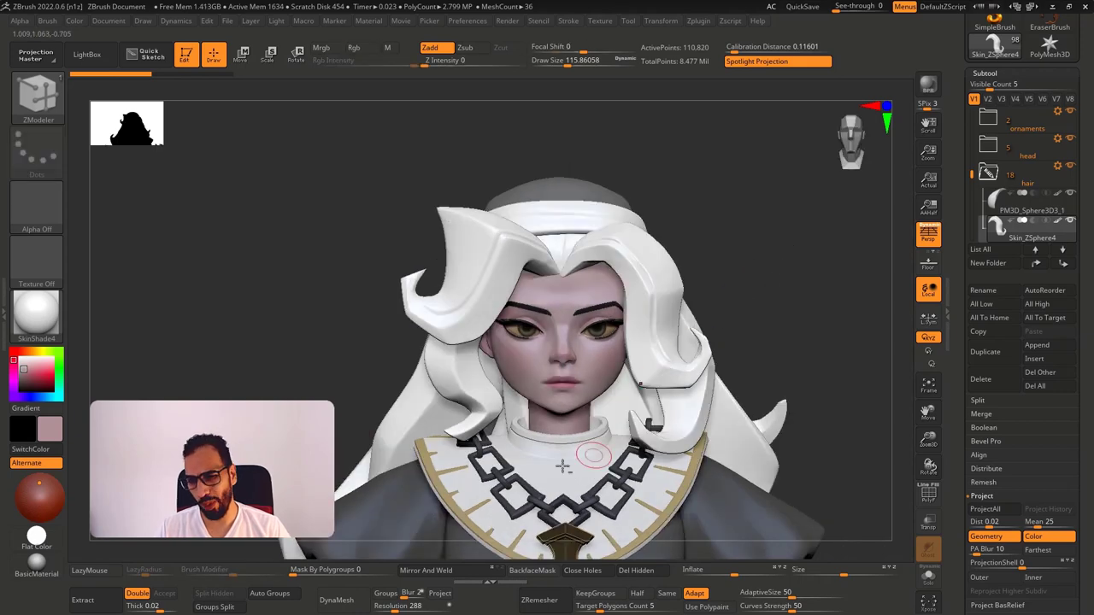
Switch to Chrome to examine the hair in The Nun's concept sketches, colour variations and renders, and return to ZBrush.
key(super)
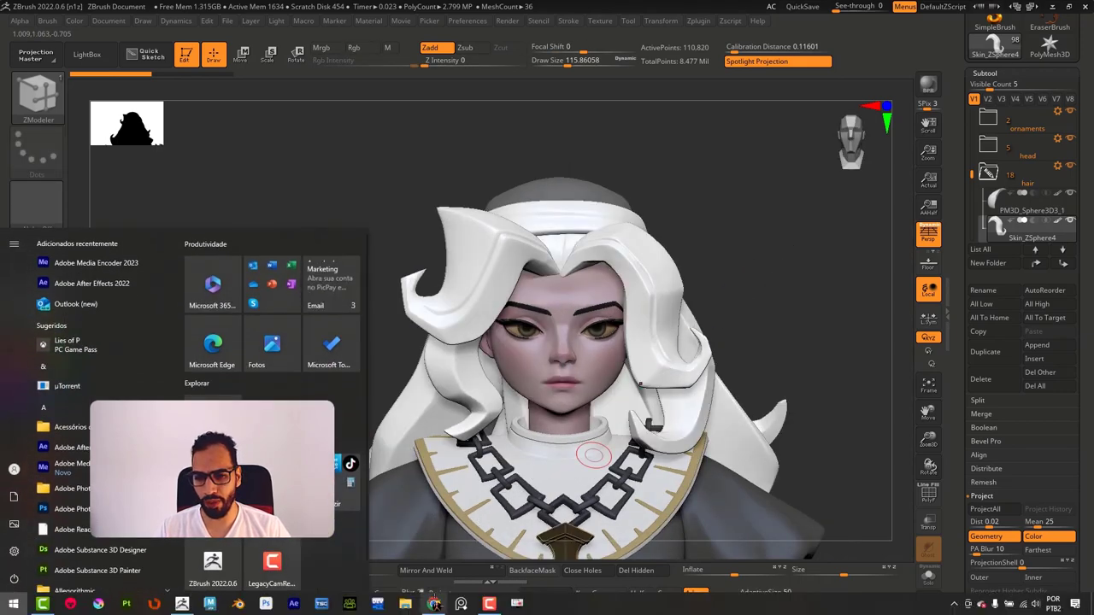
click(435, 605)
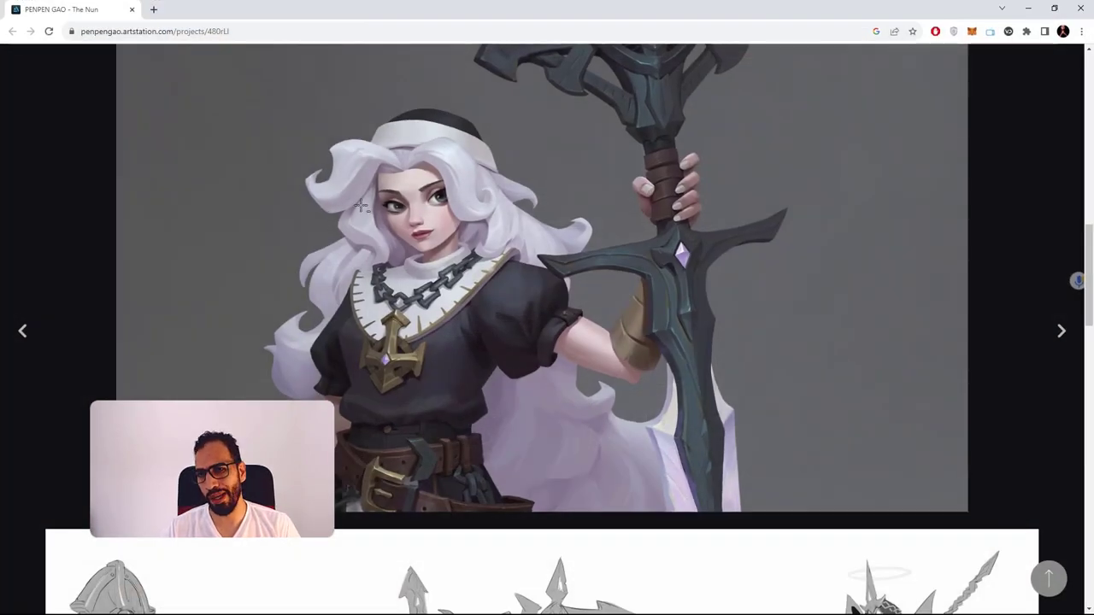
scroll(624, 368, down, 5)
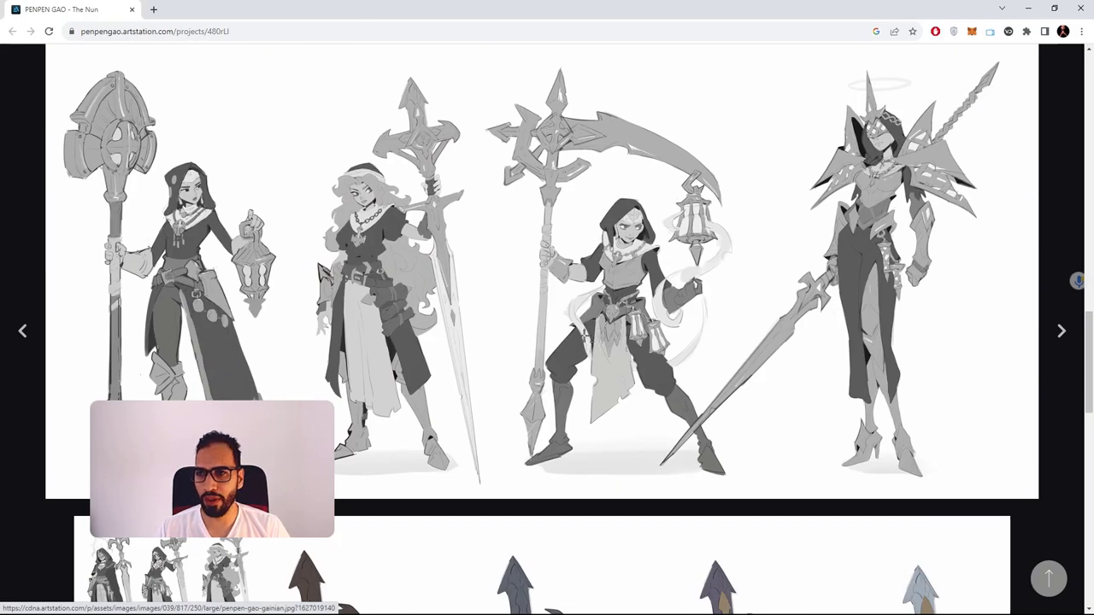
scroll(478, 257, down, 3)
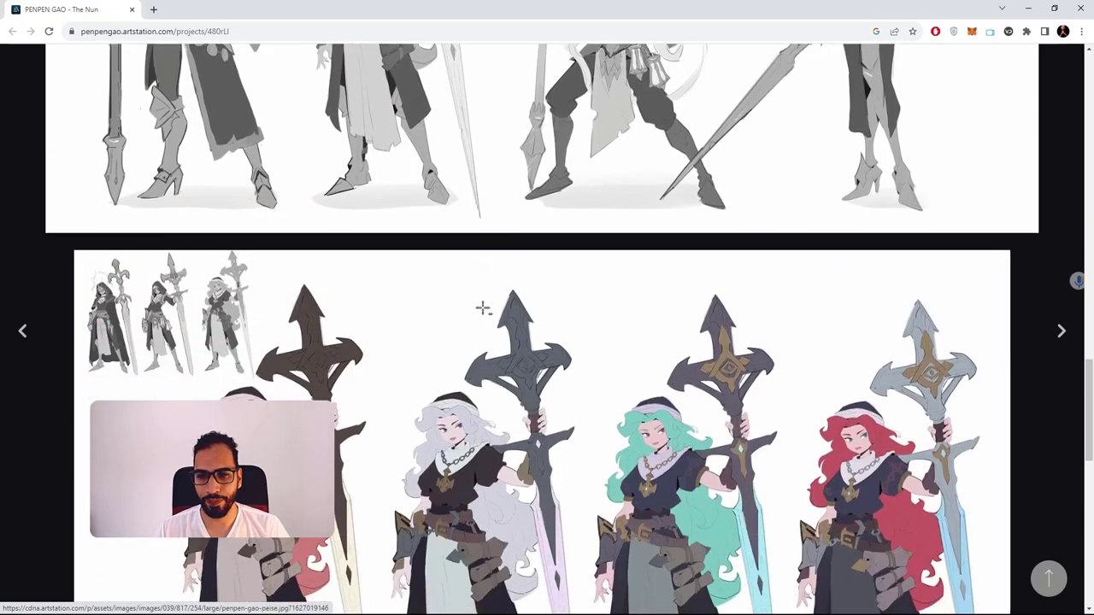
scroll(614, 360, down, 1)
scroll(695, 370, down, 1)
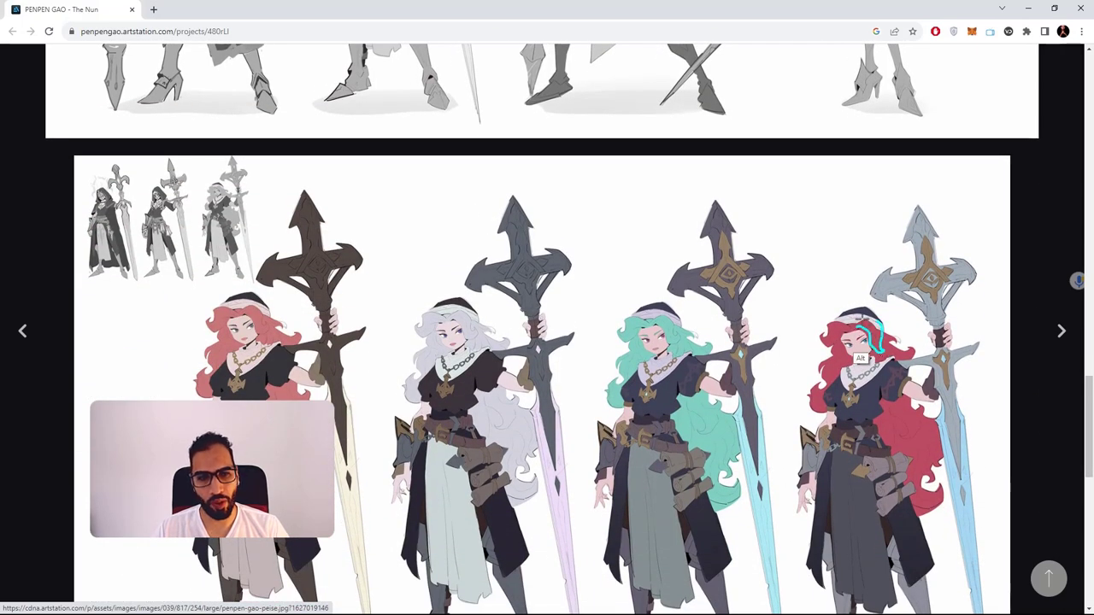
scroll(659, 317, down, 4)
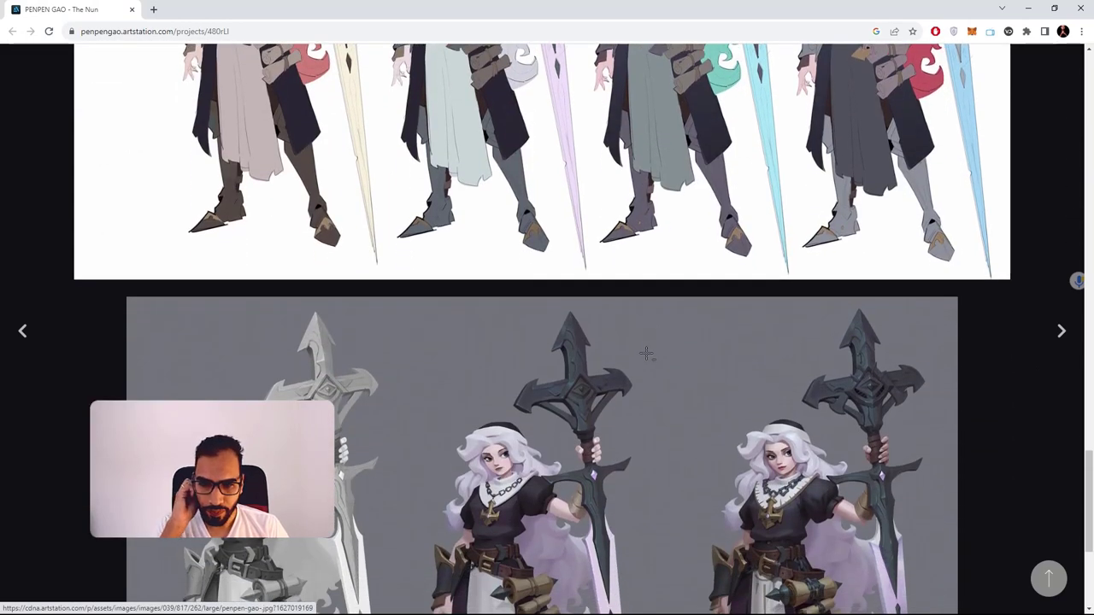
scroll(646, 353, down, 3)
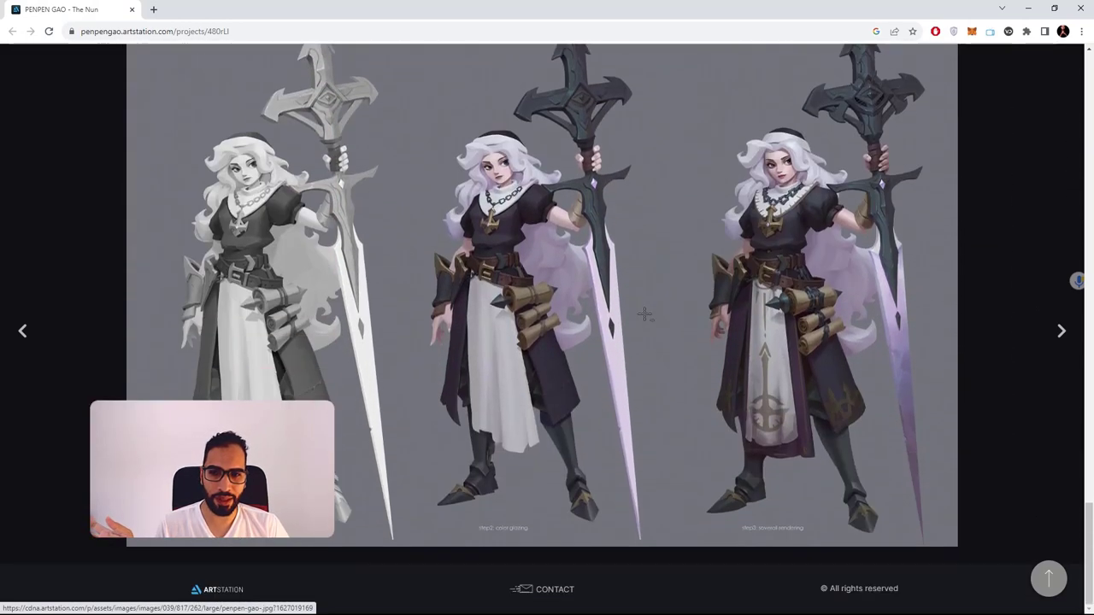
scroll(645, 314, up, 1)
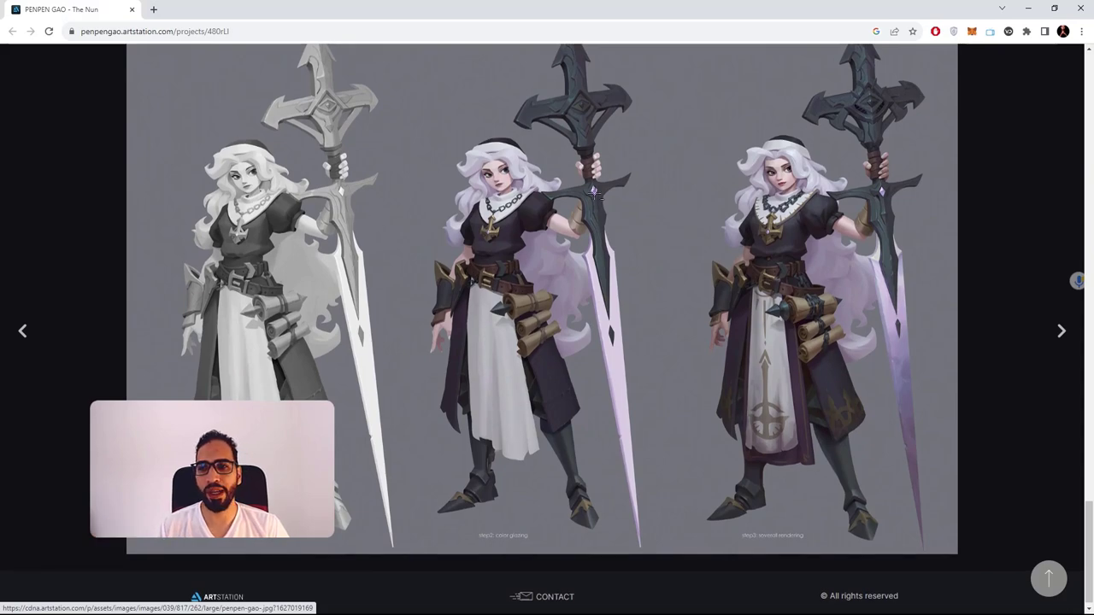
click(1031, 9)
Convert the front hair strand Skin_ZSphere4 into a separate PolyMesh3D tool.
mouse_move(731, 253)
mouse_down()
mouse_move(762, 237)
mouse_move(791, 246)
mouse_up()
click(819, 291)
click(824, 294)
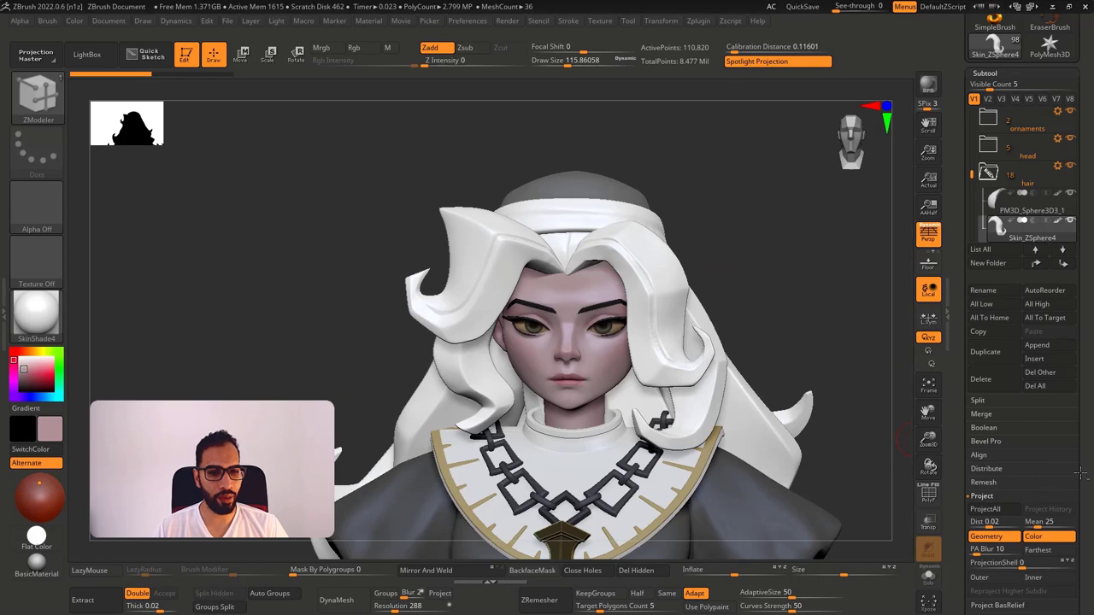
drag(1080, 444, 1060, 550)
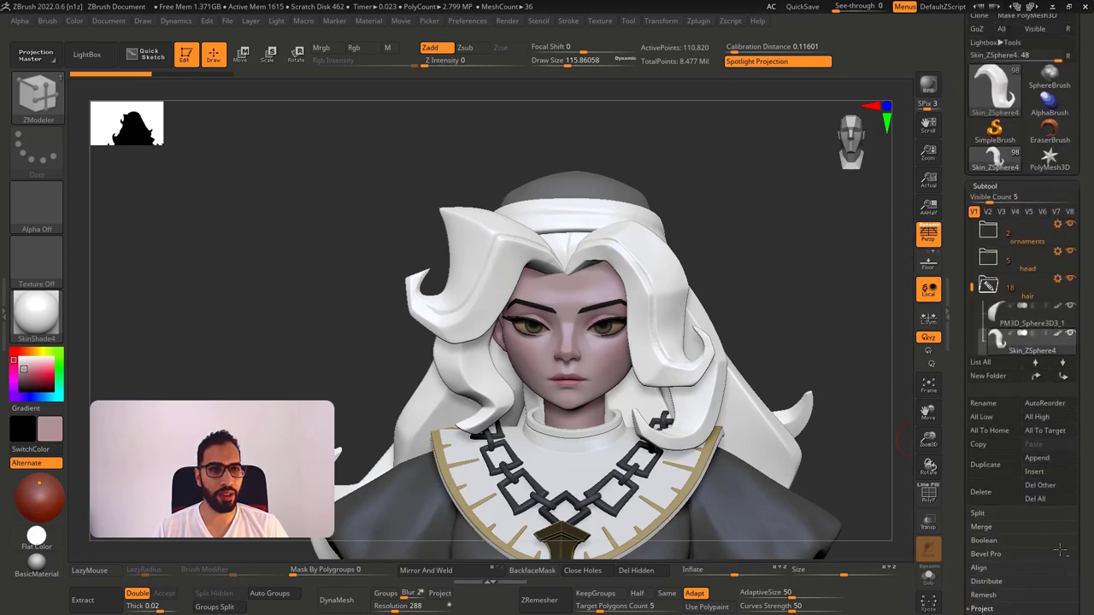
scroll(1060, 551, up, 2)
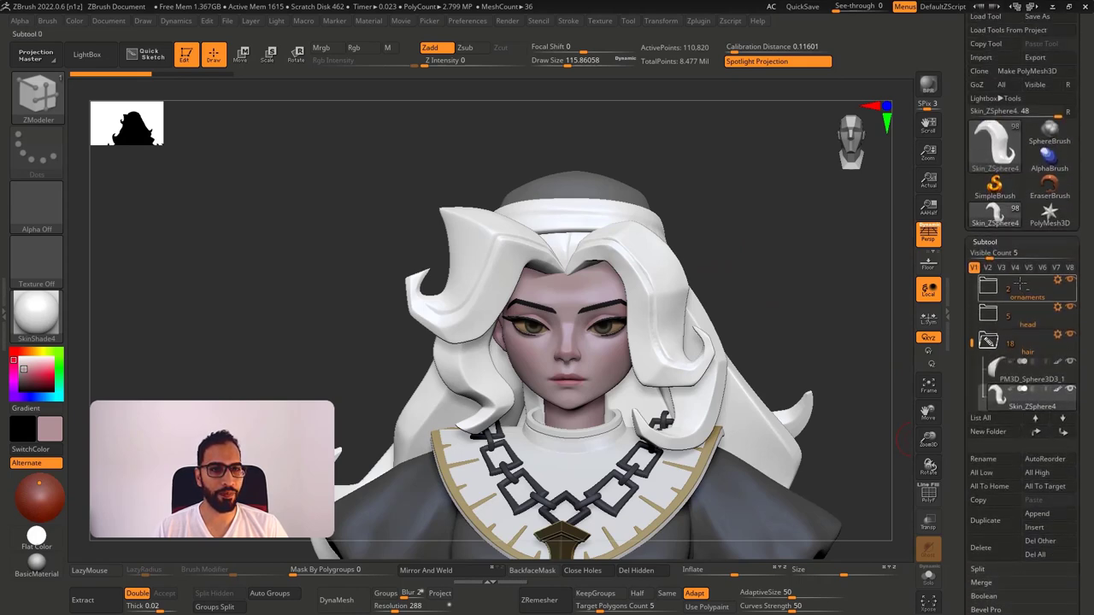
click(1042, 70)
mouse_move(1085, 445)
mouse_down()
mouse_move(1083, 416)
mouse_move(1081, 427)
mouse_up()
Append a ZSphere to the strand's subtools and select it for editing.
click(1050, 445)
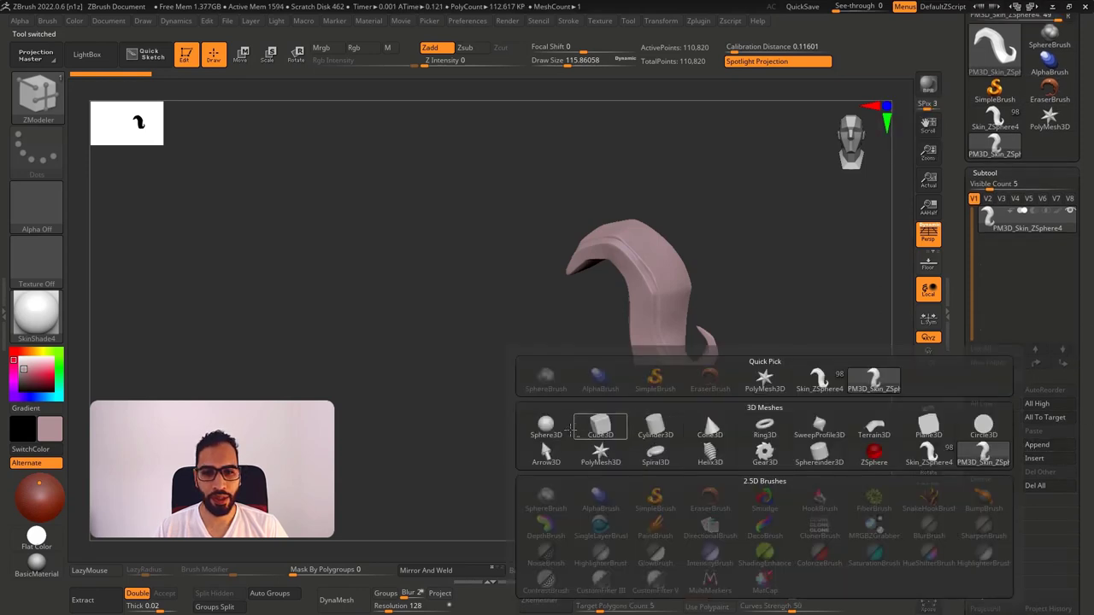
click(876, 455)
click(994, 255)
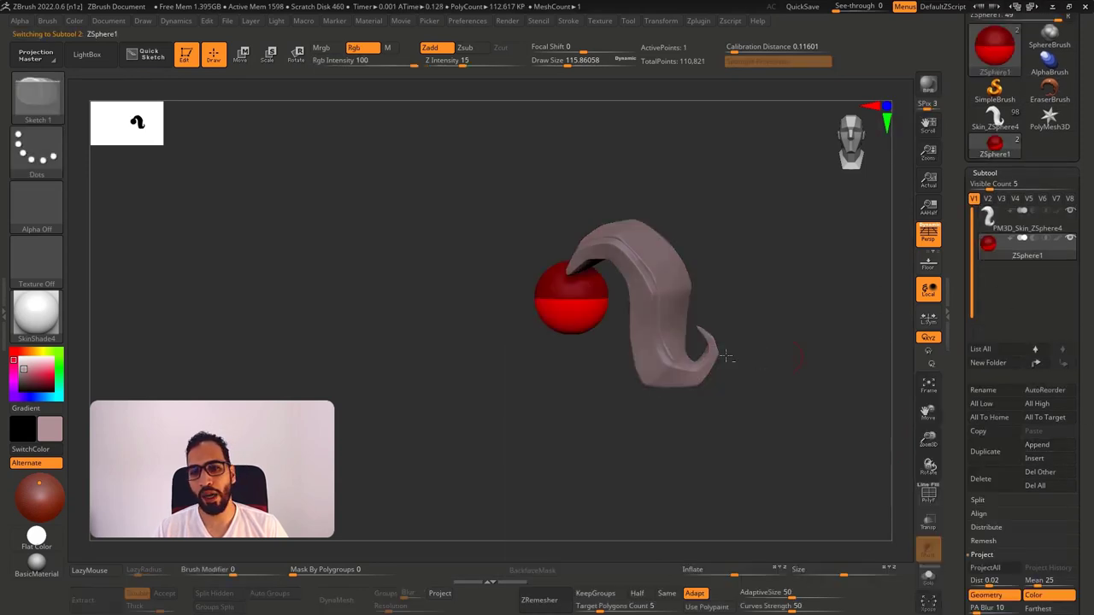
Move the new ZSphere to the root end of the hair strand.
shift+right_drag(727, 356, 755, 325)
alt+right_drag(564, 296, 597, 275)
key(w)
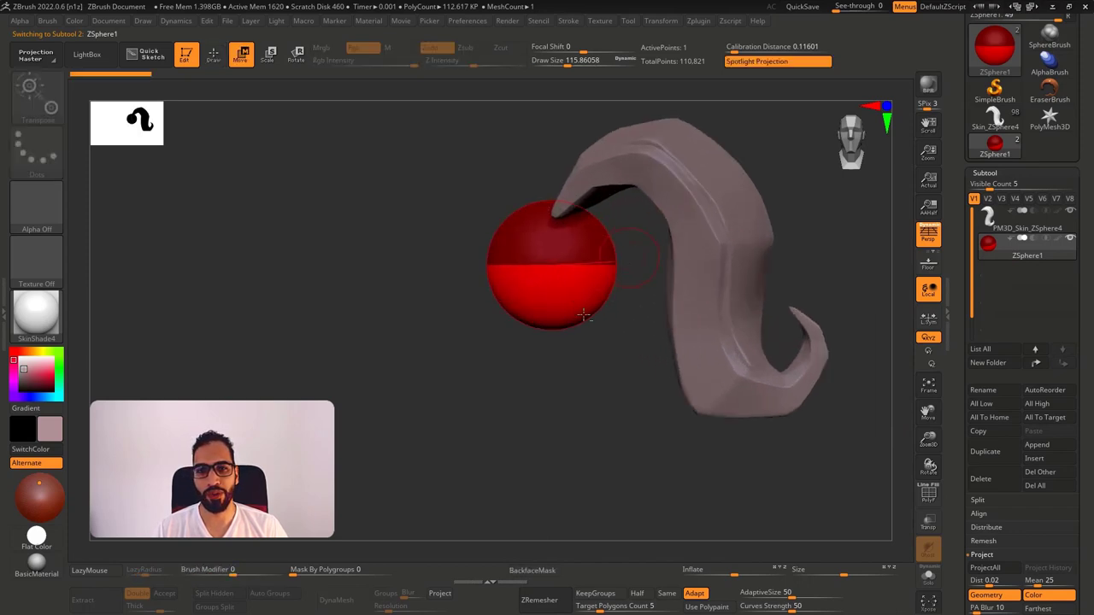
mouse_move(631, 228)
alt+right_down()
mouse_move(576, 303)
mouse_move(647, 310)
mouse_move(630, 319)
mouse_move(610, 311)
alt+right_up()
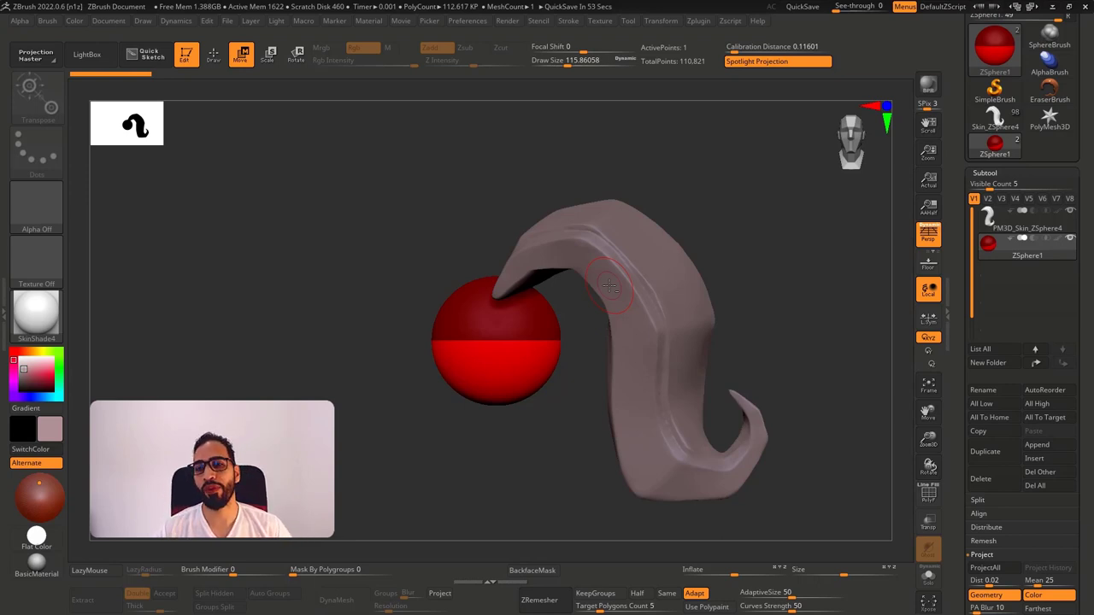
mouse_move(740, 238)
mouse_down()
mouse_move(767, 248)
mouse_move(755, 252)
mouse_up()
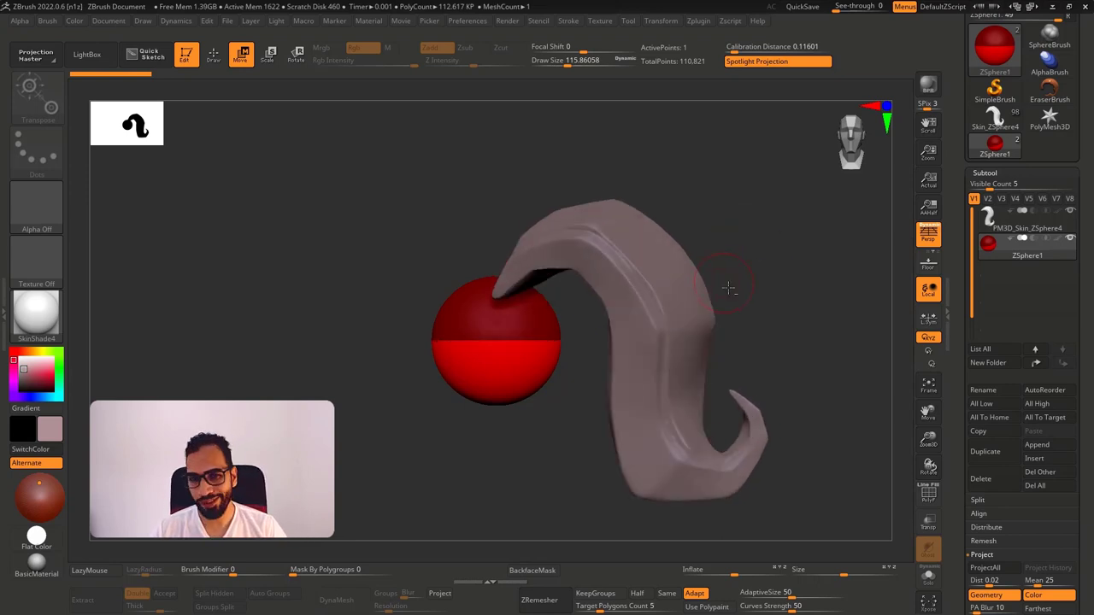
click(565, 332)
click(565, 333)
alt+drag(565, 333, 601, 271)
drag(669, 277, 550, 313)
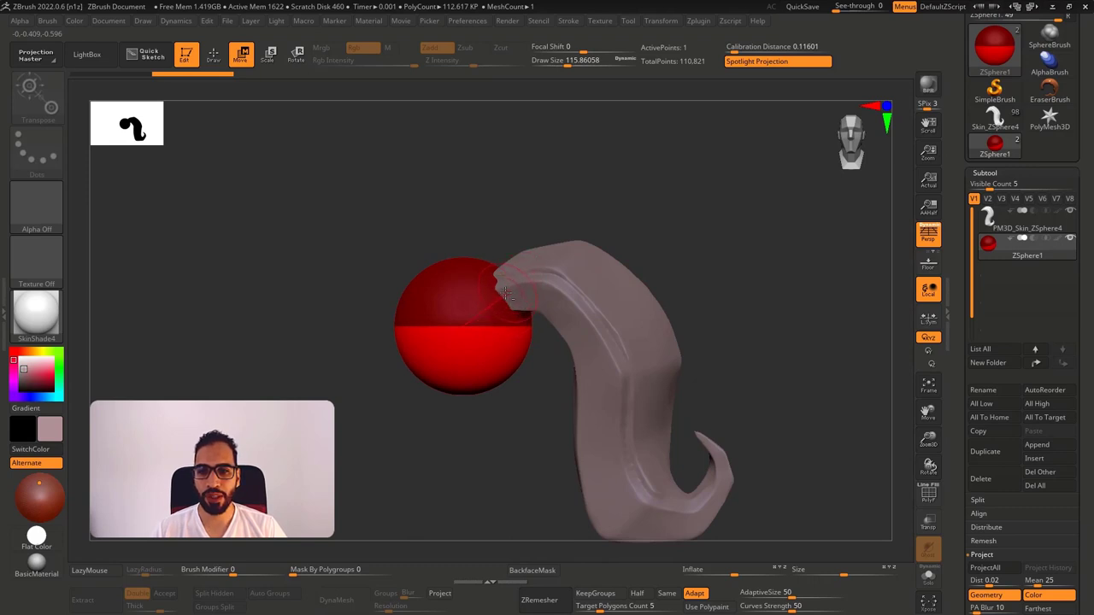
Draw a child ZSphere from the root and pull it towards the strand's curled tip.
key(q)
drag(501, 286, 689, 450)
key(w)
ctrl+right_drag(689, 451, 654, 368)
right_drag(654, 367, 596, 373)
Scale down the child ZSphere and move it to the strand's curled tip.
key(e)
drag(596, 373, 492, 256)
right_drag(547, 351, 619, 362)
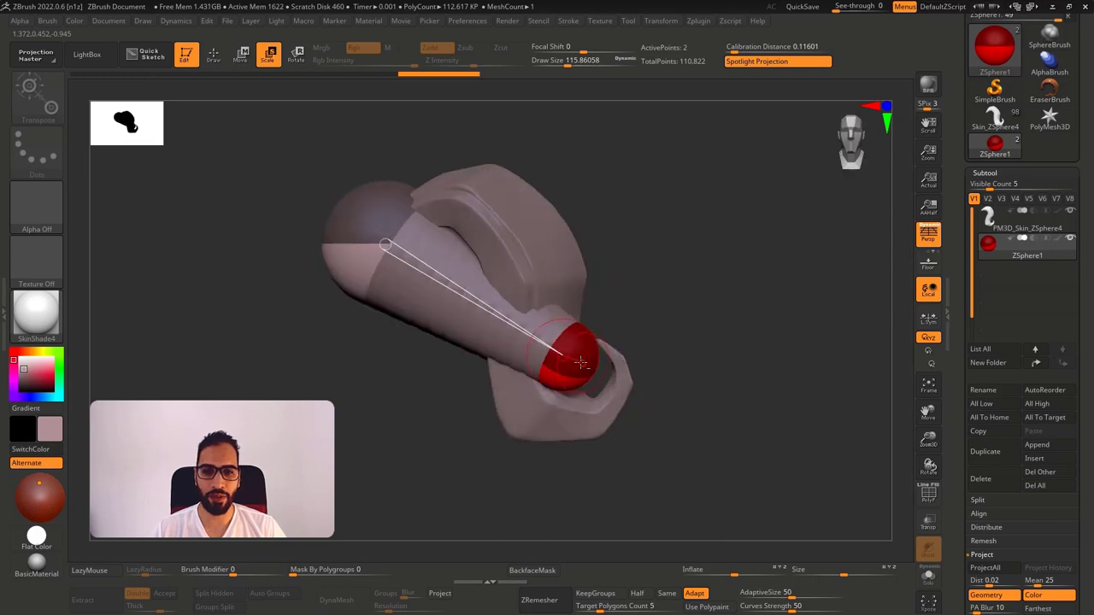
drag(580, 364, 417, 242)
key(w)
drag(580, 369, 607, 351)
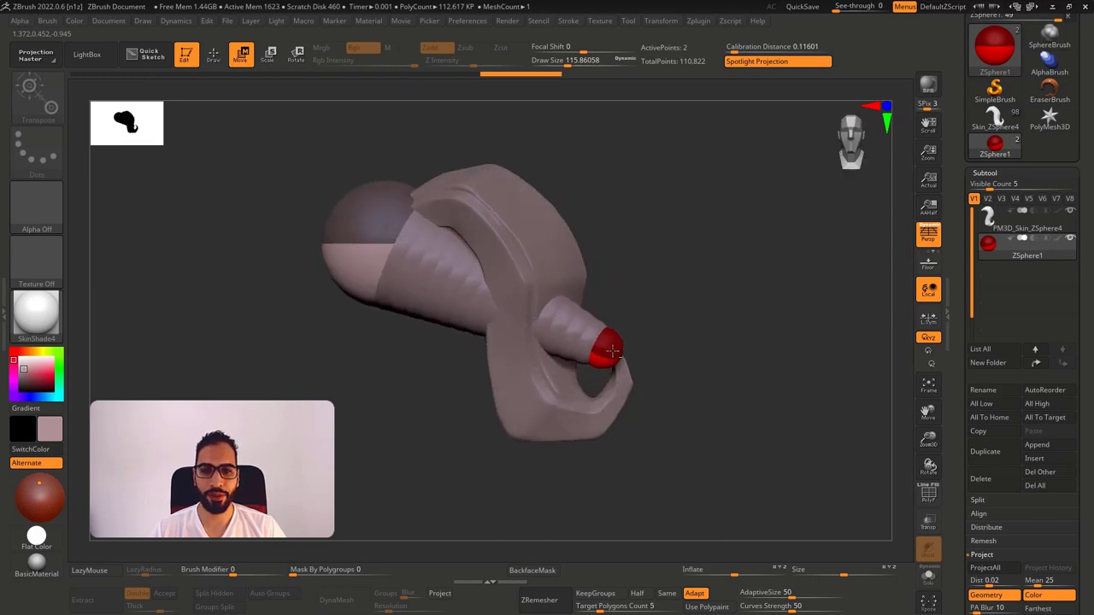
ctrl+right_drag(622, 368, 616, 338)
key(e)
drag(476, 252, 353, 216)
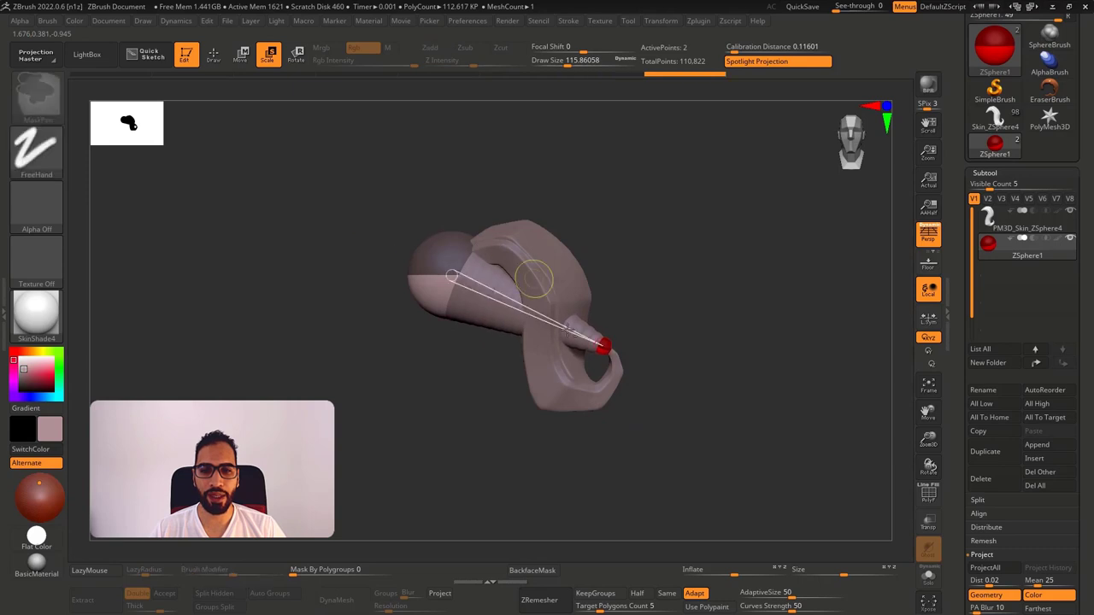
Insert a ZSphere midway along the chain, move it into the strand's lower bend, and scale it down.
ctrl+right_drag(531, 280, 528, 312)
key(q)
click(499, 299)
key(w)
drag(496, 296, 569, 405)
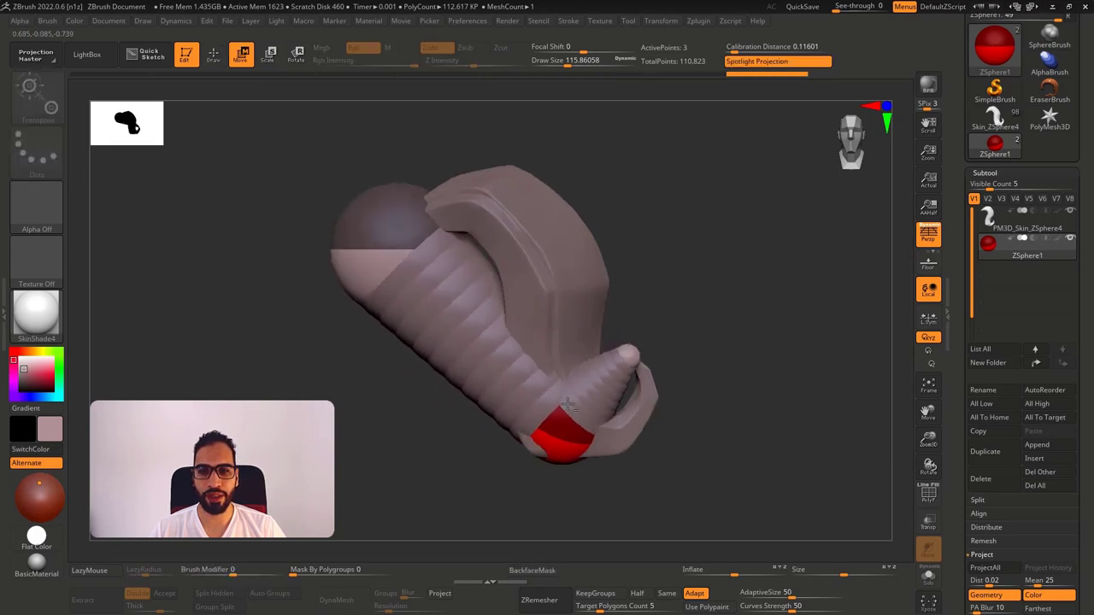
ctrl+right_drag(569, 404, 564, 470)
key(e)
drag(549, 479, 365, 220)
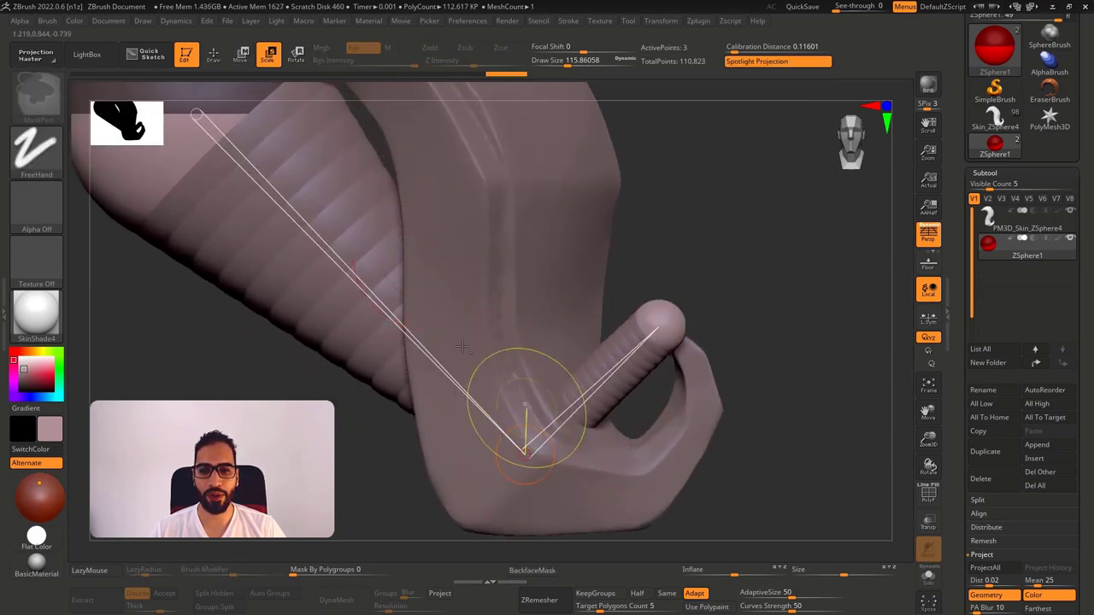
ctrl+right_drag(525, 398, 599, 312)
right_drag(493, 321, 410, 299)
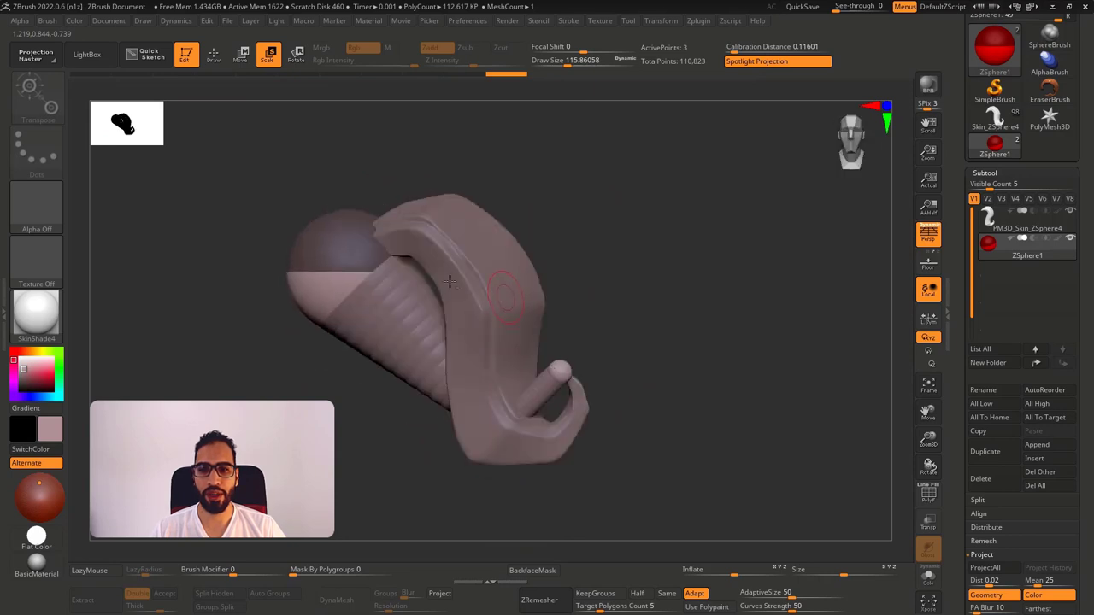
Turn on transparency for the reference strand, shrink the root ZSphere, and reposition it at the strand's root.
key(w)
alt+right_drag(504, 261, 621, 250)
click(928, 520)
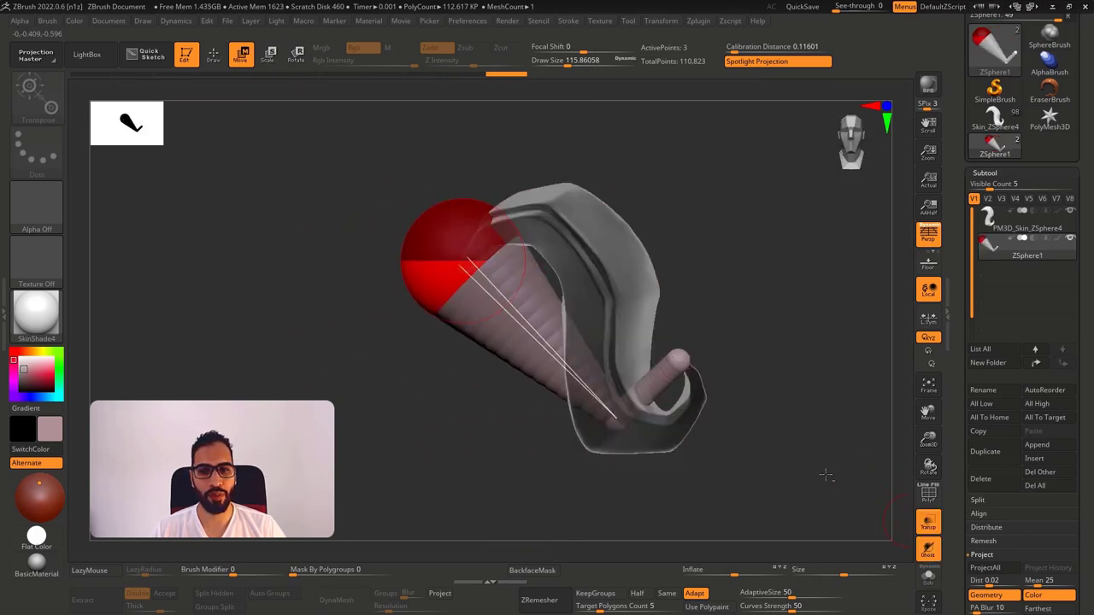
alt+right_drag(470, 263, 539, 322)
key(e)
drag(464, 296, 449, 268)
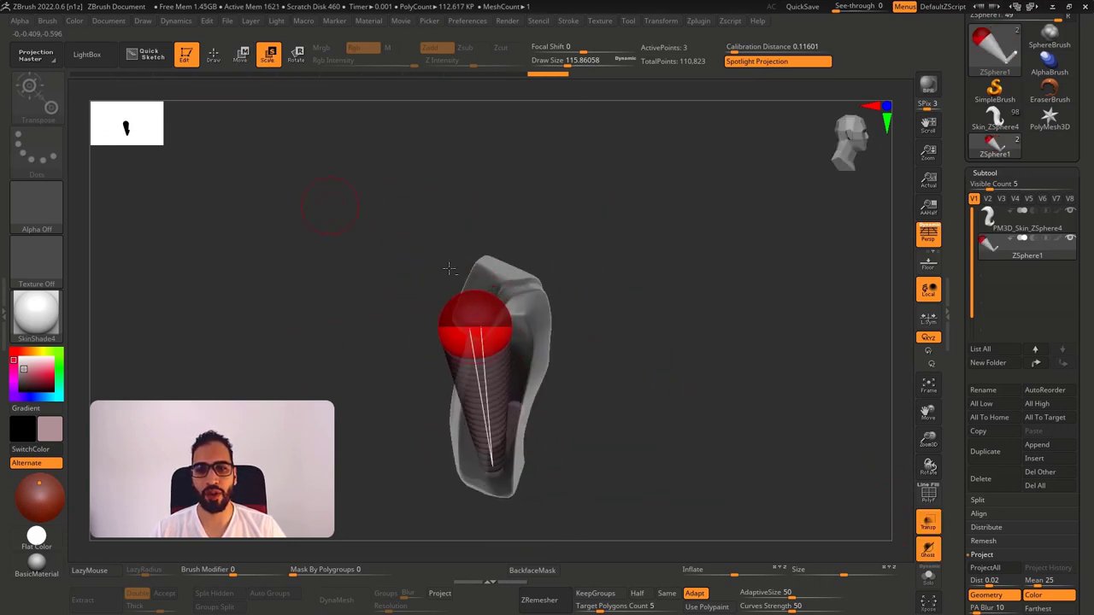
drag(481, 328, 366, 261)
right_drag(366, 261, 286, 263)
key(w)
drag(473, 314, 493, 309)
Insert a ZSphere between the root and the lower bend and move it up to the strand's crest.
key(q)
click(529, 363)
right_drag(547, 342, 613, 319)
key(w)
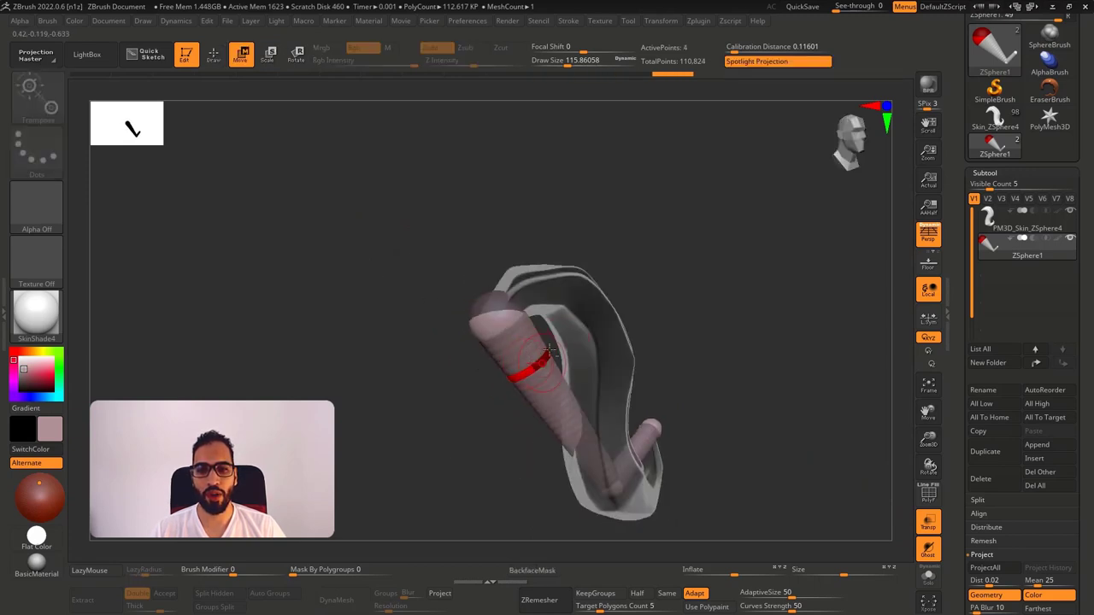
drag(532, 366, 584, 287)
right_drag(589, 294, 658, 355)
drag(601, 313, 605, 263)
shift+right_drag(661, 261, 643, 278)
Insert a ZSphere between the crest and the lower bend and move it to the strand's outer bend.
key(q)
click(612, 366)
key(w)
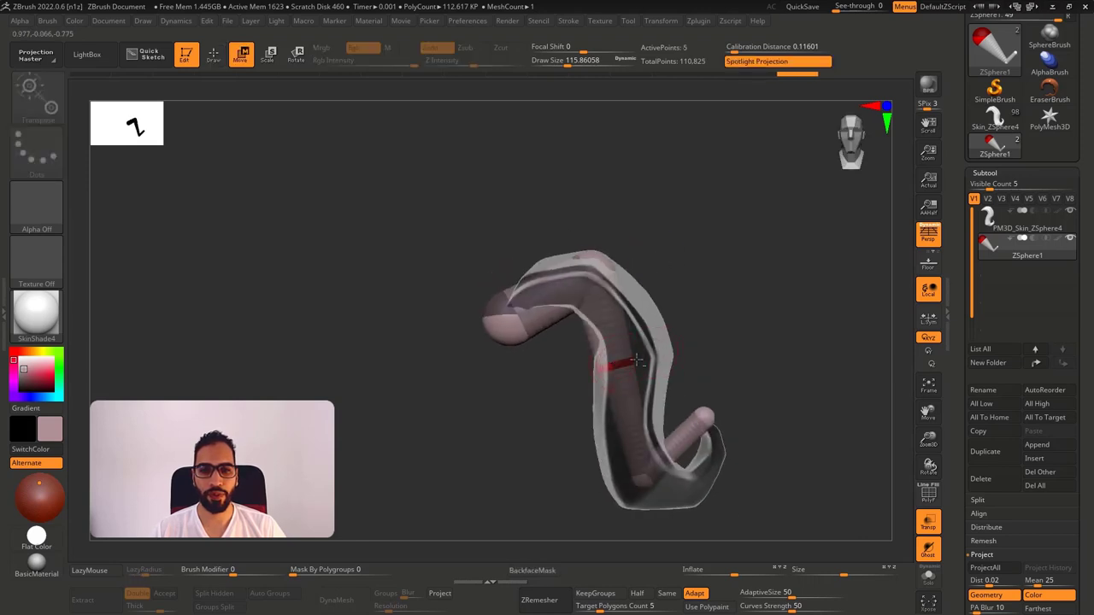
drag(613, 365, 670, 360)
Adjust the crest and outer-bend ZSpheres in side and front views to follow the reference strand.
right_drag(673, 360, 693, 382)
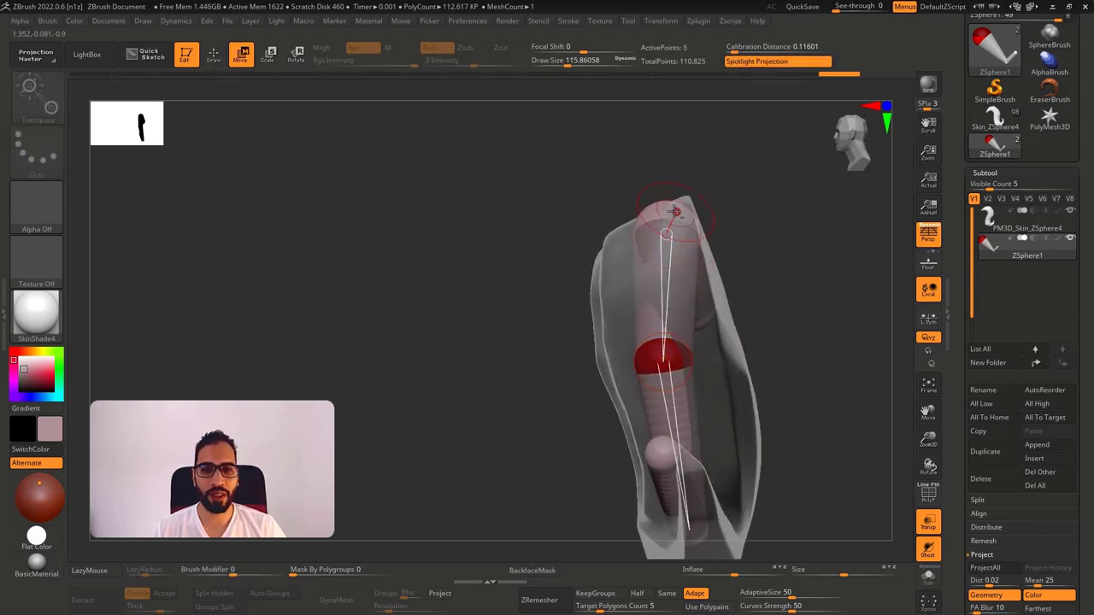
drag(677, 217, 652, 213)
drag(656, 349, 648, 348)
right_drag(648, 329, 723, 301)
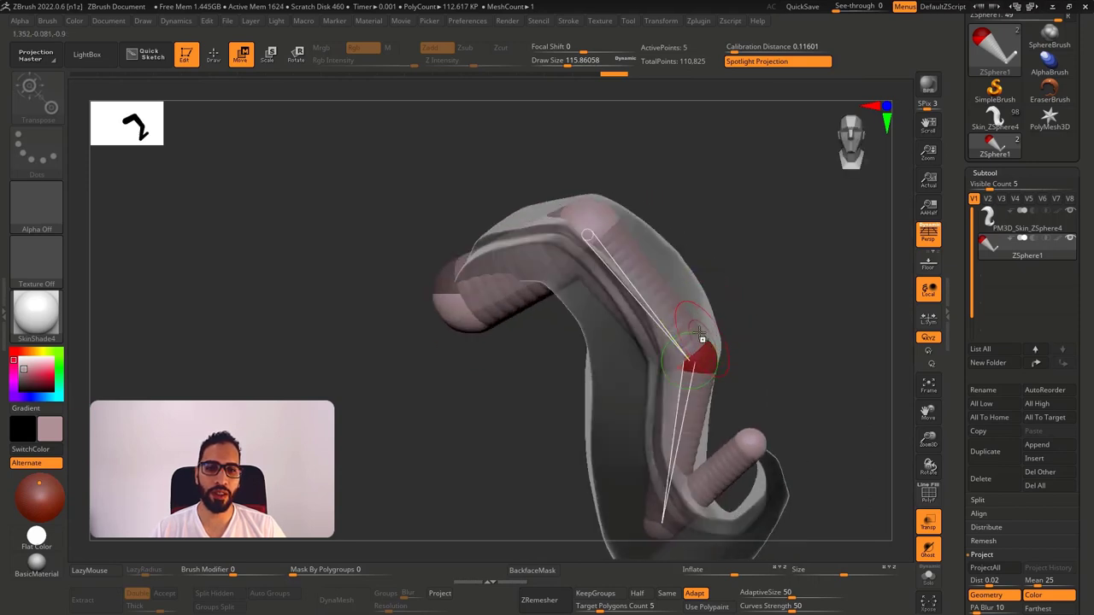
alt+right_drag(701, 339, 680, 282)
drag(574, 175, 567, 181)
right_drag(692, 320, 701, 352)
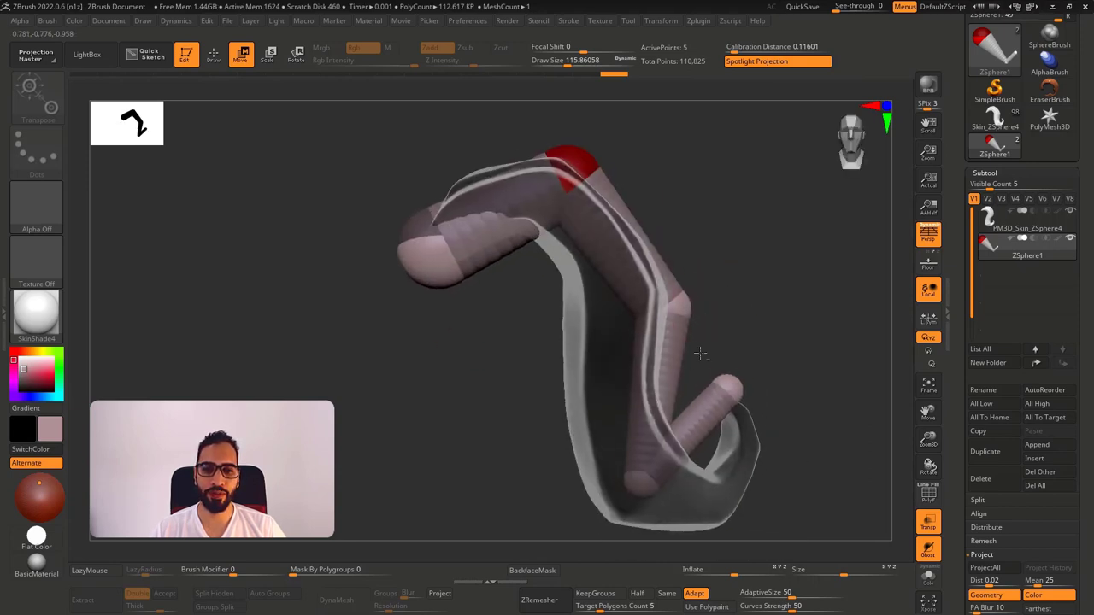
Insert a ZSphere before the tip, move it to the base of the curl, and adjust the tip from the side.
key(q)
click(694, 430)
right_drag(703, 437, 709, 457)
key(w)
drag(692, 438, 729, 489)
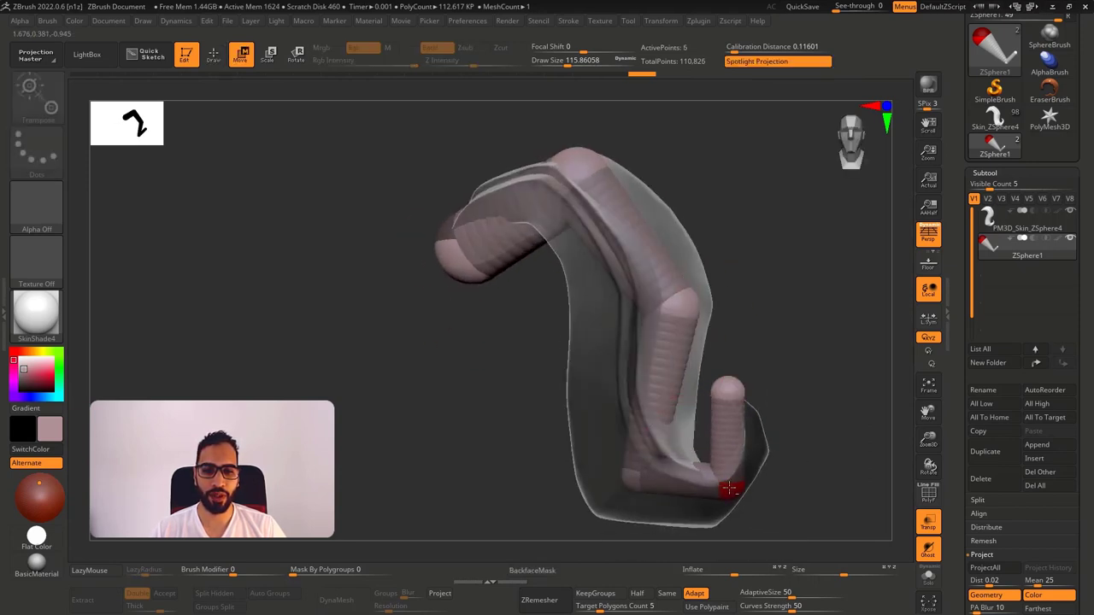
right_drag(742, 462, 645, 331)
drag(622, 310, 646, 305)
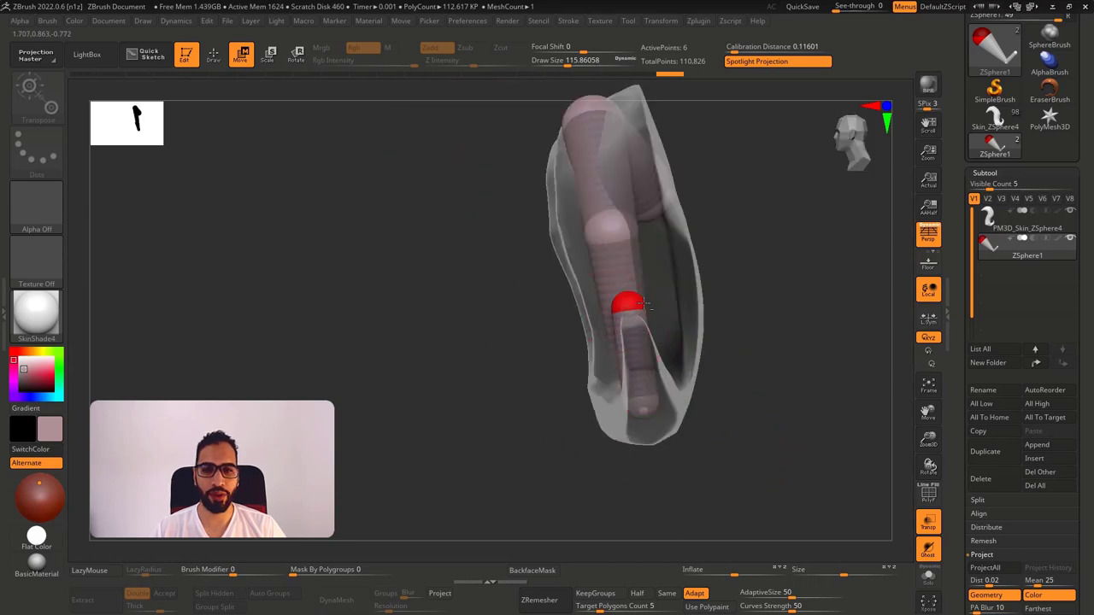
Insert a ZSphere between the curl's base and the tip, move it to the curl's outer bend, and shrink the tip ZSphere.
right_drag(630, 308, 705, 326)
key(q)
click(610, 348)
key(w)
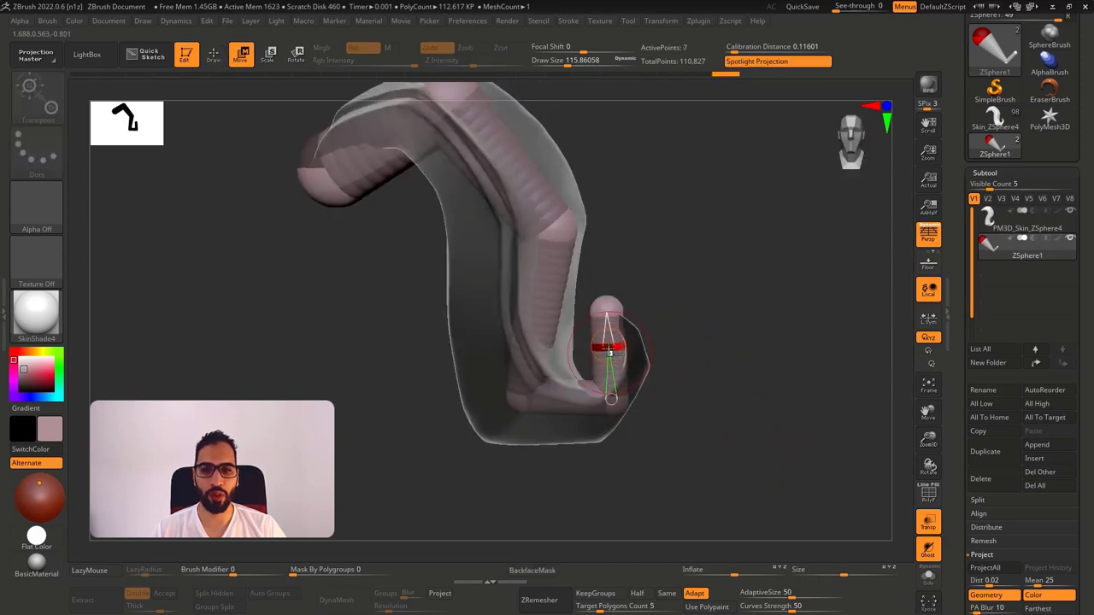
drag(610, 349, 647, 345)
key(e)
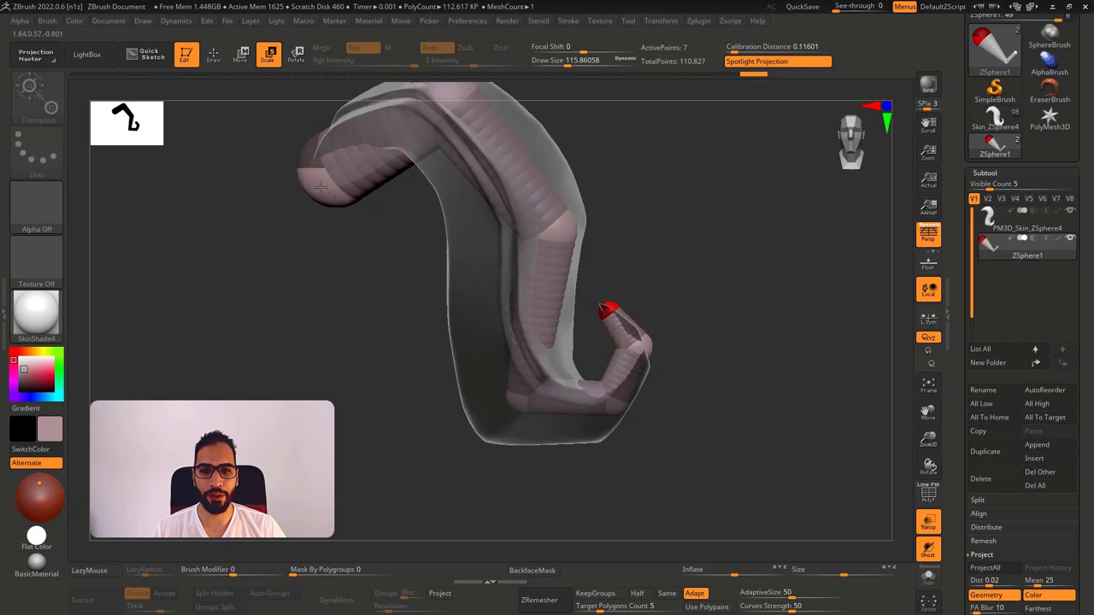
Move the lower-bend ZSphere out to the reference strand's lower corner and align the curl ZSpheres from below.
key(w)
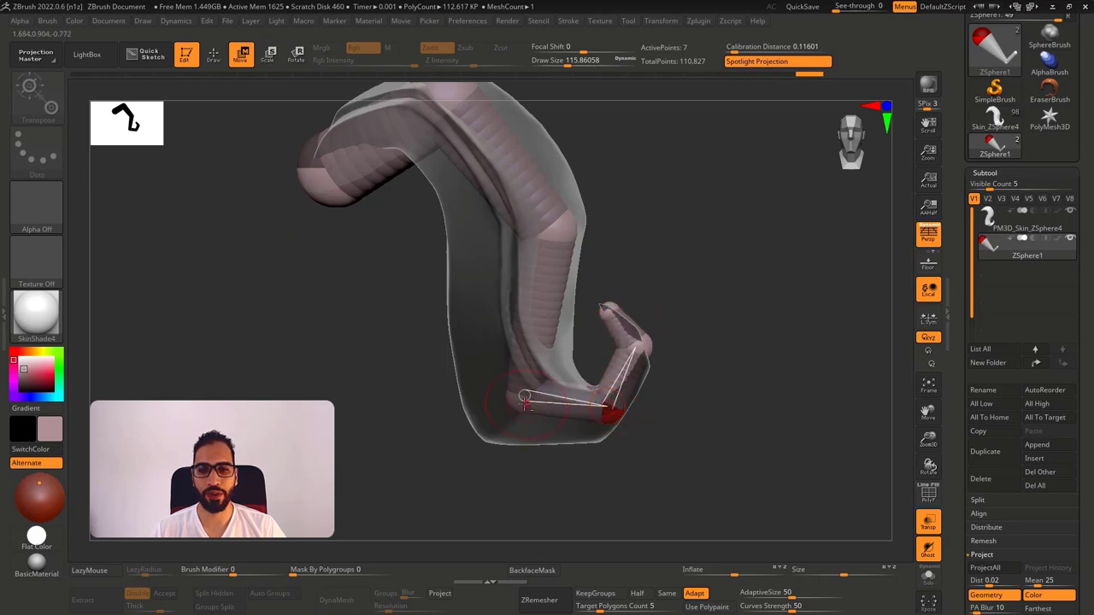
drag(485, 436, 501, 434)
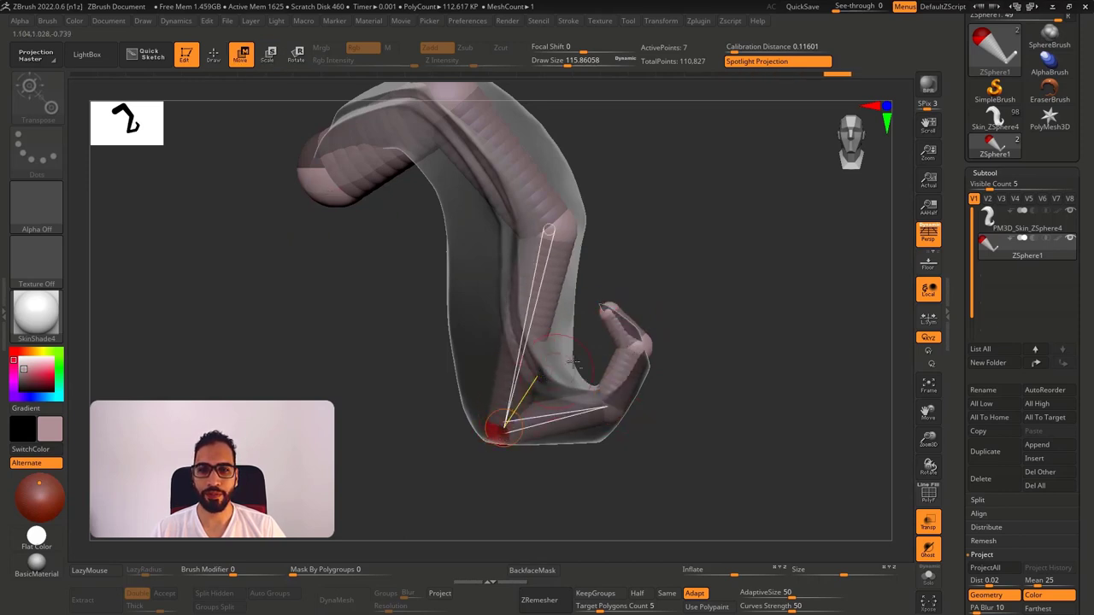
right_drag(573, 363, 537, 362)
right_drag(600, 374, 588, 312)
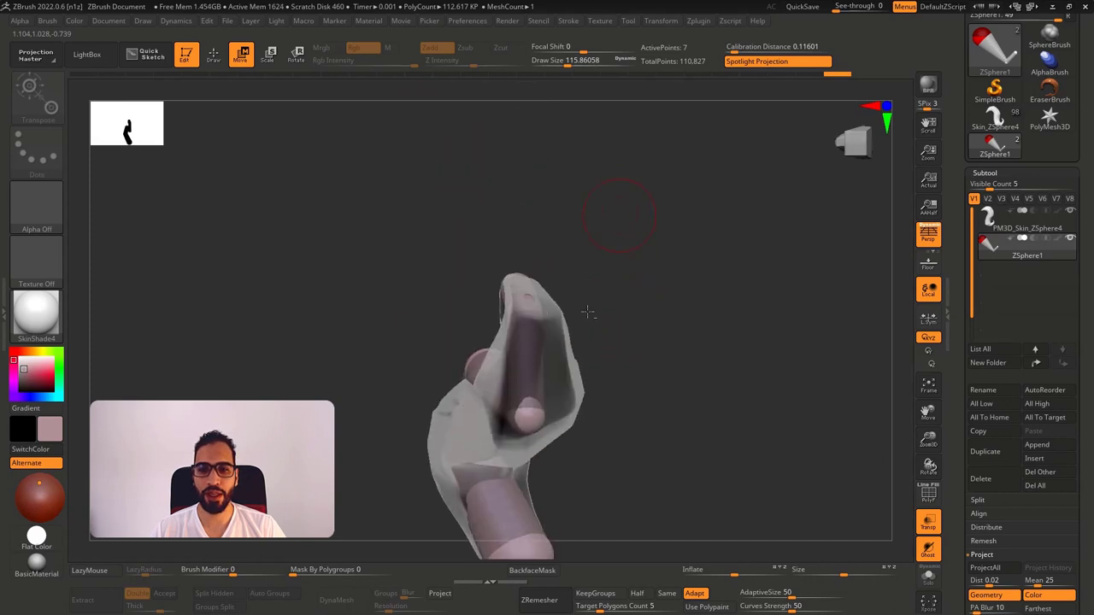
drag(546, 416, 561, 411)
ctrl+right_drag(561, 411, 579, 439)
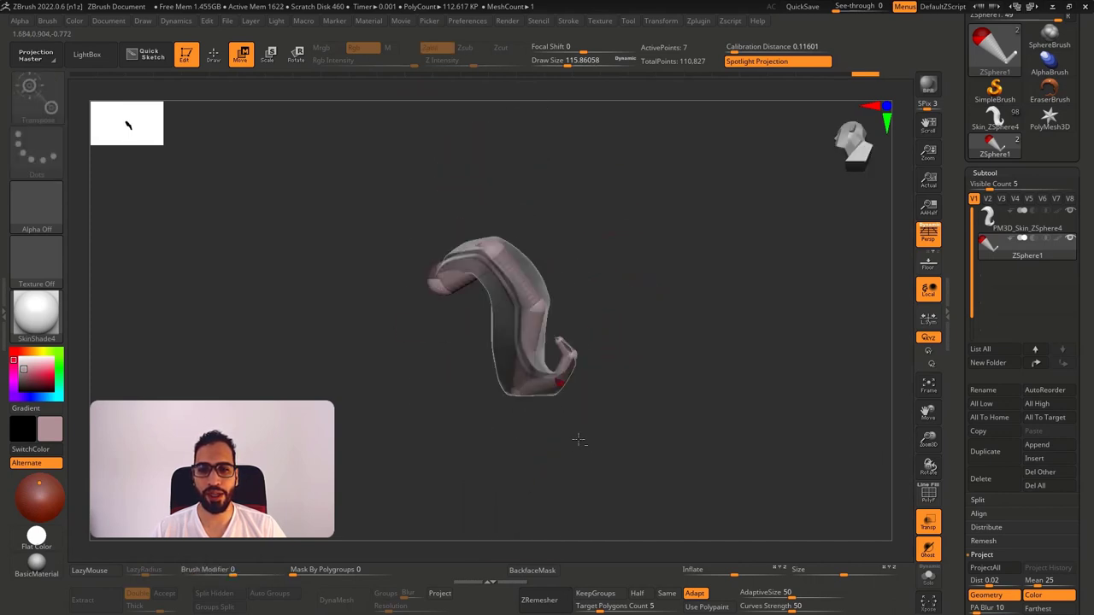
Insert a ZSphere between the root and the crest and move it up to follow the reference strand's arch.
alt+right_drag(596, 325, 682, 305)
mouse_move(528, 271)
ctrl+right_down()
mouse_move(556, 306)
mouse_move(544, 294)
mouse_move(558, 291)
ctrl+right_up()
key(q)
click(562, 254)
key(w)
drag(560, 254, 542, 234)
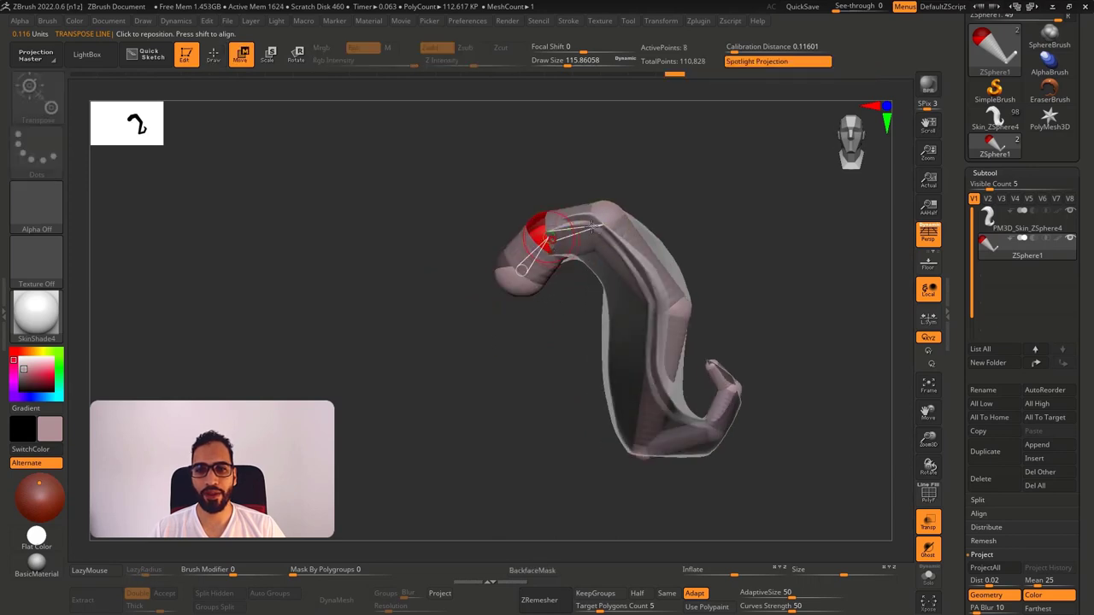
Adjust the crest ZSphere and scale the ZSpheres near the root to match the reference strand's thickness.
drag(620, 224, 634, 233)
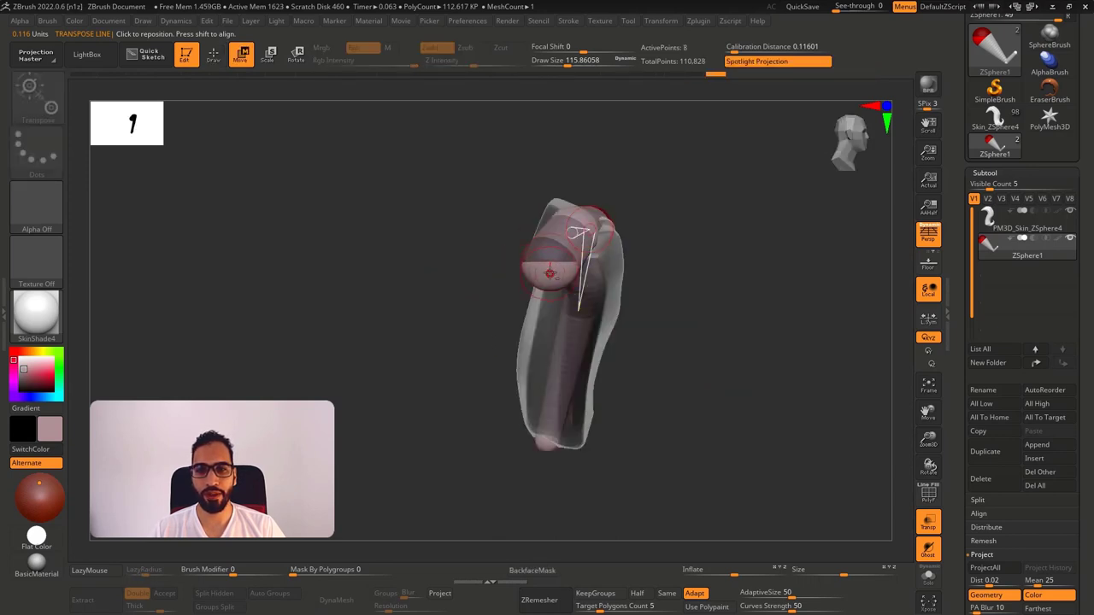
key(e)
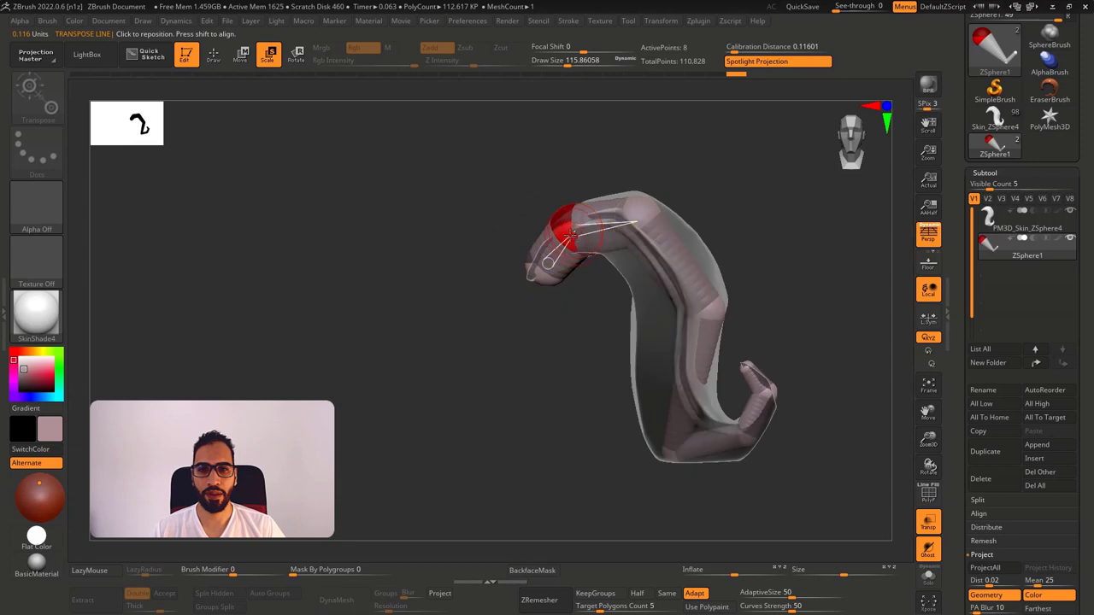
mouse_move(717, 220)
mouse_down()
mouse_move(730, 208)
mouse_move(723, 215)
mouse_up()
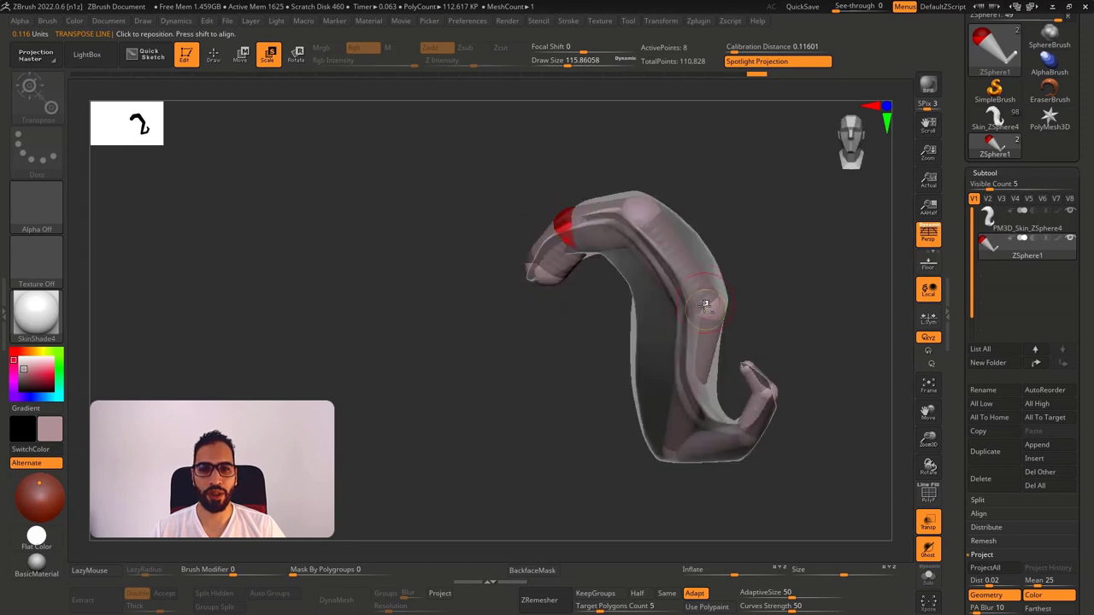
Refine the outer-bend ZSphere's position and insert another ZSphere between it and the crest.
key(w)
drag(707, 305, 716, 300)
key(ctrl+z)
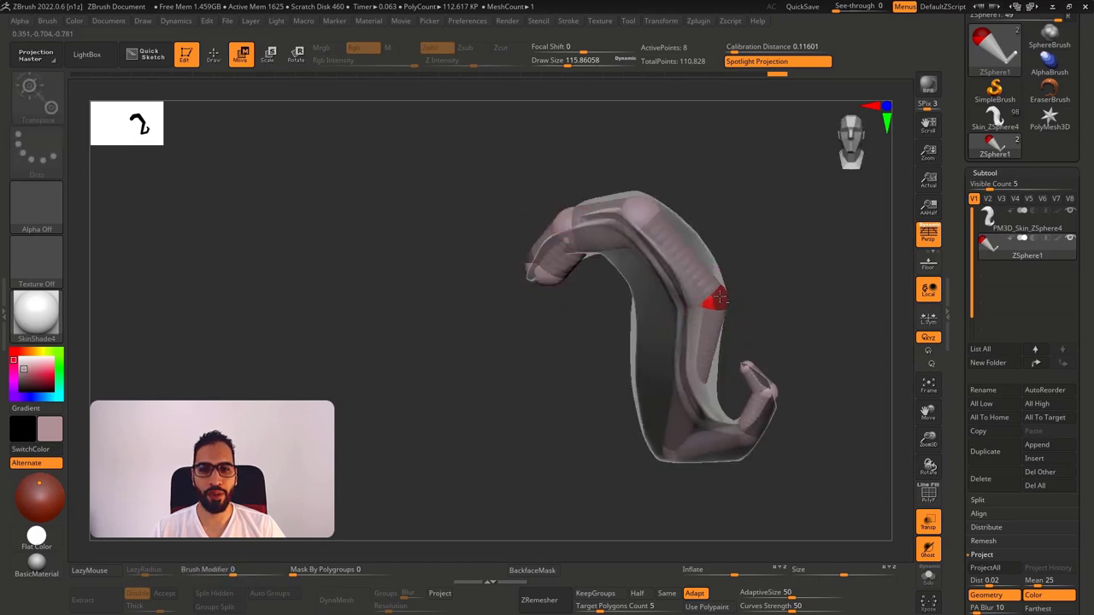
key(q)
click(689, 263)
key(w)
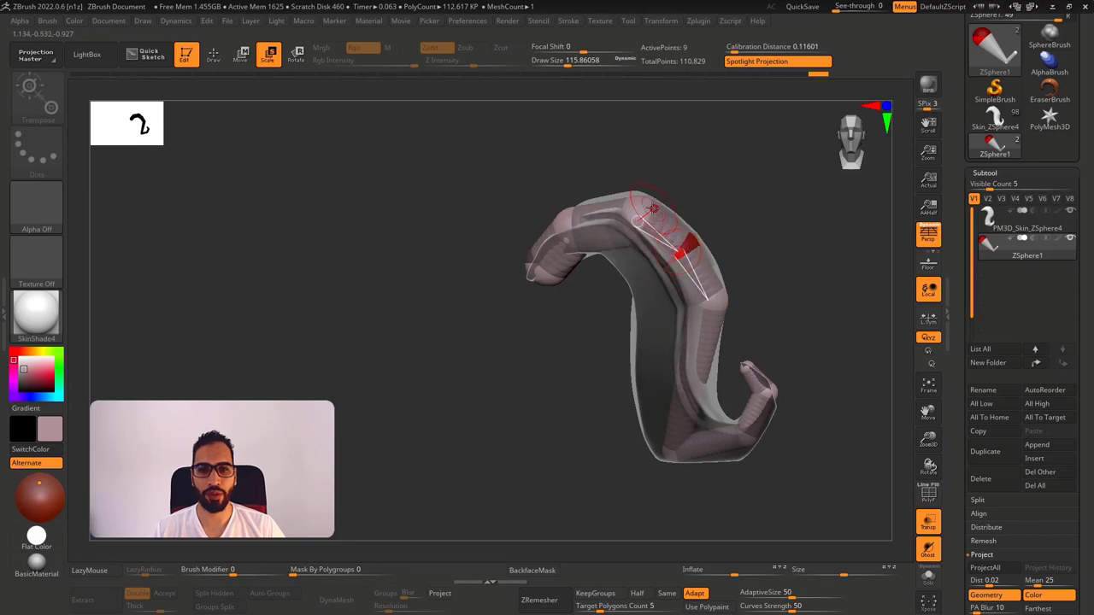
right_drag(628, 242, 656, 205)
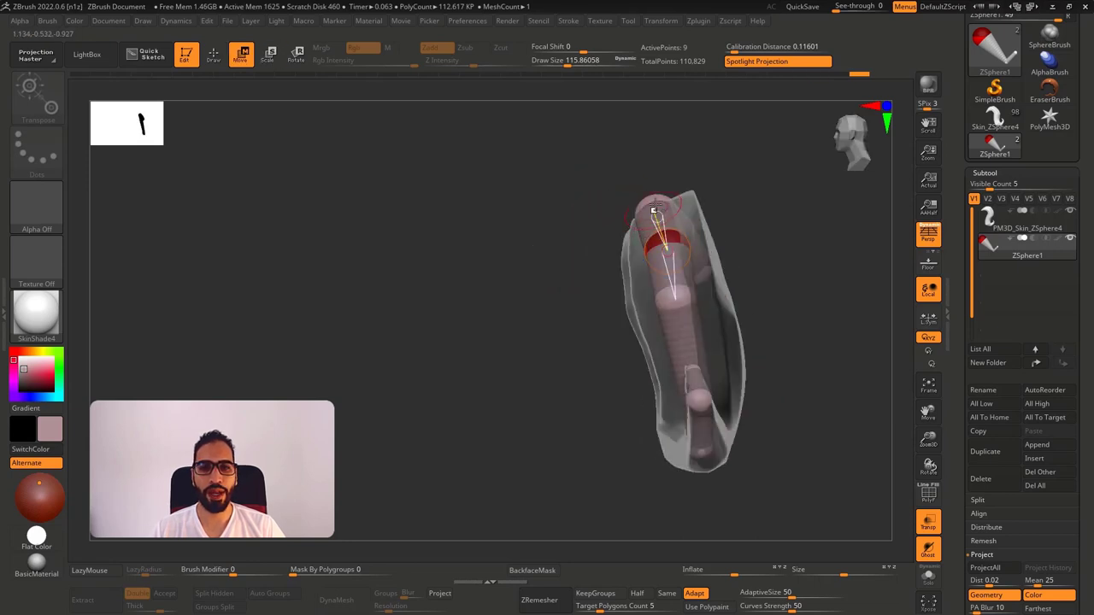
ctrl+right_drag(712, 300, 817, 315)
Isolate the ZSphere strand, preview its adaptive skin with polyframe shown, and set the skin density to 1.
key(alt+s)
key(shift+f)
key(a)
drag(1078, 294, 1073, 48)
click(996, 389)
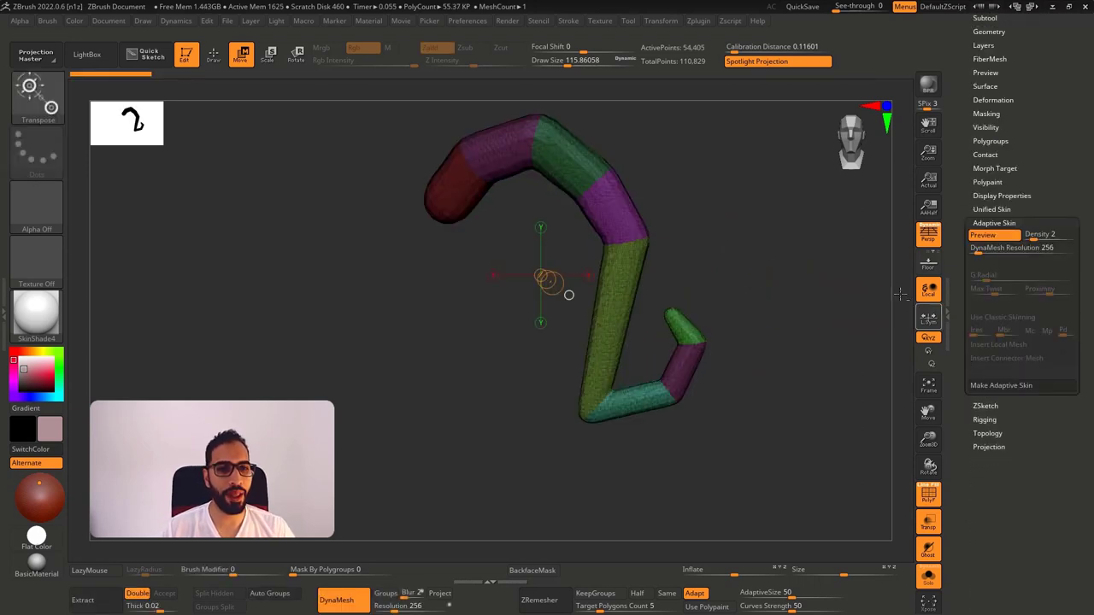
key(Return)
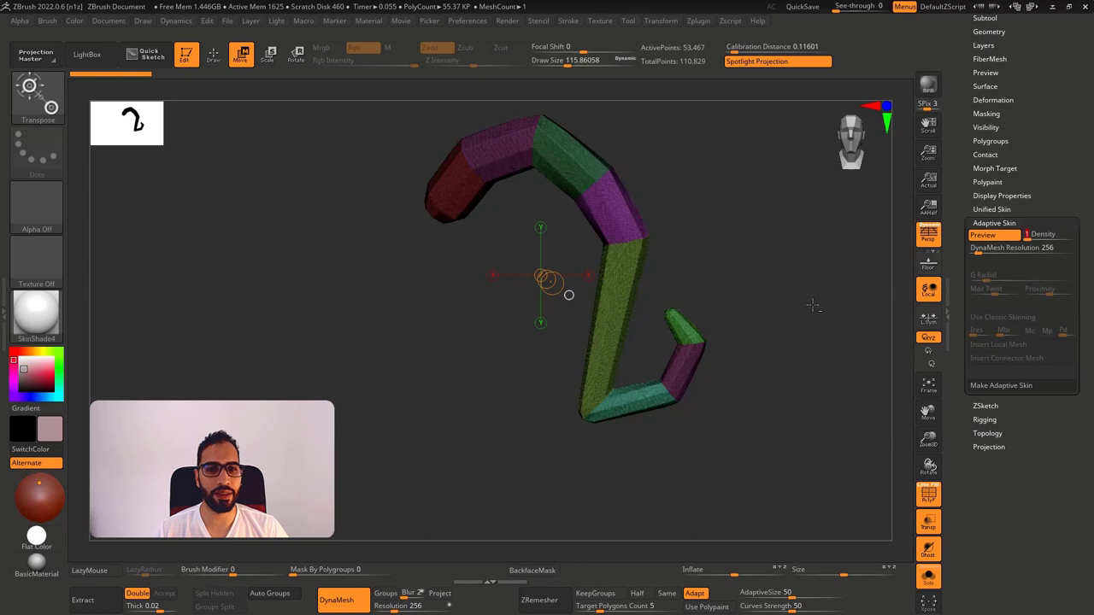
Set the adaptive skin's DynaMesh resolution to 0 to preview a low-poly strand.
drag(813, 306, 793, 308)
click(978, 251)
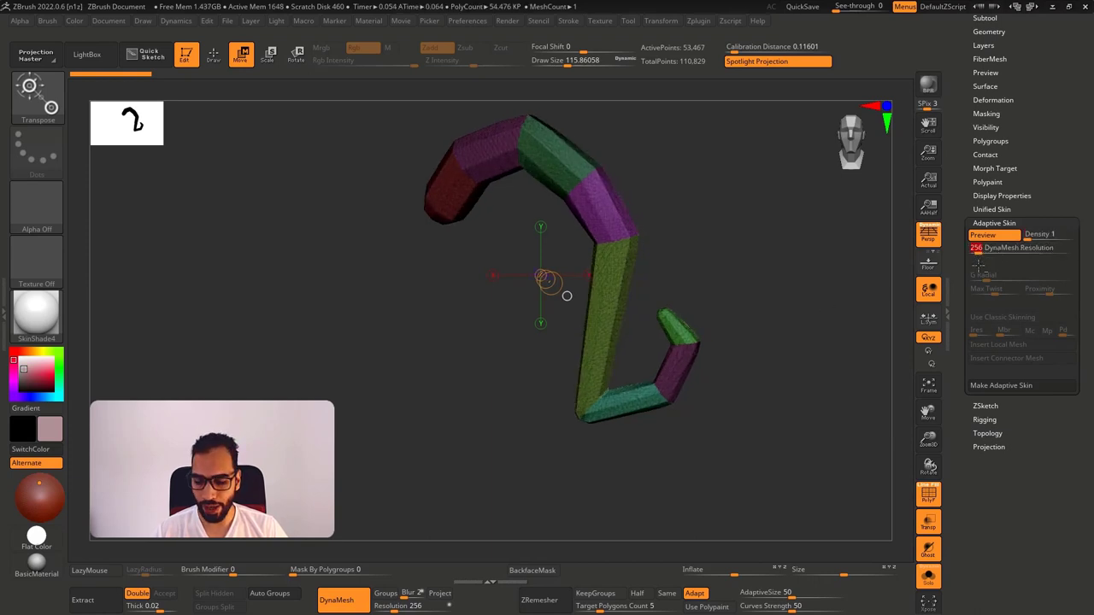
text(0)
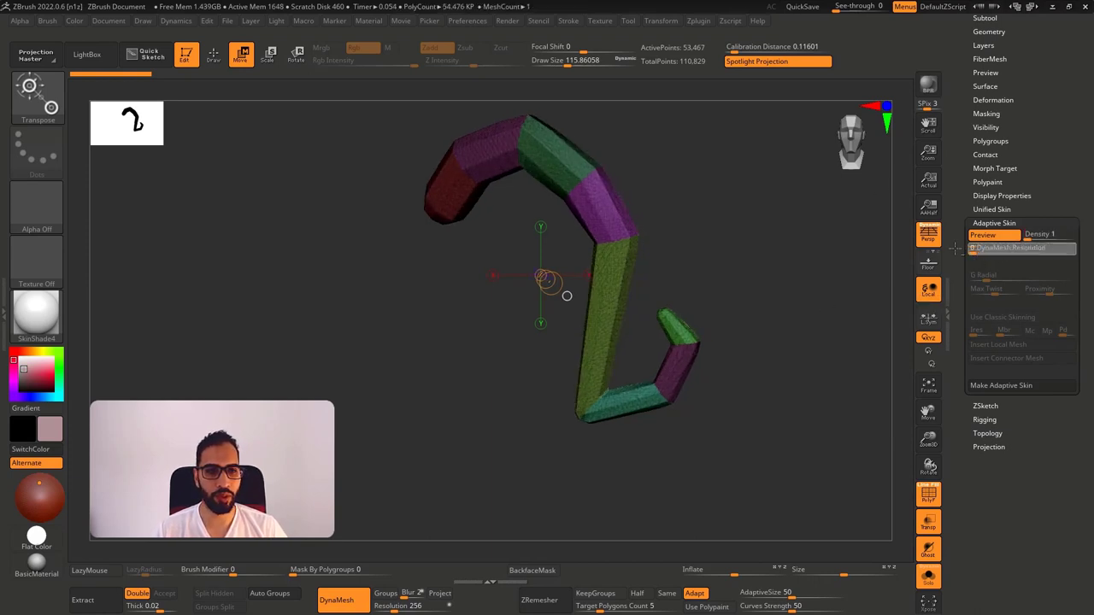
key(Return)
mouse_move(780, 321)
mouse_down()
mouse_move(728, 327)
mouse_move(808, 321)
mouse_up()
Make an adaptive skin from the ZSphere strand and switch to the new mesh, with its subtool list open.
key(q)
mouse_move(642, 346)
mouse_down()
mouse_move(651, 438)
mouse_move(649, 350)
mouse_up()
drag(806, 305, 781, 302)
click(806, 303)
click(809, 305)
click(1032, 387)
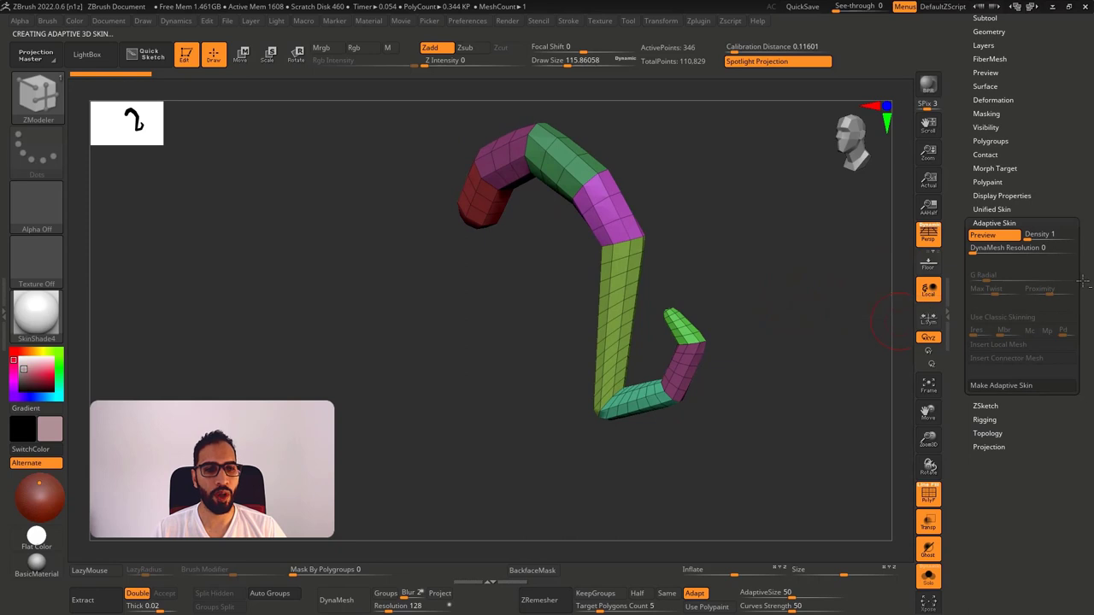
click(994, 218)
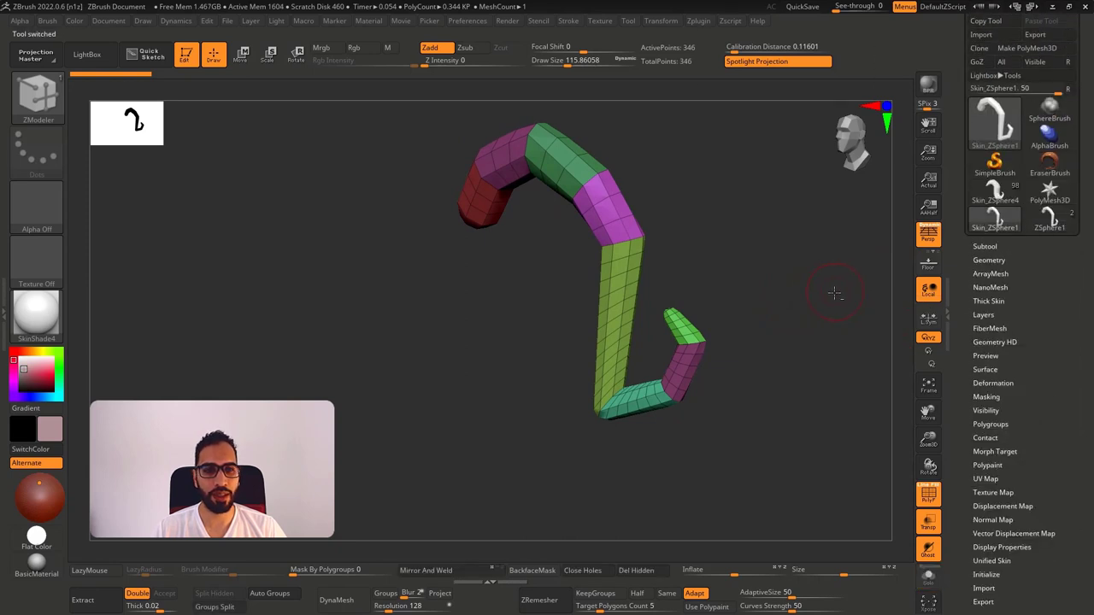
key(shift+f)
key(shift+f)
click(985, 246)
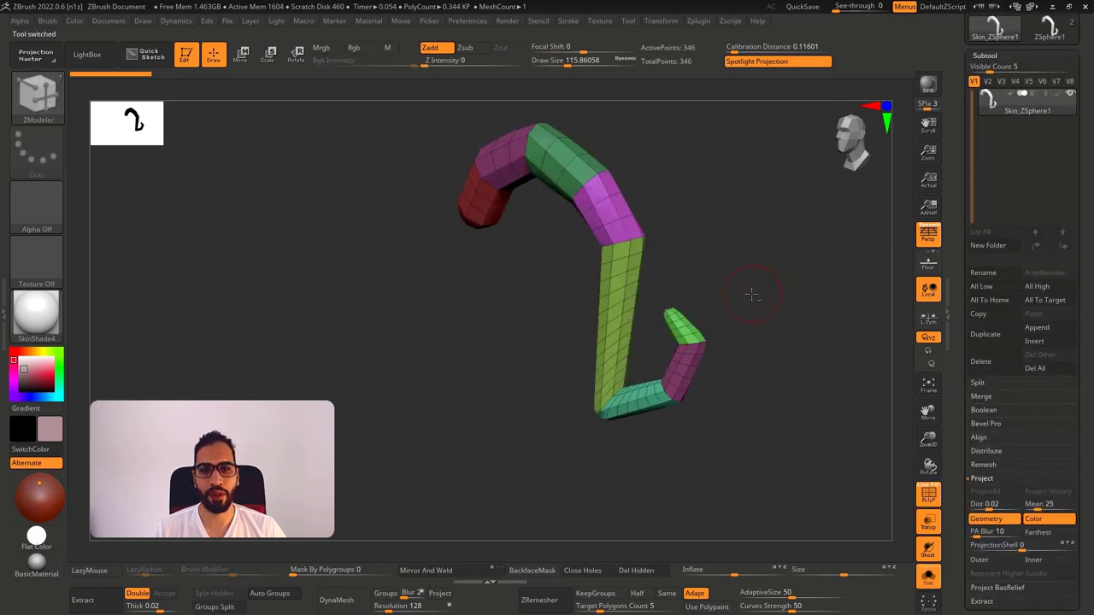
Hide the end-cap faces at the strand's curled tip to leave it open.
ctrl+right_drag(739, 303, 547, 301)
ctrl+right_drag(633, 303, 644, 314)
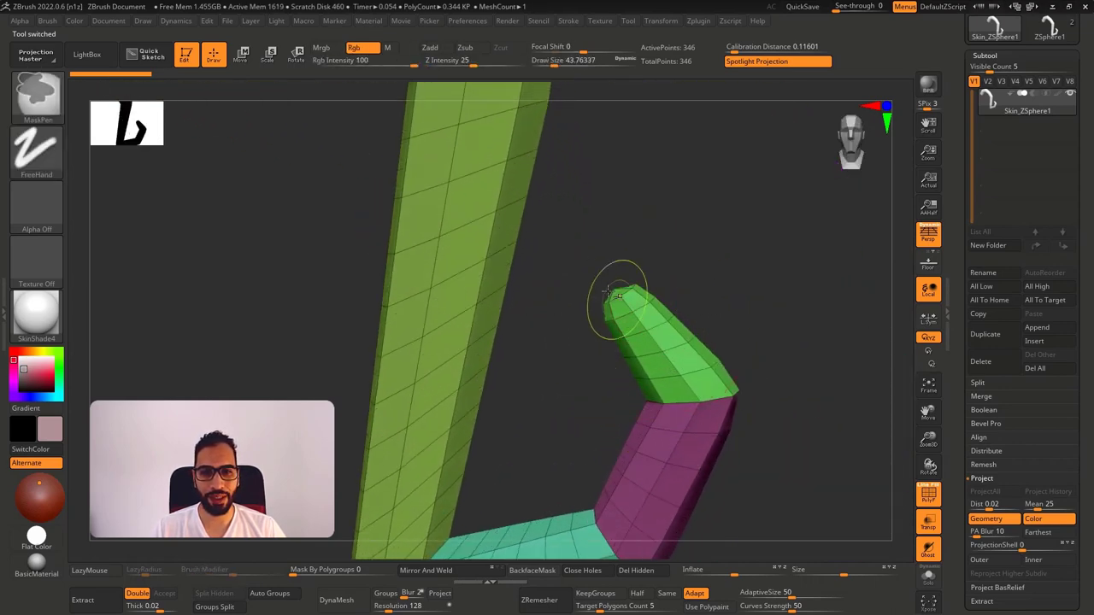
ctrl+alt+shift+drag(590, 276, 641, 301)
mouse_move(643, 300)
right_down()
mouse_move(654, 335)
mouse_move(656, 289)
right_up()
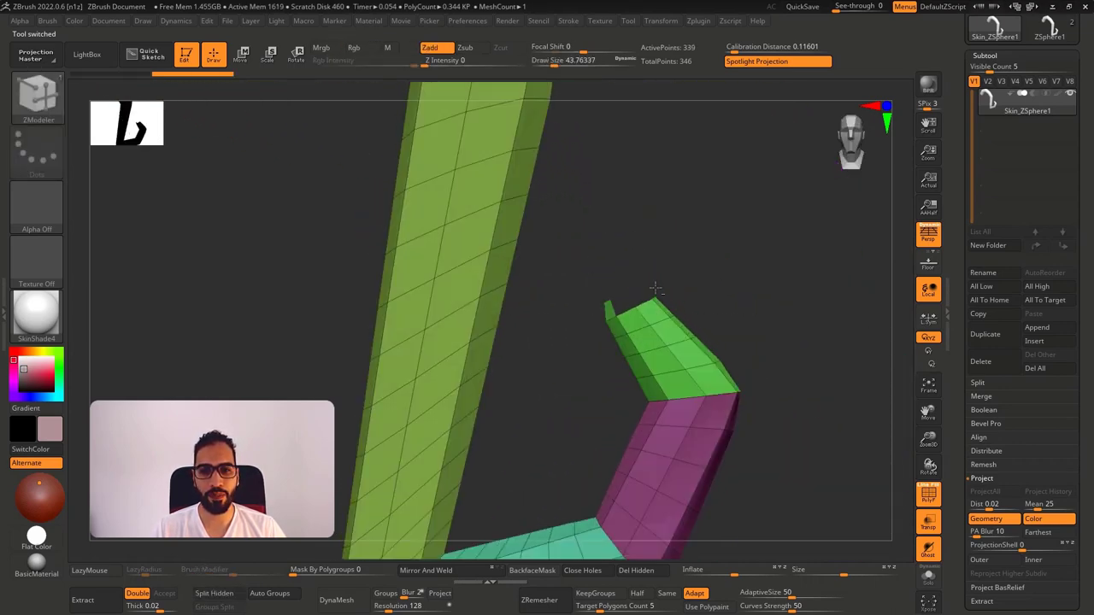
ctrl+alt+shift+drag(586, 288, 611, 304)
mouse_move(692, 334)
right_down()
mouse_move(581, 342)
mouse_move(662, 324)
right_up()
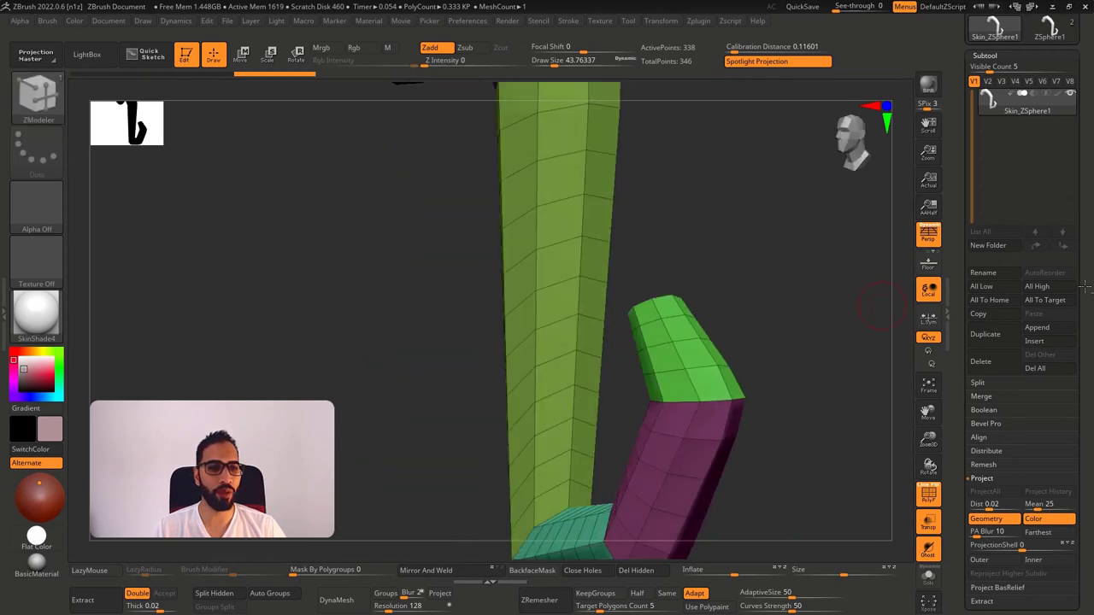
Turn on double-sided display for the strand mesh.
drag(1085, 287, 1083, 154)
click(1005, 431)
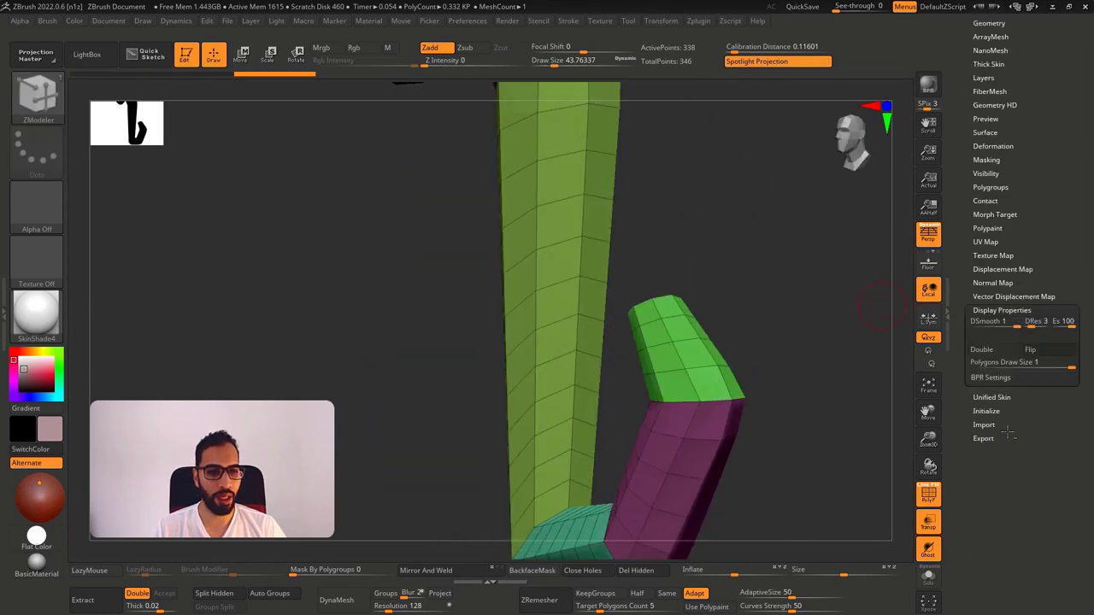
click(992, 349)
Remove the end-cap faces at the strand's root to open that end.
ctrl+right_drag(769, 390, 663, 398)
mouse_move(673, 450)
mouse_down()
mouse_move(488, 282)
mouse_move(530, 347)
mouse_move(556, 322)
mouse_move(440, 327)
mouse_up()
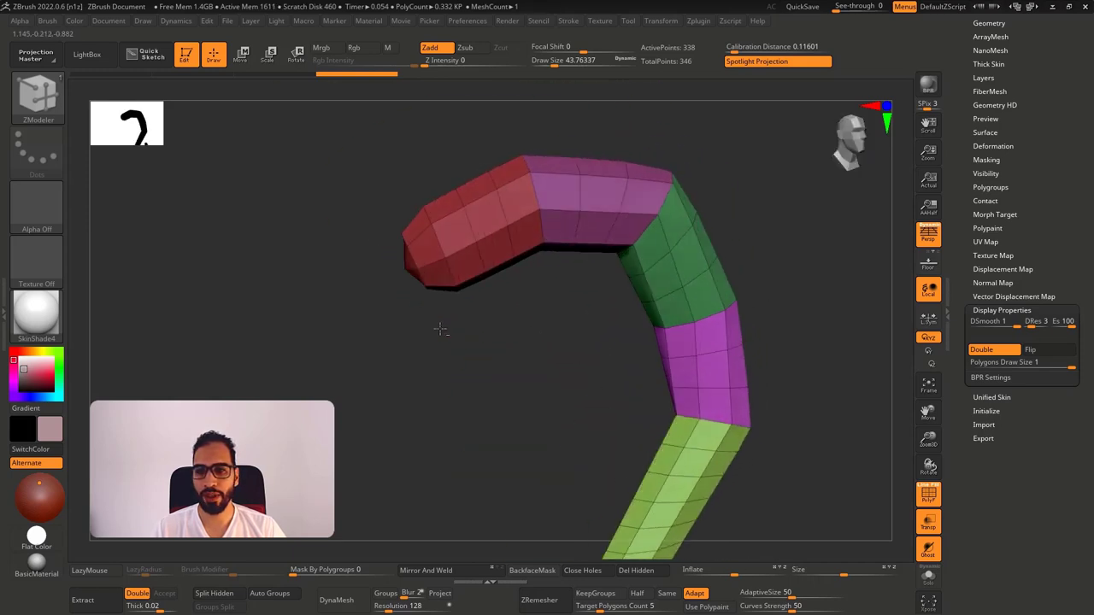
ctrl+alt+shift+drag(414, 265, 418, 262)
mouse_move(557, 357)
mouse_down()
mouse_move(610, 342)
mouse_move(607, 354)
mouse_move(513, 264)
mouse_up()
drag(641, 363, 683, 398)
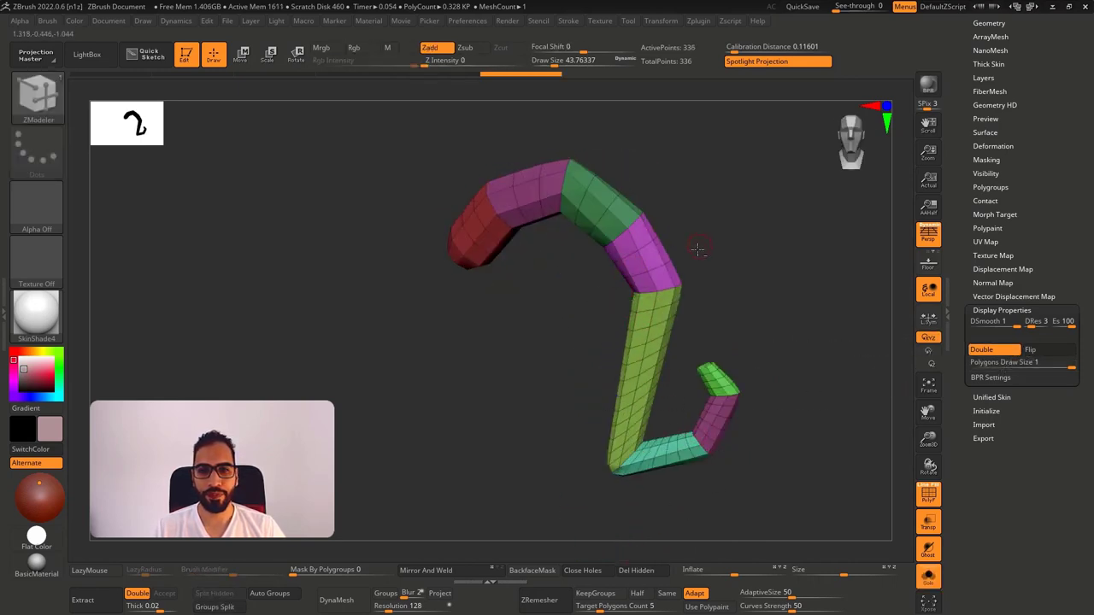
Delete two lengthwise edge loops from the strand with ZModeler, starting in the magenta segment at the outer bend.
mouse_move(677, 262)
right_down()
mouse_move(636, 268)
mouse_move(700, 337)
mouse_move(727, 415)
right_up()
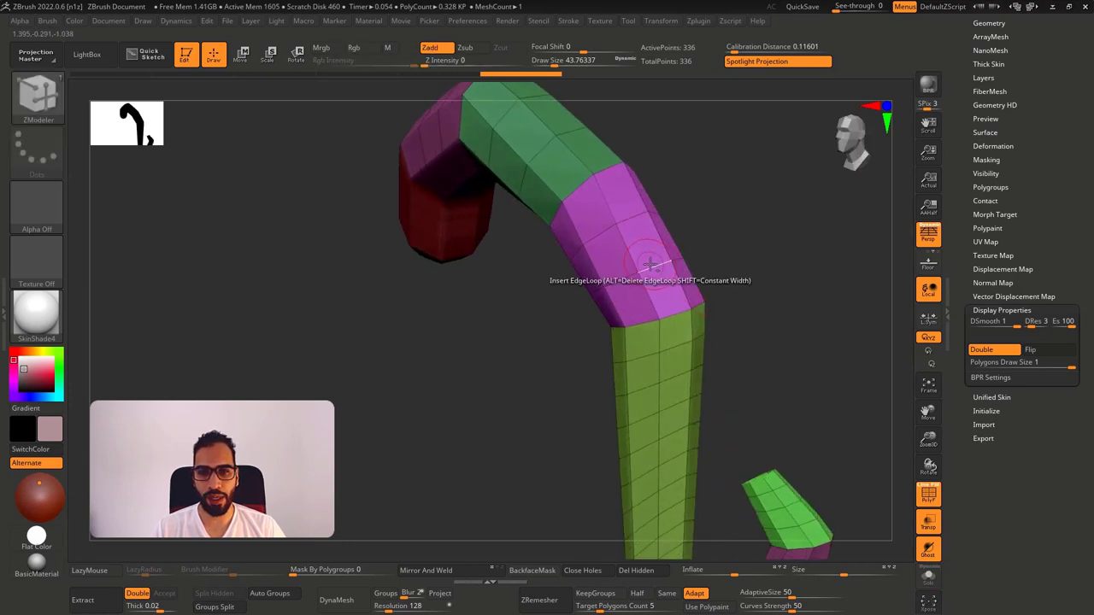
right_drag(704, 269, 695, 211)
drag(695, 211, 721, 188)
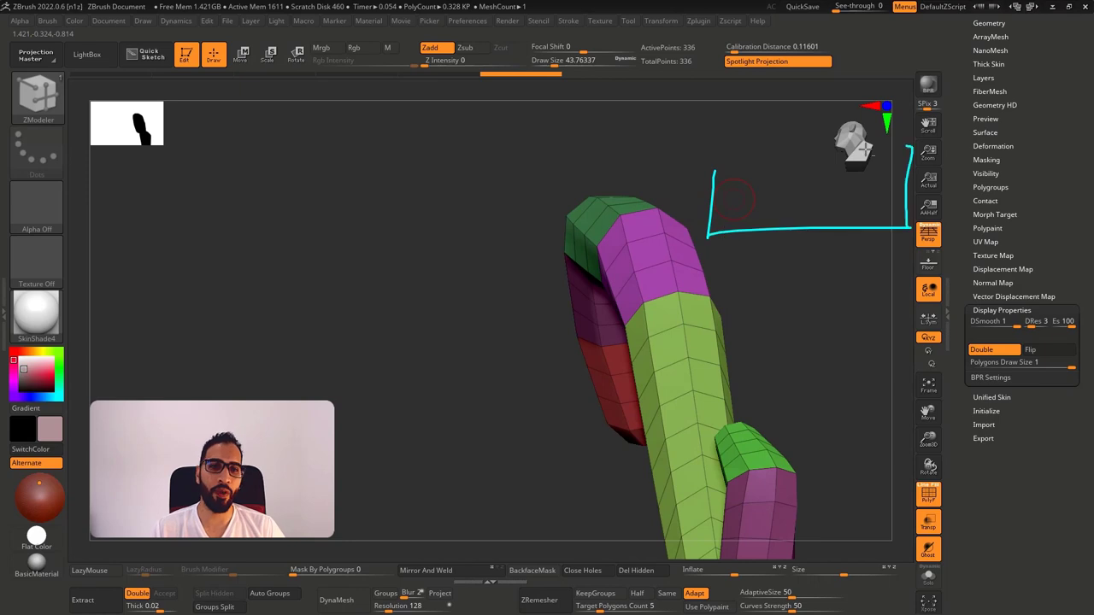
right_drag(755, 265, 807, 256)
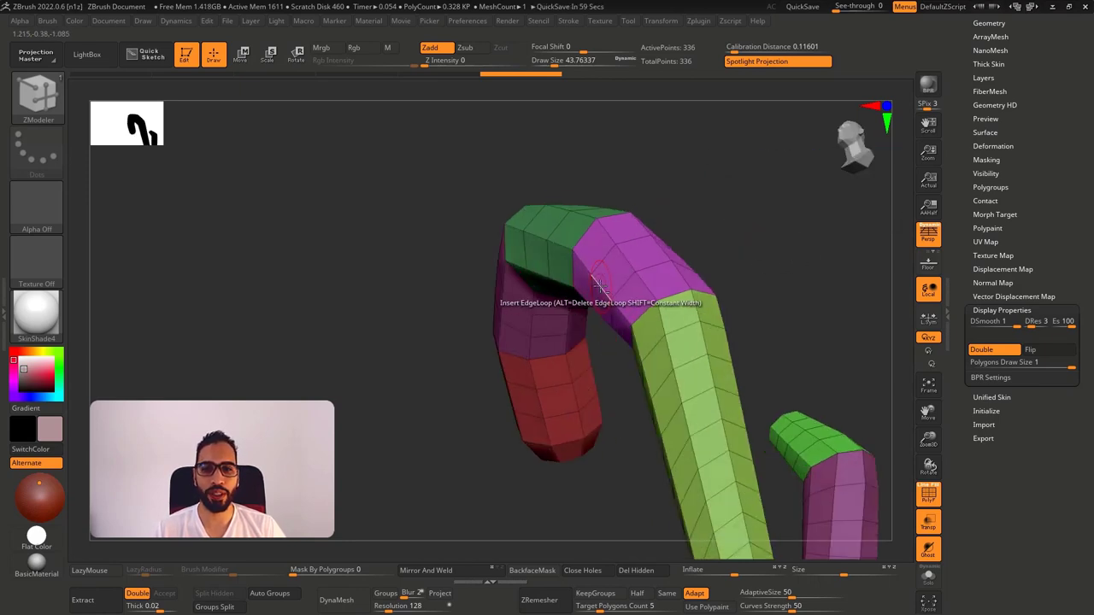
alt+click(600, 286)
right_drag(723, 269, 646, 290)
alt+click(641, 298)
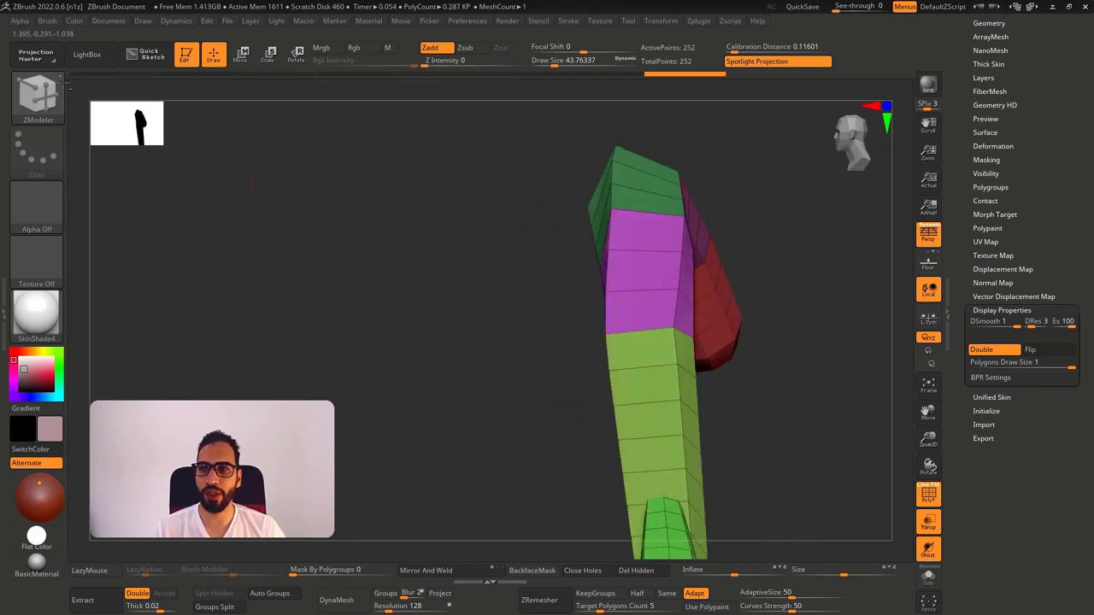
Delete two more lengthwise edge loops on the opposite side of the strand to simplify its cross-section.
right_drag(728, 309, 589, 300)
alt+click(488, 238)
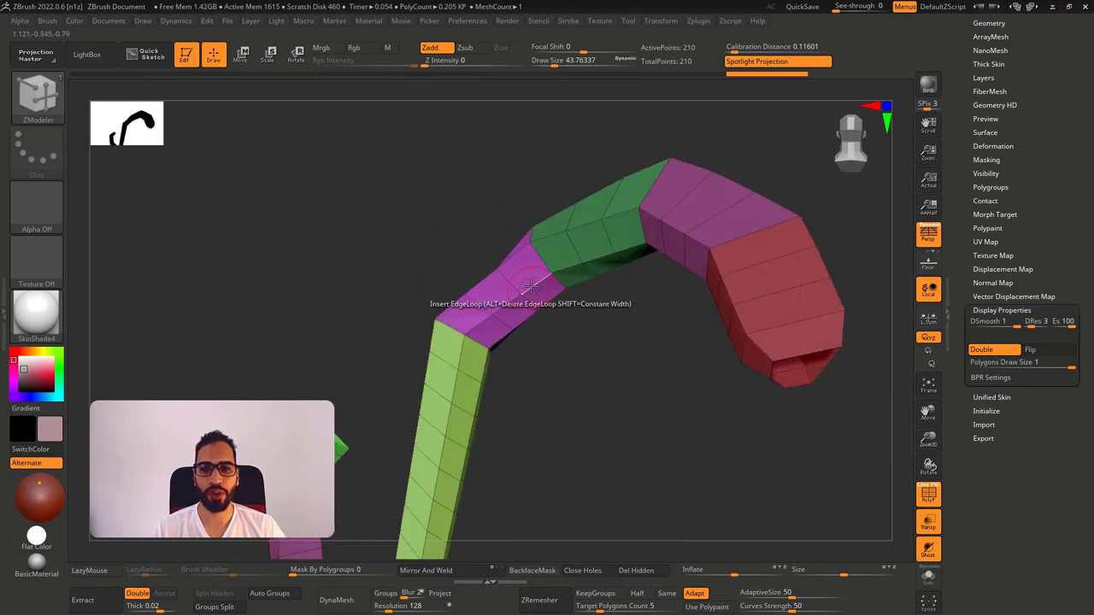
alt+click(531, 286)
drag(621, 347, 531, 335)
mouse_move(566, 362)
right_down()
mouse_move(532, 361)
mouse_move(627, 267)
right_up()
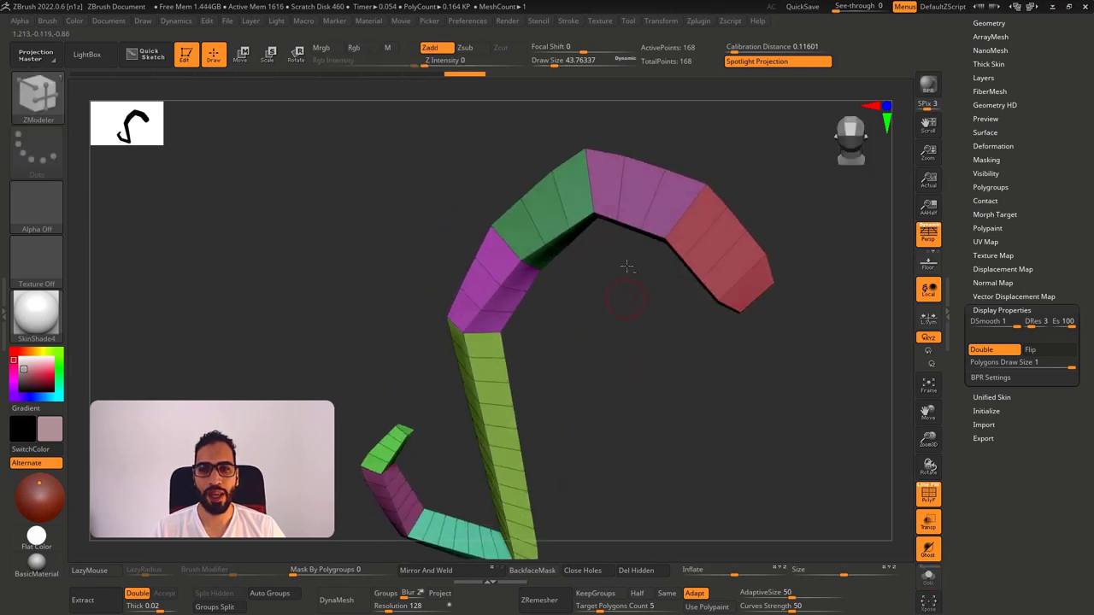
Delete the crosswise edge loops inside the red, pink, dark green and magenta segments of the upper strand.
alt+click(723, 257)
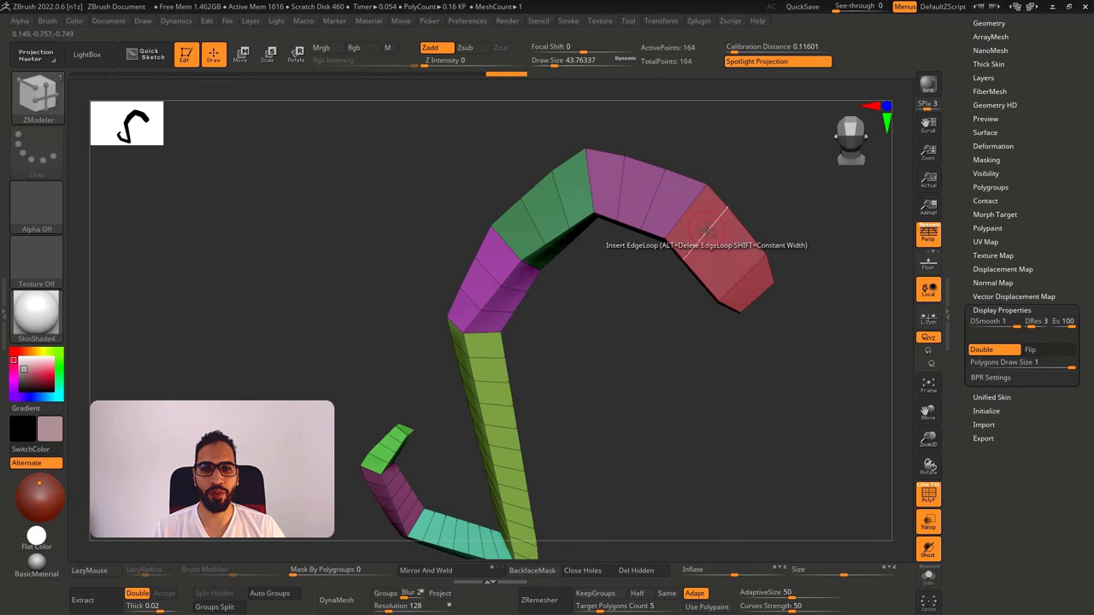
alt+click(744, 280)
alt+click(653, 204)
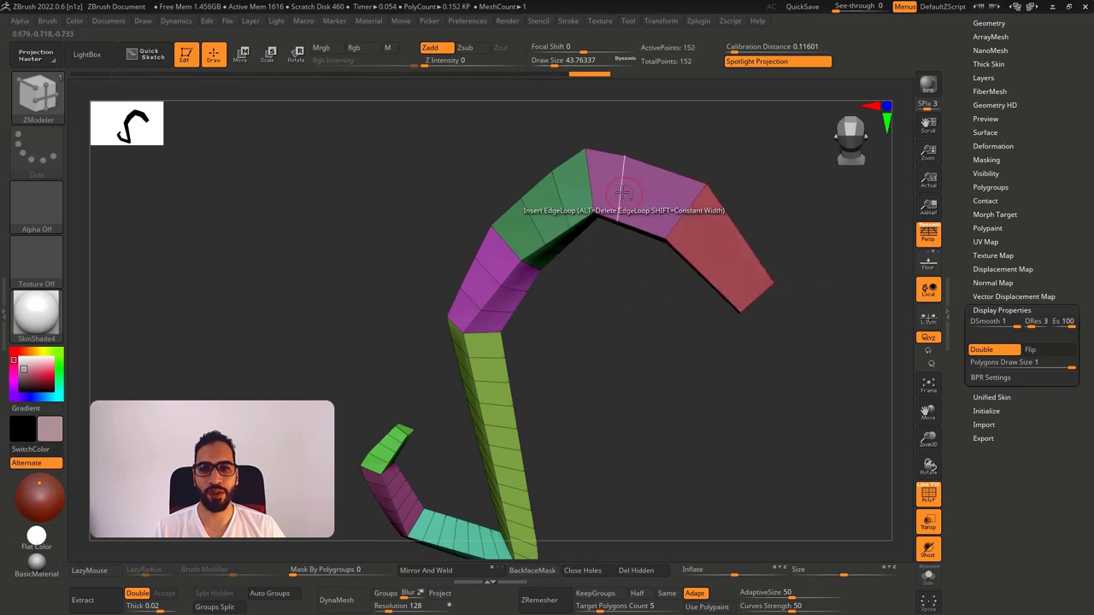
alt+click(622, 195)
alt+click(558, 204)
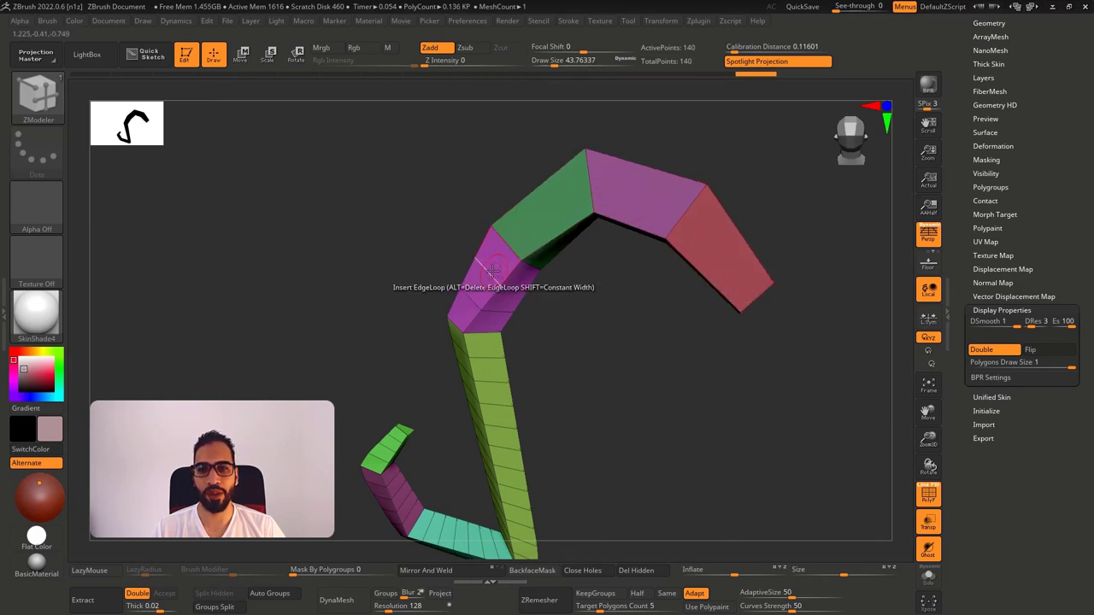
alt+click(470, 295)
Delete the crosswise edge loops along the long lime segment and around the sharp bend into the teal segment.
alt+right_drag(494, 355, 523, 298)
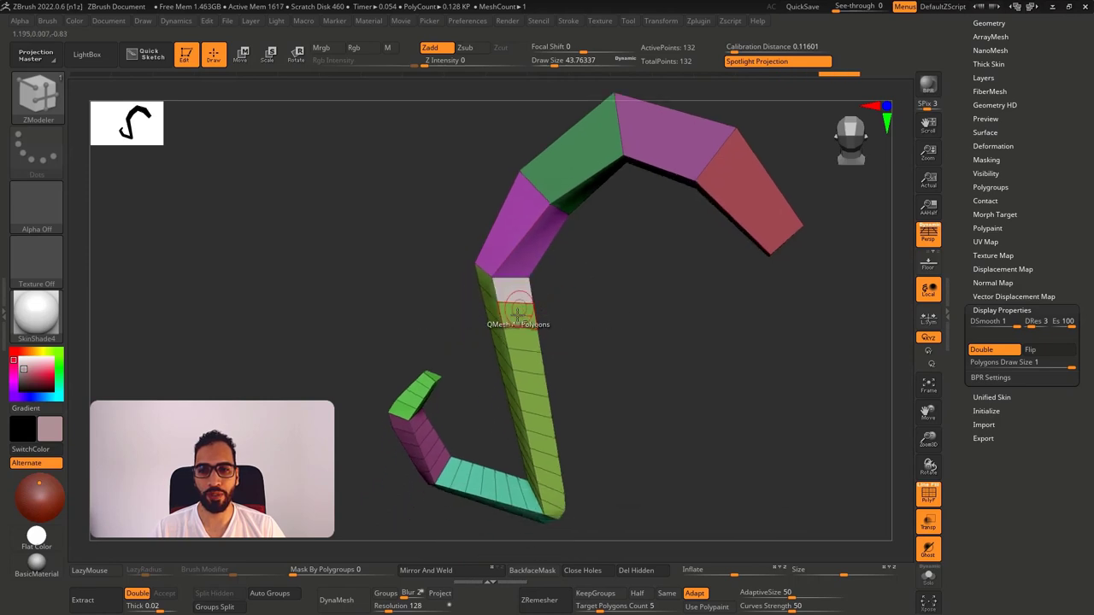
alt+click(518, 311)
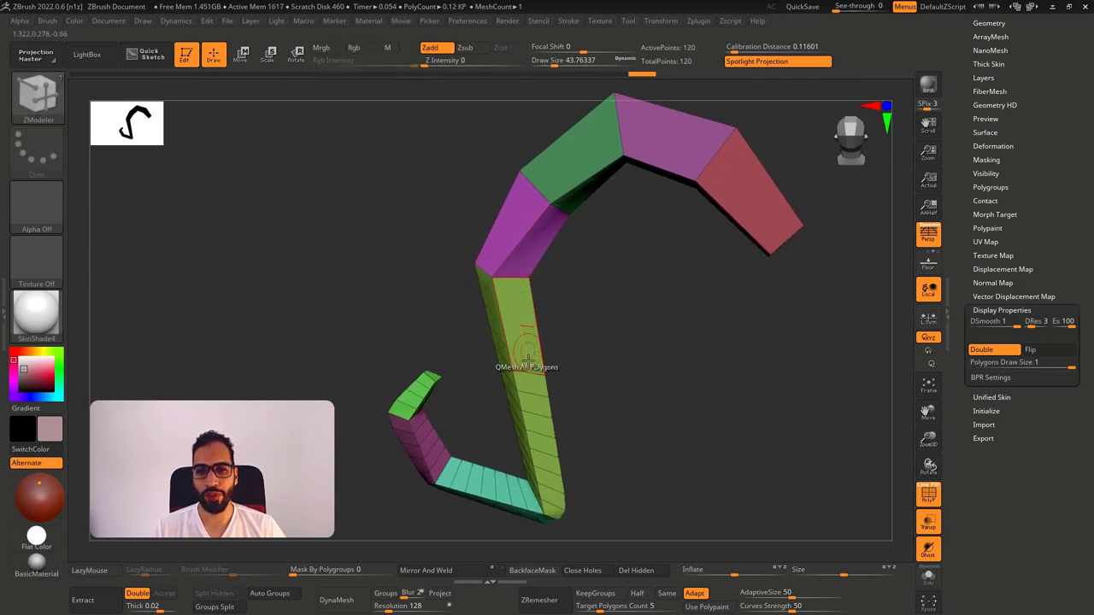
alt+click(540, 415)
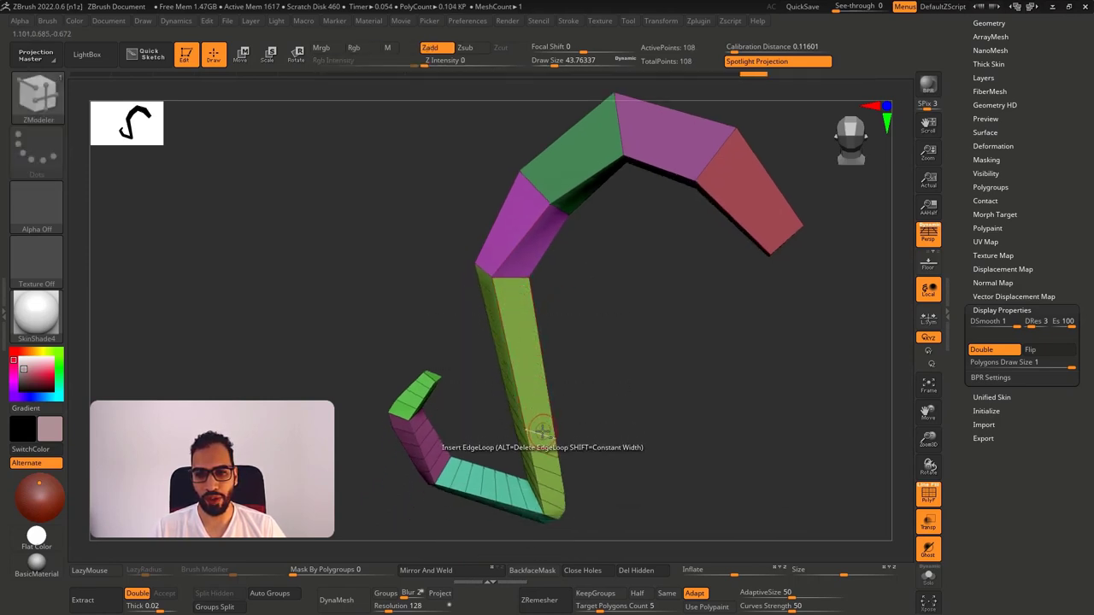
alt+click(543, 431)
alt+right_drag(564, 379, 558, 308)
alt+click(531, 378)
right_drag(559, 427, 564, 403)
alt+click(548, 408)
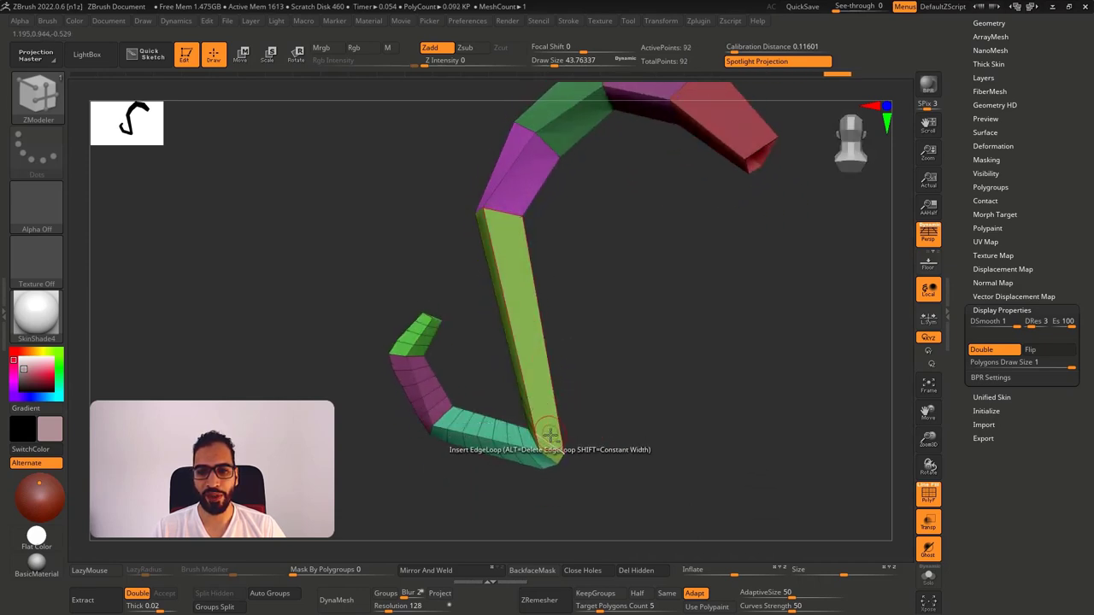
alt+click(549, 439)
alt+click(547, 442)
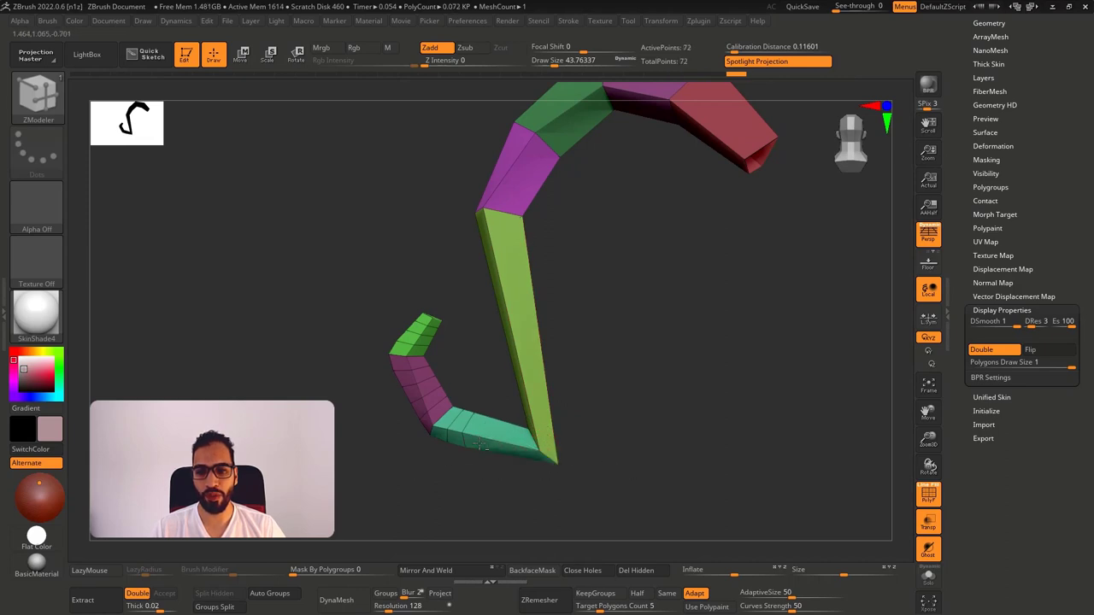
Delete the remaining crosswise edge loops in the teal, purple and bright green segments near the strand's tip.
alt+click(453, 419)
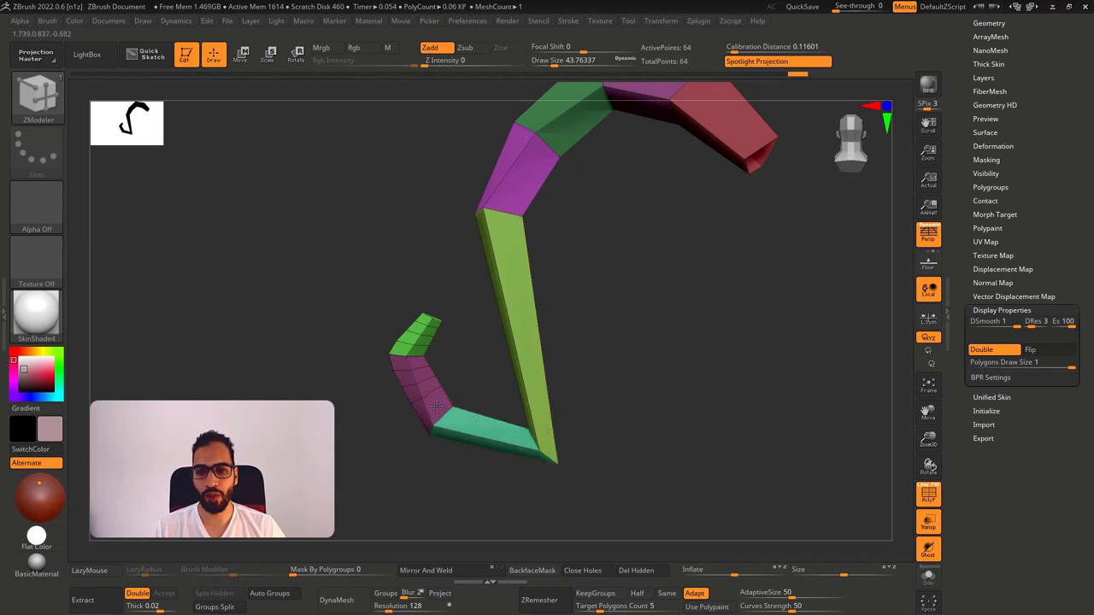
alt+click(429, 386)
alt+click(419, 368)
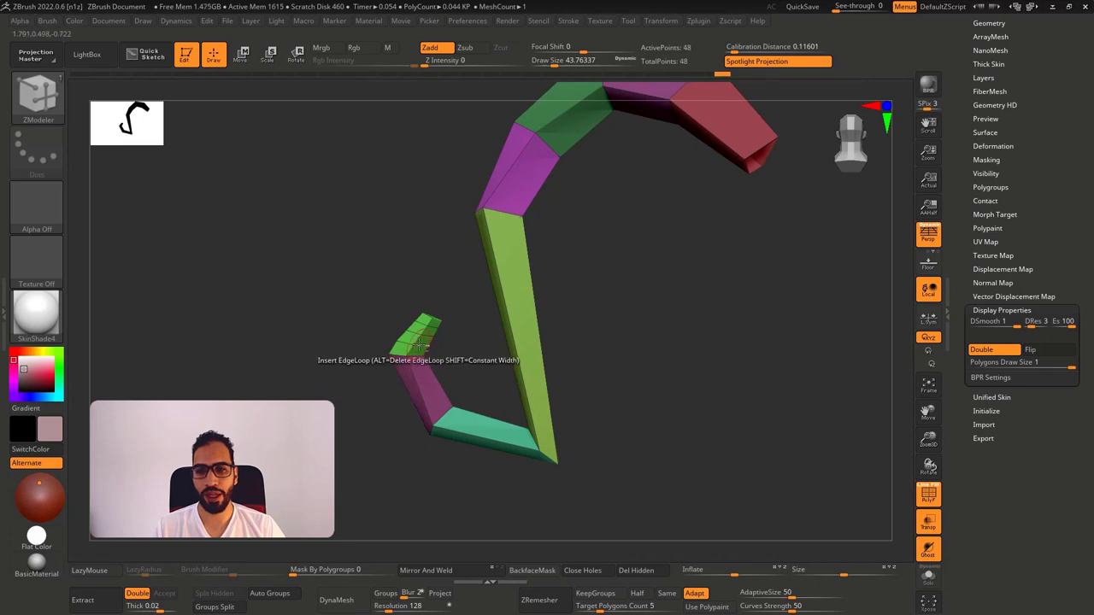
alt+click(430, 331)
drag(473, 349, 682, 286)
drag(1042, 202, 1038, 412)
mouse_move(593, 250)
ctrl+right_down()
mouse_move(674, 254)
mouse_move(549, 225)
ctrl+right_up()
key(b)
key(m)
key(v)
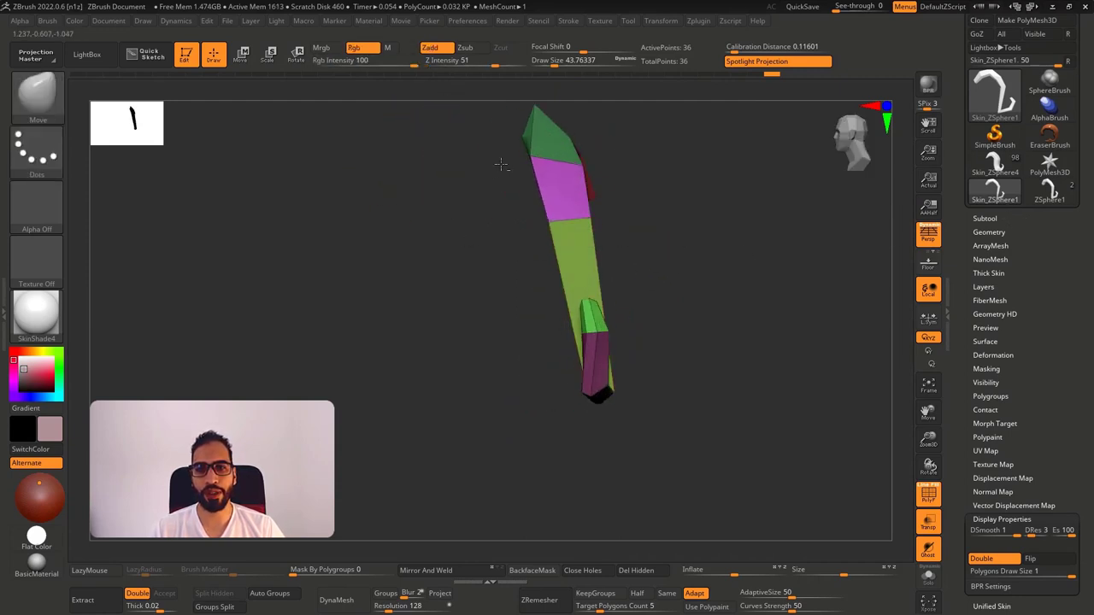
mouse_move(556, 125)
alt+right_down()
mouse_move(545, 220)
mouse_move(567, 266)
mouse_move(541, 256)
mouse_move(600, 348)
alt+right_up()
right_drag(470, 293, 295, 289)
right_drag(429, 323, 484, 190)
drag(484, 191, 398, 347)
mouse_move(447, 306)
right_down()
mouse_move(487, 288)
mouse_move(489, 243)
mouse_move(491, 280)
right_up()
Set ZModeler's edge action to Slide with the EdgeLoop Complete target and slide the magenta segment's lengthwise loop sideways.
key(b)
key(z)
key(m)
key(space)
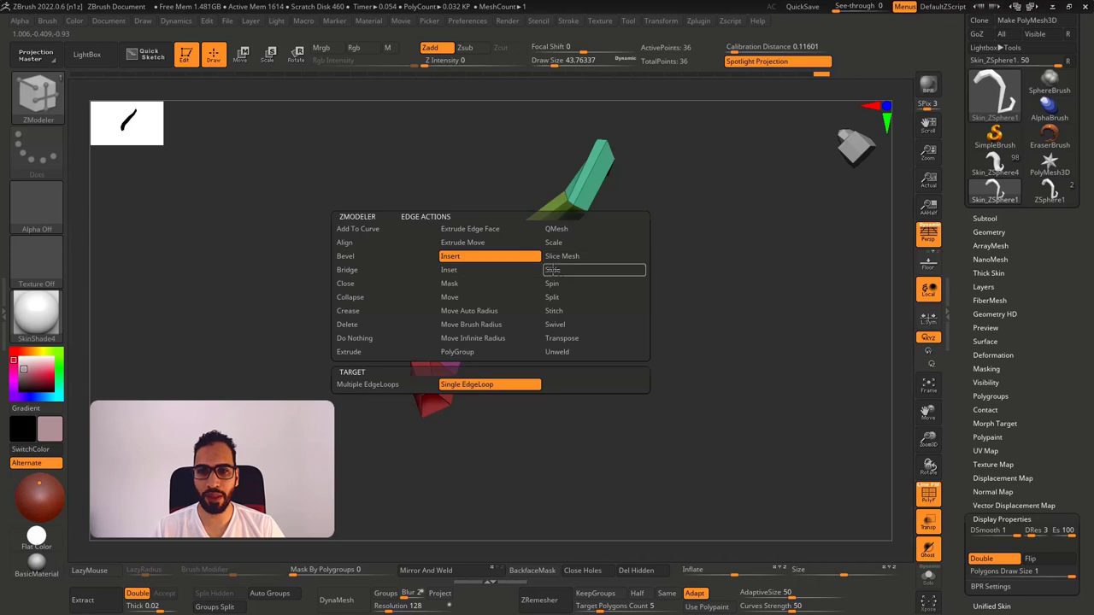
click(552, 270)
click(514, 384)
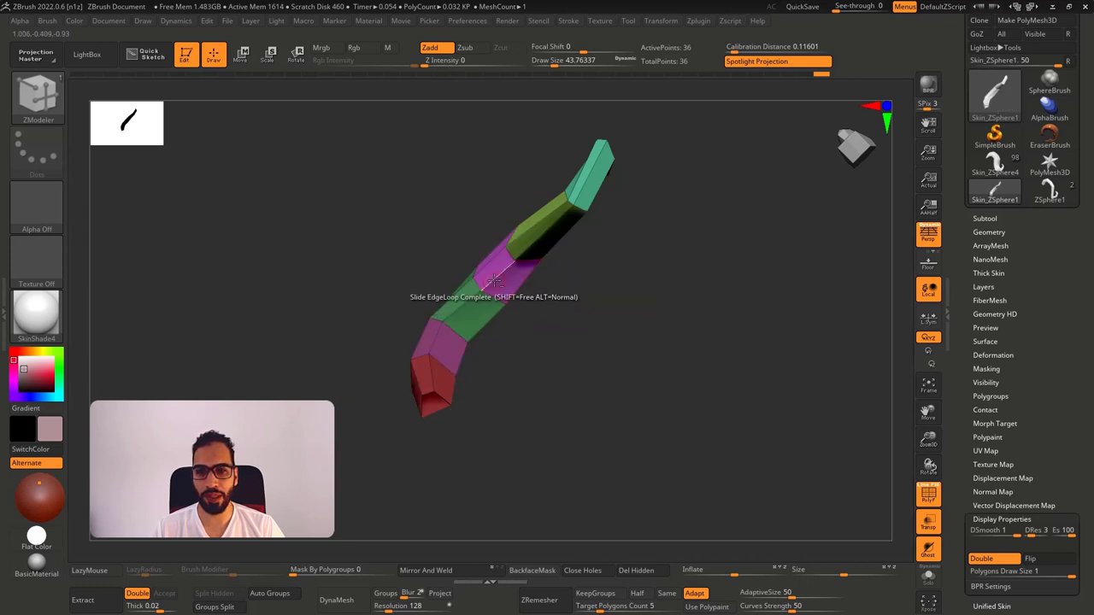
drag(494, 280, 515, 292)
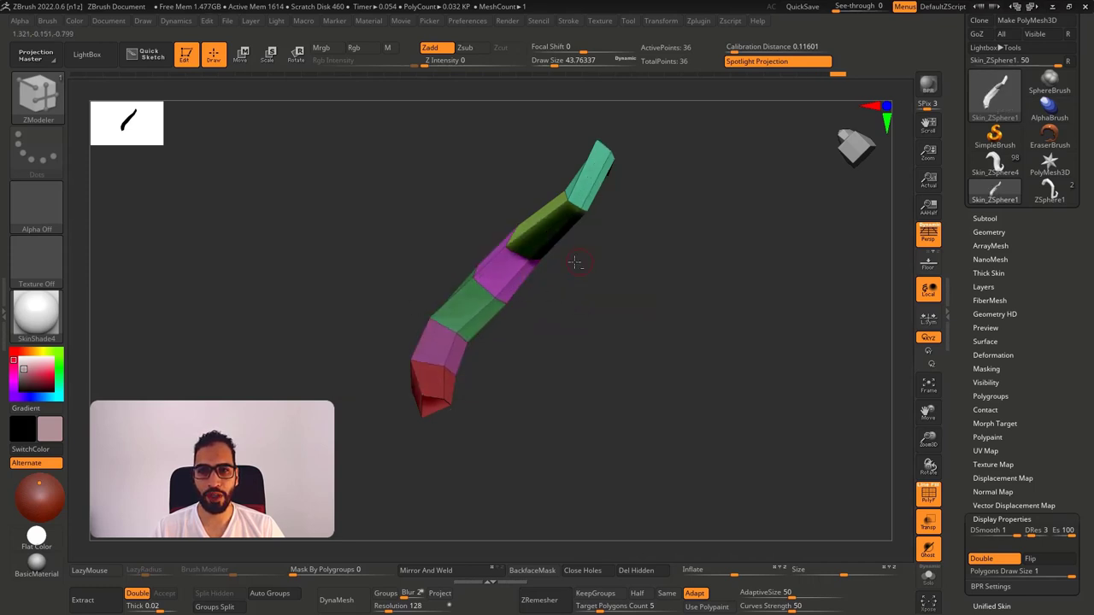
Switch to the Move brush and shift the ridge vertex between the pink and red segments sideways.
drag(575, 262, 504, 241)
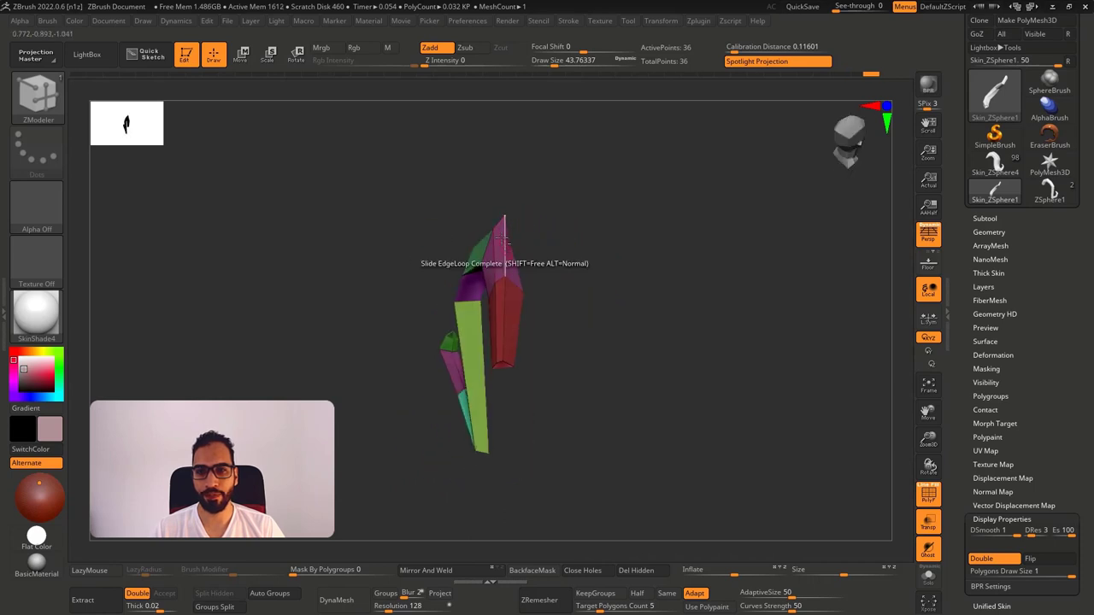
key(b)
key(m)
key(v)
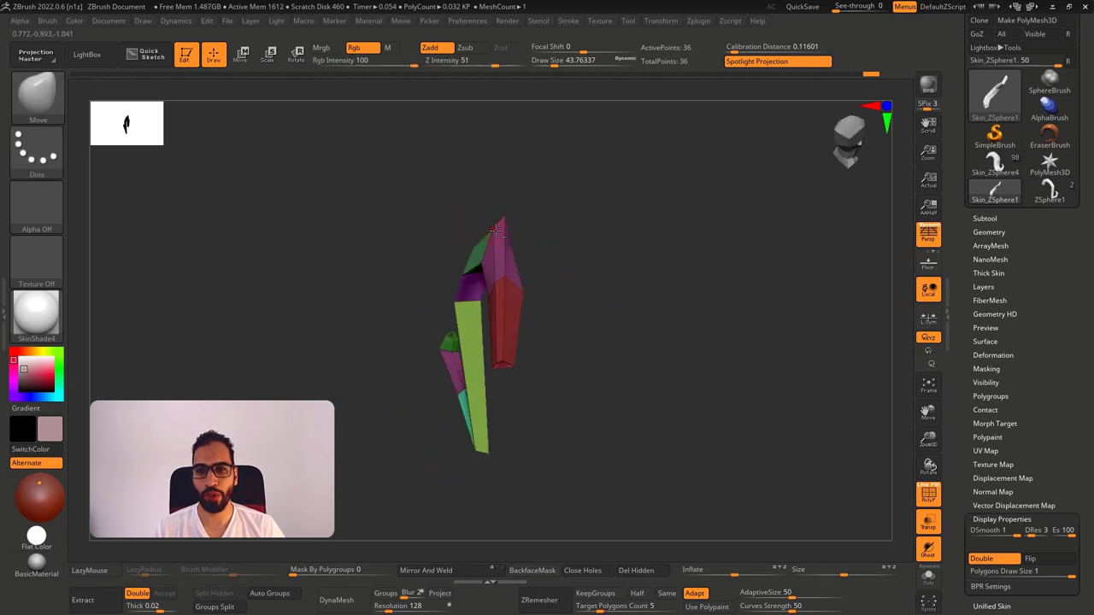
ctrl+right_drag(490, 226, 509, 294)
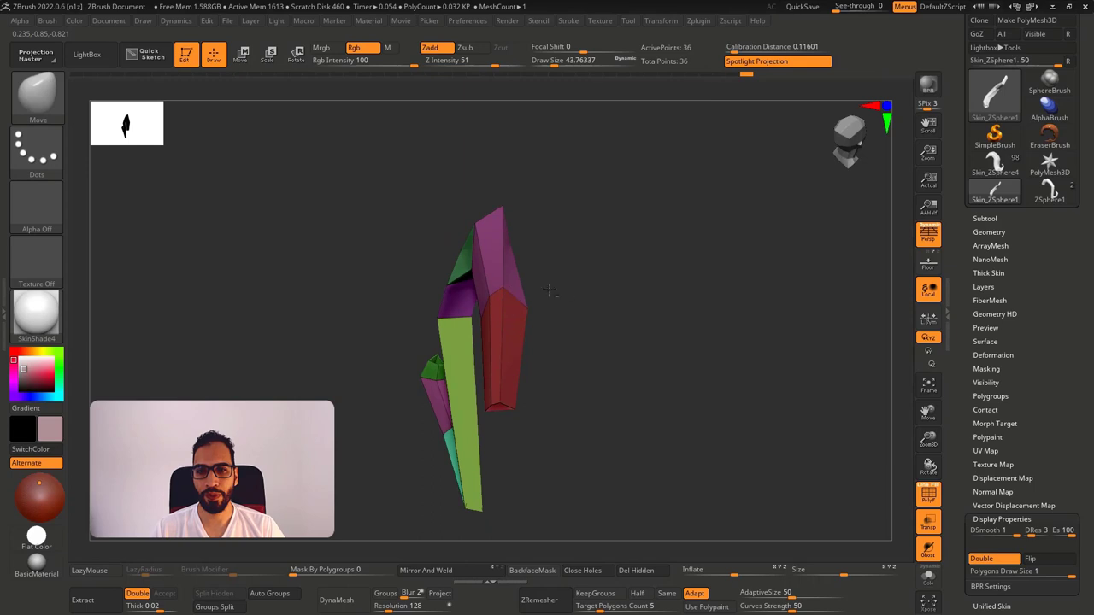
drag(515, 290, 544, 289)
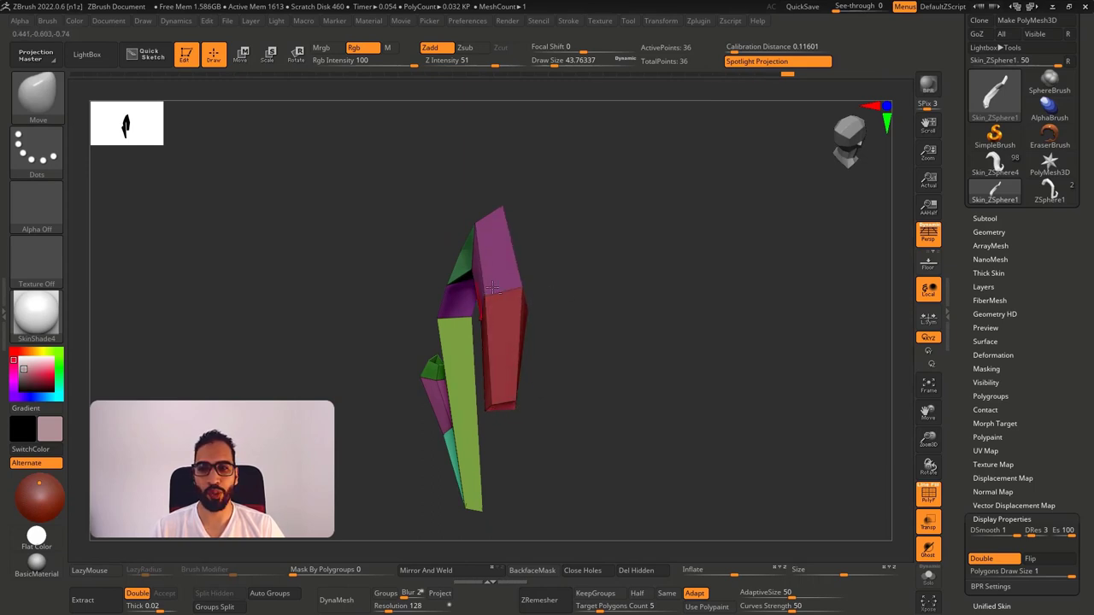
Move the ridge vertices at both ends of the magenta segment outward to the strand's side.
right_drag(513, 253, 605, 271)
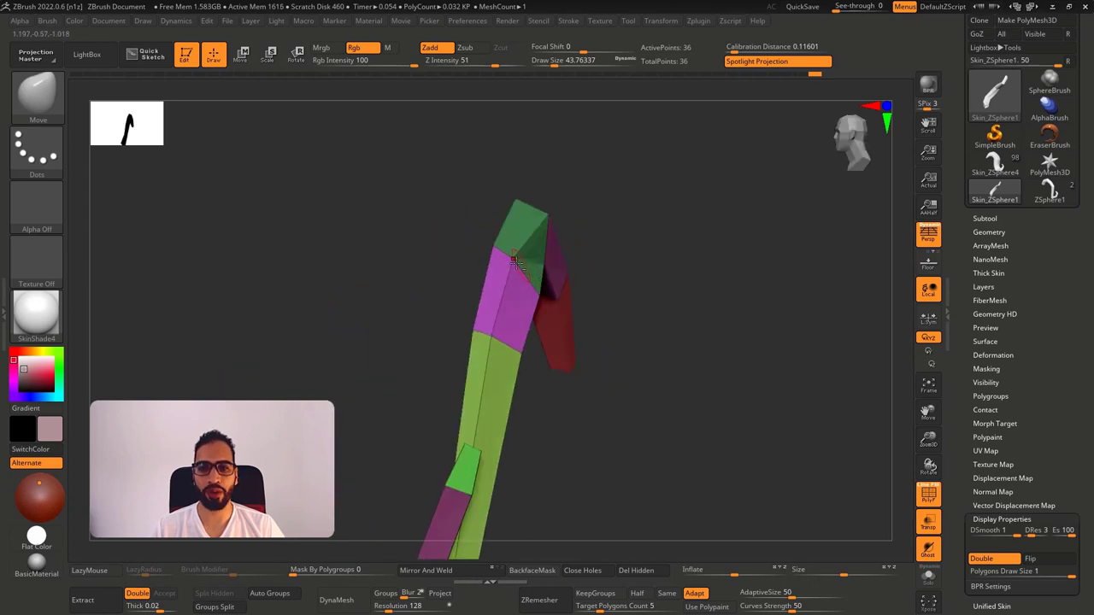
drag(516, 263, 574, 279)
drag(501, 330, 570, 344)
Reduce the Move brush's draw size to about 32.7 and reposition the ridge vertices around the teal and purple joint.
alt+right_drag(513, 423, 508, 477)
drag(508, 477, 542, 407)
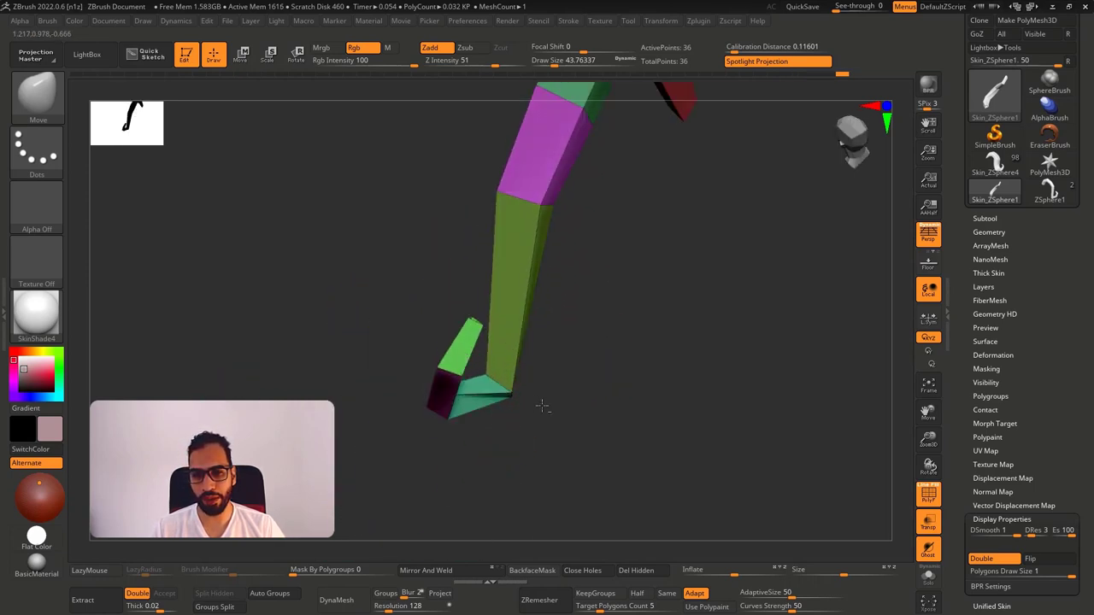
right_drag(528, 398, 408, 410)
key(s)
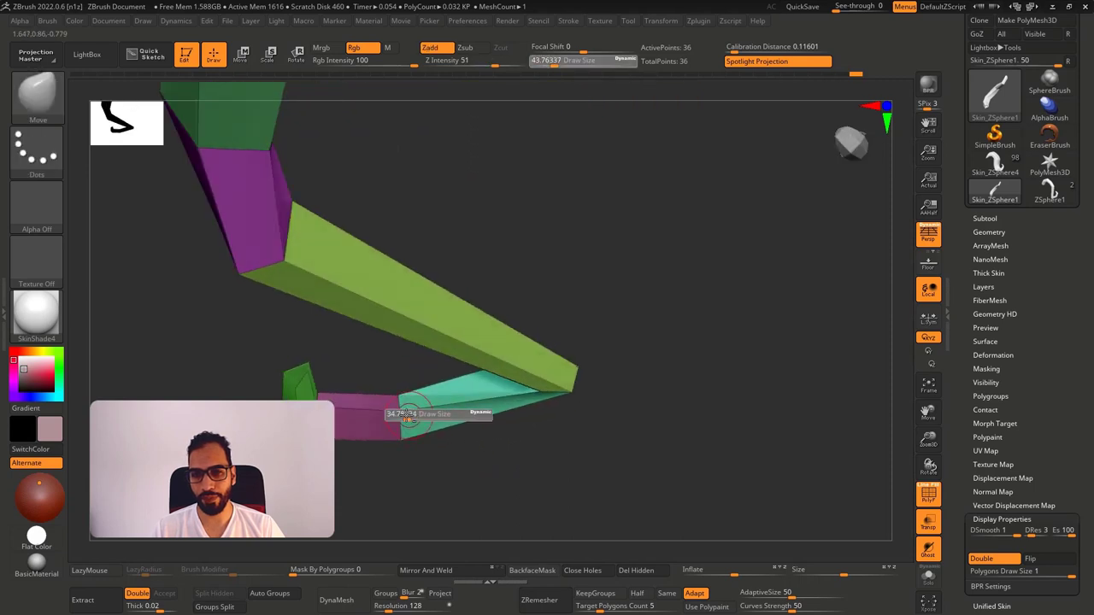
drag(408, 410, 404, 410)
drag(404, 413, 405, 456)
drag(400, 414, 314, 395)
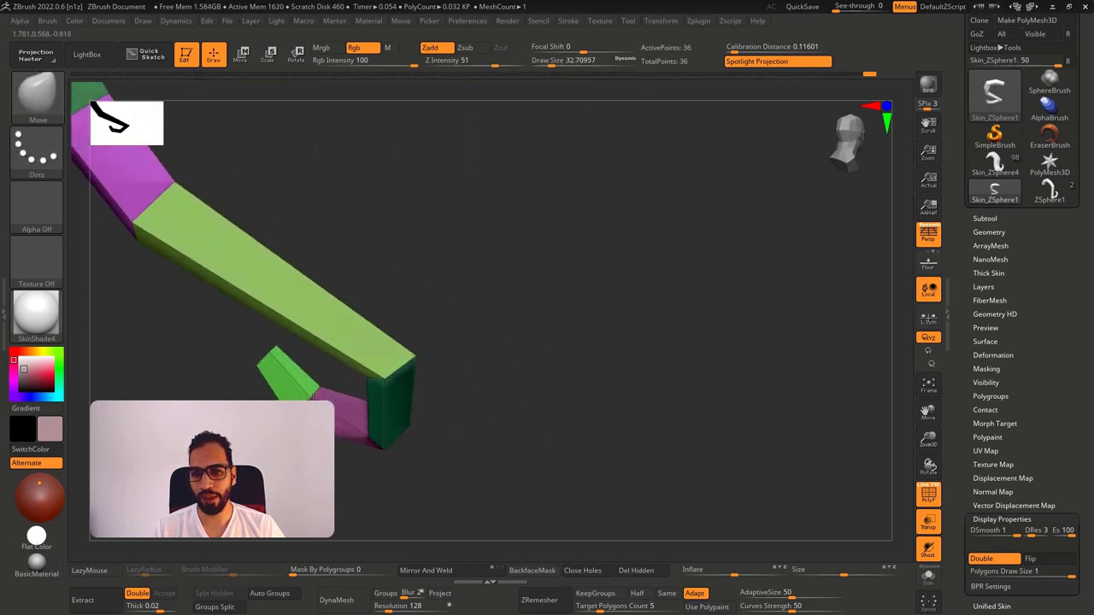
Reduce the Move brush's draw size to about 26.9 and adjust the vertices at the strand's bright green tip.
mouse_move(341, 406)
right_down()
mouse_move(357, 398)
mouse_move(332, 399)
mouse_move(318, 382)
mouse_move(348, 396)
mouse_move(391, 329)
mouse_move(382, 313)
mouse_move(379, 331)
mouse_move(396, 343)
mouse_move(493, 278)
mouse_move(462, 287)
mouse_move(476, 289)
right_up()
ctrl+right_drag(542, 303, 536, 248)
right_drag(537, 248, 509, 231)
drag(509, 231, 495, 277)
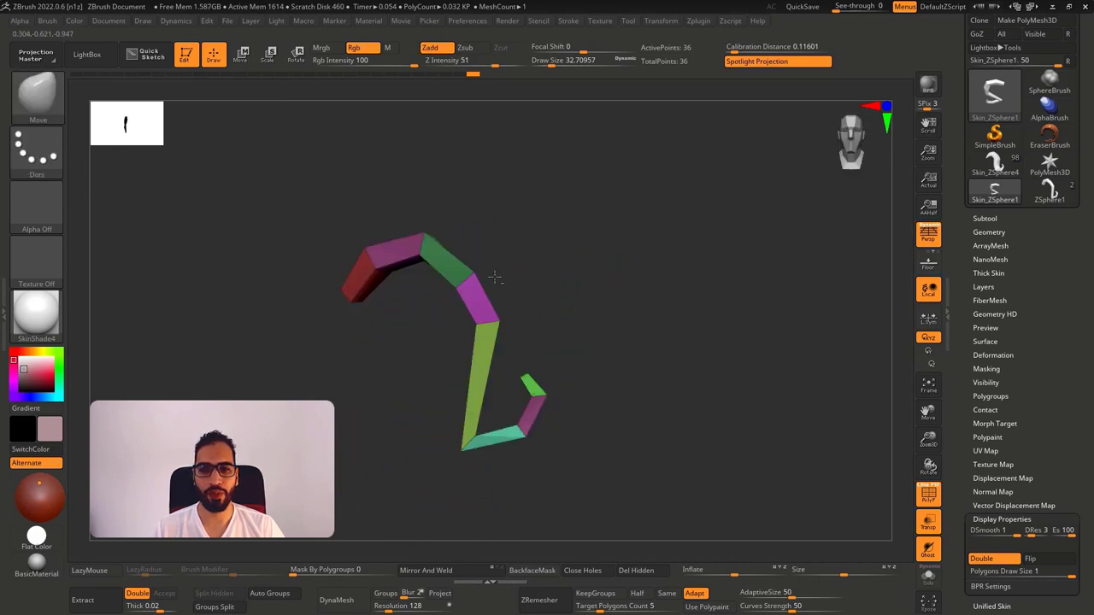
mouse_move(635, 352)
right_down()
mouse_move(600, 363)
mouse_move(600, 485)
mouse_move(501, 321)
mouse_move(539, 381)
mouse_move(538, 419)
right_up()
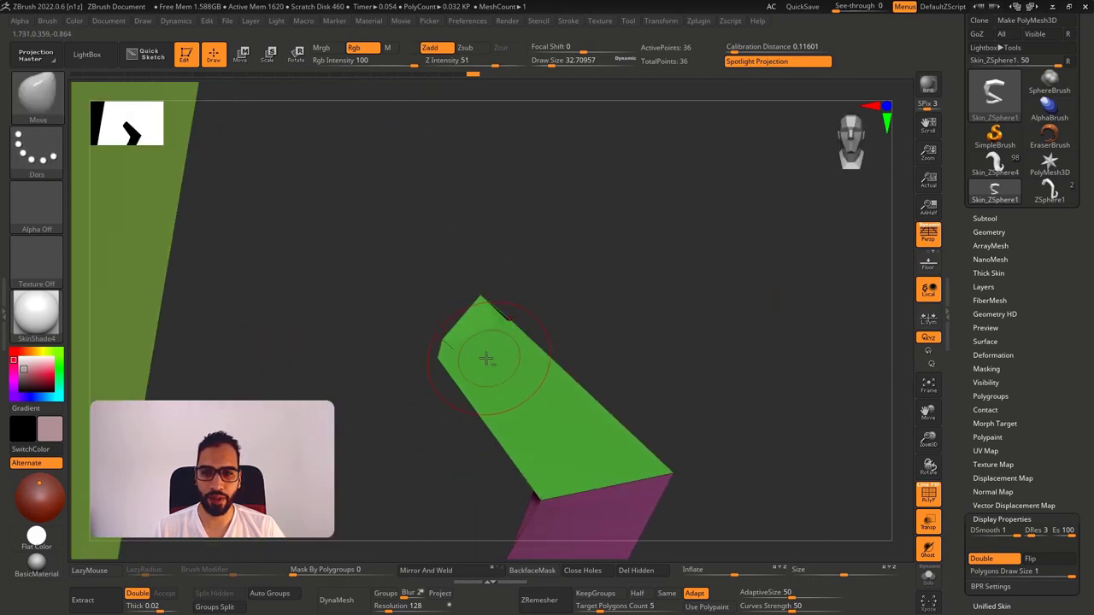
right_drag(475, 359, 523, 346)
key(s)
drag(447, 363, 456, 364)
right_drag(456, 364, 370, 357)
Switch to the character tool Skin_ZSphere4 and turn off Solo to view the whole model.
ctrl+right_drag(598, 440, 622, 256)
right_drag(622, 256, 681, 237)
alt+right_drag(709, 321, 668, 235)
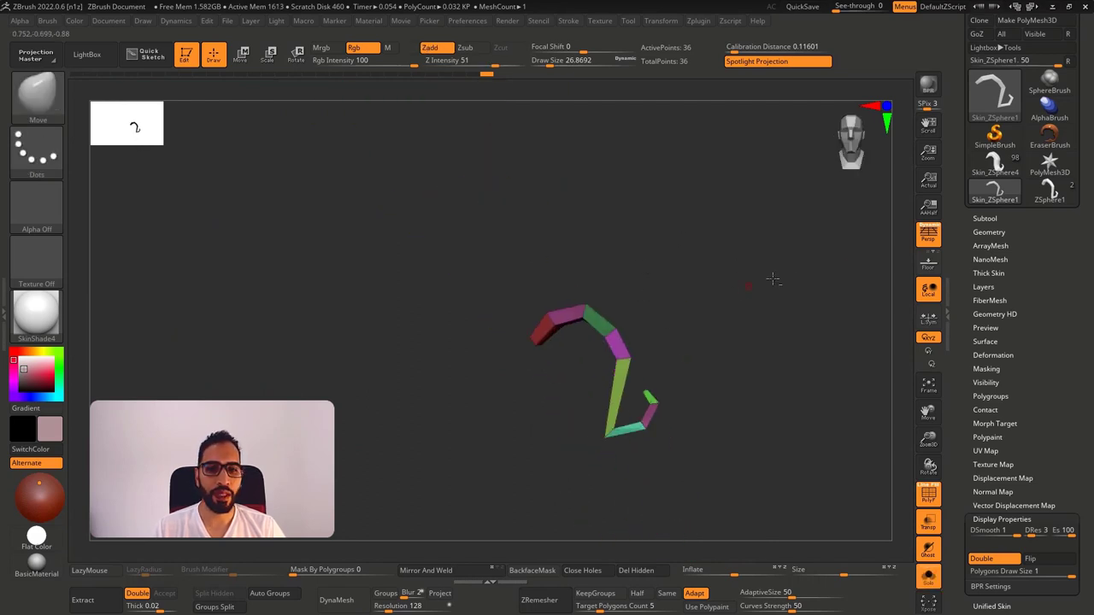
click(995, 164)
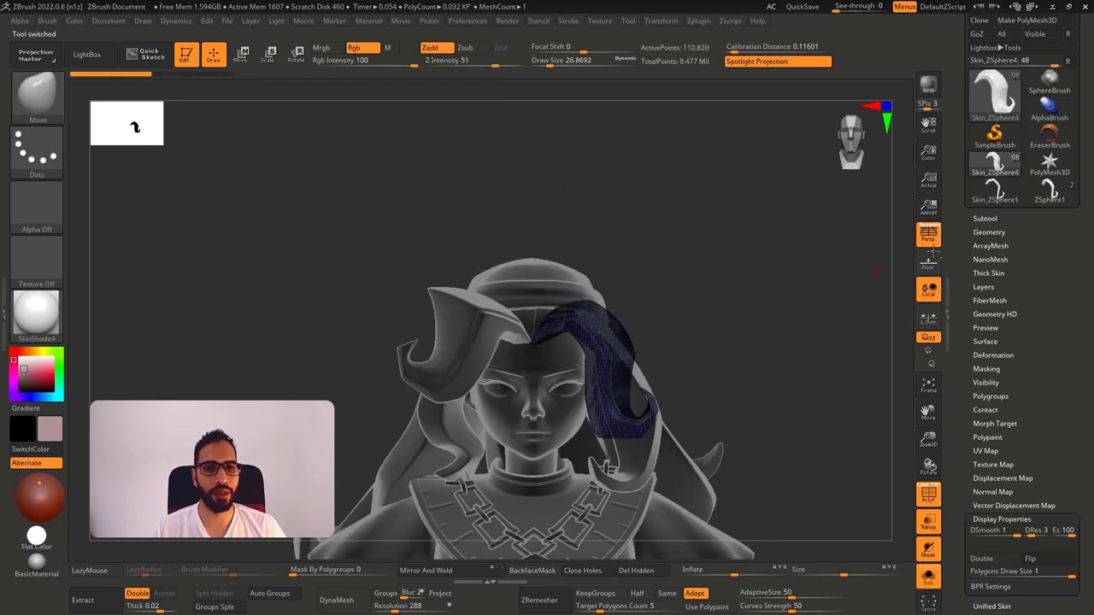
key(alt+s)
ctrl+right_drag(742, 309, 965, 232)
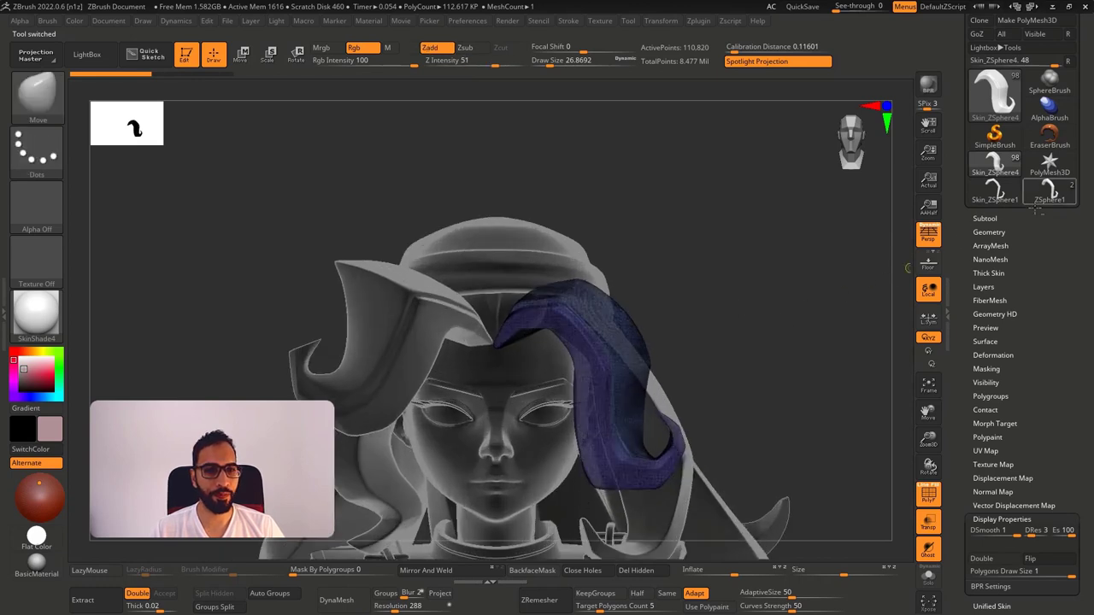
Delete all subtools of the old ZSphere1 tool and confirm the deletion.
click(1050, 193)
click(986, 219)
click(1048, 409)
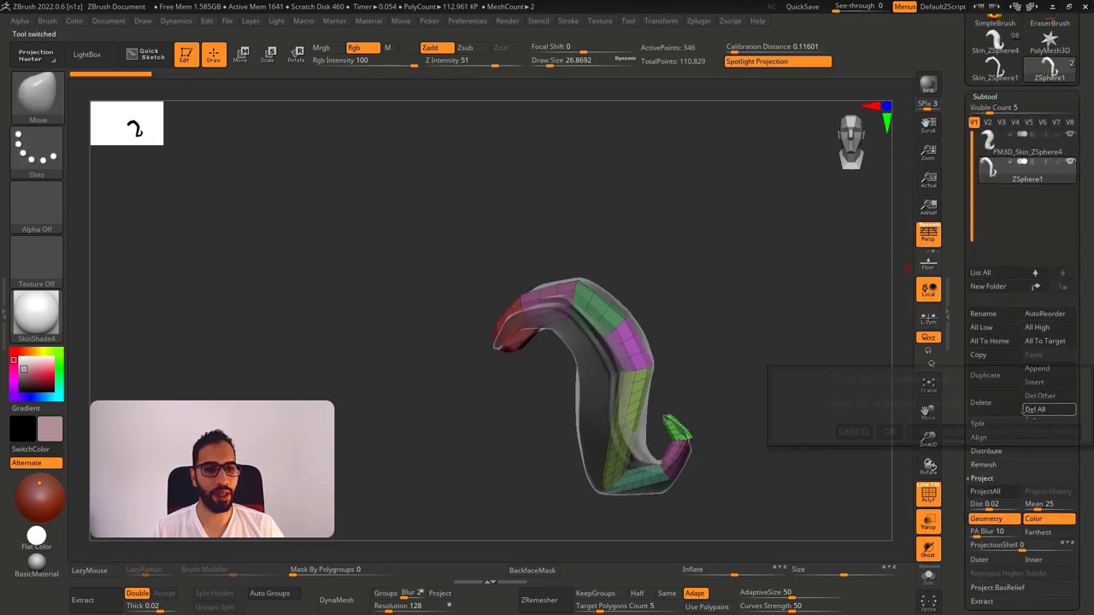
click(889, 432)
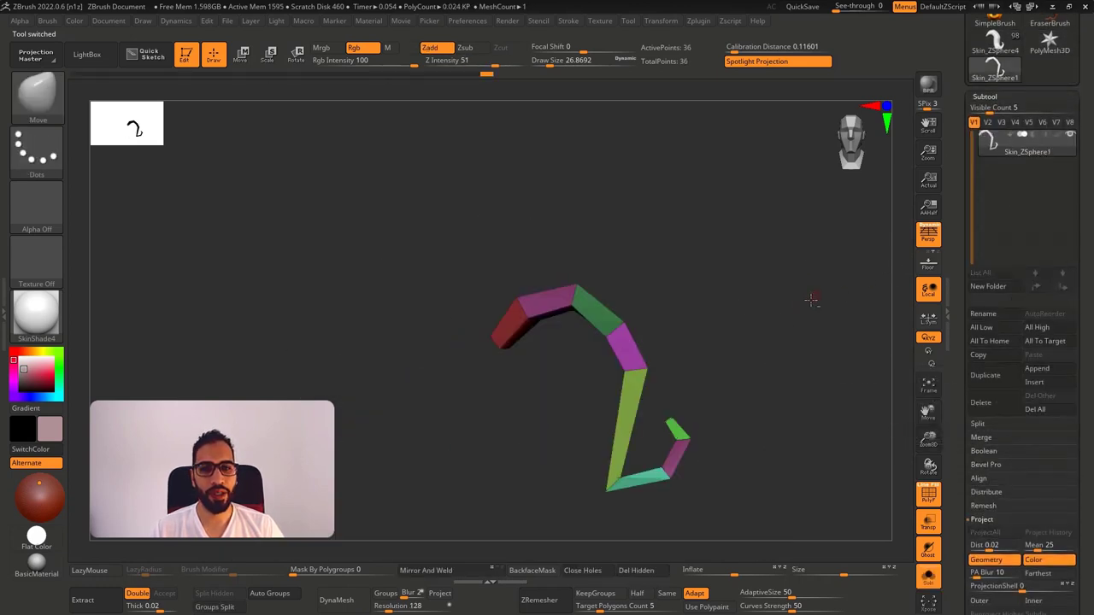
Append the low-poly strand Skin_ZSphere1 to the character tool Skin_ZSphere4 and display all subtools.
alt+right_drag(742, 295, 720, 244)
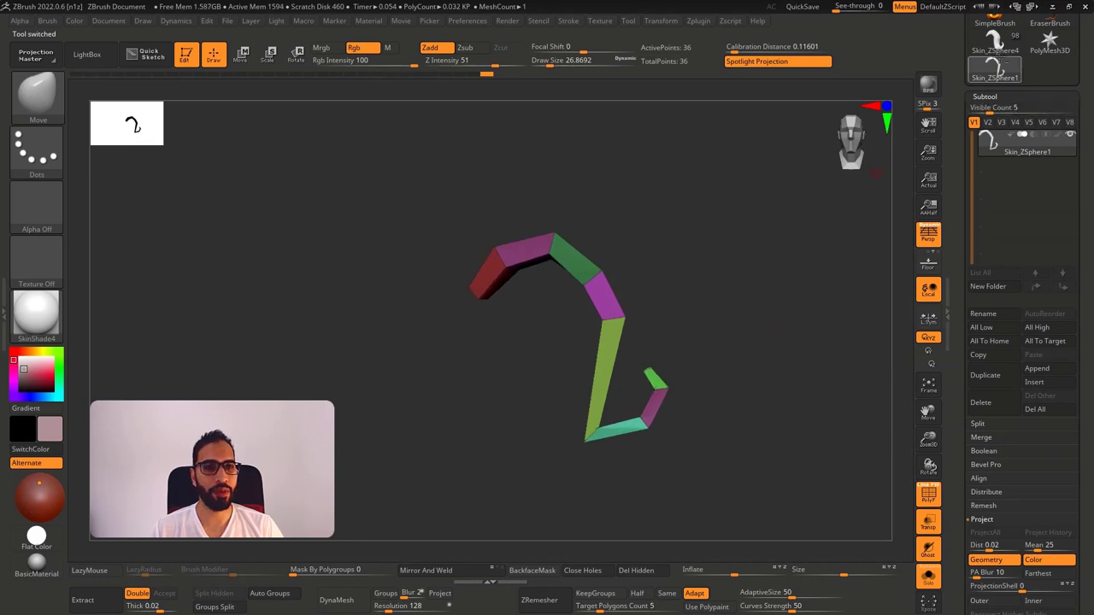
click(999, 44)
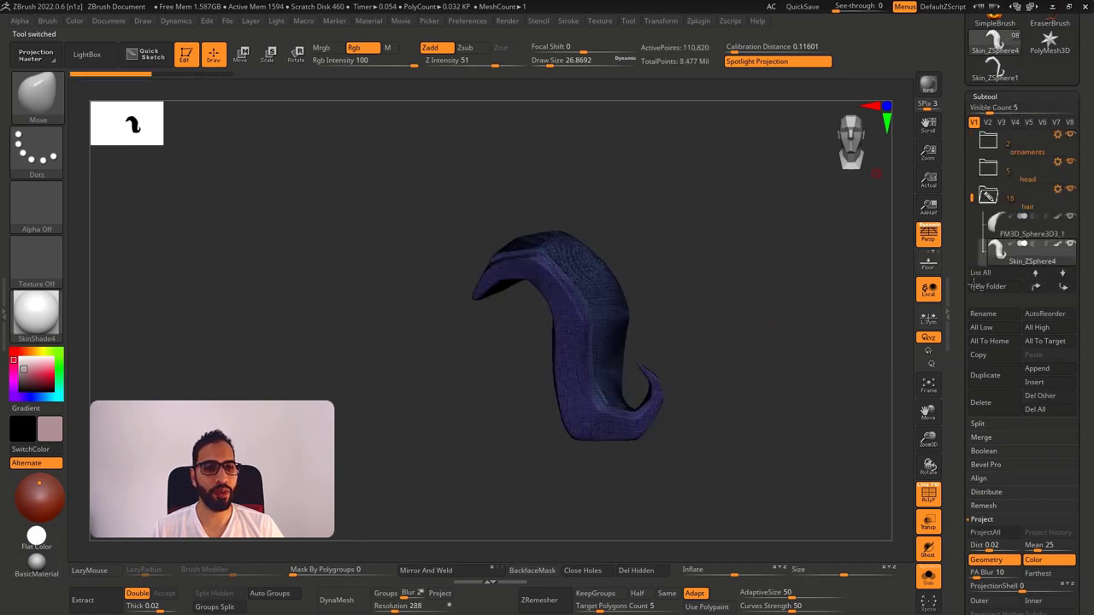
click(1043, 368)
click(872, 380)
key(alt+s)
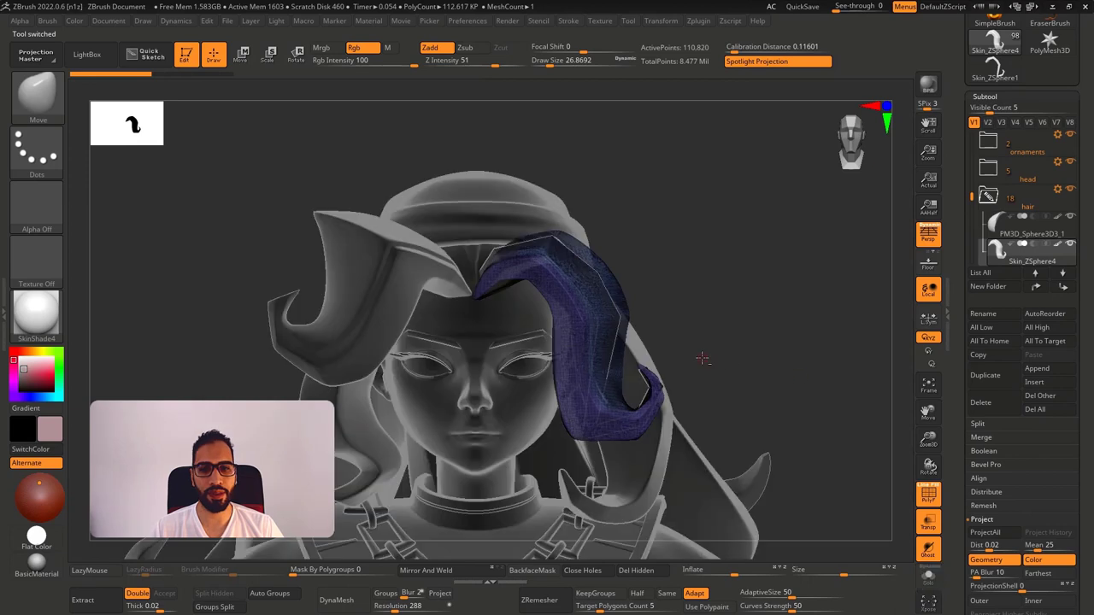
Turn off the polyframe display and move the appended strand Skin_ZSphere2 into the hair folder, directly below Skin_ZSphere4.
key(shift+f)
drag(975, 199, 980, 266)
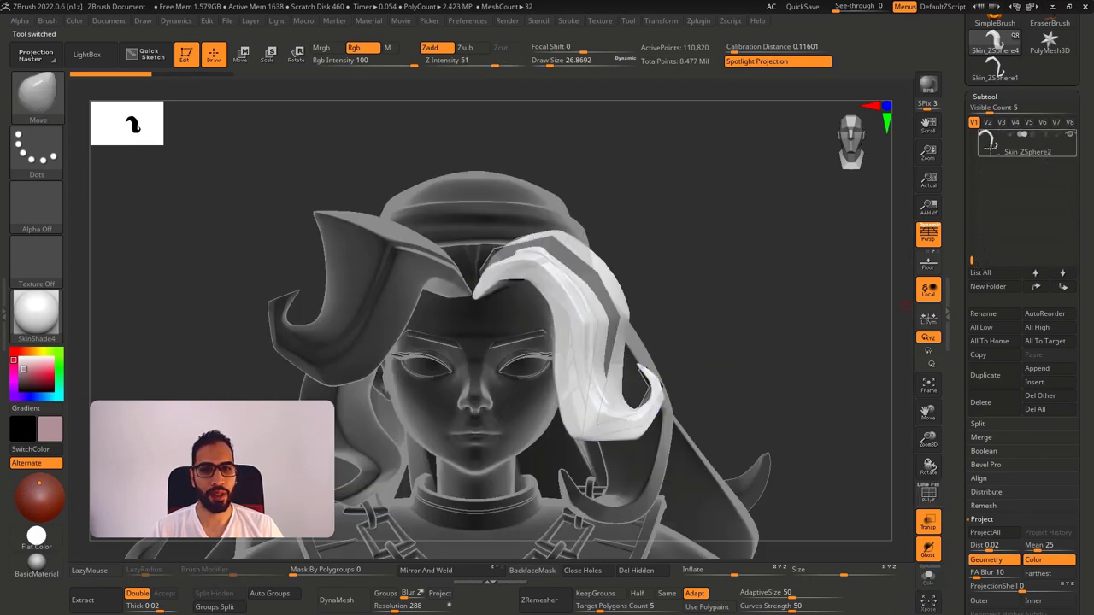
drag(1003, 116, 996, 199)
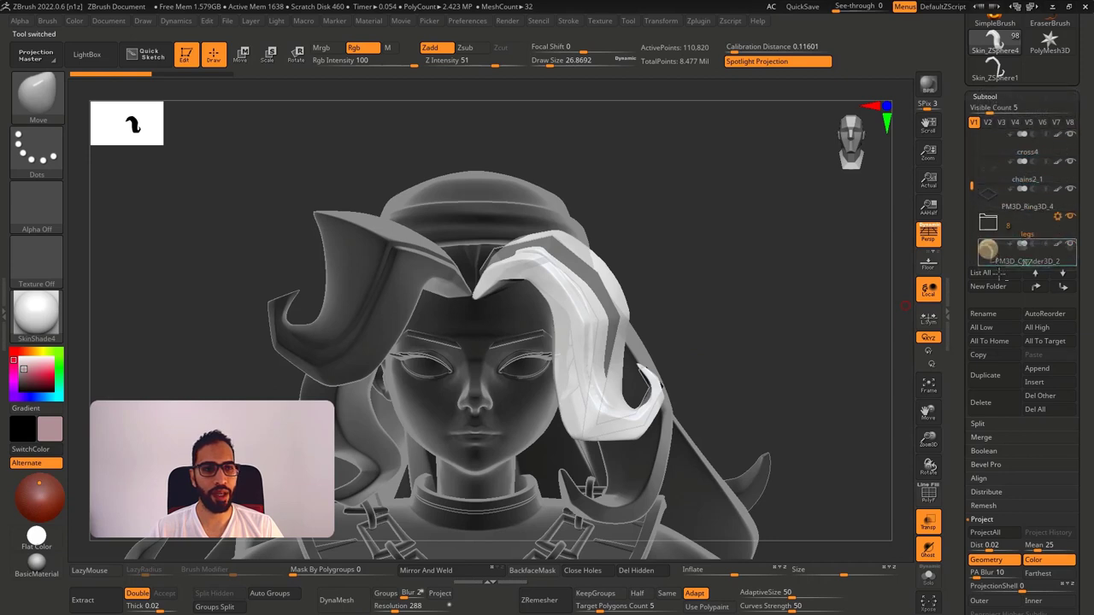
drag(1000, 274, 1004, 274)
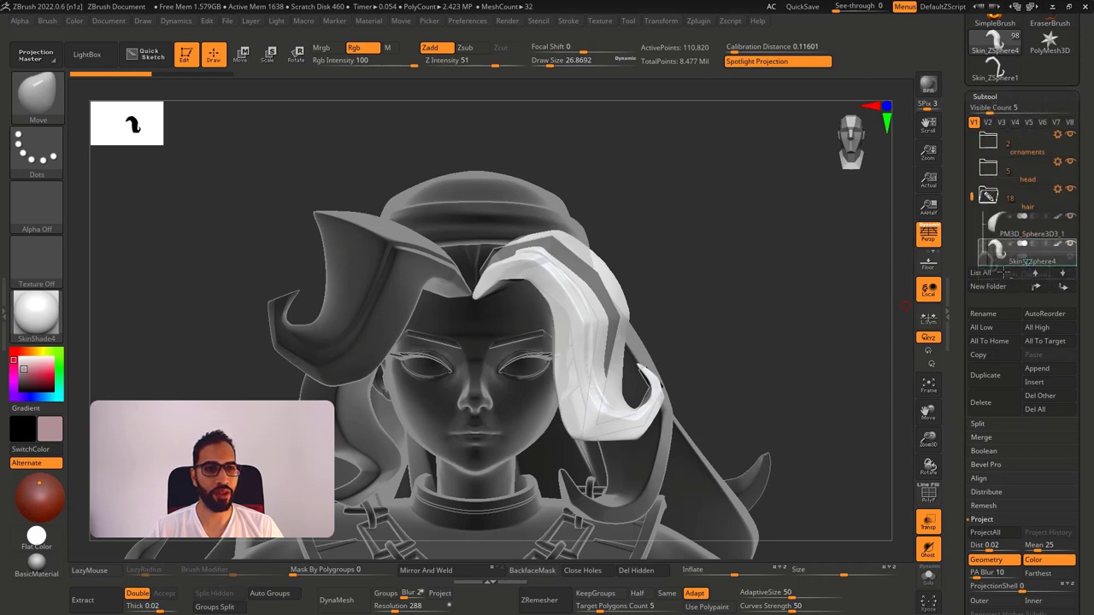
scroll(1005, 272, down, 2)
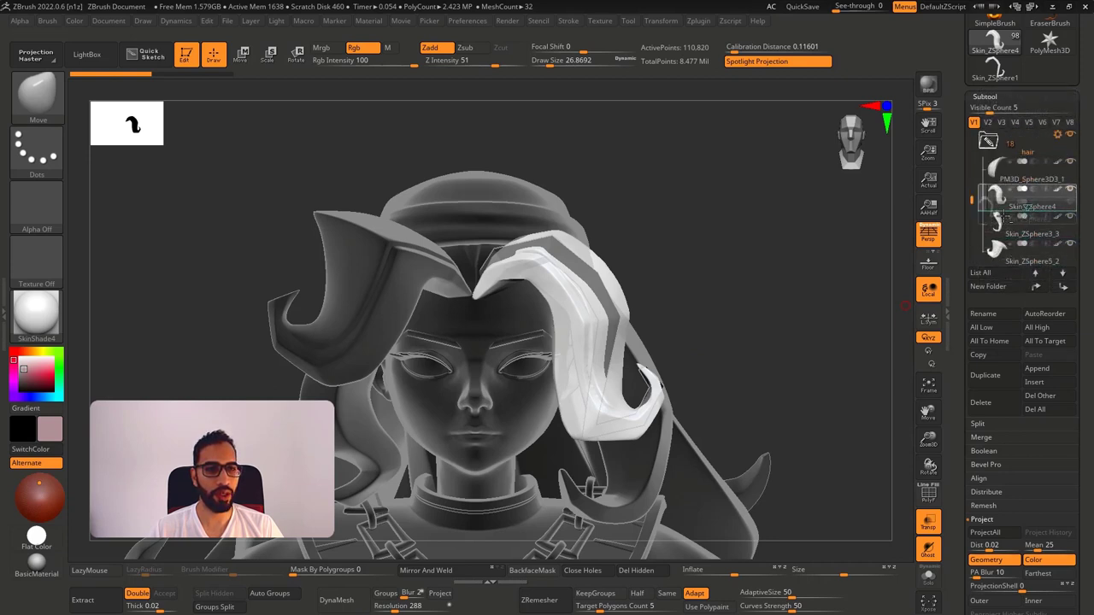
drag(1005, 218, 1000, 218)
Select and isolate the low-poly strand Skin_ZSphere2 and mask around the edge loop across its middle.
key(alt+s)
key(alt+s)
mouse_move(742, 298)
ctrl+right_down()
mouse_move(720, 323)
mouse_move(682, 315)
mouse_move(617, 332)
mouse_move(604, 383)
mouse_move(617, 366)
ctrl+right_up()
alt+click(640, 333)
key(alt+s)
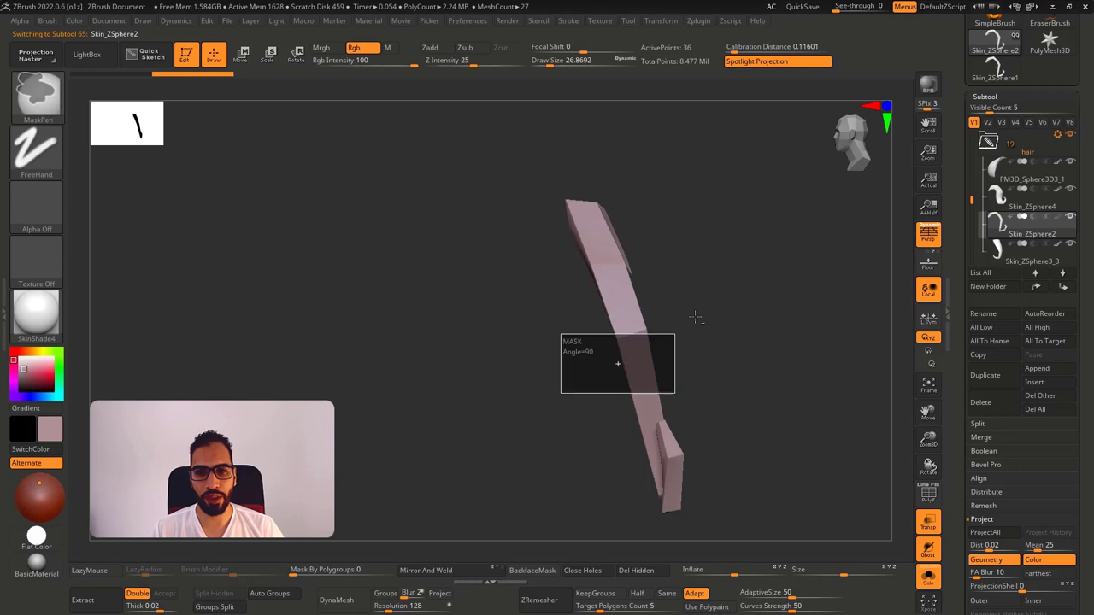
right_drag(692, 320, 699, 345)
ctrl+drag(699, 341, 723, 353)
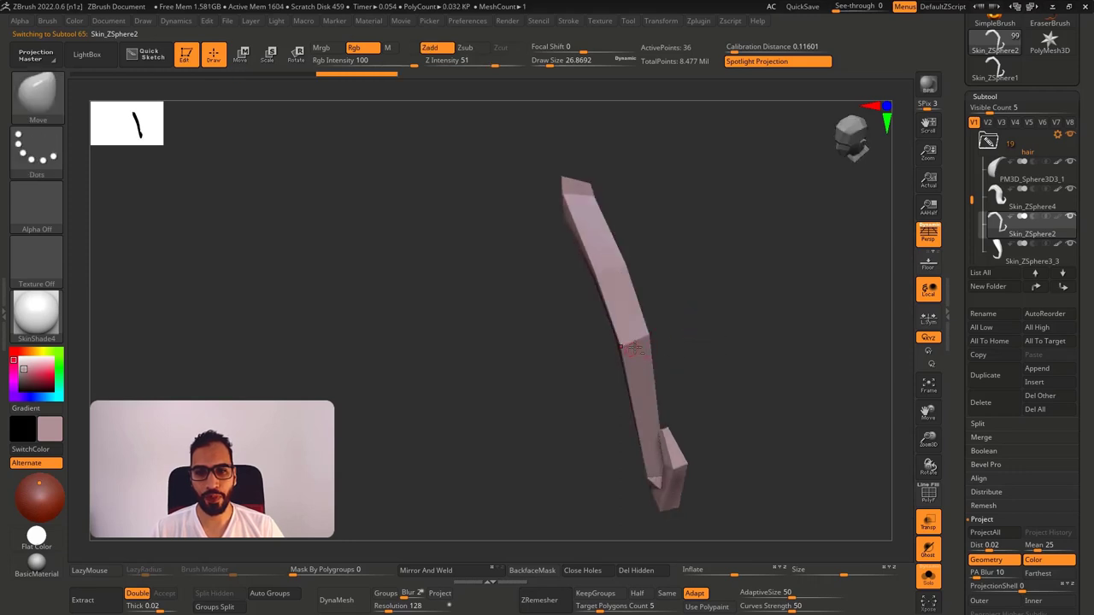
Try to widen the strand's middle with the Move brush at a draw size of about 371.7, and undo the moves.
key(s)
mouse_move(631, 346)
mouse_down()
mouse_move(680, 346)
mouse_move(581, 353)
mouse_move(723, 311)
mouse_move(547, 367)
mouse_move(681, 330)
mouse_up()
key(alt+s)
drag(517, 311, 509, 313)
drag(590, 280, 682, 257)
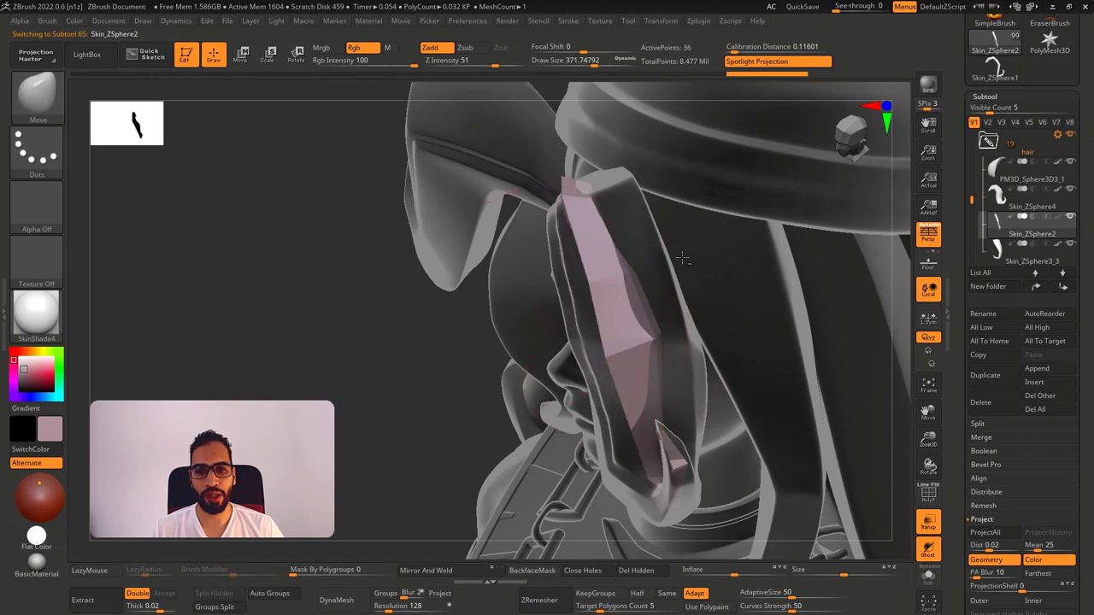
mouse_move(620, 278)
mouse_down()
mouse_move(679, 302)
mouse_move(669, 307)
mouse_up()
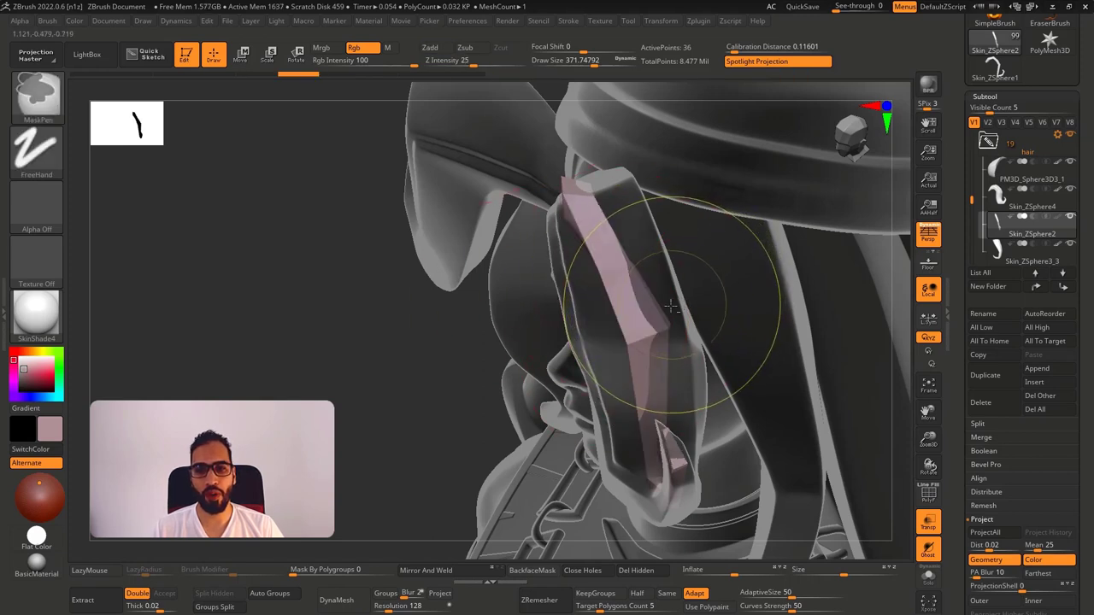
key(ctrl+z)
key(alt+s)
key(ctrl+z)
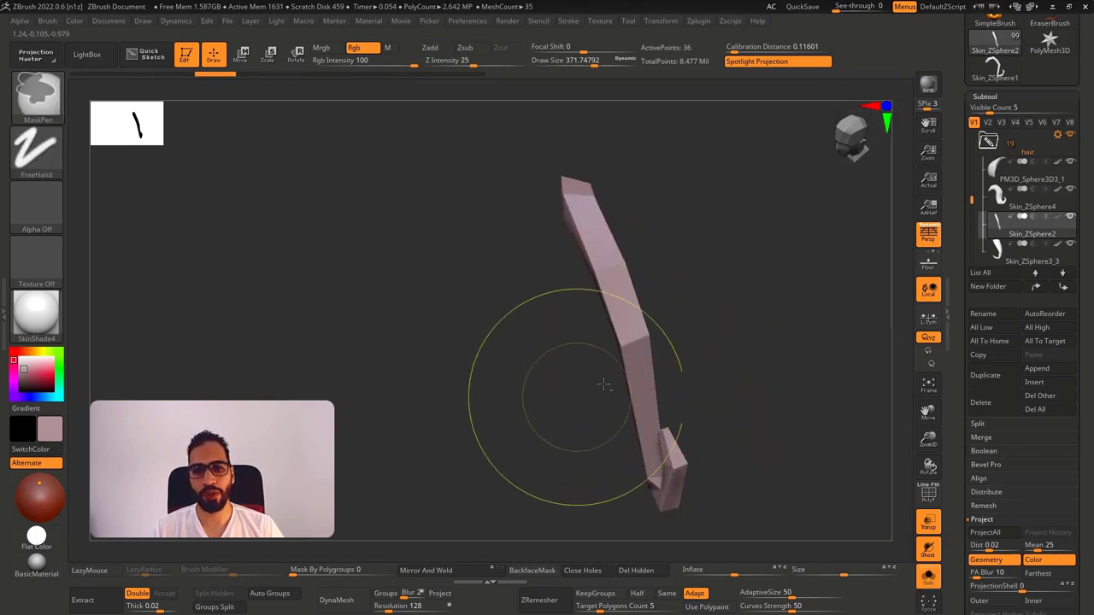
Mask the edge loop across the strand's middle and try to move the remaining mesh with a Transpose line.
ctrl+drag(579, 397, 686, 307)
drag(694, 300, 736, 336)
key(w)
drag(676, 271, 771, 264)
key(alt+s)
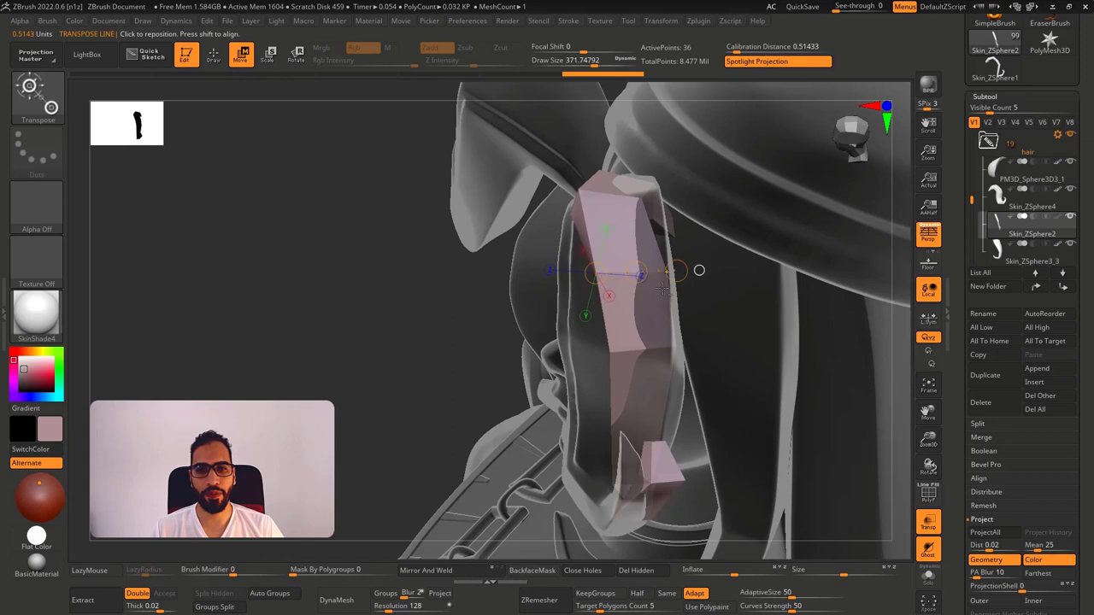
key(ctrl+z)
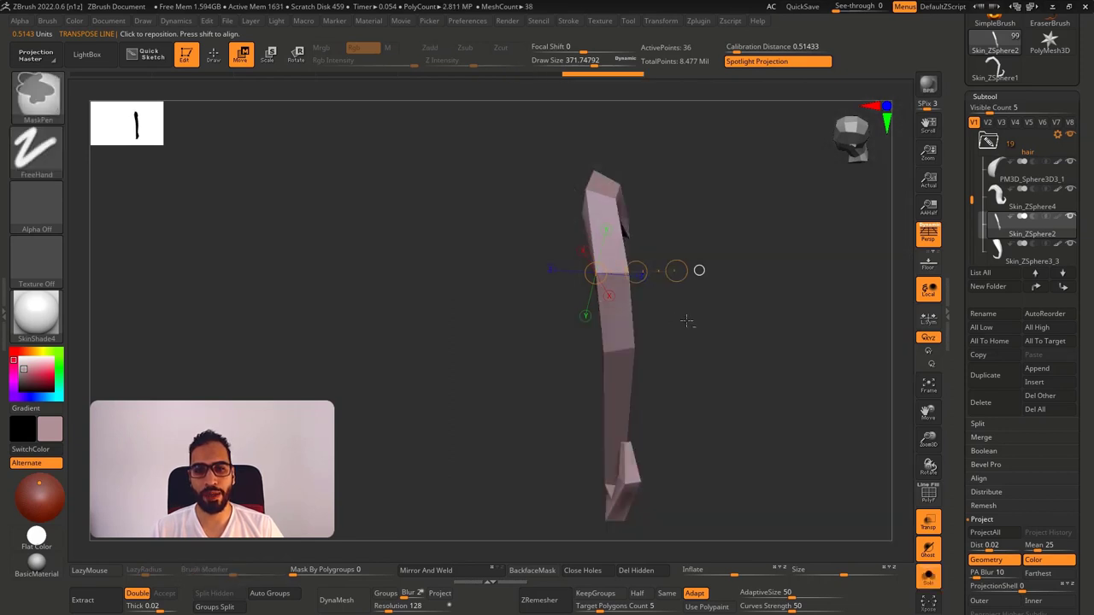
Invert the mask, pull the middle edge loop backwards with the Transpose Move line to widen the strand, and return to Draw mode.
ctrl+click(687, 322)
drag(604, 352, 752, 336)
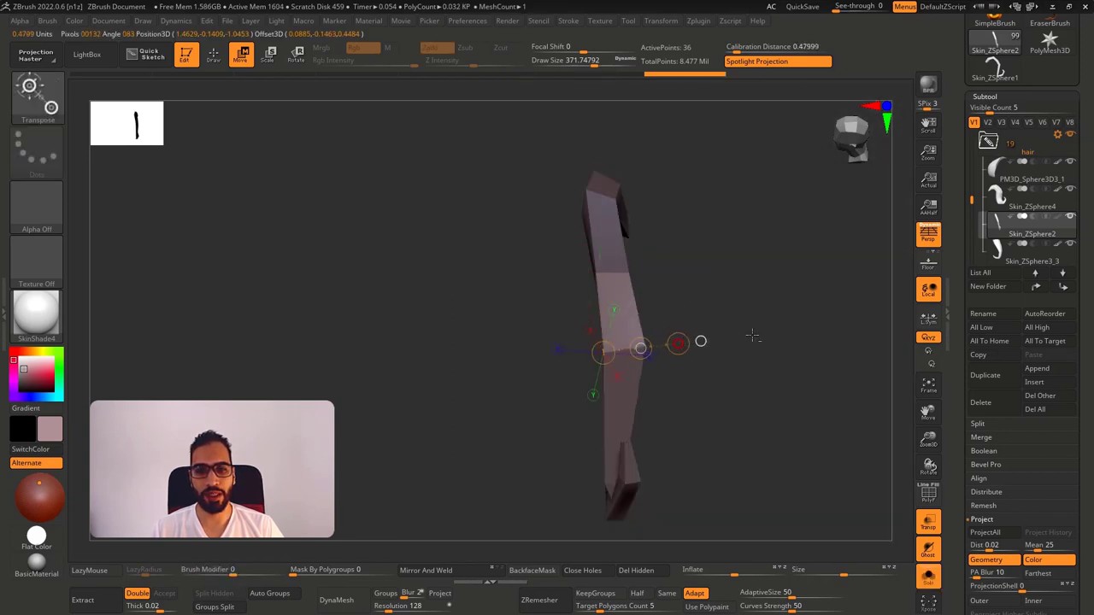
drag(641, 348, 725, 309)
right_drag(725, 308, 644, 361)
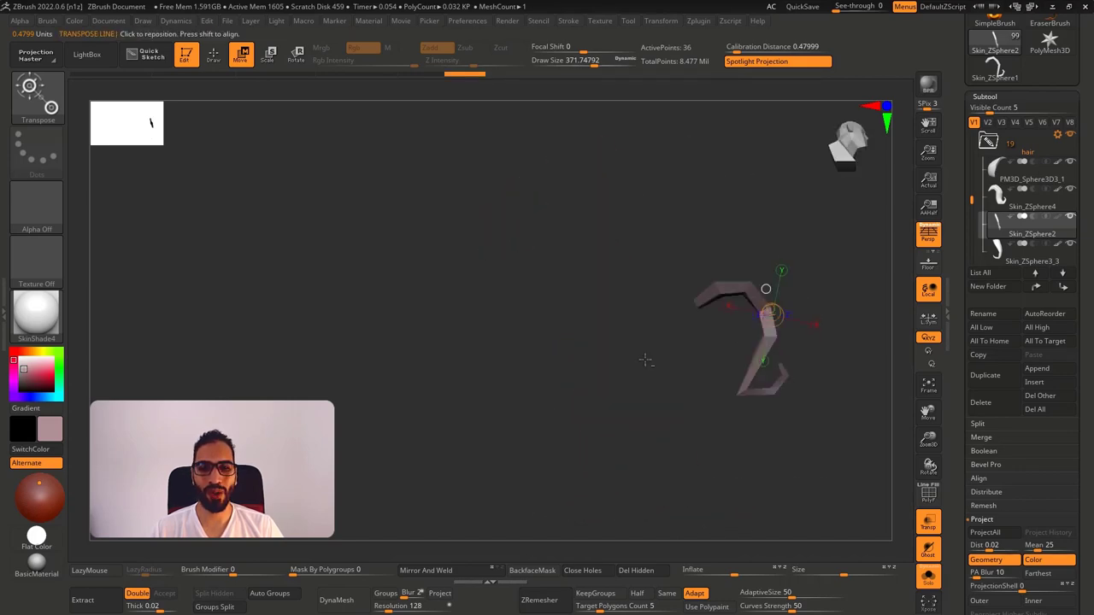
key(alt+s)
mouse_move(776, 315)
ctrl+right_down()
mouse_move(819, 352)
mouse_move(793, 347)
mouse_move(580, 379)
mouse_move(611, 387)
ctrl+right_up()
key(q)
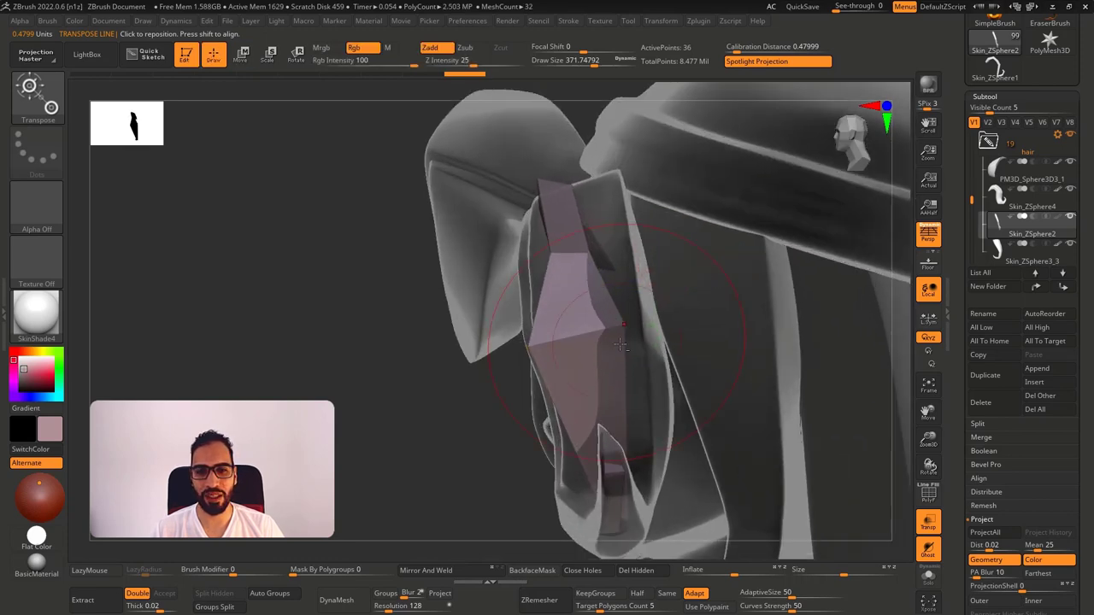
Clear the mask and mask everything except the edge loop above the strand's widened middle.
right_drag(590, 317, 556, 337)
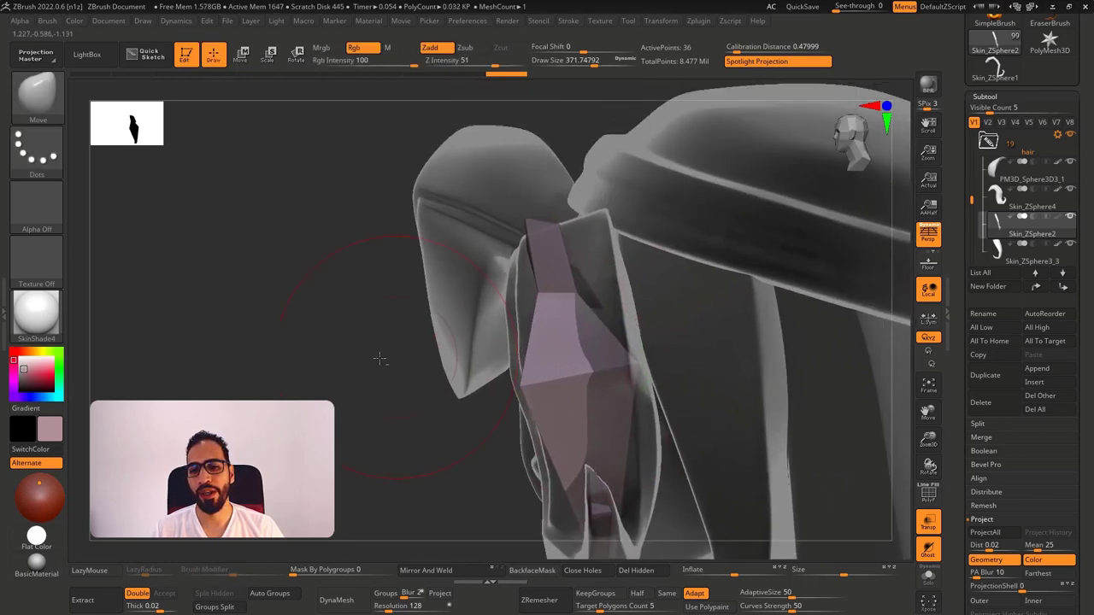
ctrl+drag(379, 356, 406, 376)
right_drag(535, 334, 513, 296)
key(alt+s)
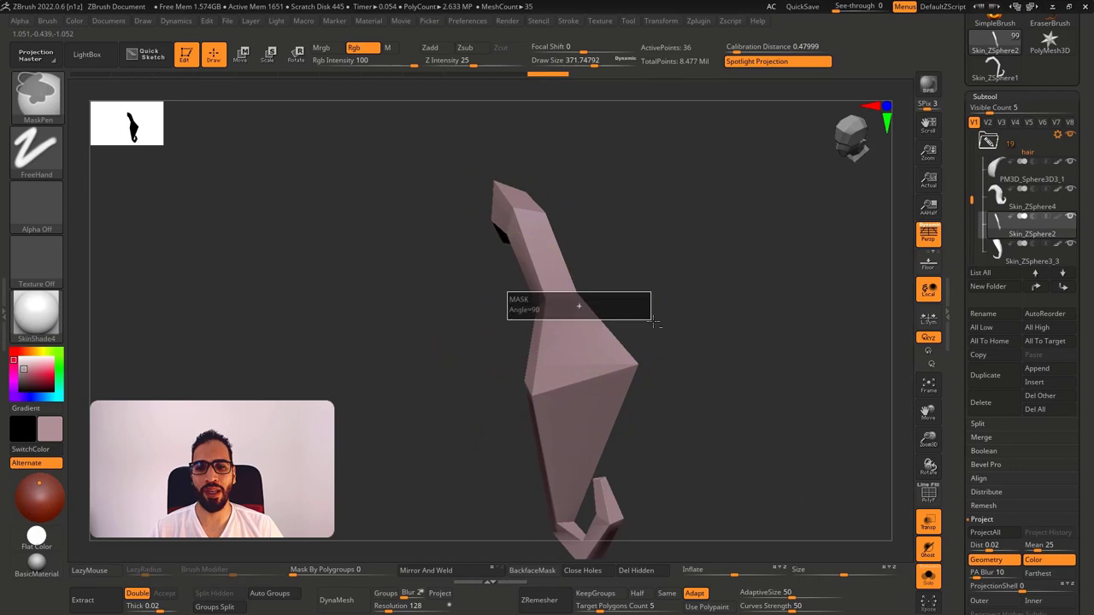
ctrl+drag(652, 324, 656, 323)
ctrl+click(694, 315)
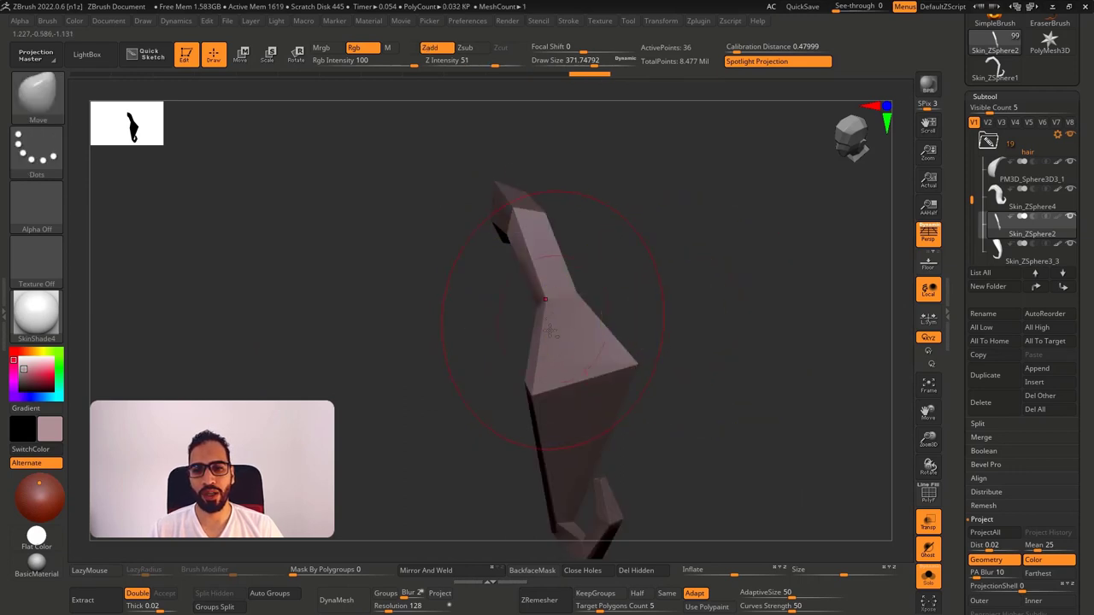
Widen the unmasked upper edge loop to the original lock's depth with the Move brush at a draw size of about 317.9.
key(alt+s)
right_drag(555, 325, 545, 305)
right_drag(484, 322, 629, 296)
drag(534, 312, 636, 296)
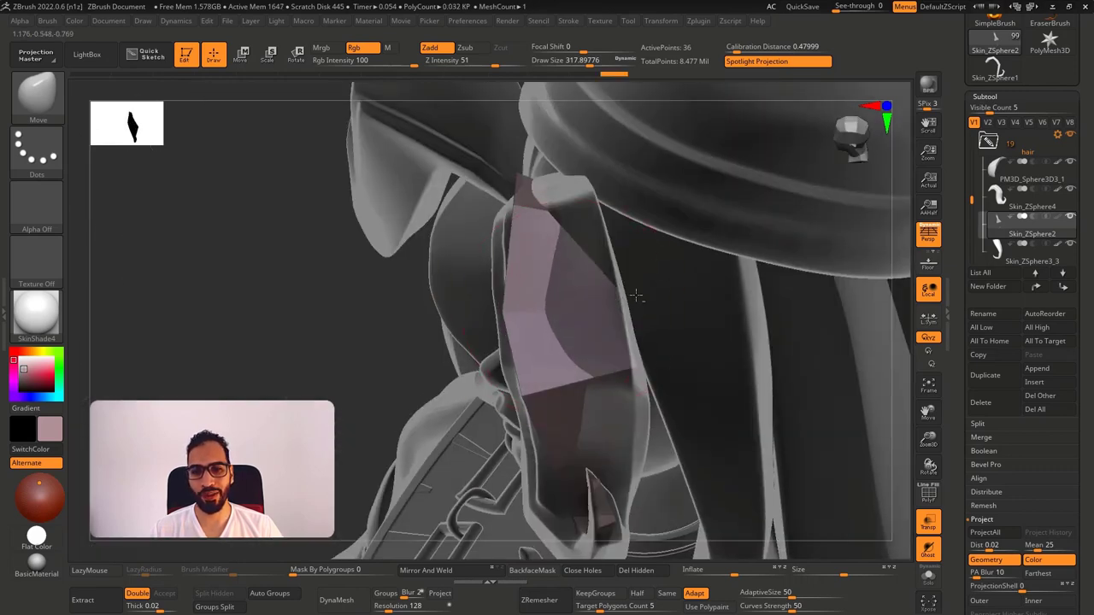
Reduce the Move brush's draw size to about 140.4 and fit the vertices at the strand's upper bend to the original lock.
mouse_move(559, 344)
right_down()
mouse_move(549, 295)
mouse_move(593, 298)
mouse_move(560, 295)
right_up()
key(alt+s)
key(s)
drag(557, 295, 547, 295)
drag(544, 275, 570, 270)
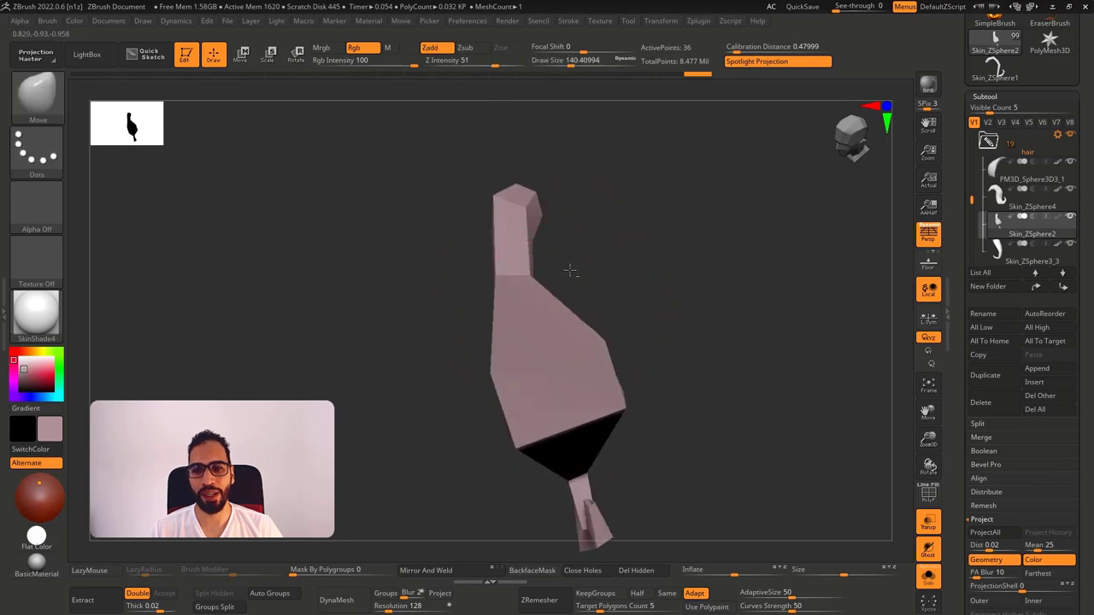
right_drag(521, 288, 515, 273)
key(alt+s)
drag(499, 276, 516, 289)
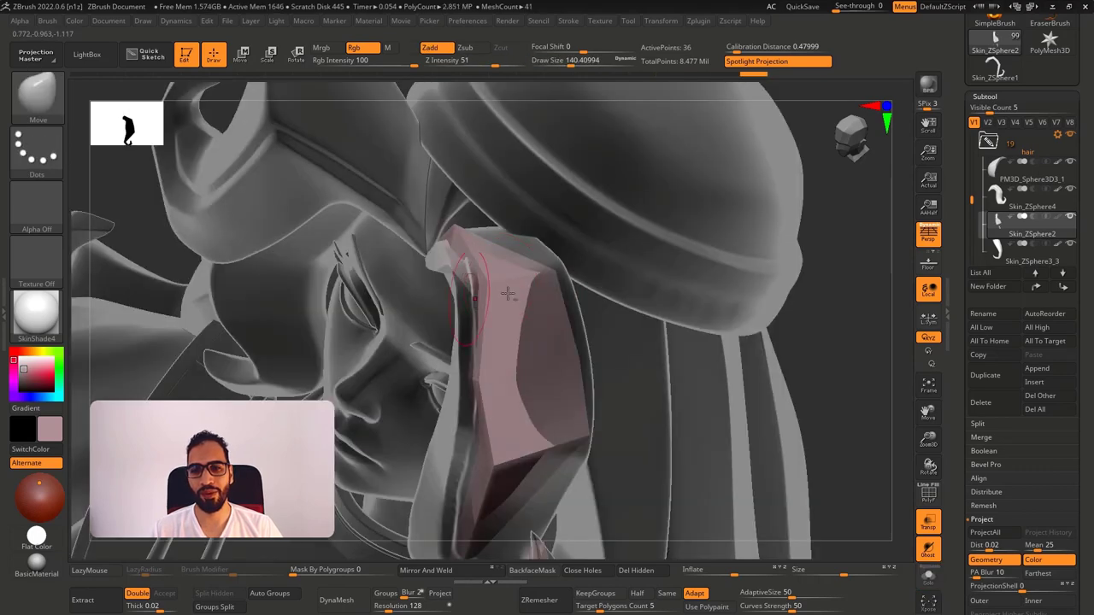
Reposition the vertices along the strand's upper edges above the forehead to follow the original lock from several angles.
right_drag(516, 289, 491, 296)
drag(464, 300, 459, 302)
mouse_move(513, 299)
right_down()
mouse_move(453, 310)
mouse_move(506, 295)
right_up()
drag(516, 275, 521, 292)
key(alt+s)
mouse_move(521, 291)
right_down()
mouse_move(535, 296)
mouse_move(513, 309)
right_up()
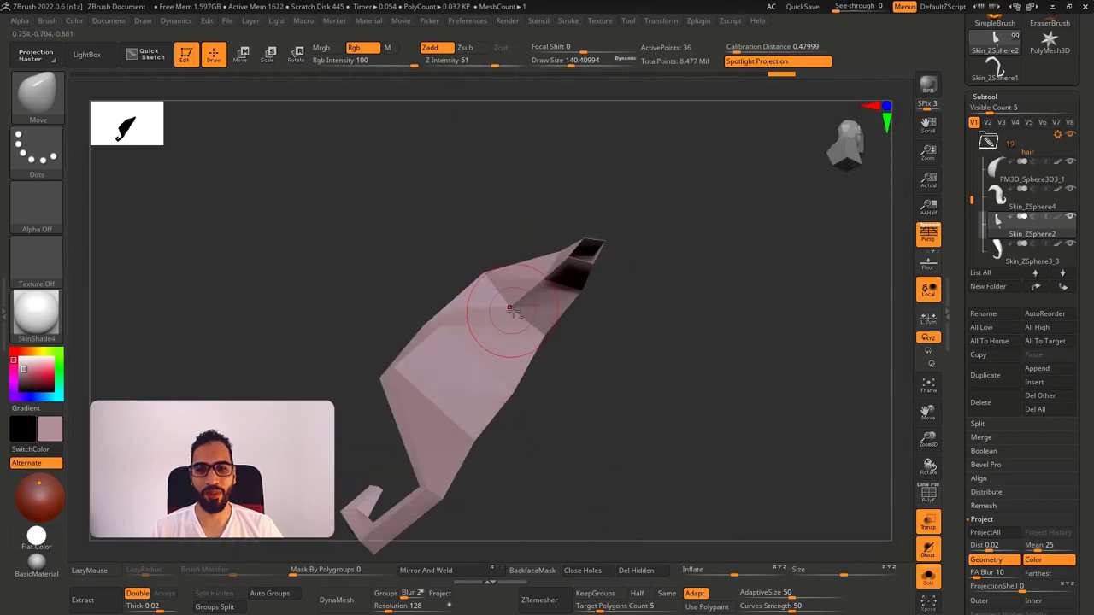
drag(475, 259, 472, 259)
mouse_move(479, 265)
right_down()
mouse_move(528, 330)
mouse_move(567, 299)
mouse_move(595, 321)
mouse_move(640, 281)
mouse_move(617, 275)
right_up()
key(alt+s)
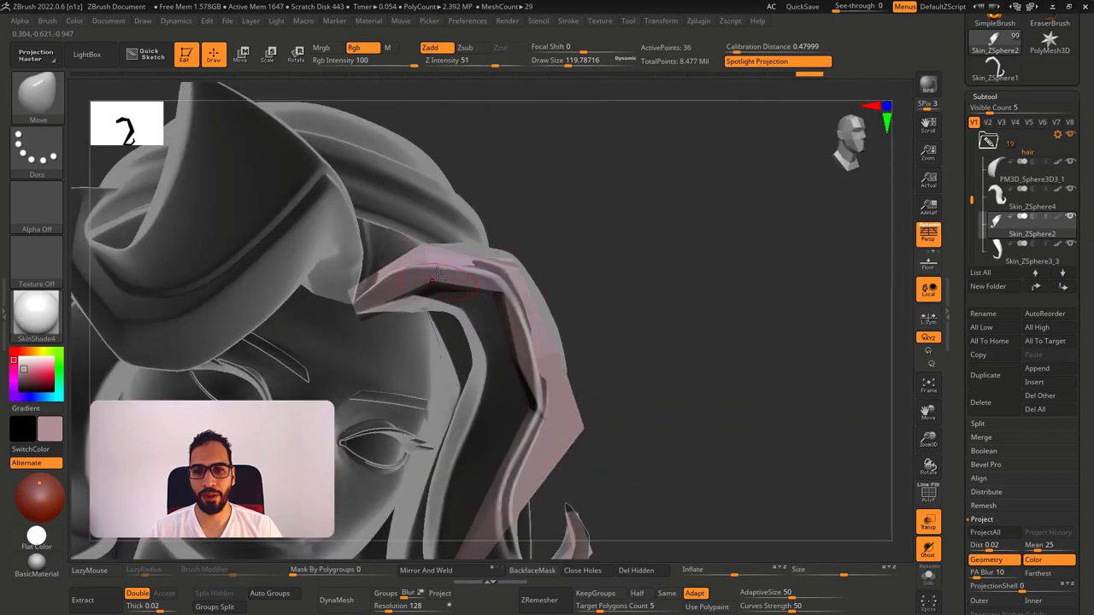
Reduce the Move brush's draw size to about 73.9 and adjust the vertices near the strand's root beneath the headwear.
right_drag(446, 315, 427, 267)
key(alt+s)
key(alt+s)
ctrl+right_drag(427, 267, 428, 287)
key(s)
mouse_move(426, 314)
mouse_down()
mouse_move(412, 314)
mouse_move(519, 256)
mouse_up()
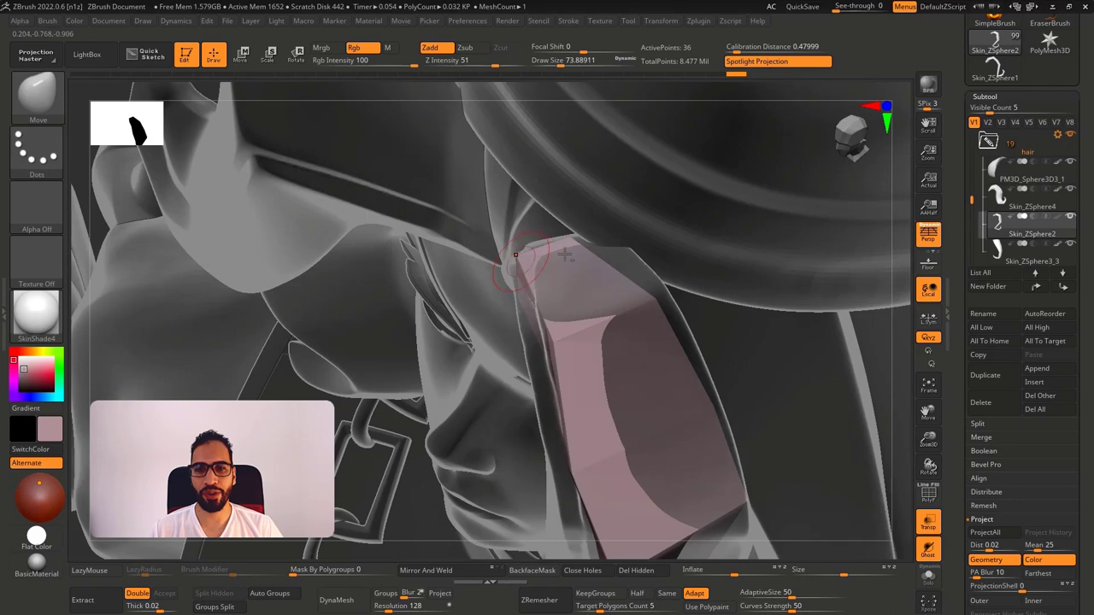
key(alt+s)
drag(579, 273, 569, 292)
Set the Move brush's draw size to about 97.2 and align the strand's rear edge near the root with the original lock.
key(s)
drag(571, 252, 578, 251)
key(alt+s)
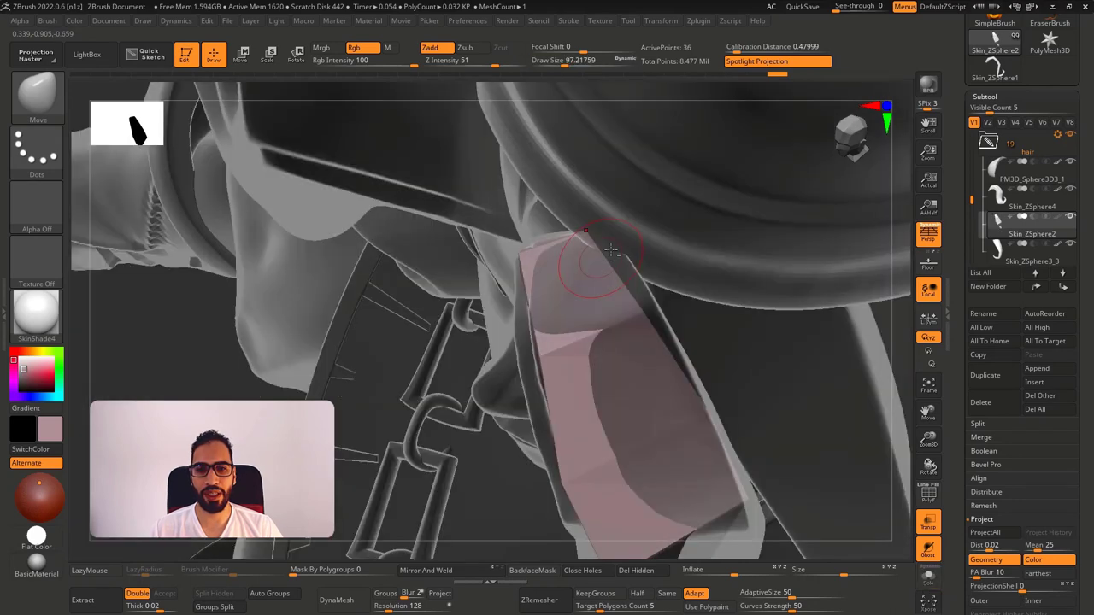
mouse_move(598, 243)
right_down()
mouse_move(577, 229)
mouse_move(593, 261)
mouse_move(589, 238)
right_up()
key(alt+s)
drag(588, 238, 597, 270)
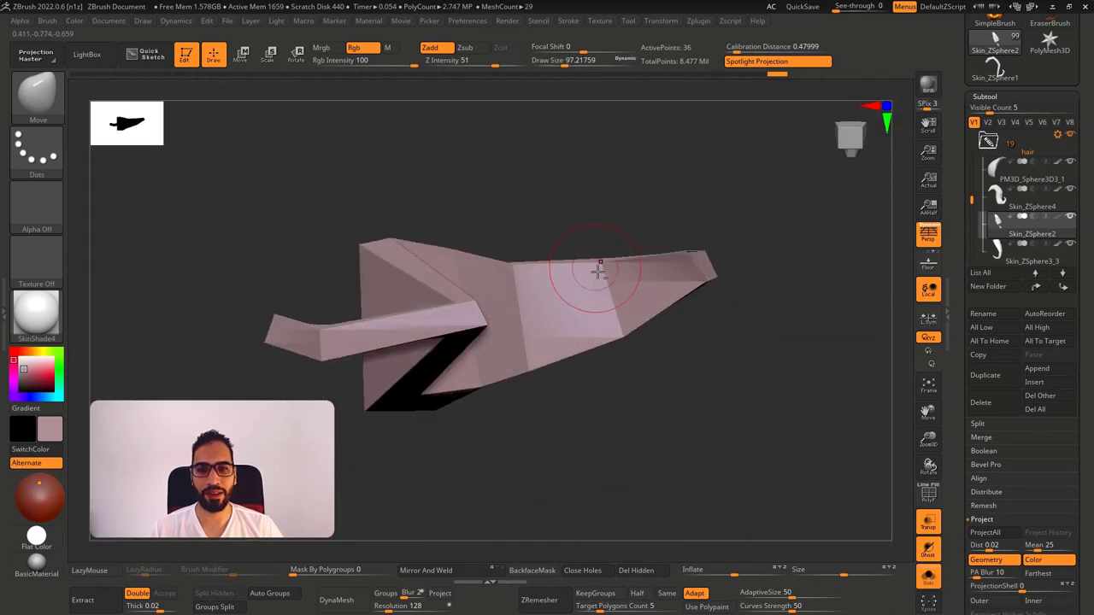
Widen the strand's lower bend, where the curl begins, by moving its vertices apart from a view below.
right_drag(592, 286, 693, 230)
key(alt+s)
key(alt+s)
drag(694, 229, 703, 349)
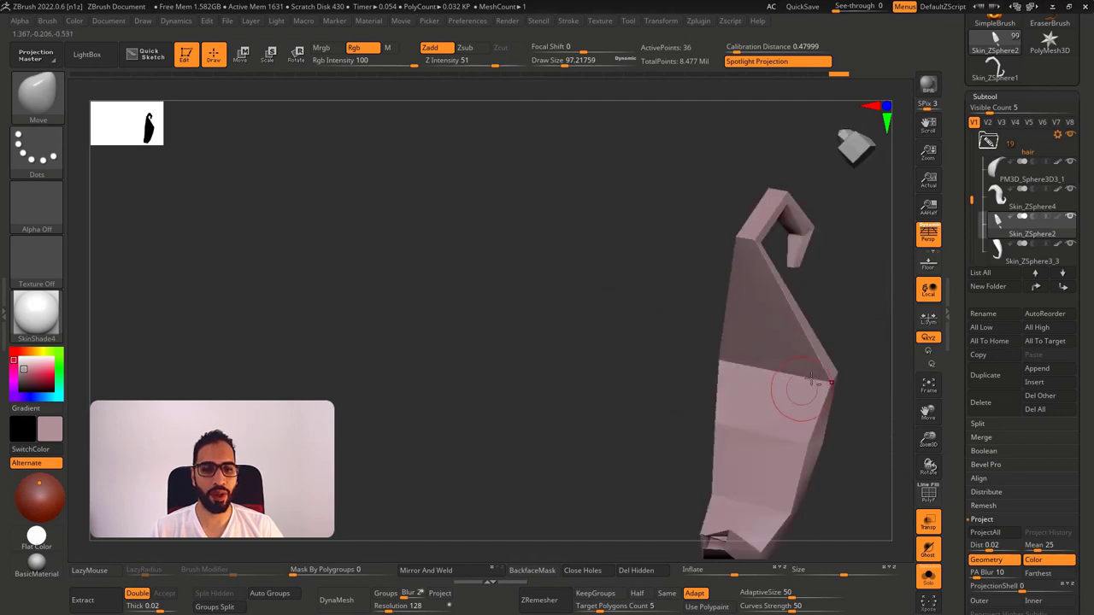
right_drag(812, 381, 796, 407)
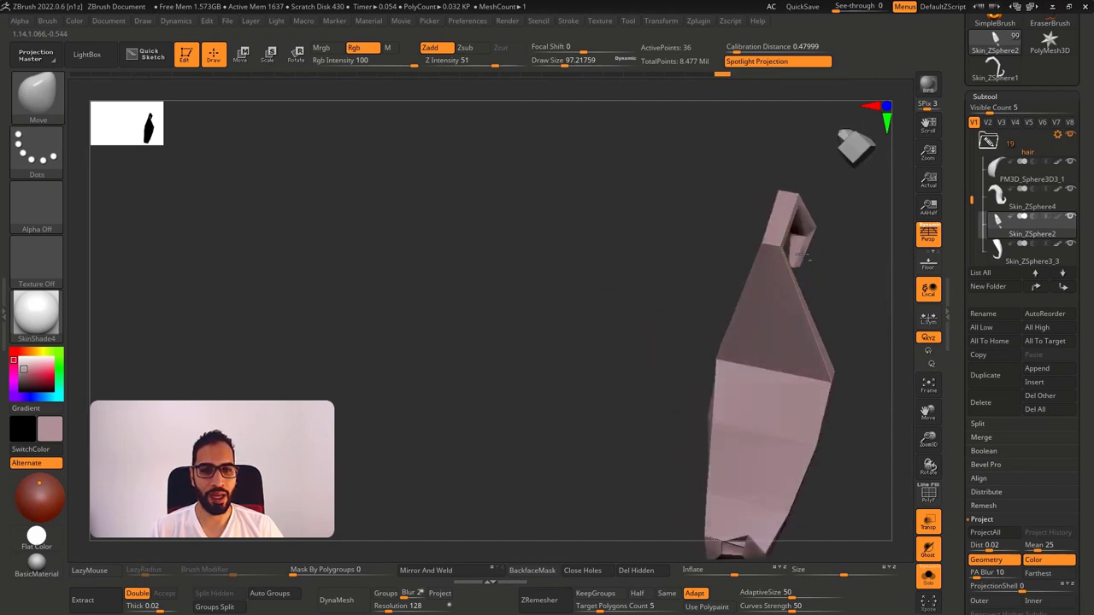
drag(801, 254, 832, 256)
drag(750, 244, 742, 244)
key(alt+s)
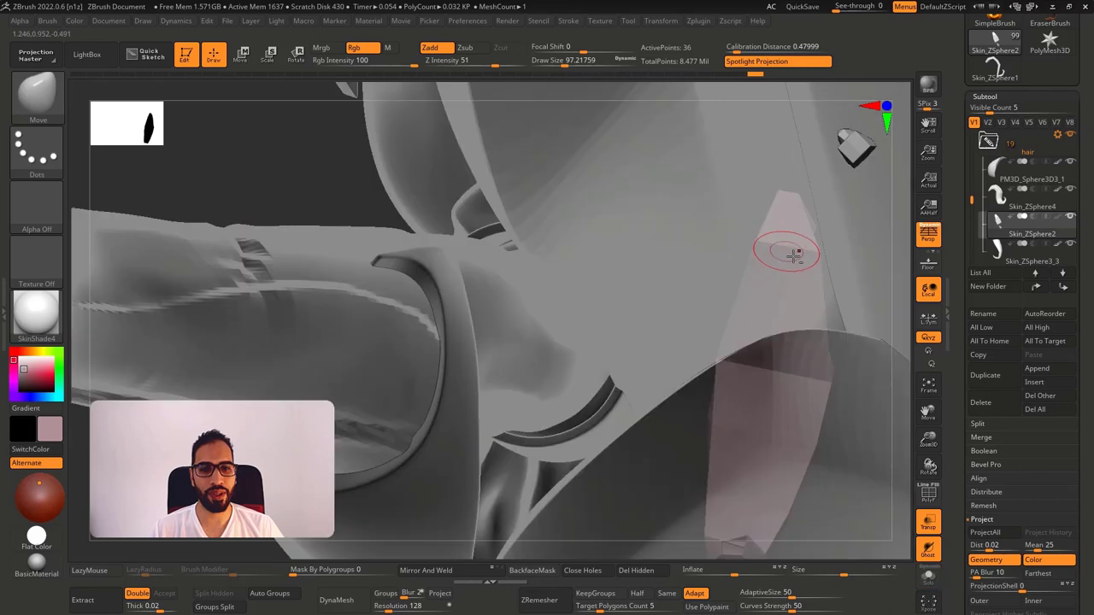
Refine the lower bend and the start of the curl against the original lock, using a draw size of about 73.9.
mouse_move(793, 251)
right_down()
mouse_move(742, 278)
mouse_move(807, 366)
mouse_move(791, 256)
mouse_move(711, 276)
mouse_move(723, 363)
mouse_move(709, 396)
mouse_move(749, 376)
mouse_move(753, 311)
mouse_move(715, 296)
mouse_move(723, 342)
right_up()
key(alt+s)
drag(784, 299, 798, 296)
right_drag(769, 277, 840, 262)
drag(841, 261, 779, 282)
right_drag(749, 309, 776, 271)
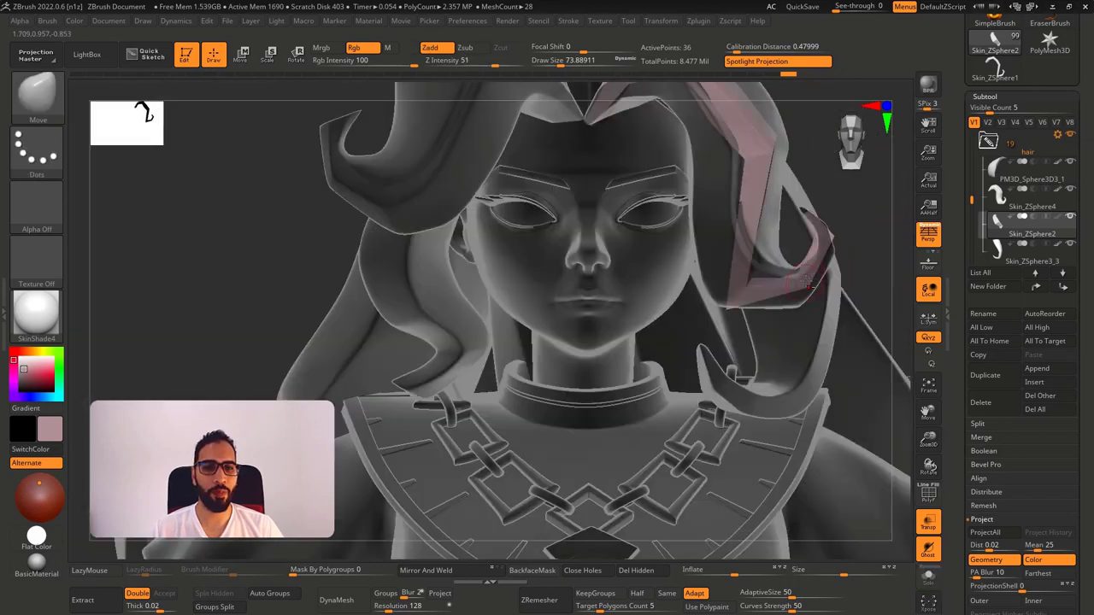
Enlarge the Move brush's draw size to about 191.6 and pull the curl's outer corner towards the original lock's outline.
alt+right_drag(732, 371, 695, 301)
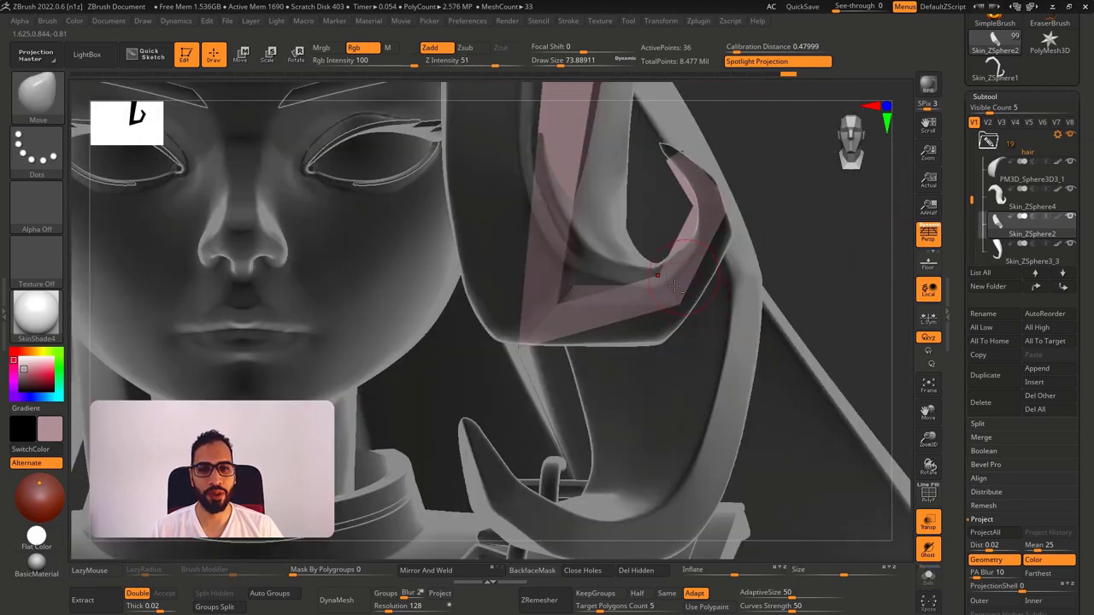
key(s)
key(s)
mouse_move(672, 296)
mouse_down()
mouse_move(687, 297)
mouse_move(673, 310)
mouse_up()
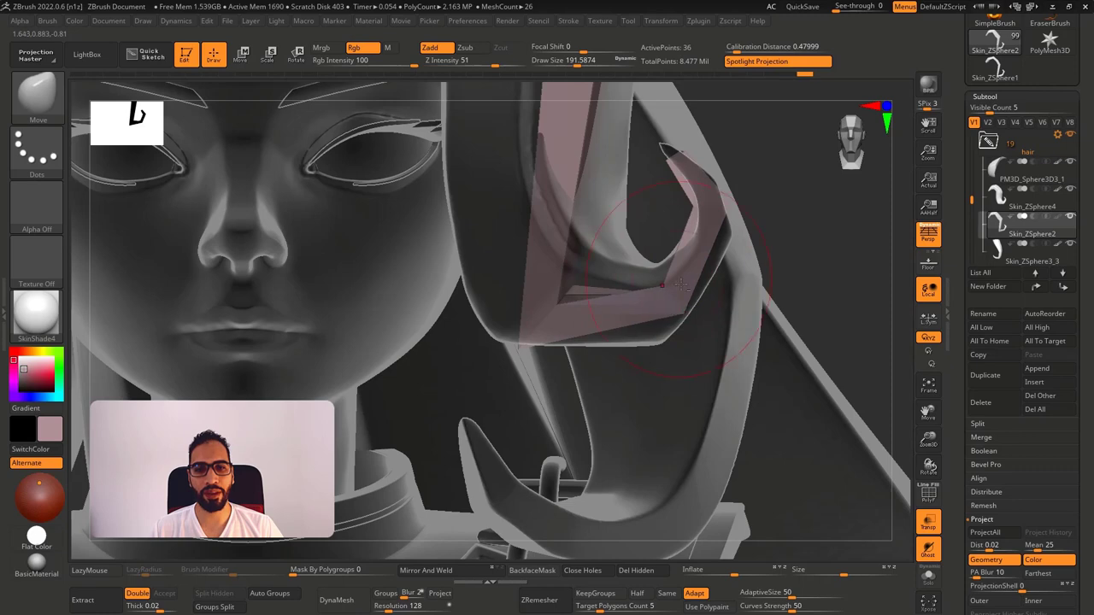
right_drag(681, 284, 676, 333)
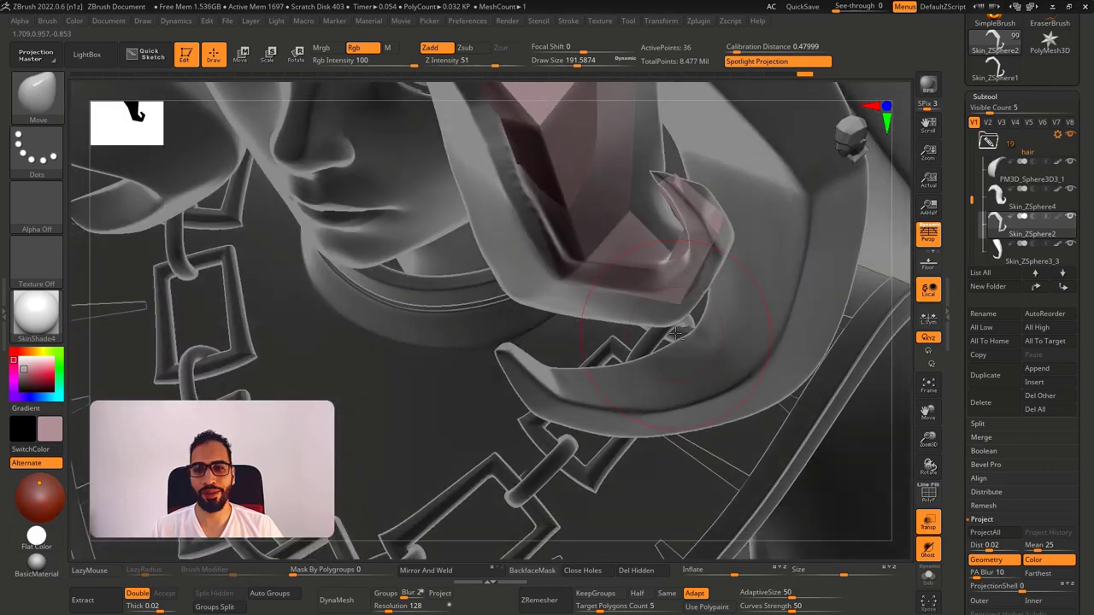
drag(675, 333, 680, 298)
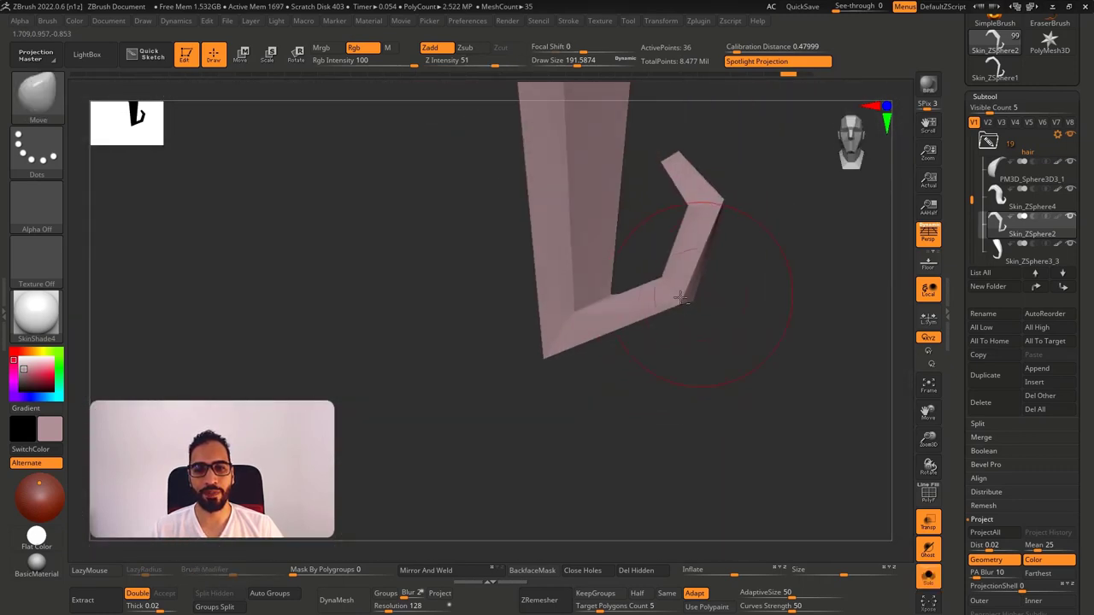
Reduce the Move brush's draw size to about 43.8 and adjust the vertices at the inner corner of the curl.
mouse_move(680, 297)
right_down()
mouse_move(657, 379)
mouse_move(694, 301)
mouse_move(698, 323)
mouse_move(716, 220)
mouse_move(628, 278)
mouse_move(549, 356)
mouse_move(590, 310)
mouse_move(677, 258)
mouse_move(670, 237)
mouse_move(687, 281)
mouse_move(739, 297)
right_up()
key([)
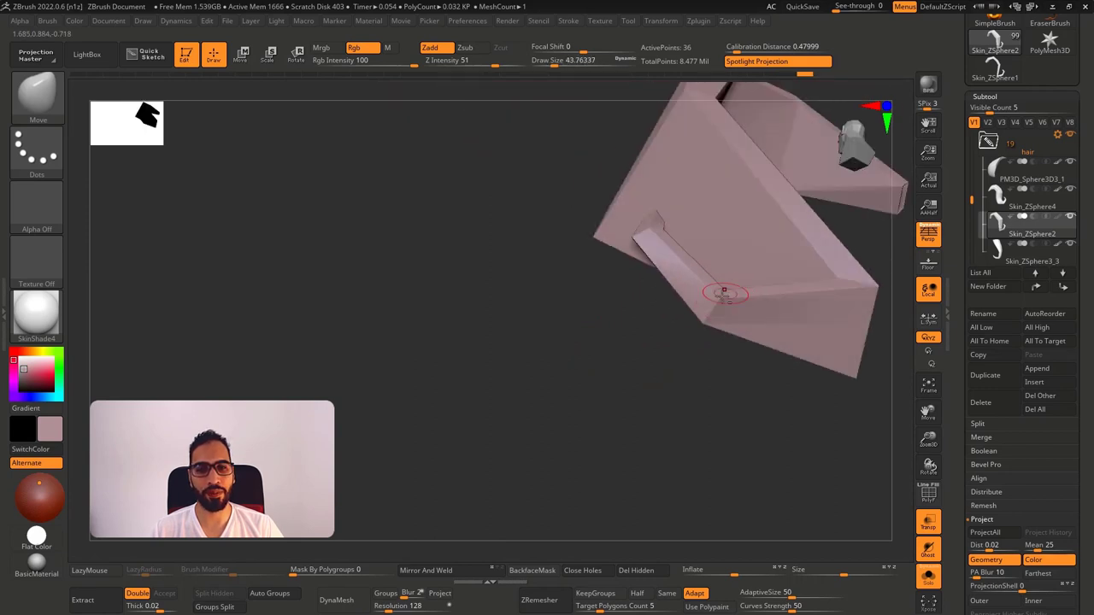
drag(724, 293, 743, 268)
mouse_move(743, 268)
right_down()
mouse_move(696, 356)
mouse_move(692, 423)
mouse_move(681, 355)
mouse_move(628, 342)
mouse_move(580, 380)
right_up()
key(alt+s)
key(alt+s)
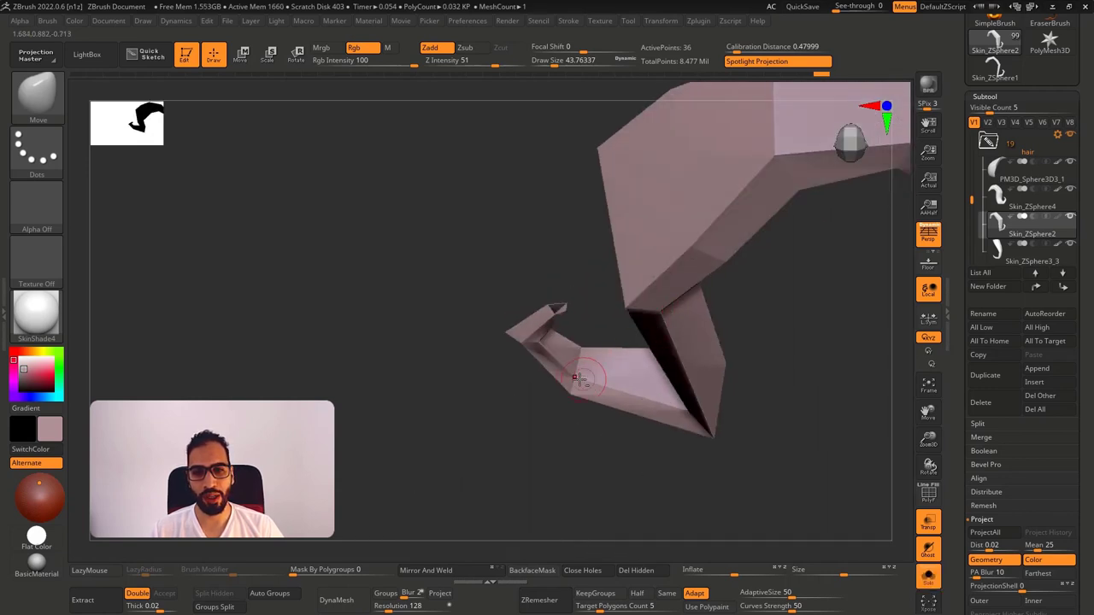
Nudge the vertices on the lower side of the curl with the Move brush from several angles.
drag(580, 379, 576, 386)
right_drag(590, 376, 600, 295)
drag(588, 385, 600, 369)
mouse_move(600, 369)
right_down()
mouse_move(616, 346)
mouse_move(659, 342)
mouse_move(691, 427)
mouse_move(599, 376)
mouse_move(641, 366)
mouse_move(683, 266)
mouse_move(695, 325)
mouse_move(688, 282)
mouse_move(667, 440)
right_up()
Preview the strand with dynamic subdivision, isolated and in context, and set the draw size to about 127.8.
key(alt+s)
key(alt+s)
key(d)
key(shift+d)
key(alt+s)
key(alt+s)
key(s)
drag(643, 266, 652, 267)
key(s)
mouse_move(669, 257)
right_down()
mouse_move(681, 232)
mouse_move(671, 244)
mouse_move(677, 286)
mouse_move(612, 283)
mouse_move(695, 291)
mouse_move(692, 281)
mouse_move(720, 335)
right_up()
key(d)
key(alt+s)
key(alt+s)
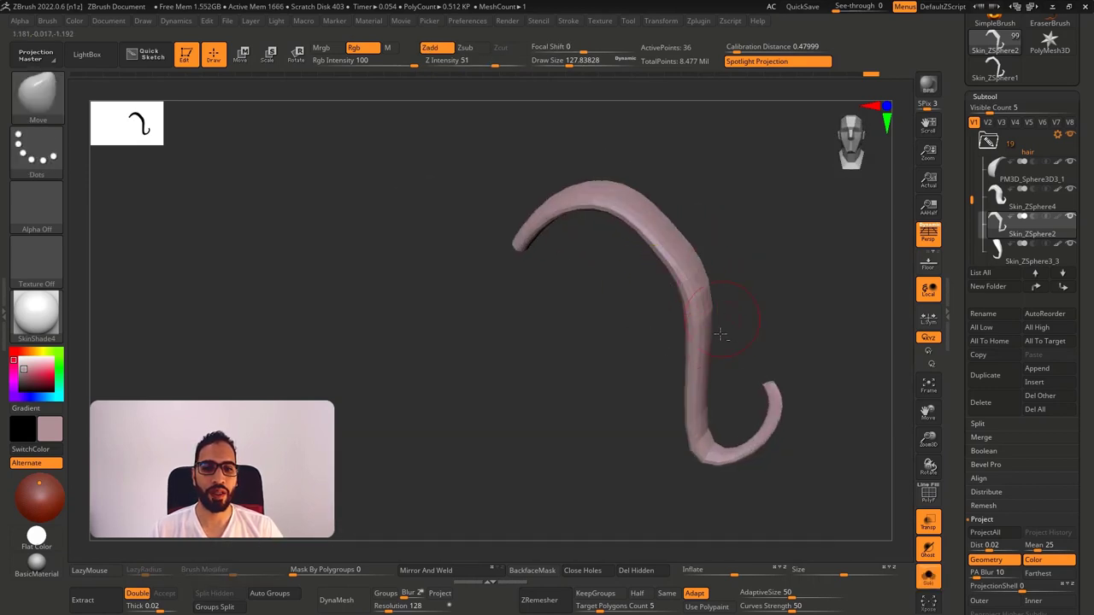
Raise the strand's dynamic SmoothSubdiv level to 4 and view the smoothed shape from another angle.
click(986, 97)
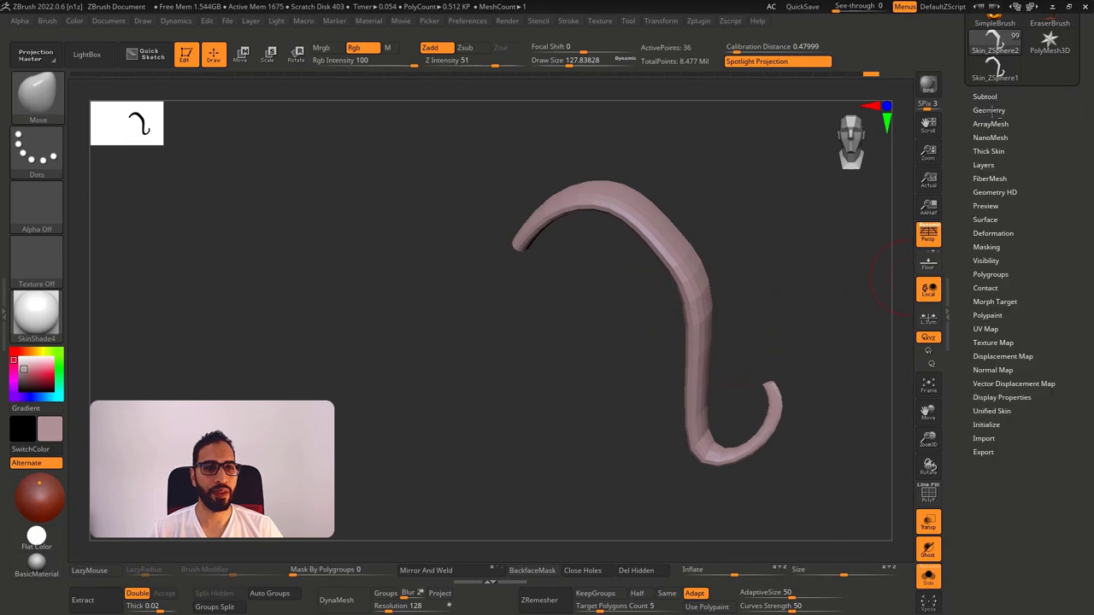
click(988, 110)
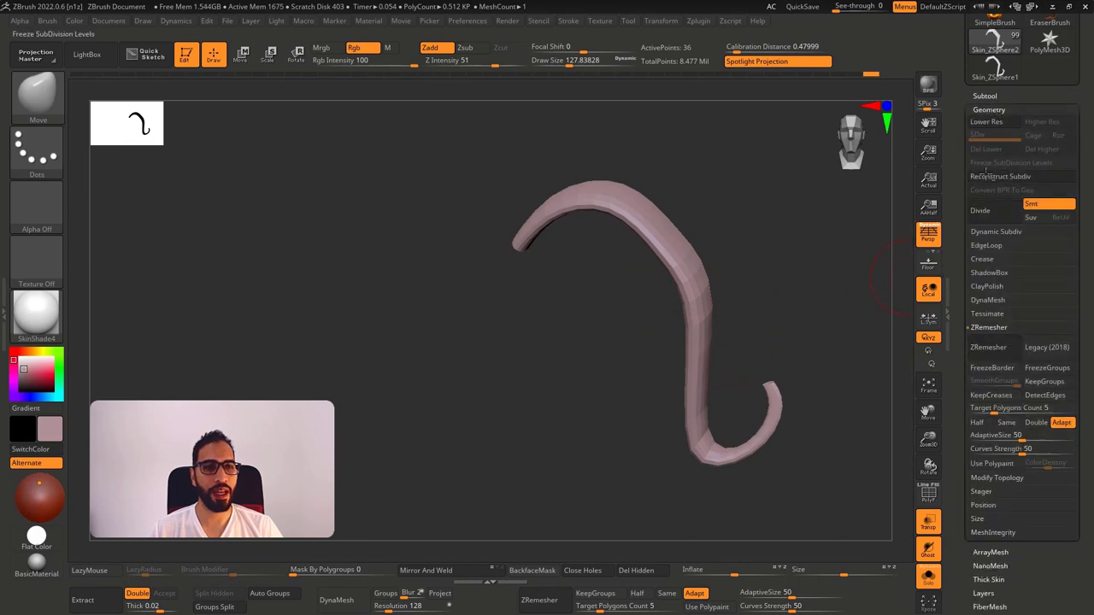
click(1006, 232)
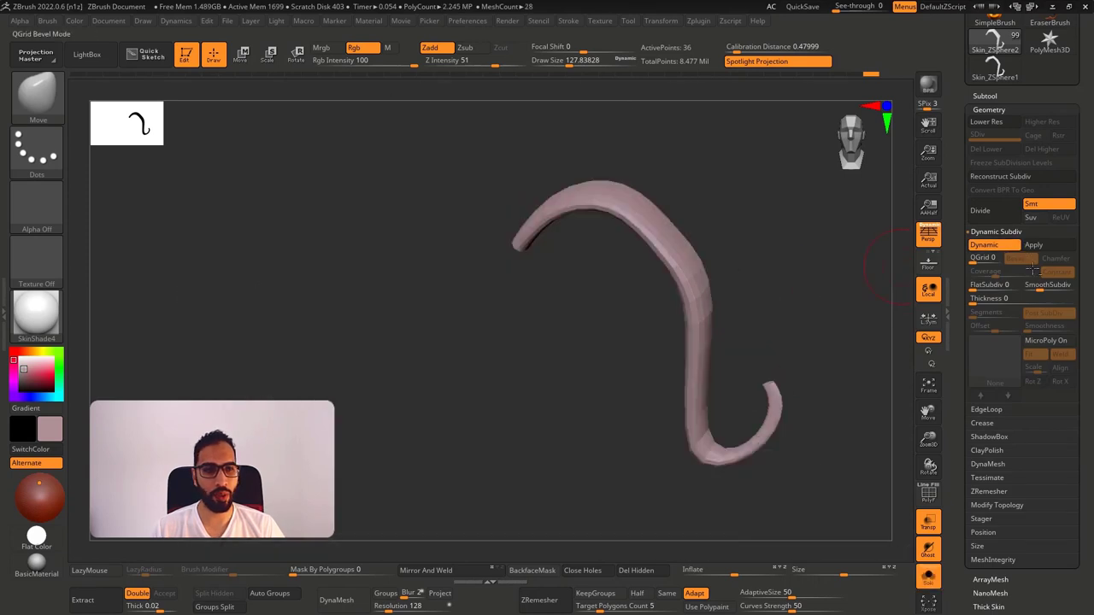
drag(1046, 285, 1051, 284)
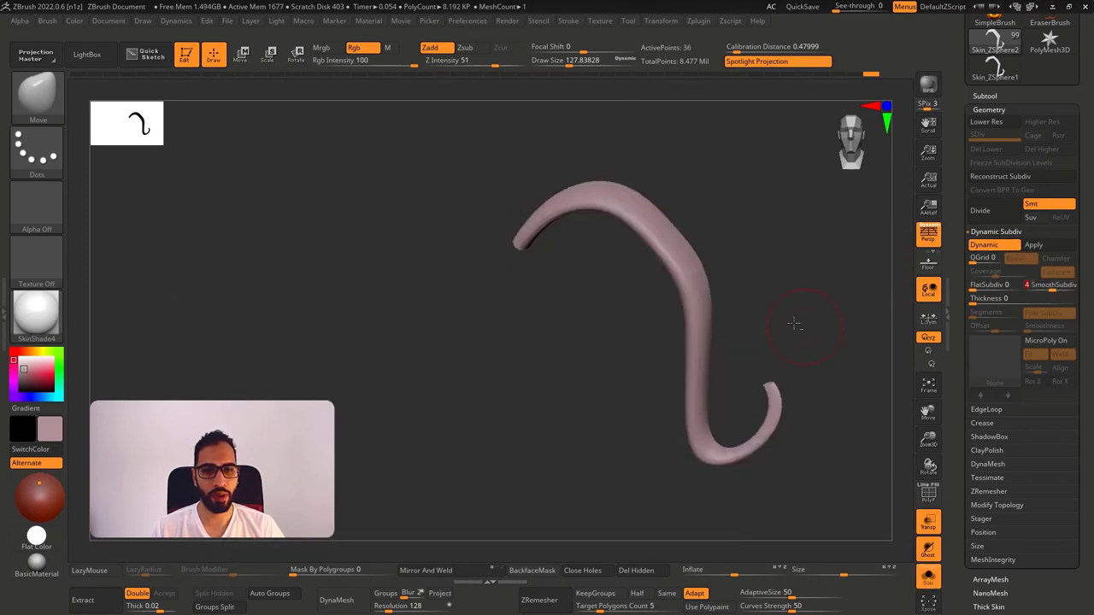
drag(795, 322, 592, 323)
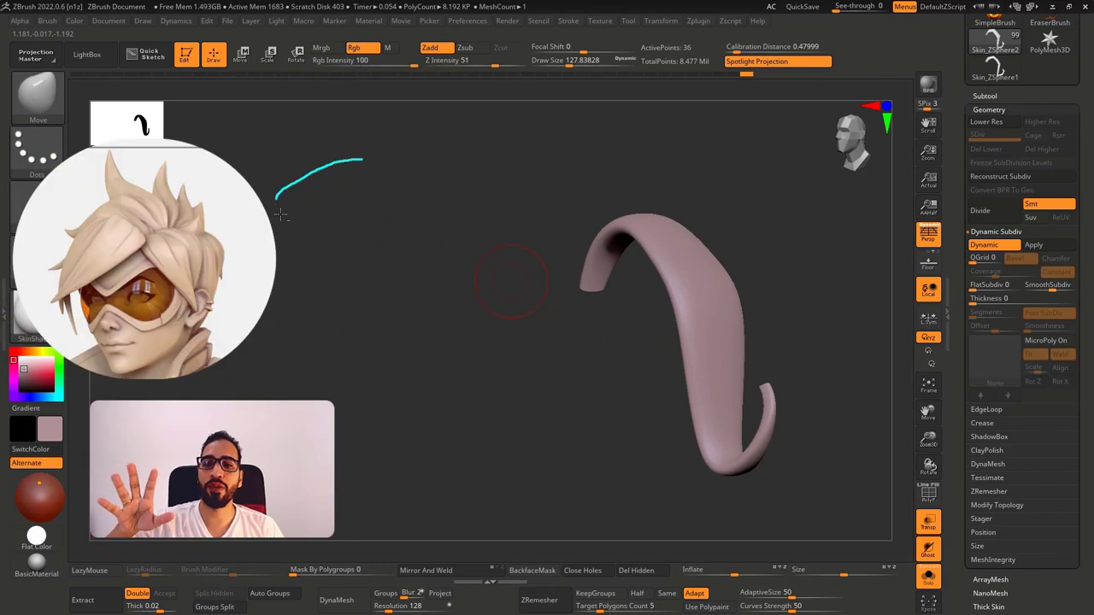
mouse_move(281, 215)
mouse_down()
mouse_move(420, 182)
mouse_move(333, 166)
mouse_up()
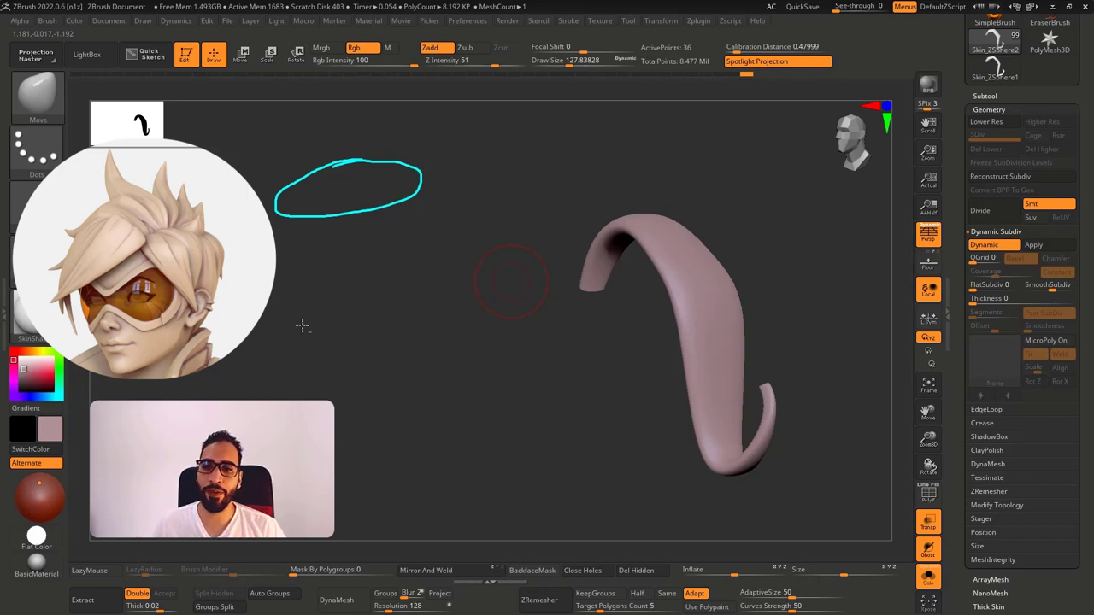
drag(421, 246, 436, 314)
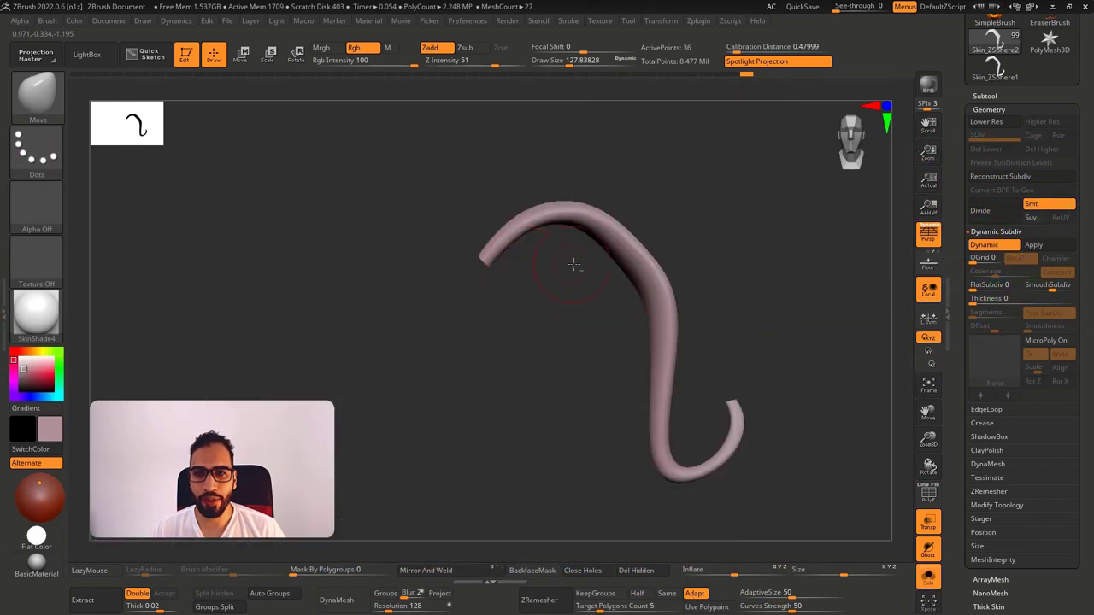
Compare the strand's low-poly and smoothed forms against the original lock on the head.
key(shift+d)
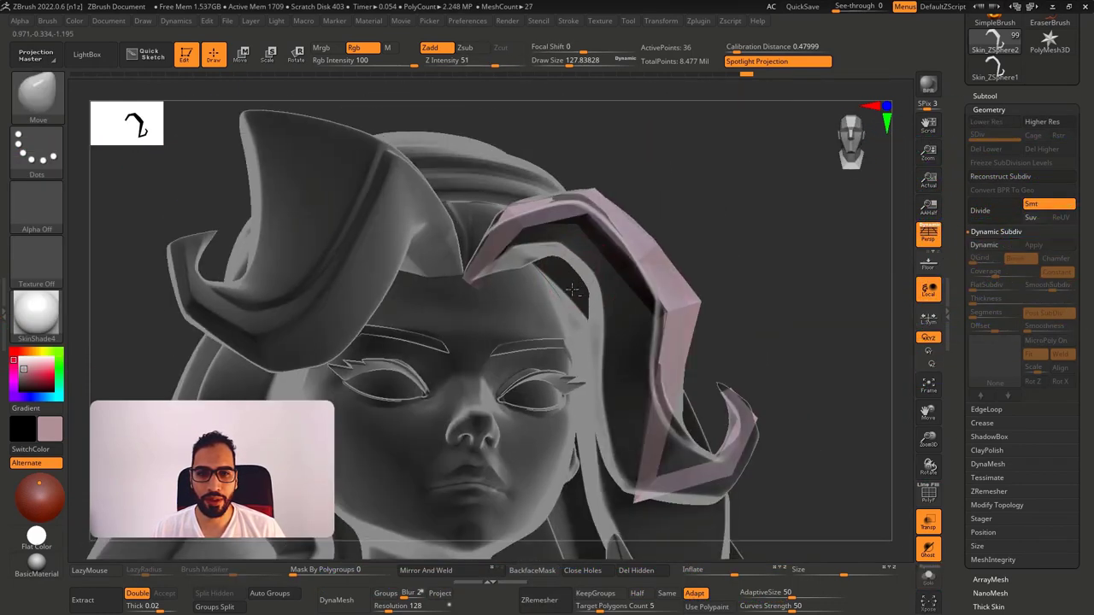
right_drag(572, 291, 649, 344)
key(alt+shift+s)
key(d)
key(alt+shift+s)
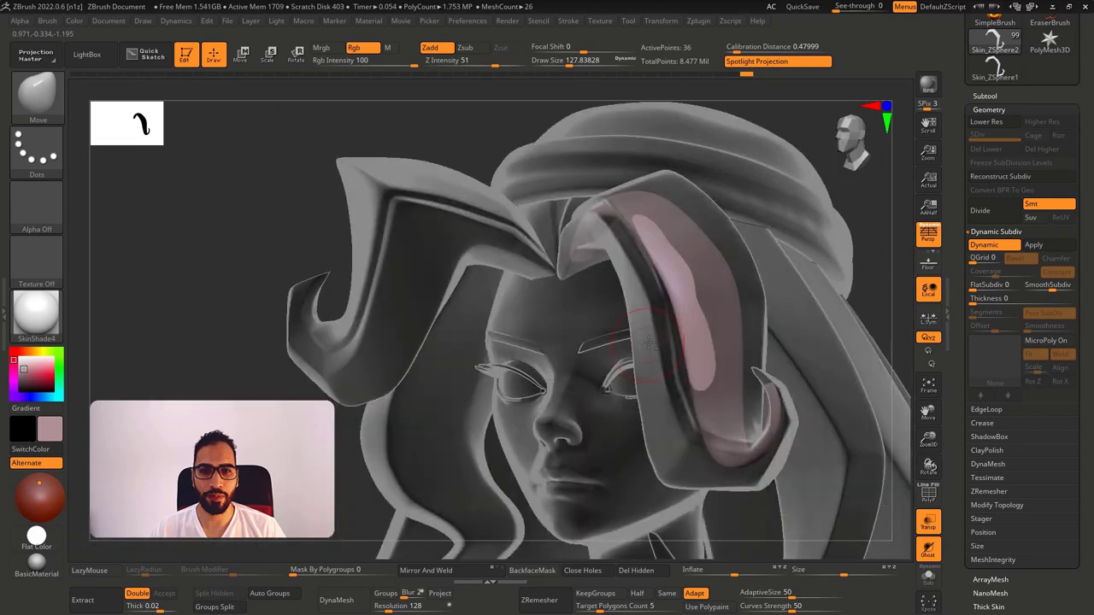
key(alt+shift+s)
key(alt+shift+s)
Hide the original lock, Skin_ZSphere4, and reselect the rebuilt strand, Skin_ZSphere2.
alt+click(648, 321)
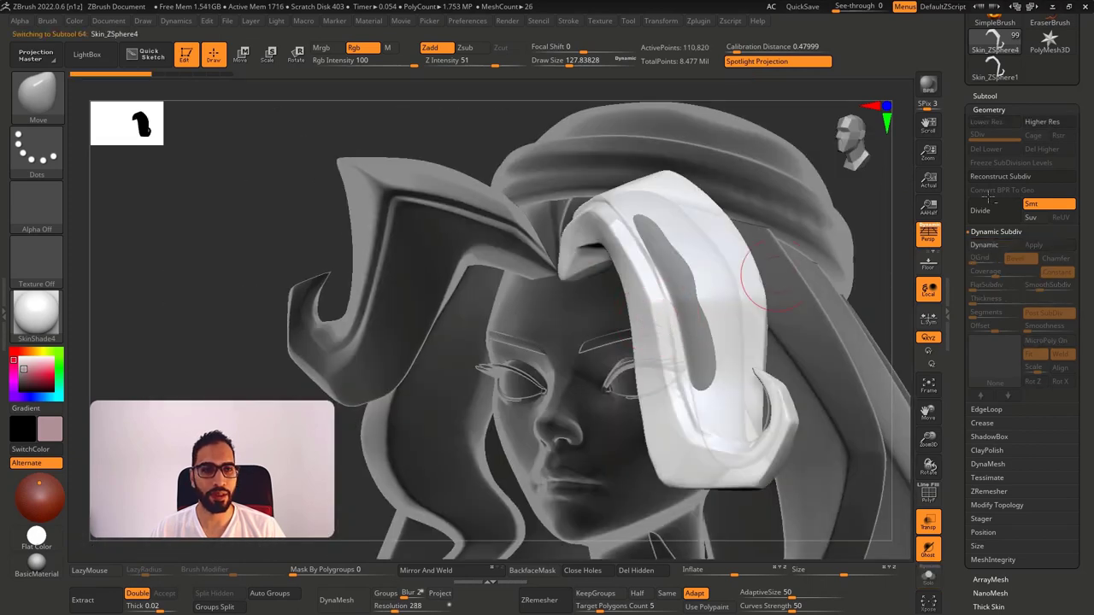
click(1007, 95)
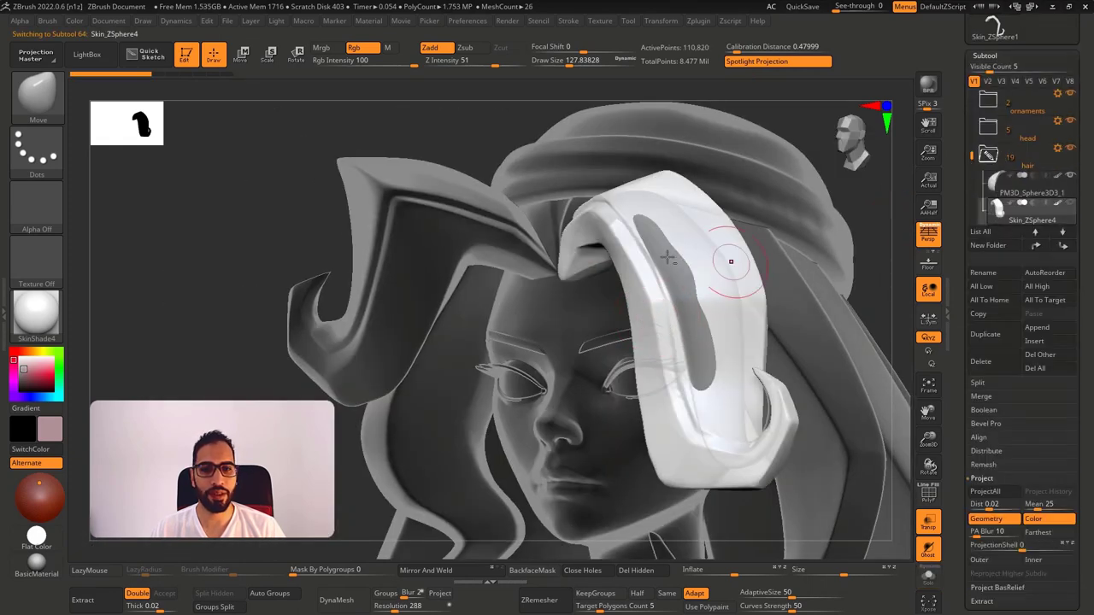
alt+click(475, 208)
alt+click(681, 260)
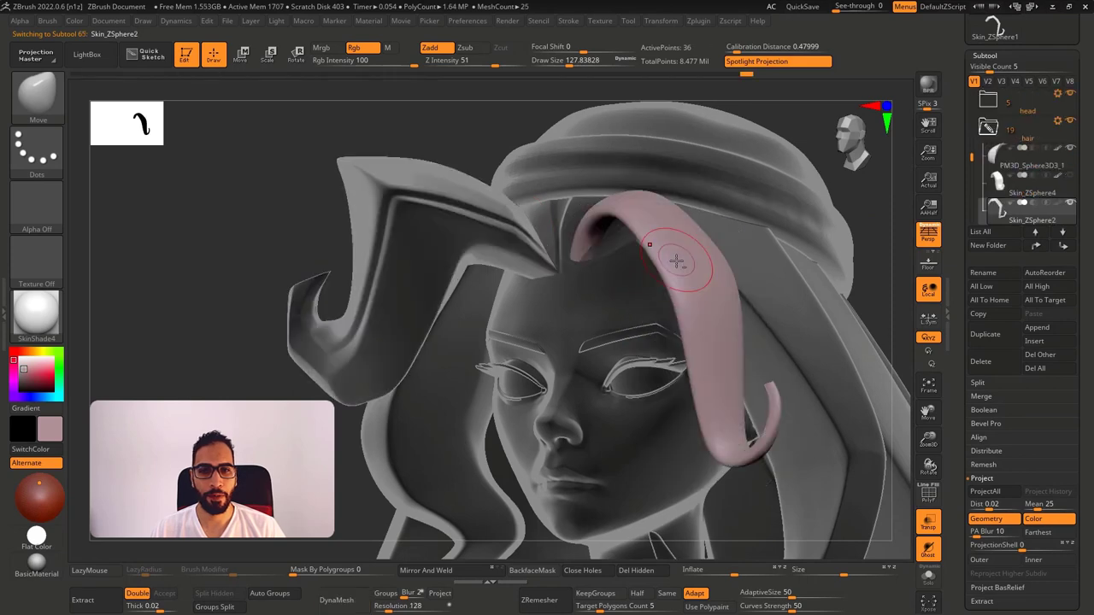
Turn off transparency, pick up the hair's white colour for the strand, and view the head from the front.
mouse_move(653, 248)
right_down()
mouse_move(690, 276)
mouse_move(699, 299)
mouse_move(684, 310)
mouse_move(677, 377)
right_up()
click(928, 522)
key(c)
right_drag(617, 351, 470, 341)
right_drag(702, 310, 731, 330)
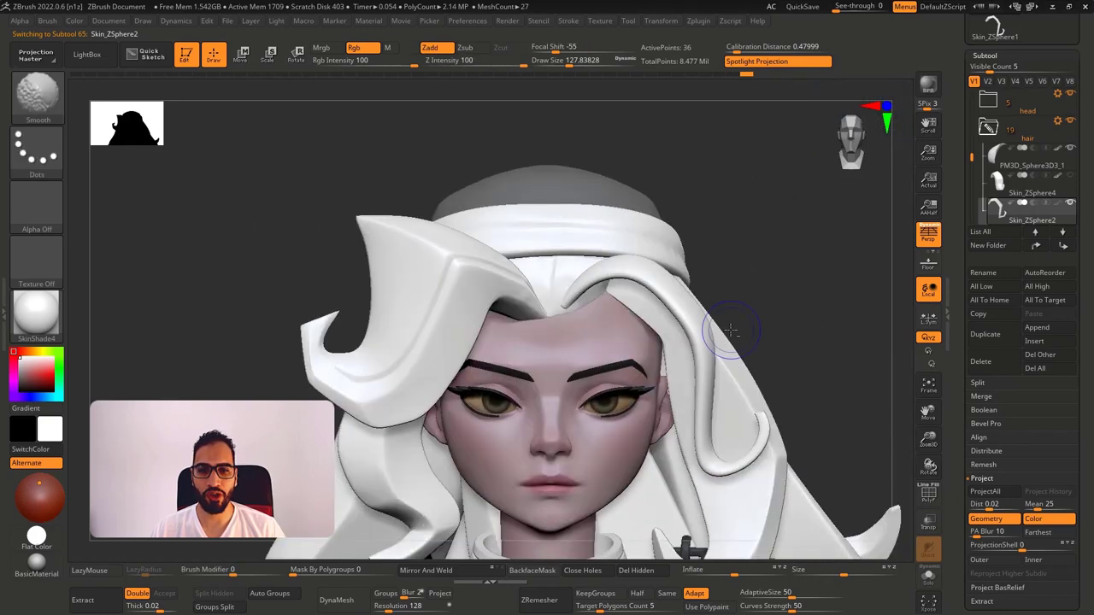
Isolate the strand in its low-poly form and examine the open end at the hair root.
alt+right_drag(733, 434, 650, 357)
ctrl+right_drag(674, 309, 712, 393)
key(alt+s)
ctrl+right_drag(669, 332, 647, 351)
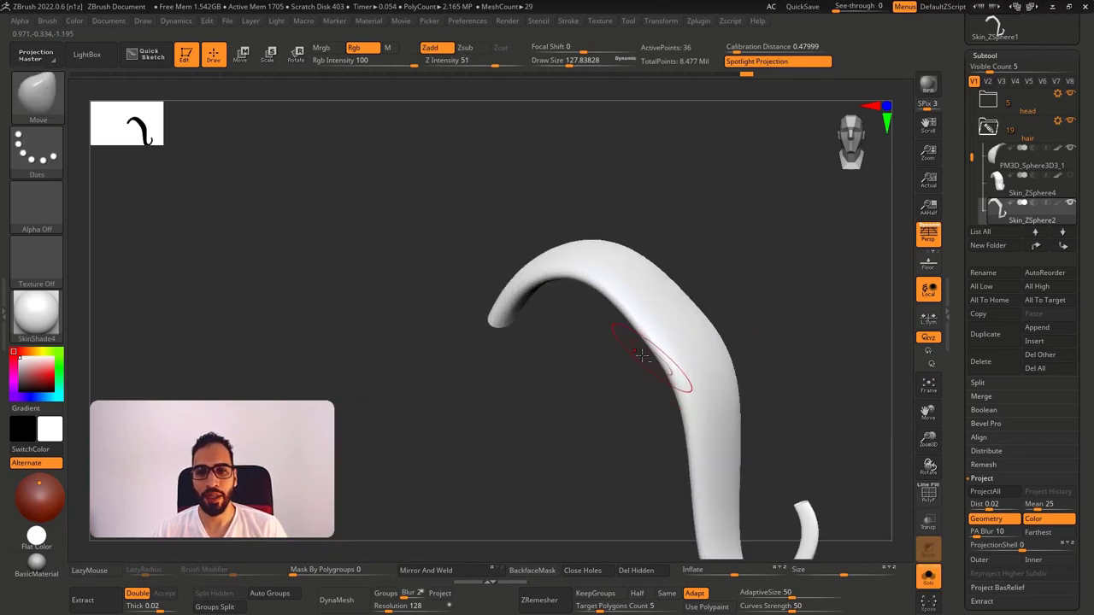
key(shift+d)
alt+right_drag(674, 298, 708, 222)
right_drag(708, 222, 588, 219)
ctrl+right_drag(588, 219, 586, 257)
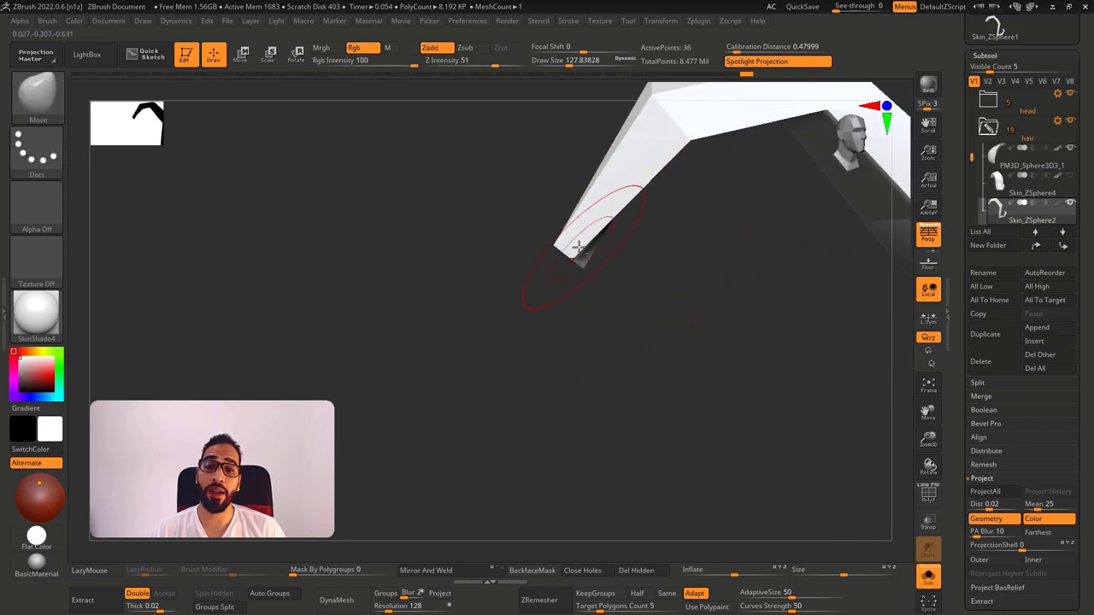
key(alt+s)
key(alt+s)
key(bracketleft)
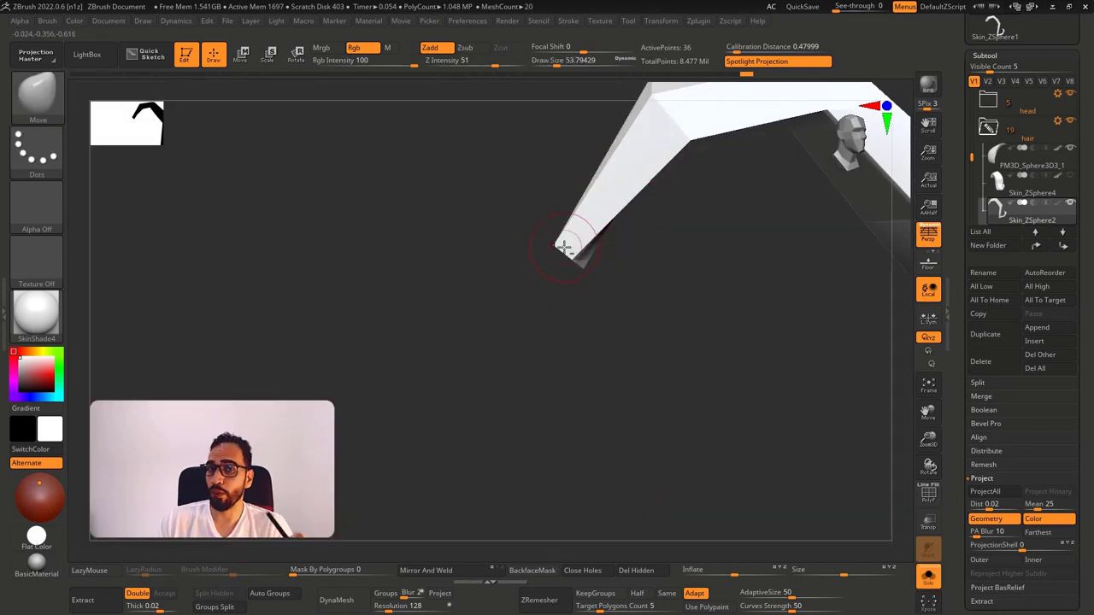
Close the strand's open root end by bridging its edges with ZModeler, using a draw size of about 20.
mouse_move(597, 276)
right_down()
mouse_move(587, 215)
mouse_move(556, 259)
mouse_move(591, 244)
mouse_move(587, 224)
right_up()
key(shift+f)
key(s)
click(571, 250)
key(s)
click(607, 238)
key(b)
key(z)
key(m)
key(space)
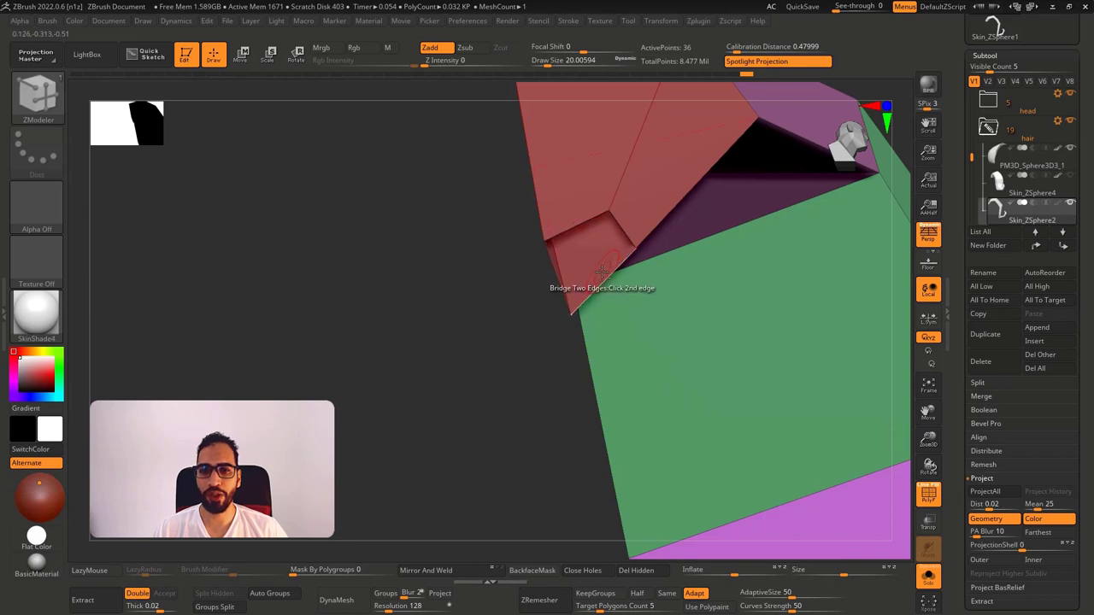
ctrl+right_drag(667, 323, 640, 162)
Close the open end at the curl's tip by bridging its two opposite edges.
alt+right_drag(691, 476, 587, 227)
mouse_move(605, 406)
alt+right_down()
mouse_move(559, 288)
mouse_move(607, 313)
mouse_move(686, 254)
mouse_move(691, 318)
mouse_move(656, 294)
mouse_move(662, 242)
mouse_move(643, 261)
alt+right_up()
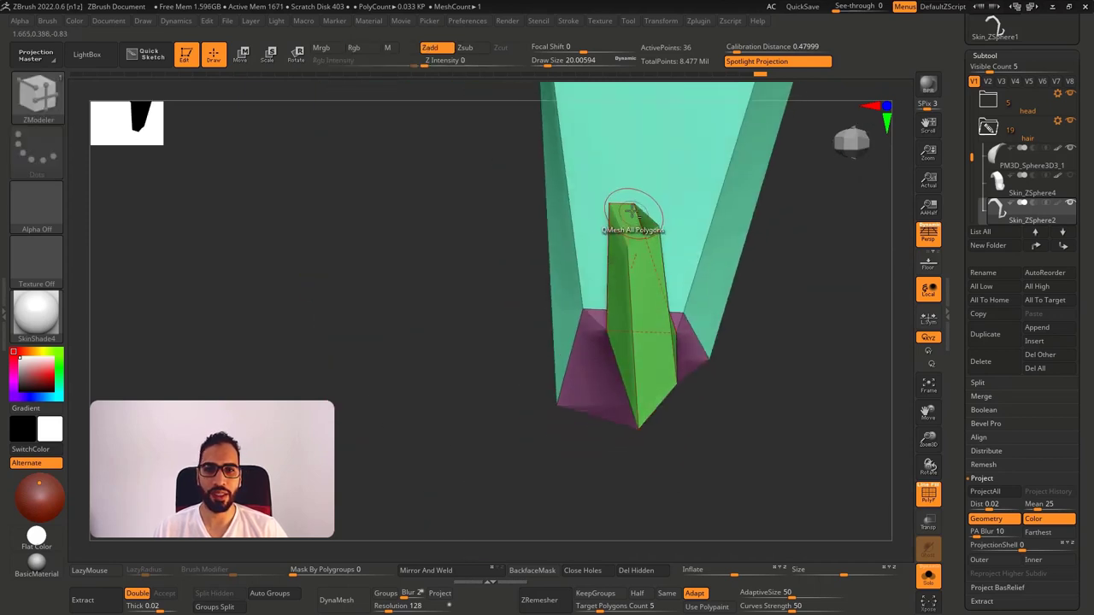
right_drag(633, 223, 794, 236)
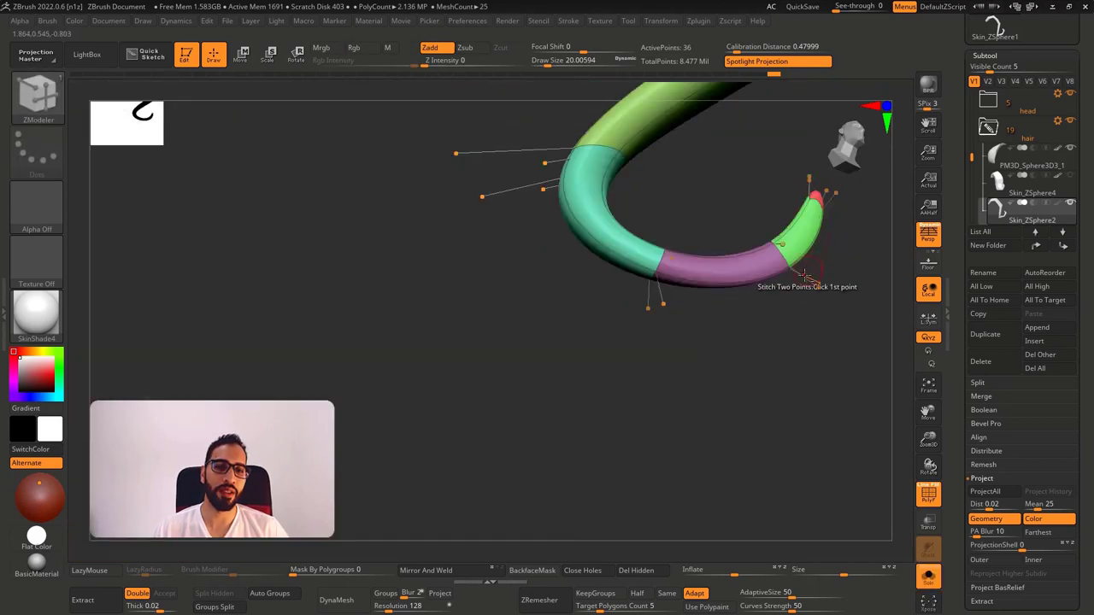
right_drag(804, 275, 701, 257)
right_drag(701, 256, 742, 349)
Show the whole character with the strand smoothed and the polyframe off to check how the lock fits.
key(shift+d)
key(alt+s)
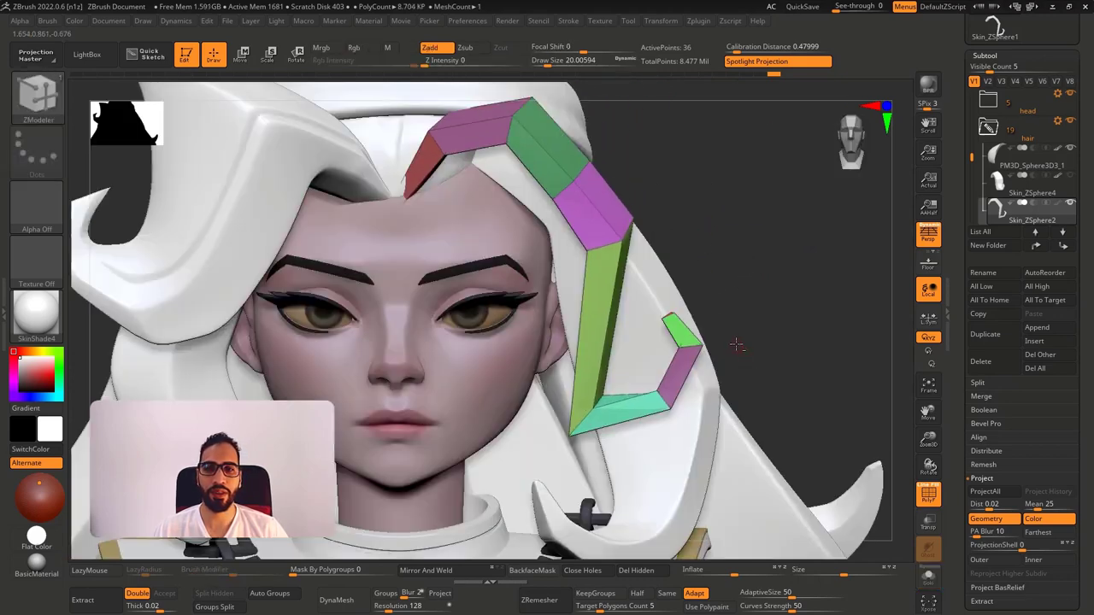
key(d)
key(shift+f)
mouse_move(743, 309)
right_down()
mouse_move(728, 308)
mouse_move(743, 302)
right_up()
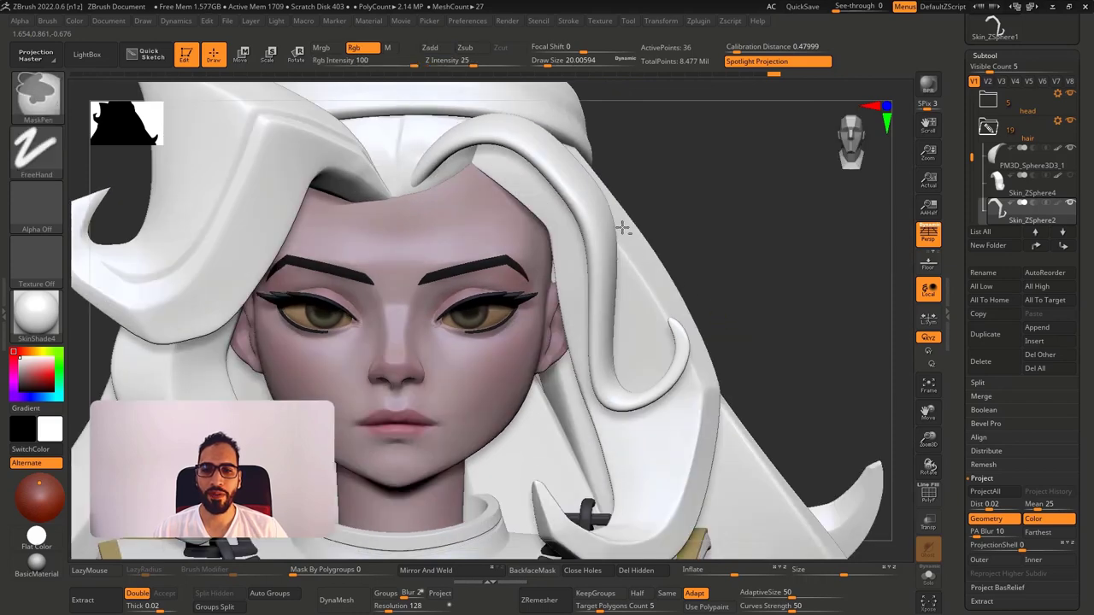
ctrl+right_drag(623, 228, 672, 310)
alt+right_drag(707, 204, 716, 117)
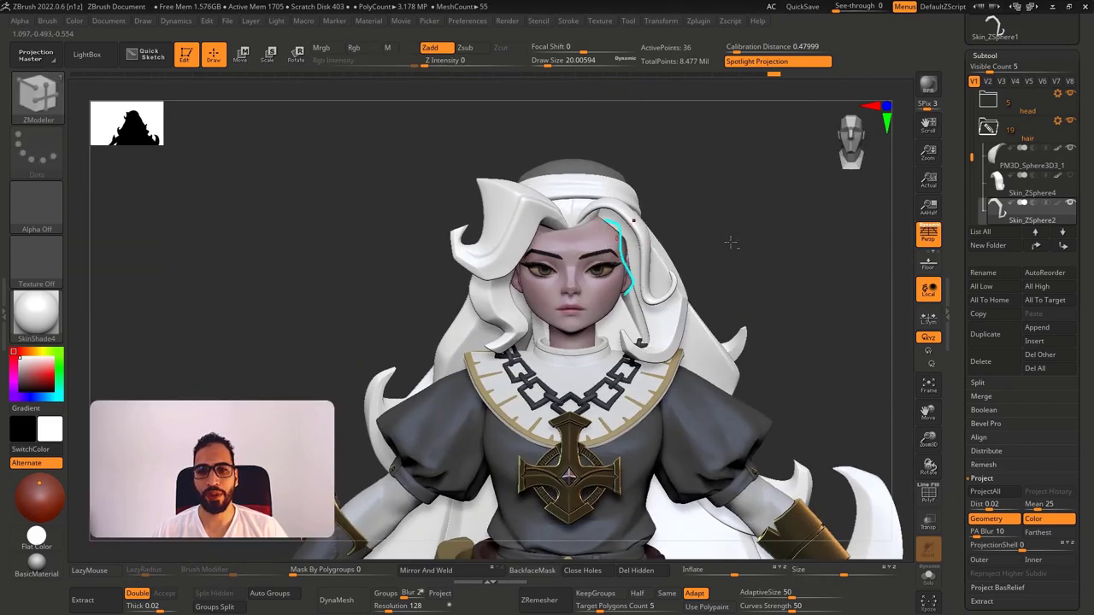
Duplicate the strand subtool Skin_ZSphere2 and shift the copy slightly downwards.
right_drag(760, 227, 776, 227)
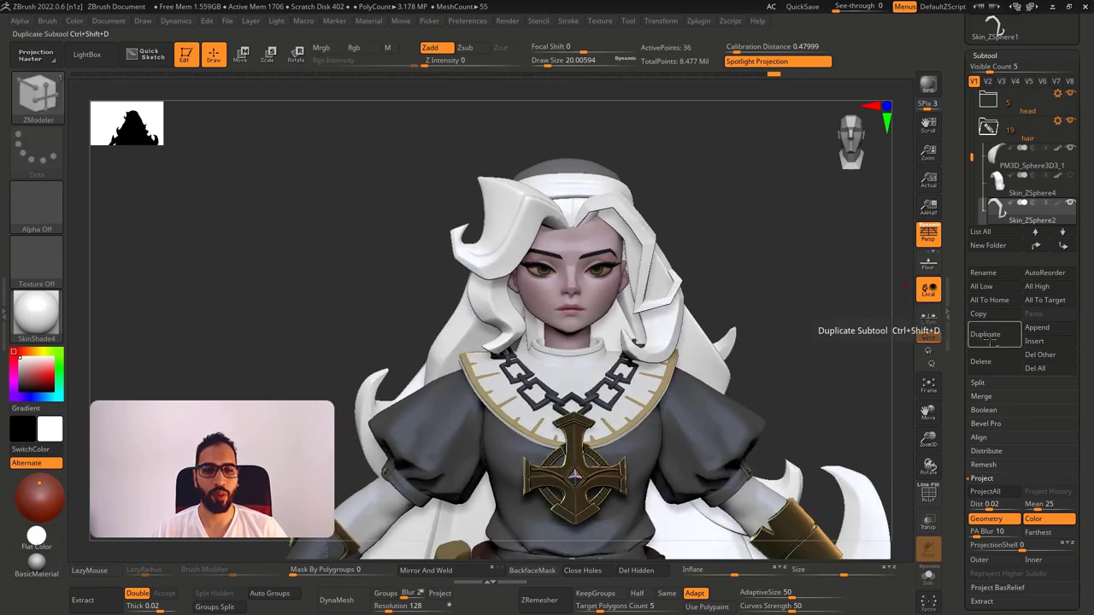
click(985, 334)
key(w)
key(y)
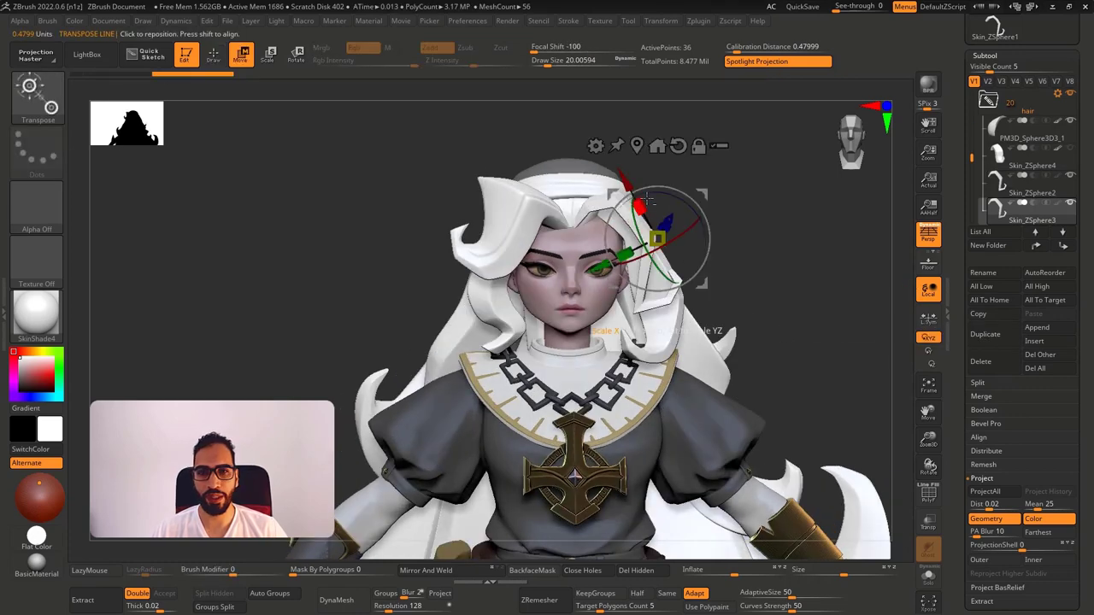
drag(701, 193, 702, 208)
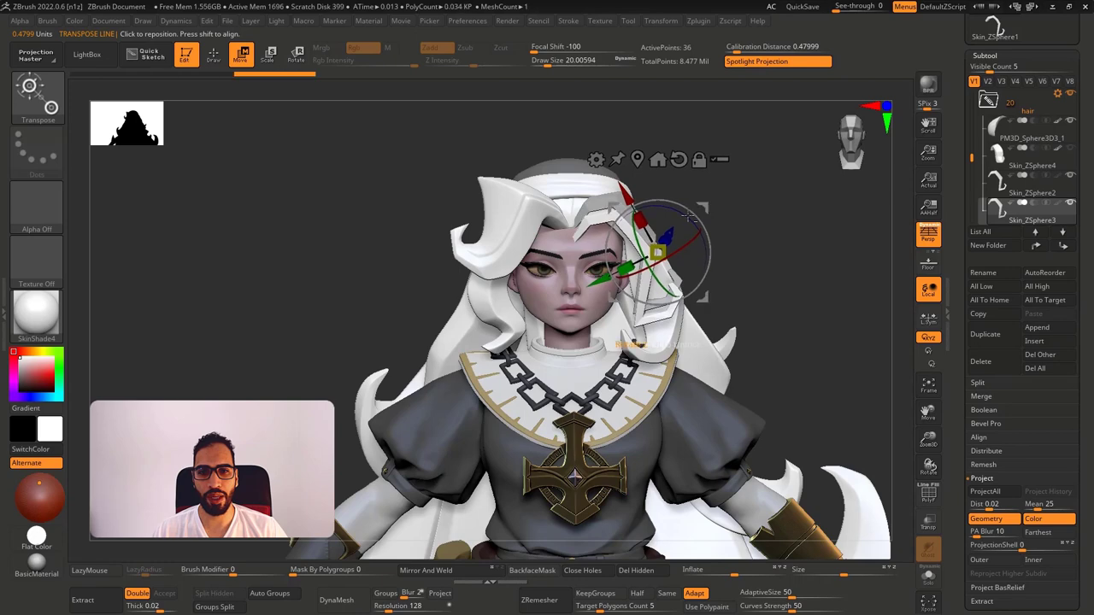
Reposition the duplicated strand beside the face with the Move brush at a draw size of about 977.
key(q)
key(s)
drag(654, 324, 740, 325)
key(b)
key(m)
key(v)
drag(648, 277, 632, 271)
right_drag(633, 272, 522, 275)
drag(655, 305, 714, 306)
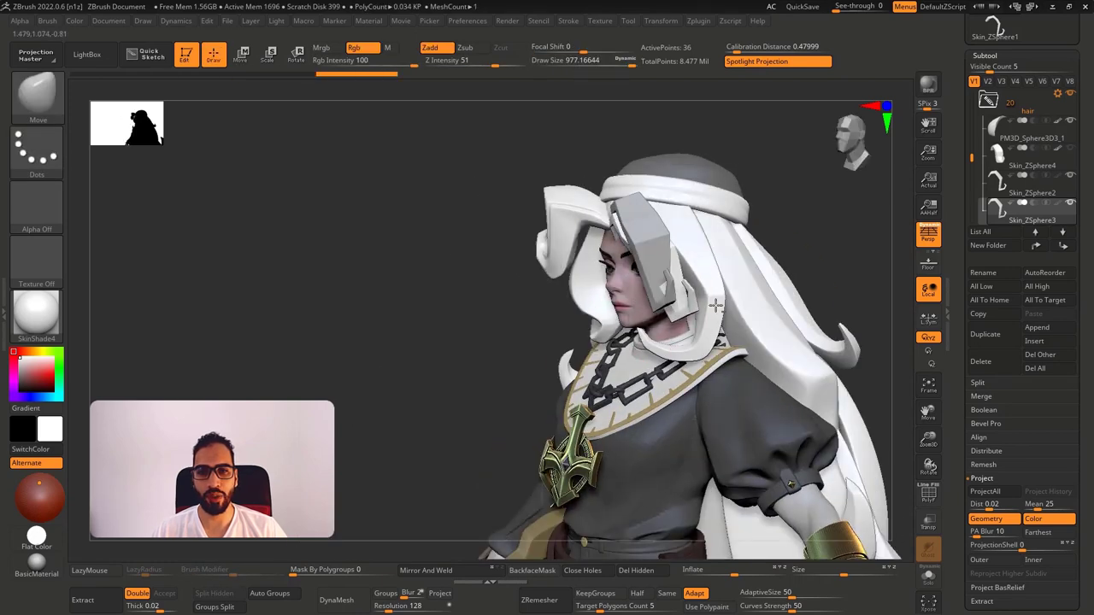
mouse_move(727, 304)
right_down()
mouse_move(678, 294)
mouse_move(696, 301)
right_up()
drag(691, 304, 708, 285)
mouse_move(709, 286)
right_down()
mouse_move(750, 258)
mouse_move(783, 266)
right_up()
Isolate the duplicated strand with polyframe on and delete its curled lower segments.
key(s)
click(680, 312)
mouse_move(684, 308)
right_down()
mouse_move(744, 267)
mouse_move(721, 308)
mouse_move(727, 275)
right_up()
key(alt+s)
key(shift+f)
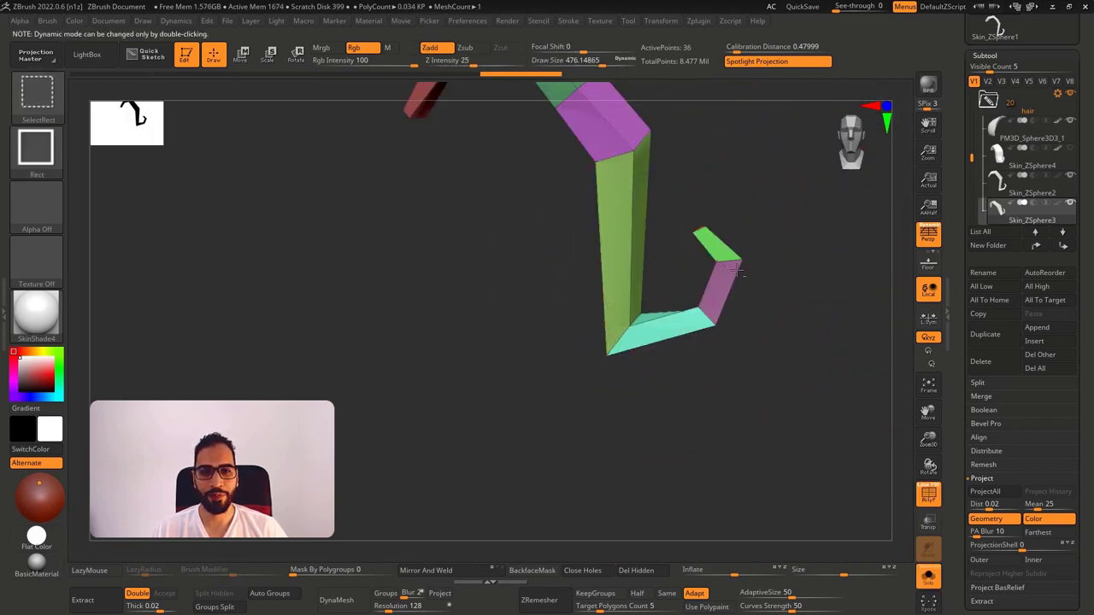
ctrl+alt+shift+drag(786, 204, 676, 368)
right_drag(694, 359, 701, 321)
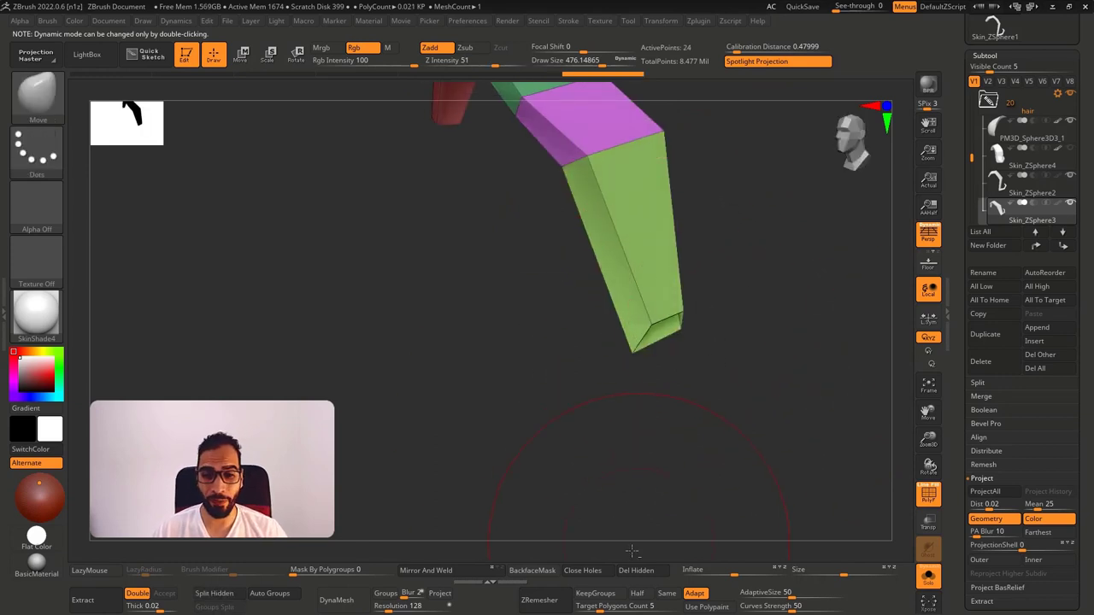
Close the shortened strand's open lower end by bridging its edges with ZModeler, using a draw size of about 48.6.
ctrl+right_drag(654, 412, 713, 396)
key(s)
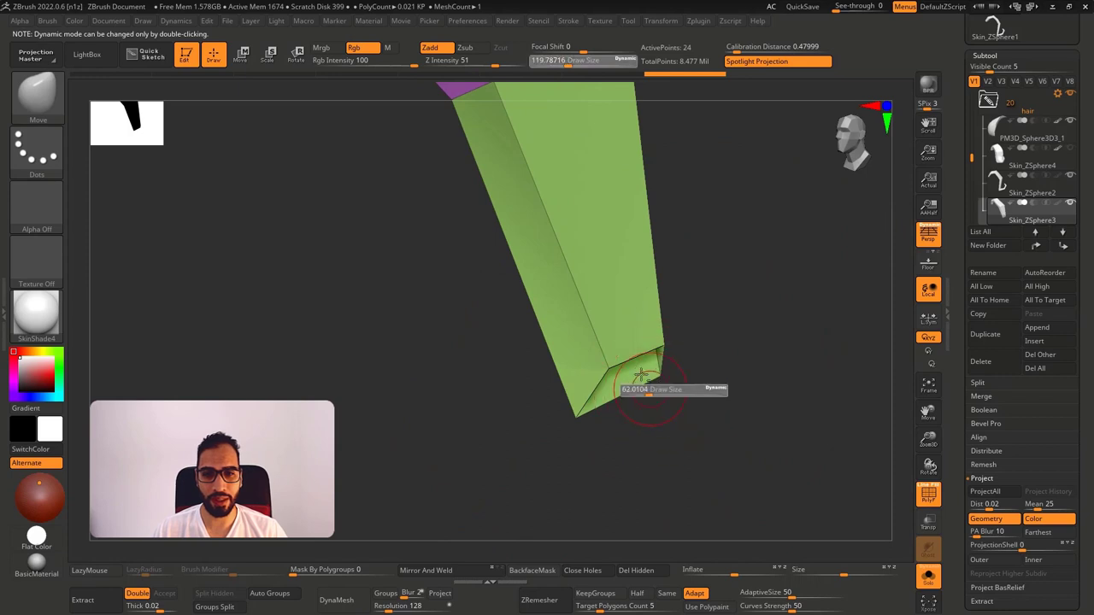
click(644, 385)
key(b)
key(z)
key(m)
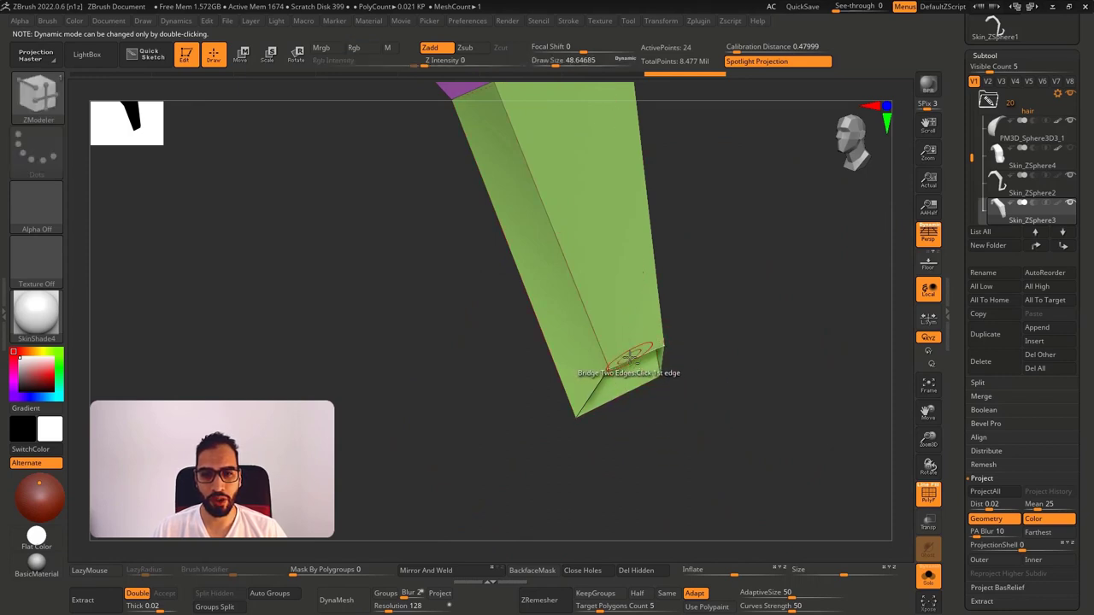
click(627, 388)
mouse_move(628, 389)
ctrl+right_down()
mouse_move(613, 381)
mouse_move(616, 419)
ctrl+right_up()
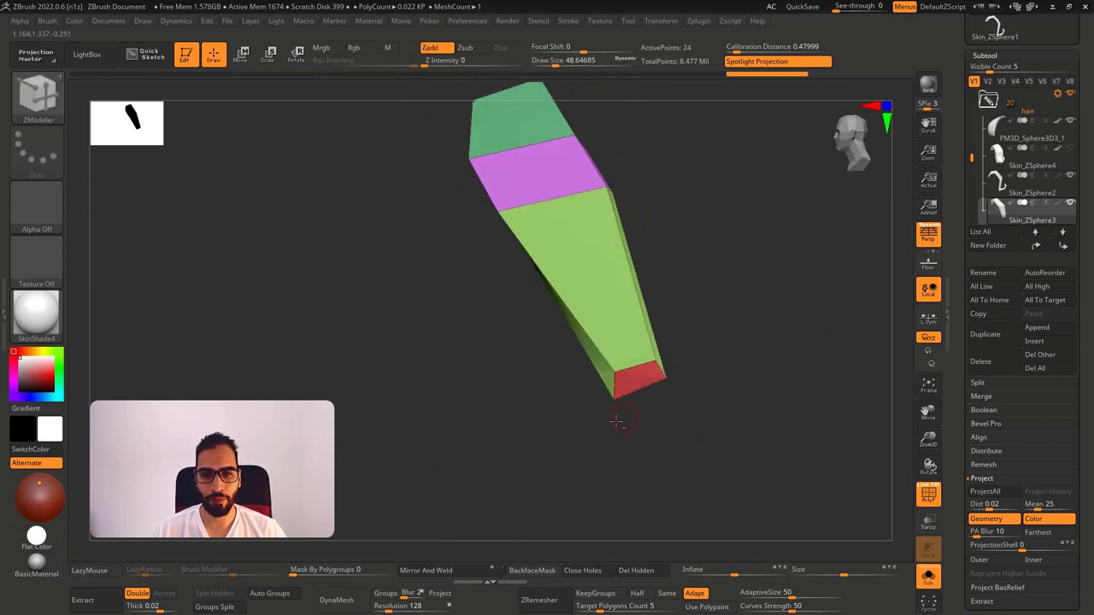
Pull the shortened strand's lower end into a narrower tip with the Move brush at a draw size of about 140.4.
key(s)
click(671, 397)
key(b)
key(m)
key(v)
drag(664, 410, 658, 413)
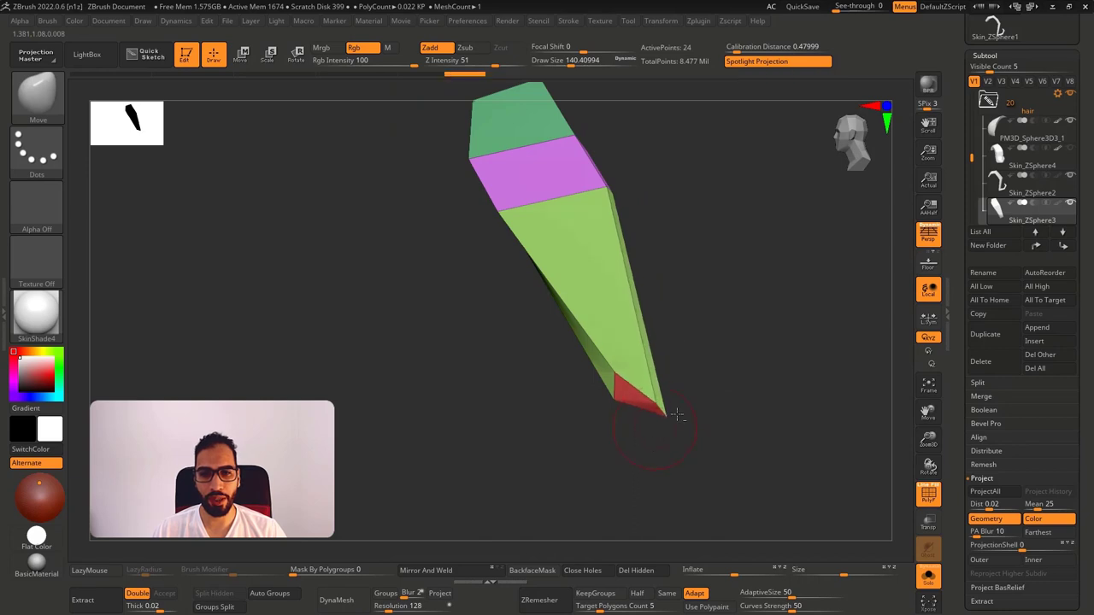
right_drag(657, 419, 718, 417)
ctrl+right_drag(667, 376, 667, 340)
Smooth the shortened strand with dynamic subdivision, show the full character without polyframe, and reselect the first strand, Skin_ZSphere2.
key(d)
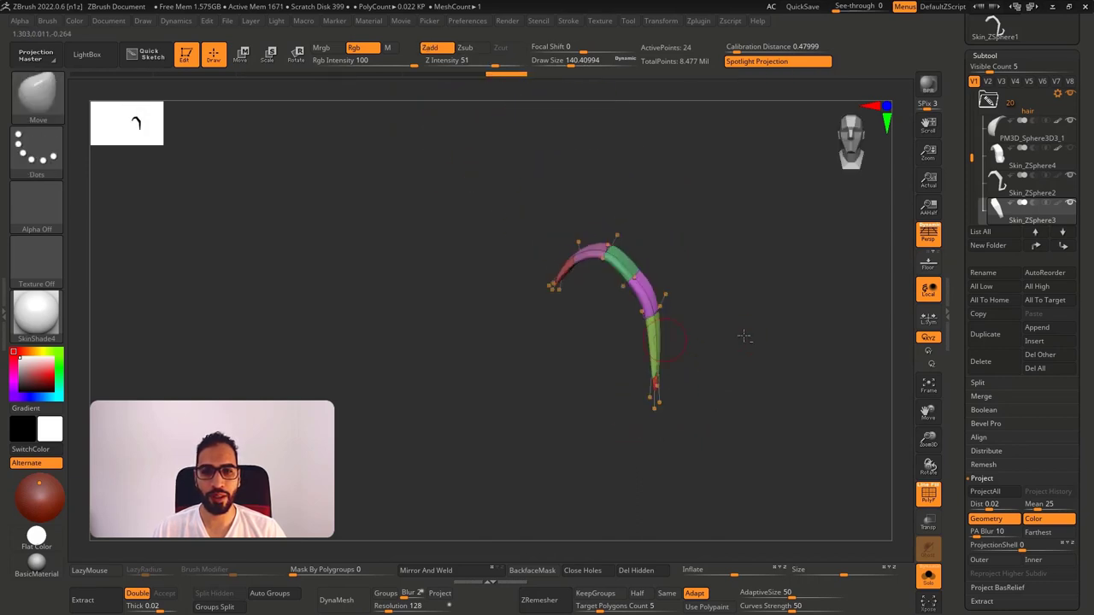
key(alt+s)
key(shift+f)
alt+click(670, 291)
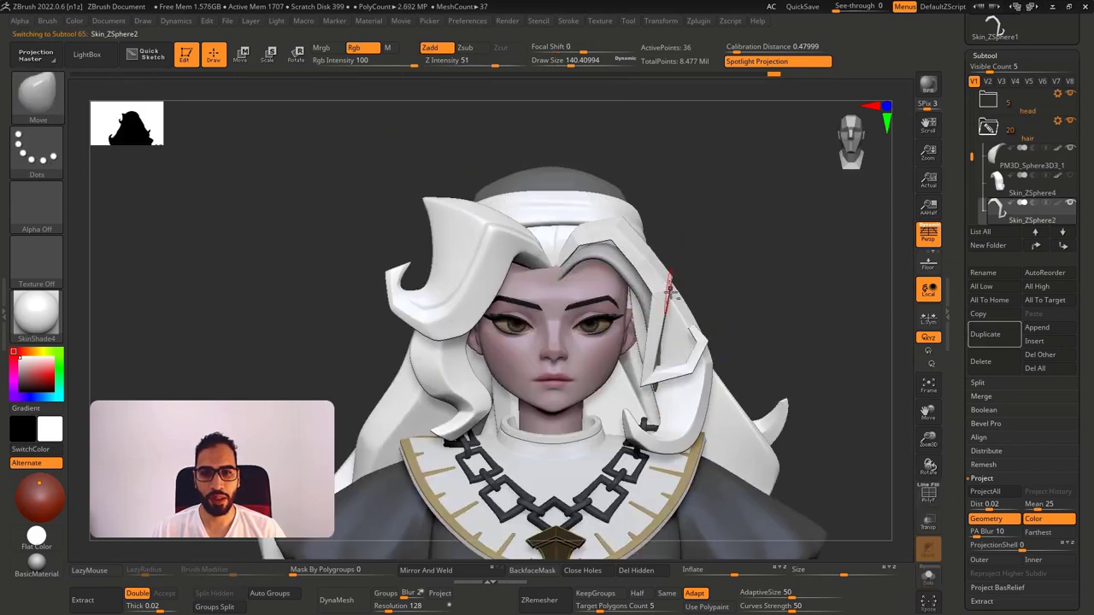
Set the Move brush's draw size to about 364.8 and select the shortened strand, Skin_ZSphere3, near its root.
right_drag(733, 350, 754, 364)
key(s)
drag(564, 281, 581, 281)
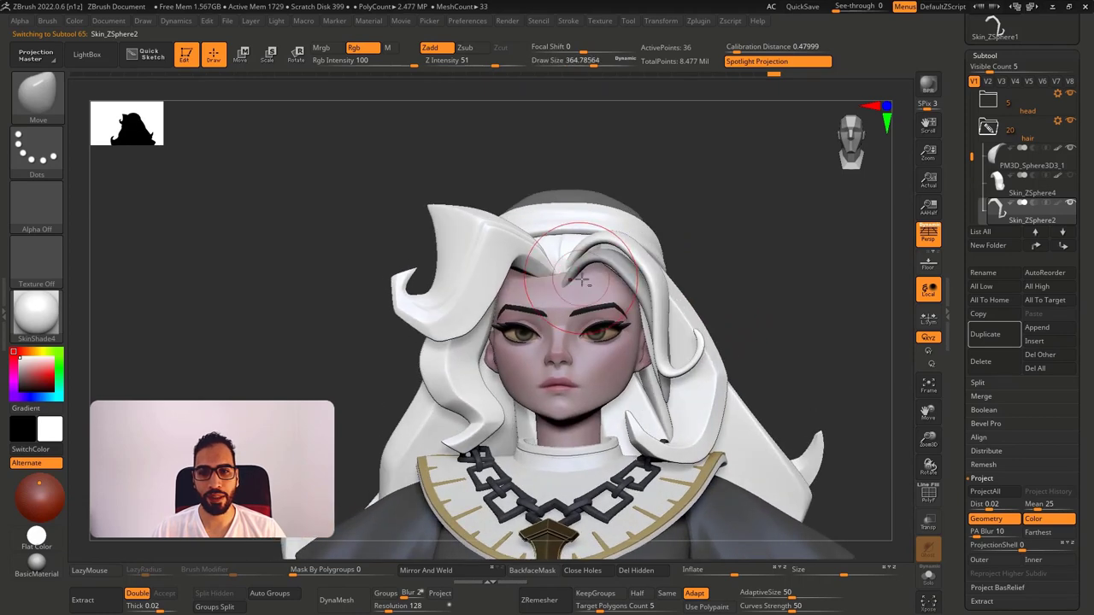
mouse_move(593, 287)
right_down()
mouse_move(567, 284)
mouse_move(573, 271)
right_up()
alt+click(570, 285)
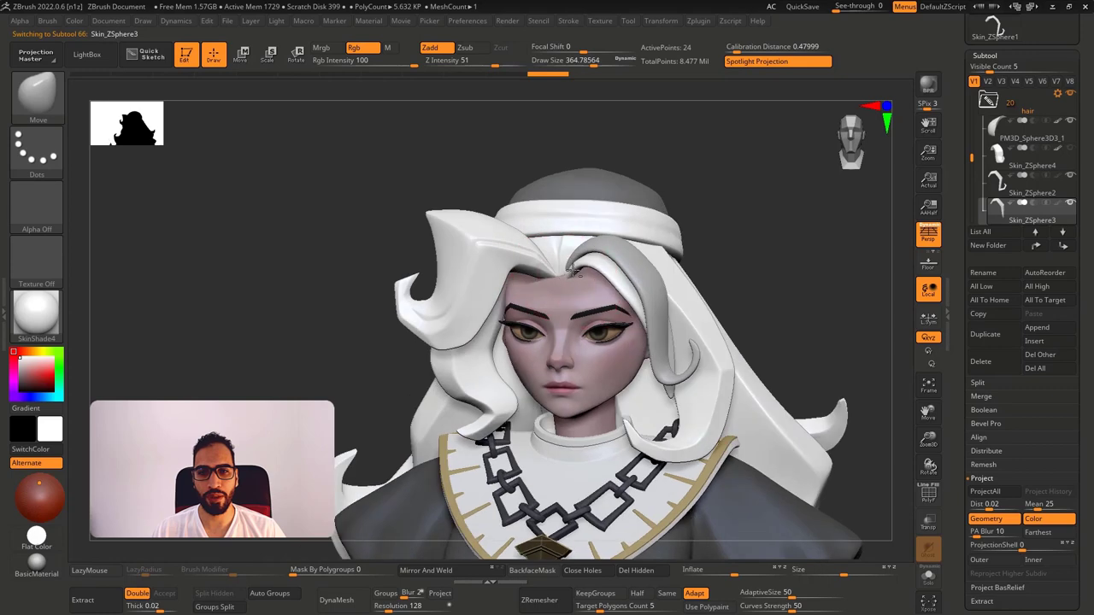
Reshape the inner hair strand beside the forehead with the Move brush, working from the front and the side.
drag(576, 265, 578, 264)
right_drag(581, 272, 571, 273)
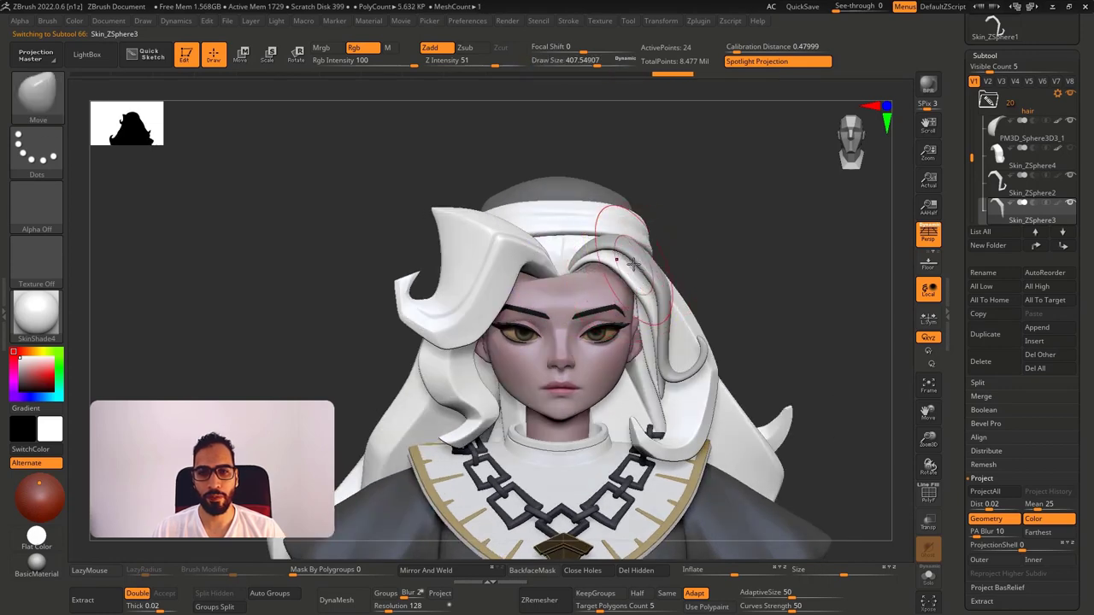
key(shift+s)
key(ctrl+z)
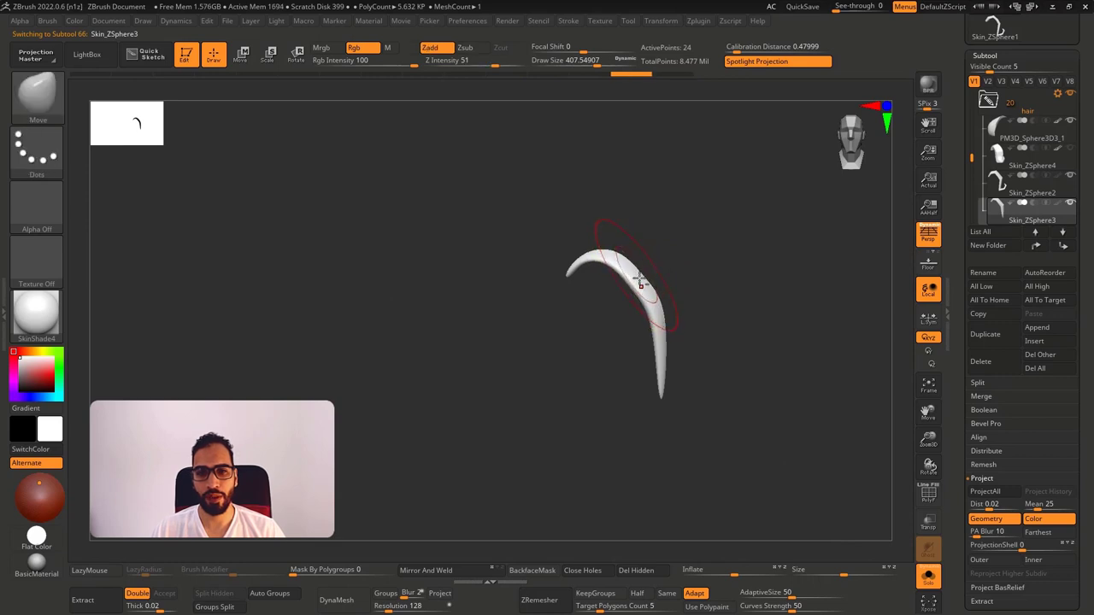
key(shift+s)
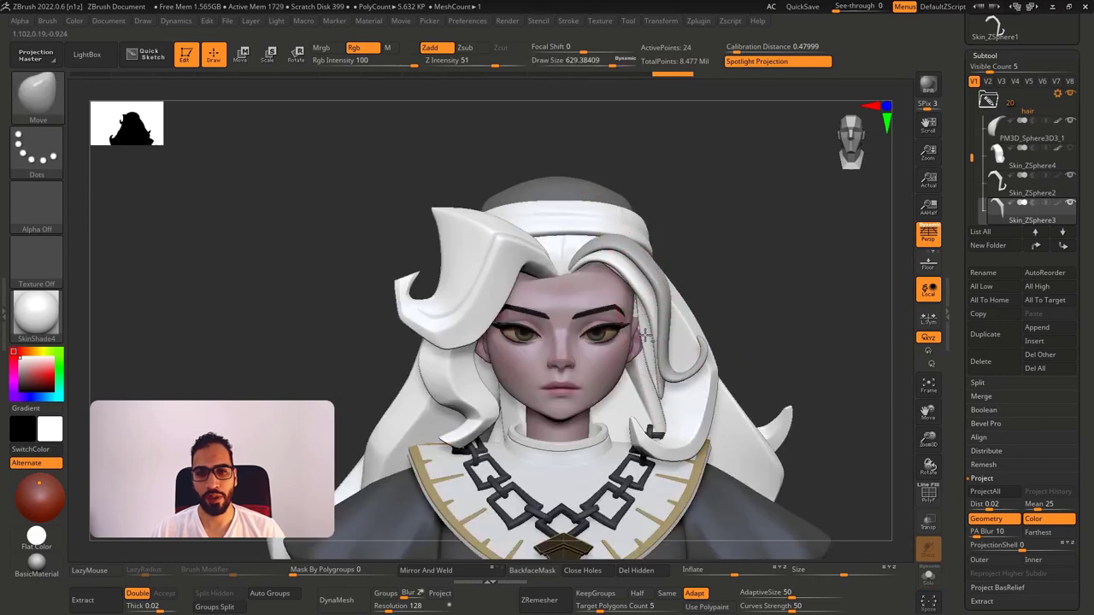
right_drag(690, 299, 683, 296)
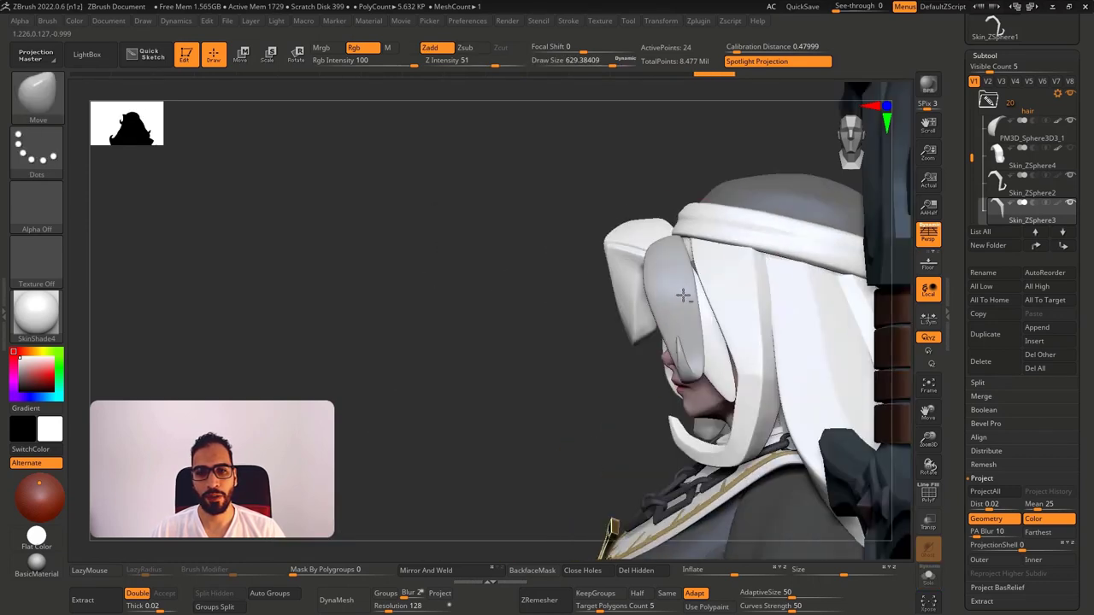
drag(692, 270, 717, 254)
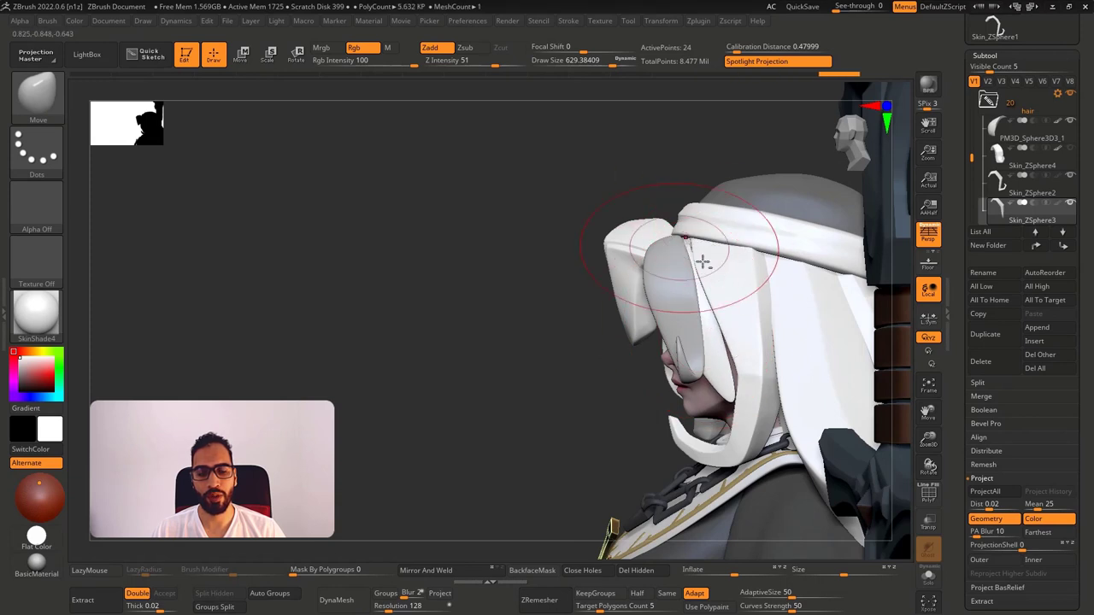
right_drag(703, 261, 728, 247)
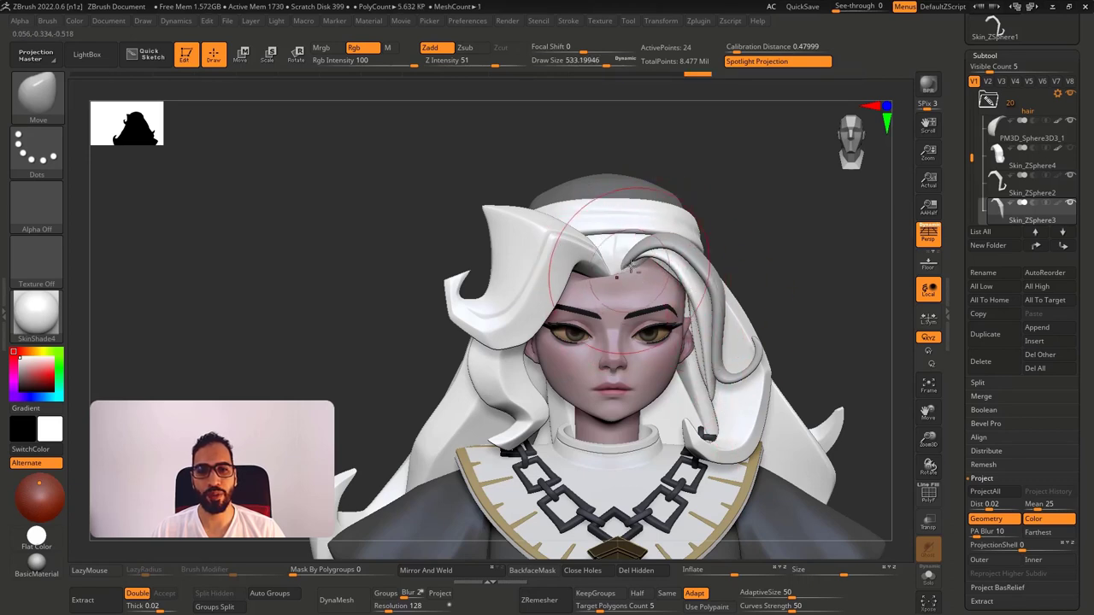
mouse_move(706, 303)
ctrl+right_down()
mouse_move(679, 298)
mouse_move(709, 296)
ctrl+right_up()
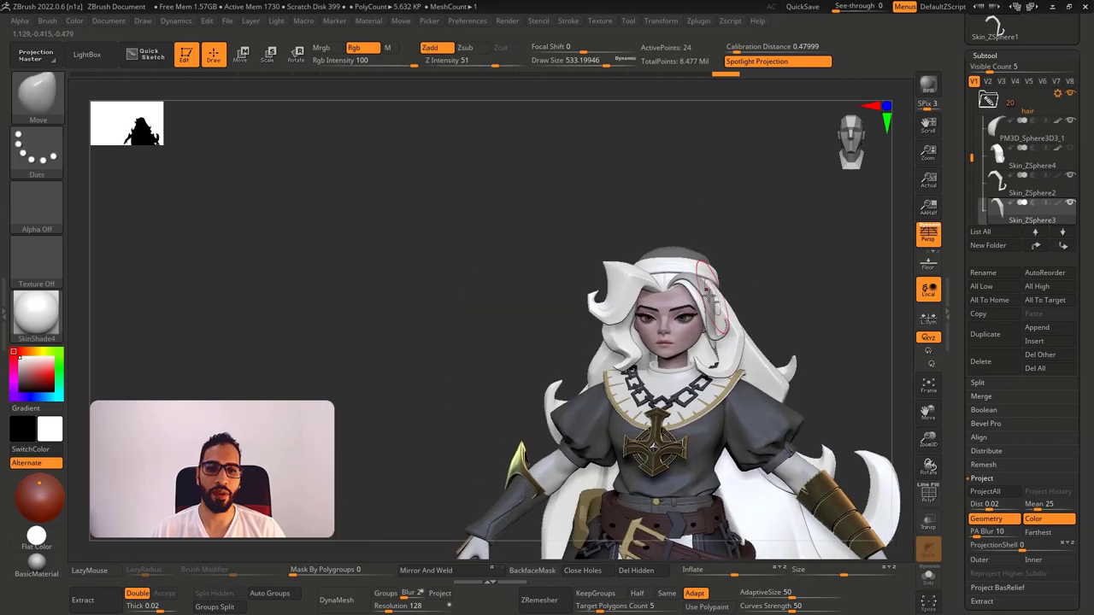
Fill the two grey front hair strands, Skin_ZSphere3 and Skin_ZSphere2, with white.
click(76, 21)
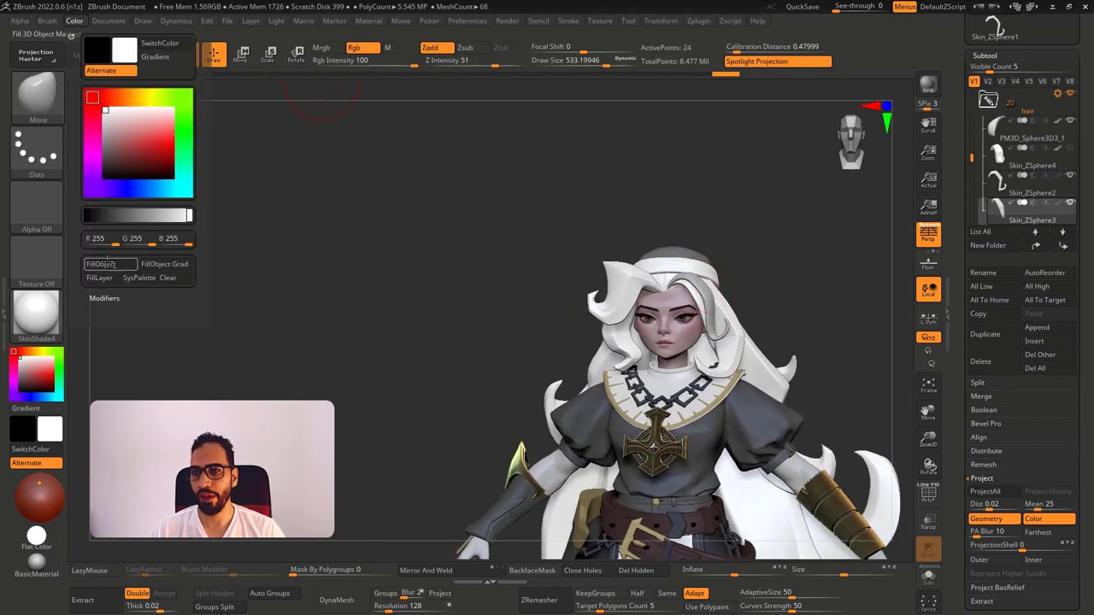
click(104, 263)
key(ctrl+shift+d)
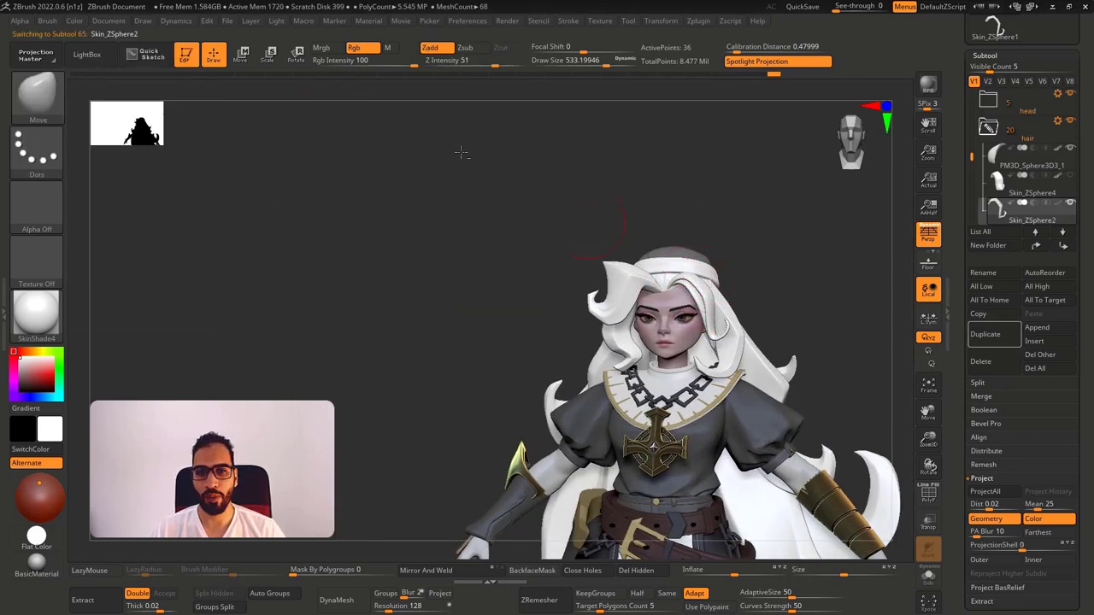
click(75, 20)
click(116, 264)
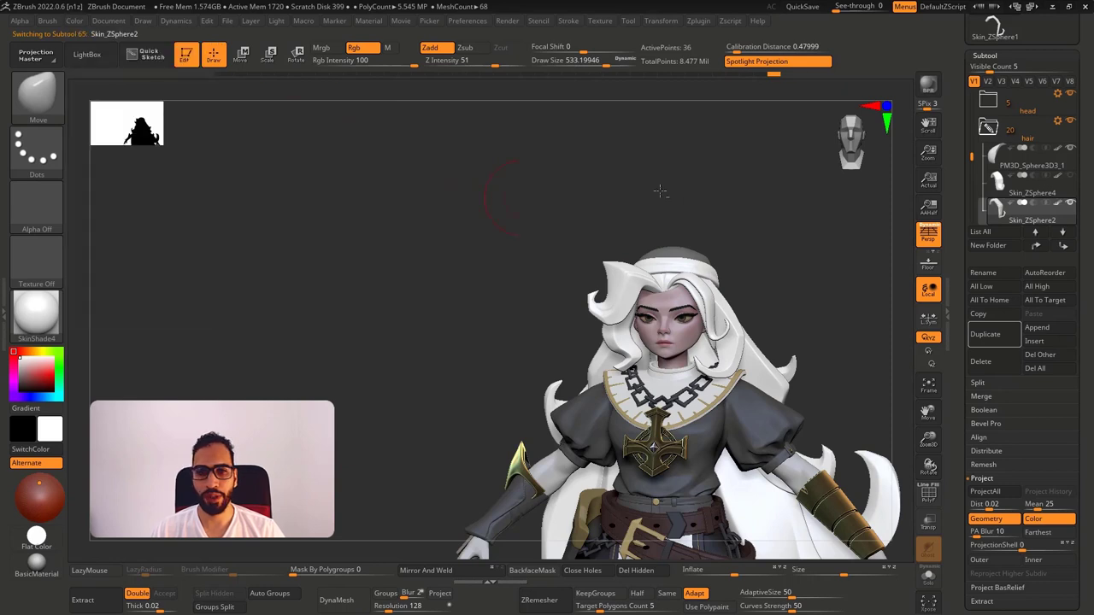
Examine the white hair strands against the whole character and close up around the face.
drag(740, 213, 620, 217)
alt+drag(731, 284, 602, 190)
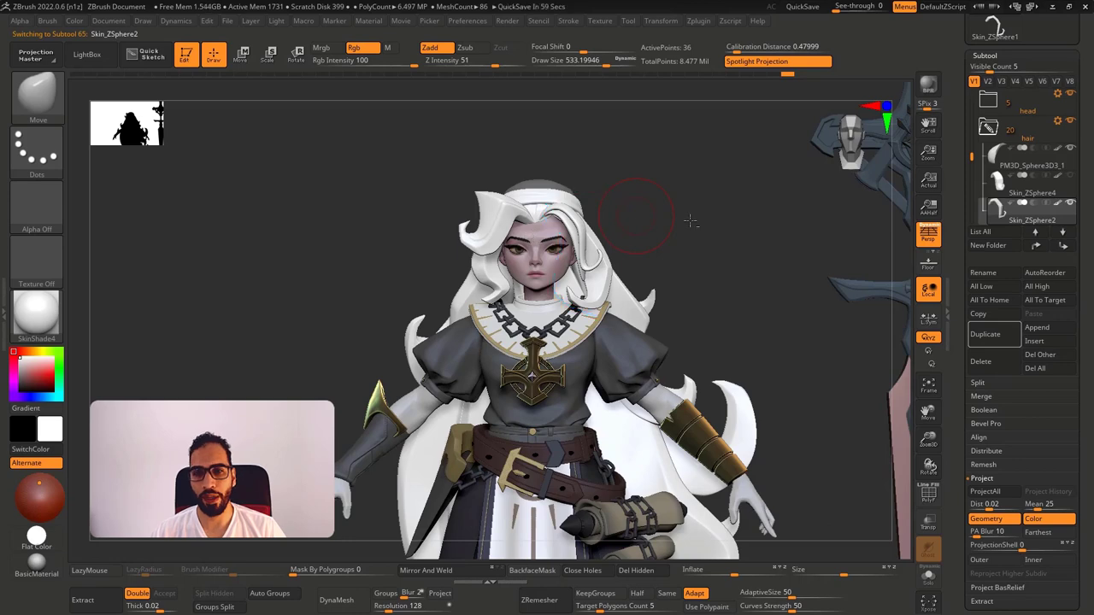
drag(691, 222, 704, 187)
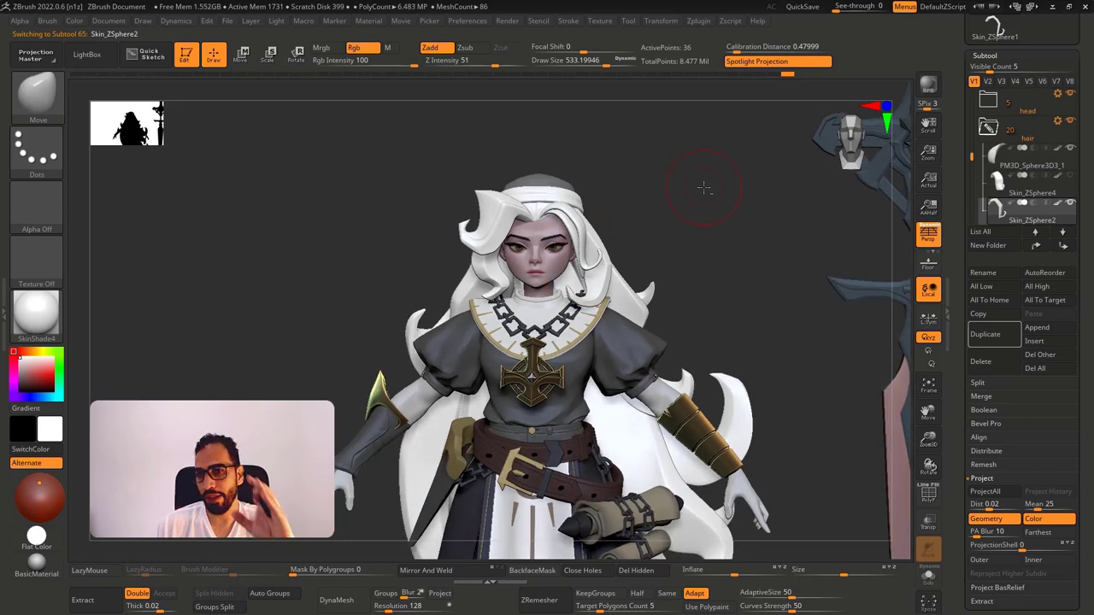
key(alt+s)
key(alt+s)
ctrl+right_drag(641, 213, 618, 257)
key(alt+s)
key(shift+alt+s)
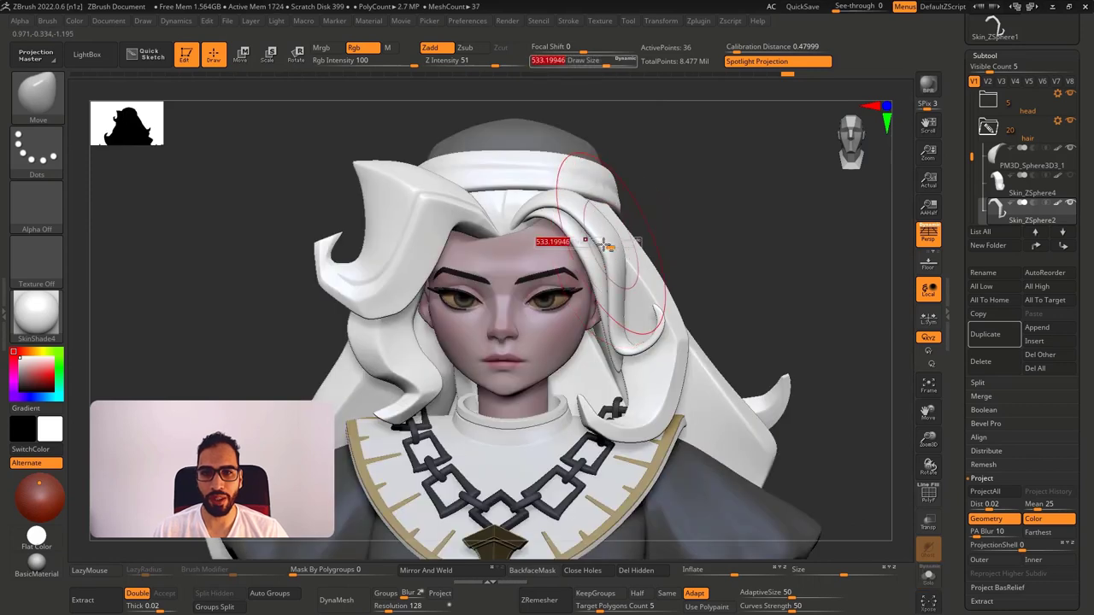
key(shift+alt+s)
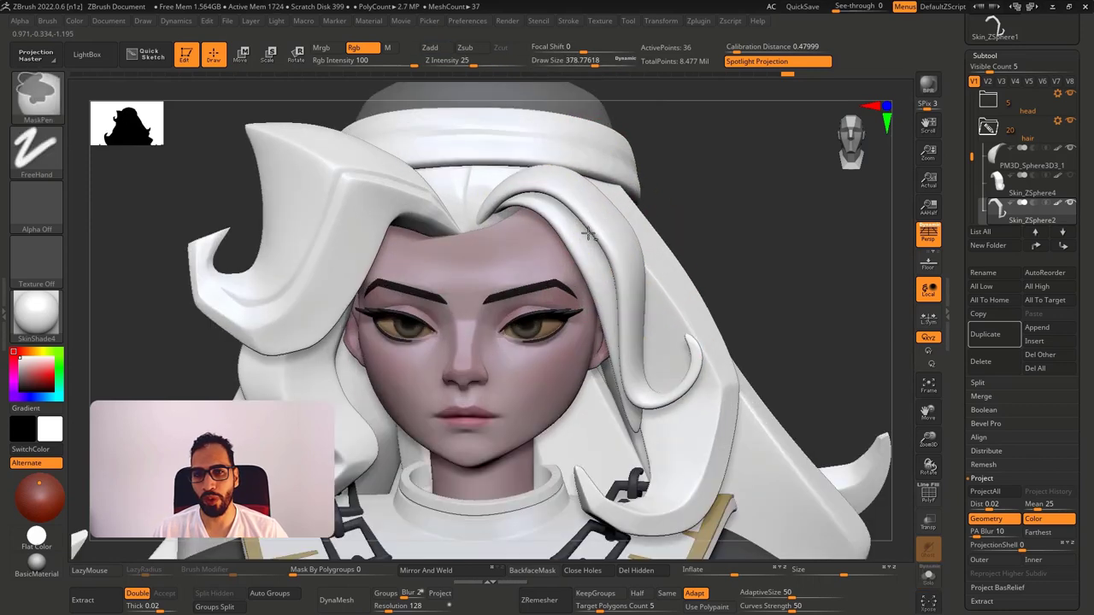
Isolate the curled front hair strand, check its polygroups, and subdivide it to level 4.
right_drag(618, 249, 675, 257)
key(shift+d)
key(shift+f)
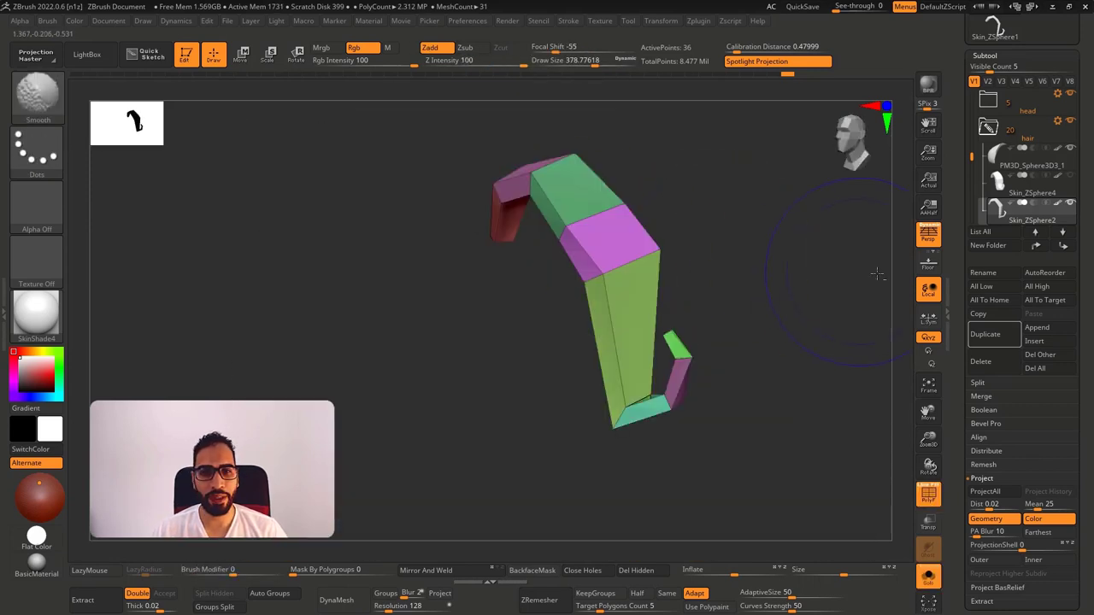
key(shift+f)
click(1000, 55)
click(984, 69)
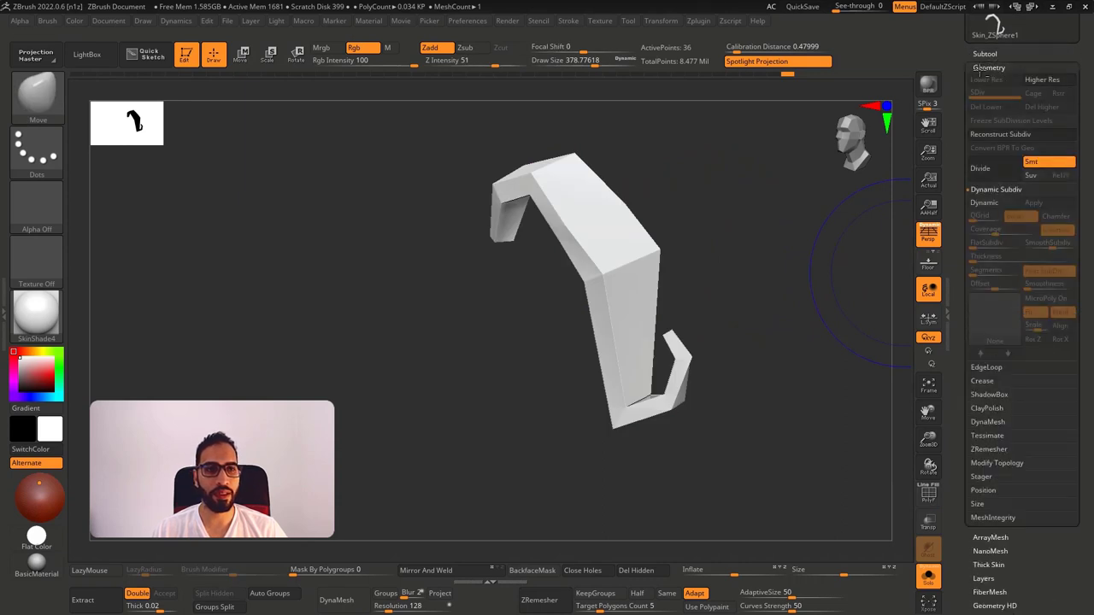
key(d)
key(d)
key(d)
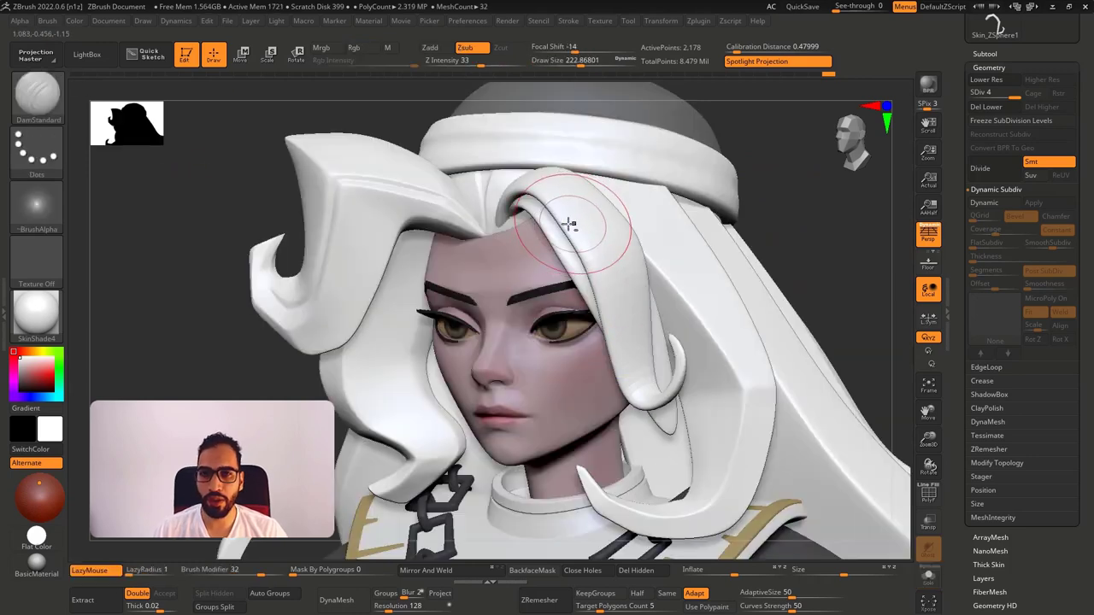
Subdivide the curled strand to level 5 and carve a groove along its upper root area with DamStandard at draw size about 108.
right_drag(577, 220, 573, 203)
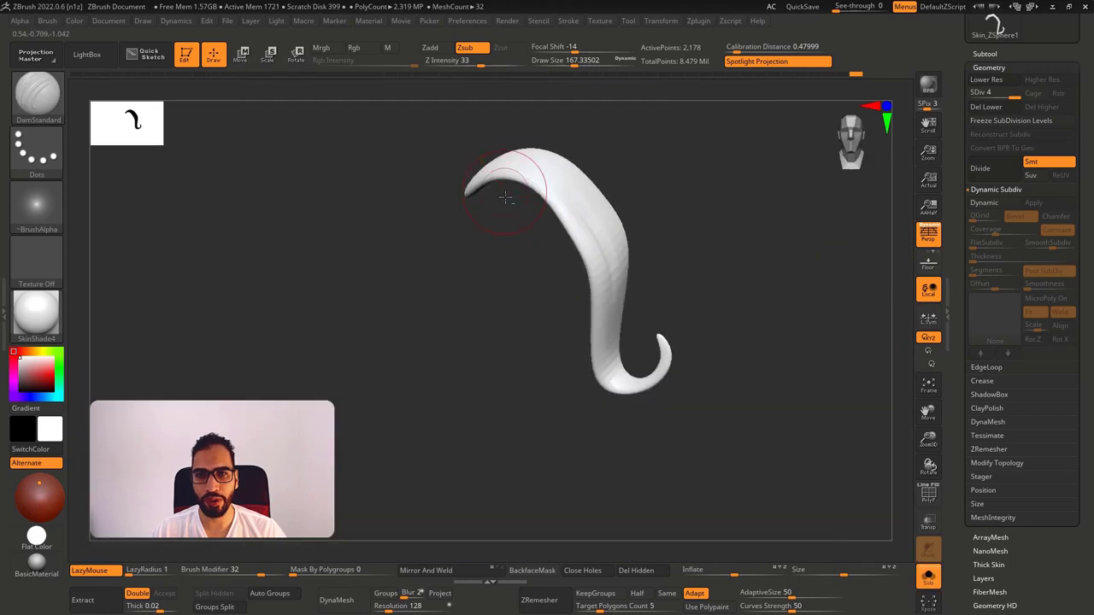
mouse_move(522, 248)
right_down()
mouse_move(556, 242)
mouse_move(571, 211)
mouse_move(599, 209)
right_up()
key(ctrl+d)
drag(543, 207, 645, 186)
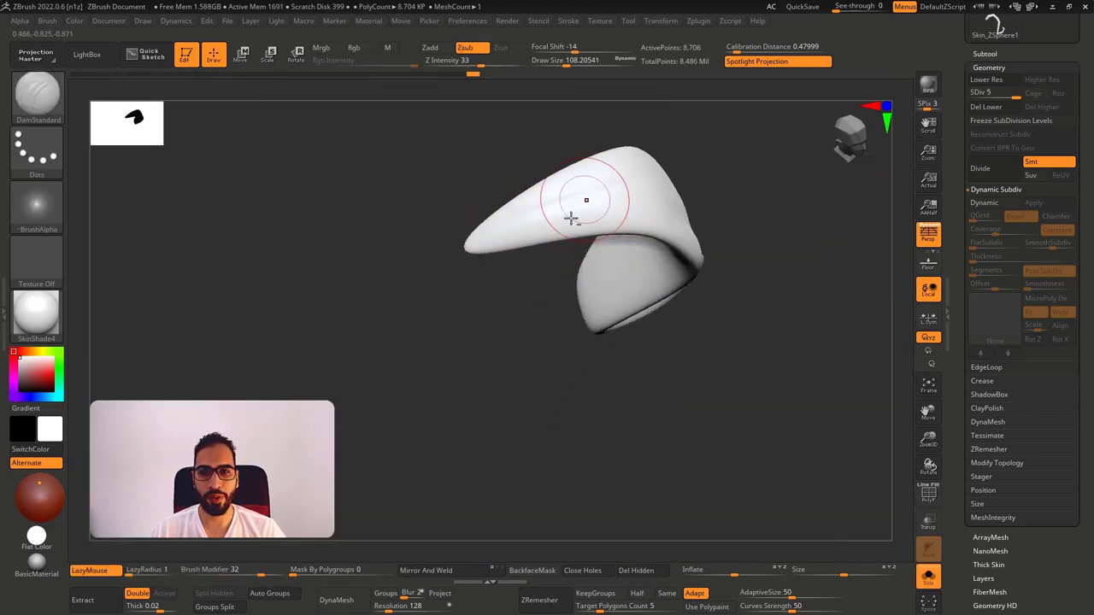
right_drag(571, 219, 528, 214)
shift+drag(528, 215, 658, 181)
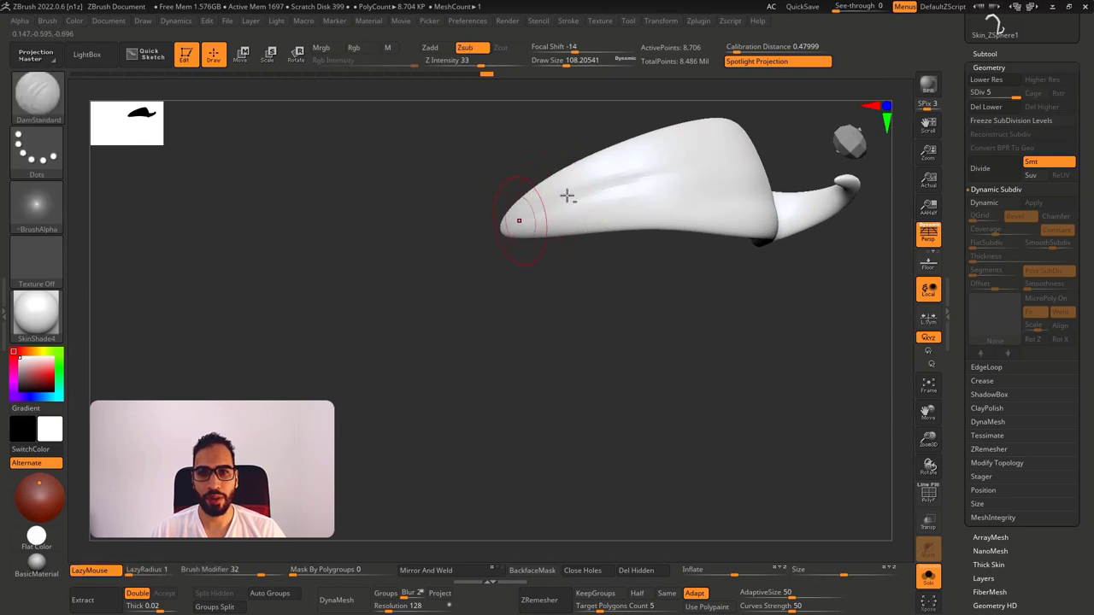
Extend the DamStandard grooves along the curled strand, from its rounded root end across the broad outer face.
right_drag(624, 196, 864, 210)
shift+drag(610, 192, 701, 191)
right_drag(701, 191, 635, 176)
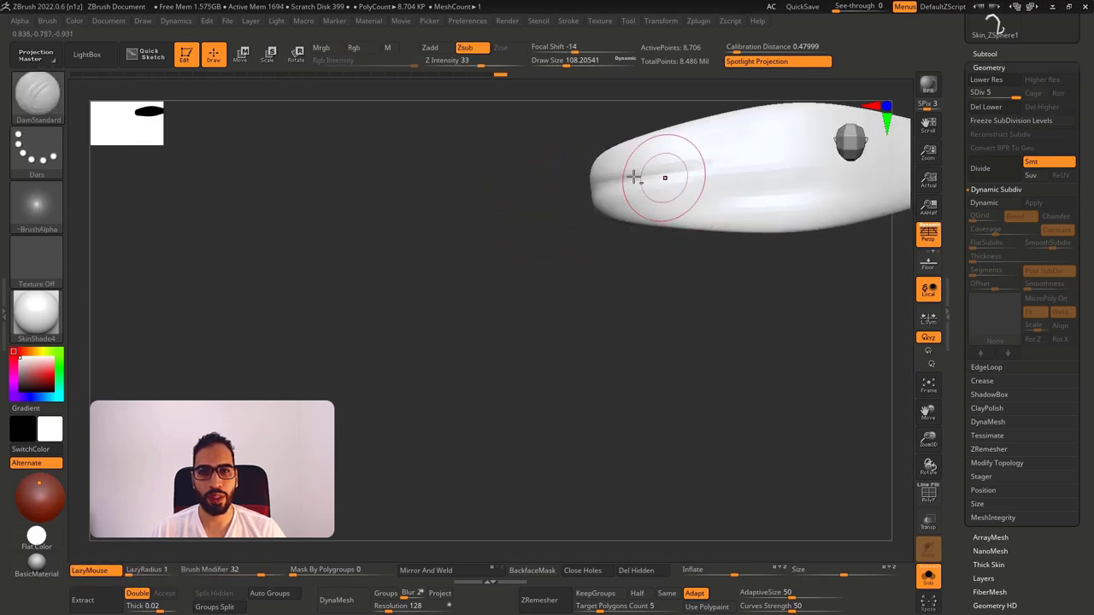
drag(635, 176, 673, 163)
mouse_move(674, 162)
right_down()
mouse_move(655, 154)
mouse_move(656, 193)
mouse_move(376, 195)
right_up()
right_drag(376, 194, 526, 202)
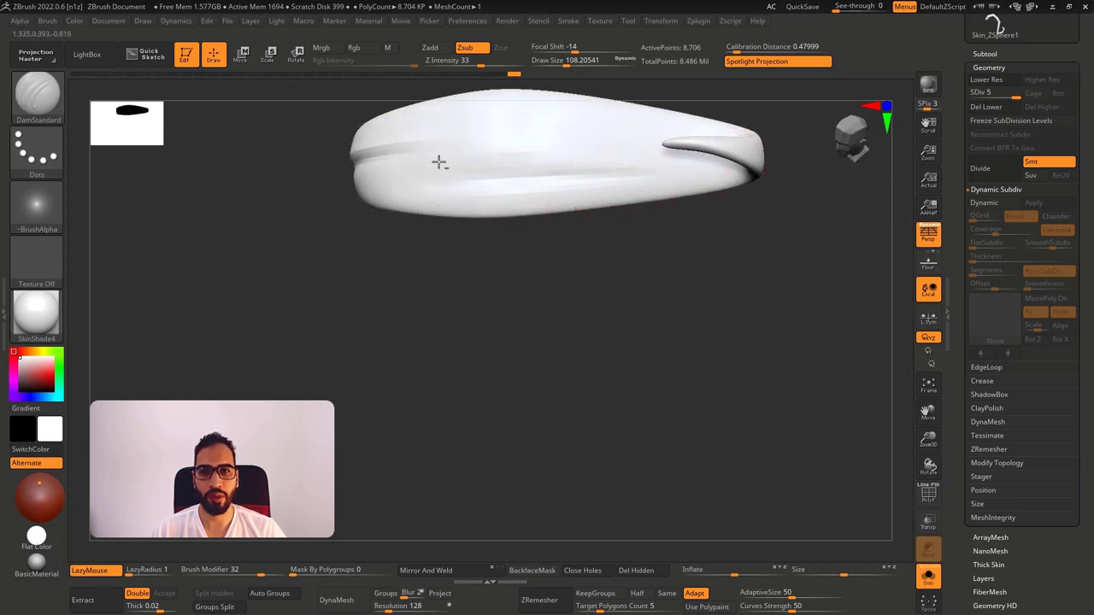
mouse_move(586, 154)
right_down()
mouse_move(598, 212)
mouse_move(620, 198)
mouse_move(608, 237)
mouse_move(726, 233)
mouse_move(550, 244)
mouse_move(621, 203)
mouse_move(523, 190)
right_up()
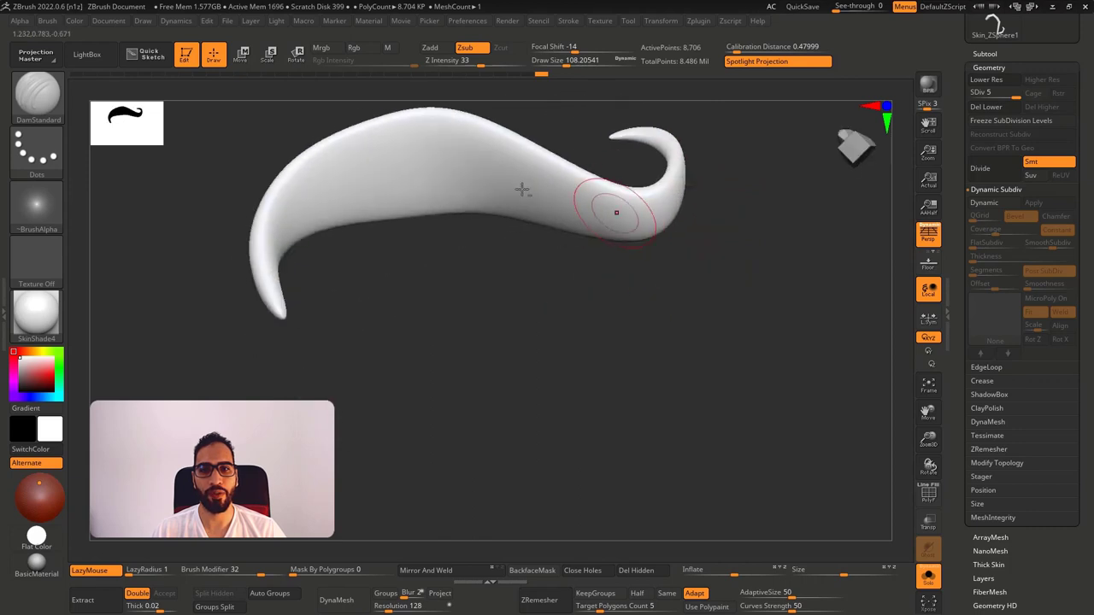
Drop the strand to subdivision level 4 and carve broad grooves across its inner face with DamStandard at draw size about 197.
drag(424, 154, 628, 245)
key(ctrl+z)
key(shift+d)
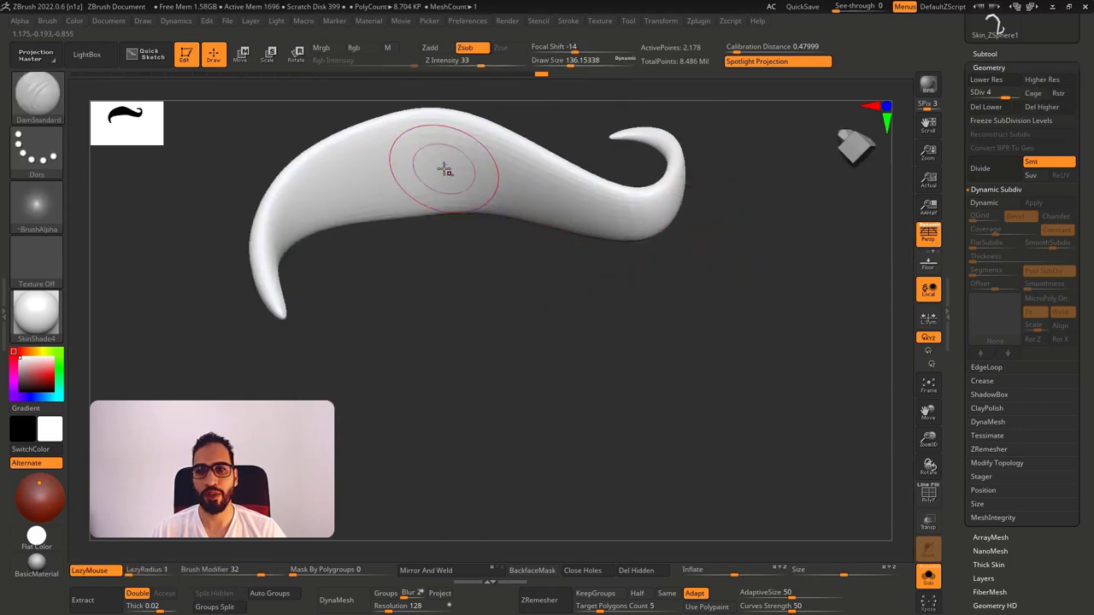
key(bracketright)
key(bracketright)
drag(432, 160, 436, 170)
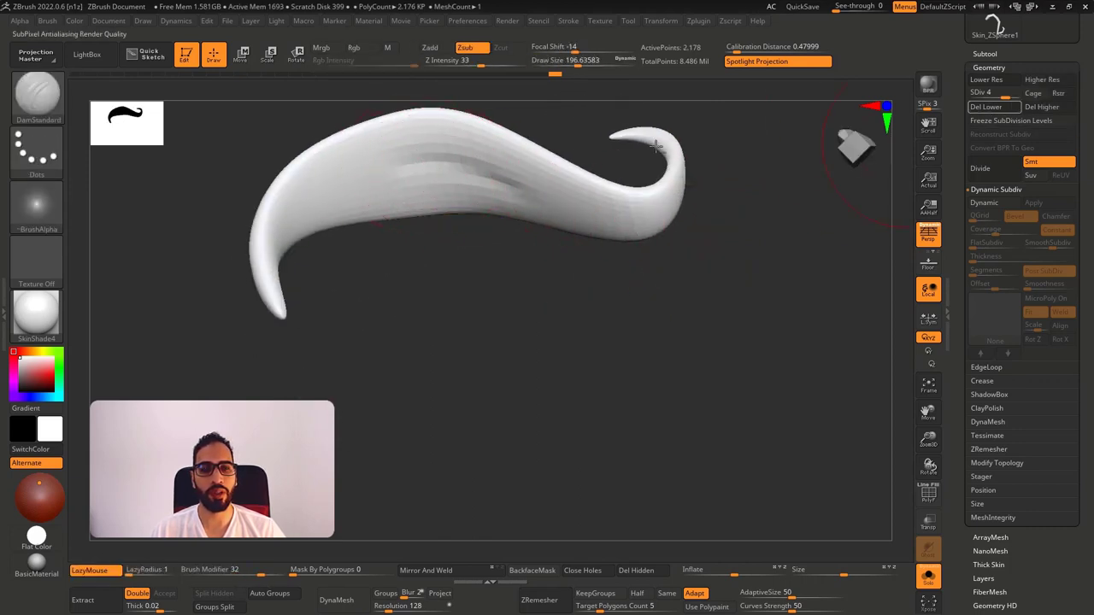
mouse_move(501, 188)
mouse_down()
mouse_move(388, 180)
mouse_move(354, 206)
mouse_up()
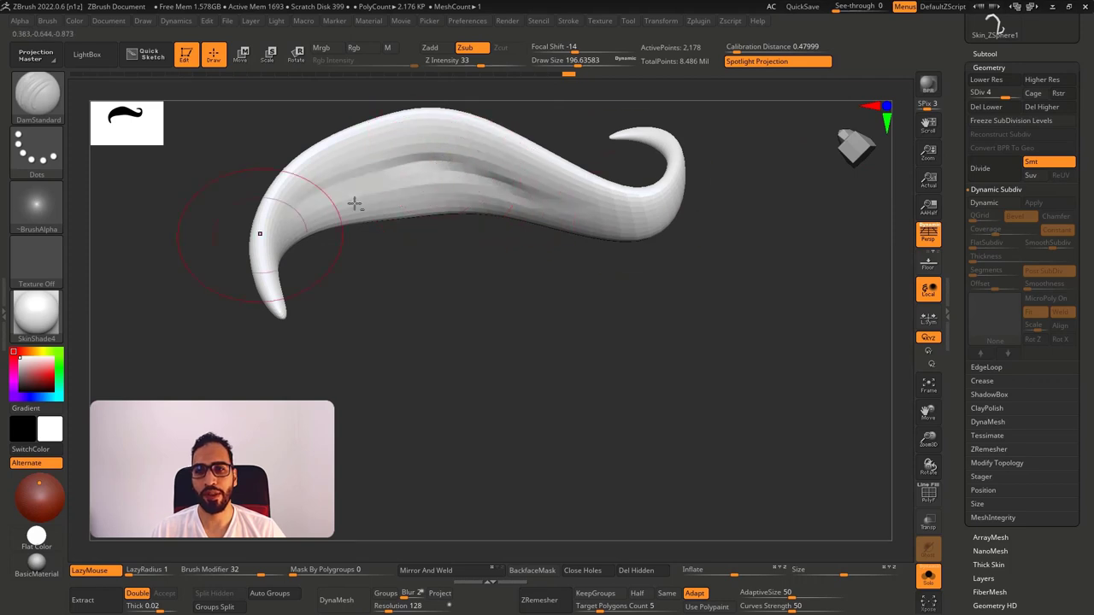
Refine and smooth the grooves down the strand's length at draw size about 136, raising it to subdivision level 5.
mouse_move(354, 206)
shift+right_down()
mouse_move(349, 228)
mouse_move(381, 299)
mouse_move(535, 236)
shift+right_up()
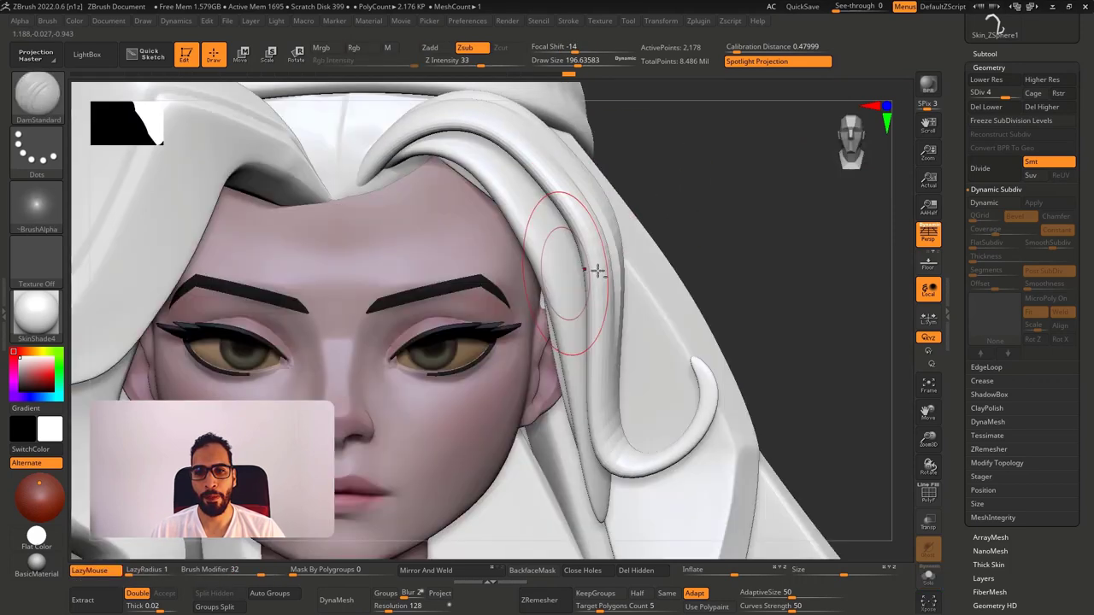
key(s)
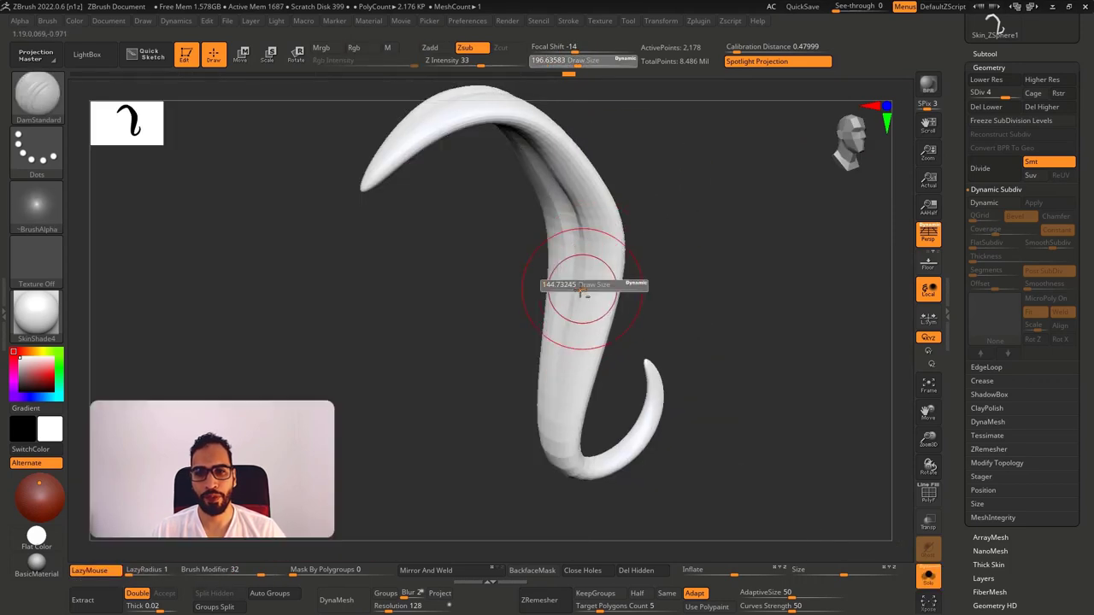
drag(581, 291, 579, 291)
right_drag(568, 327, 591, 322)
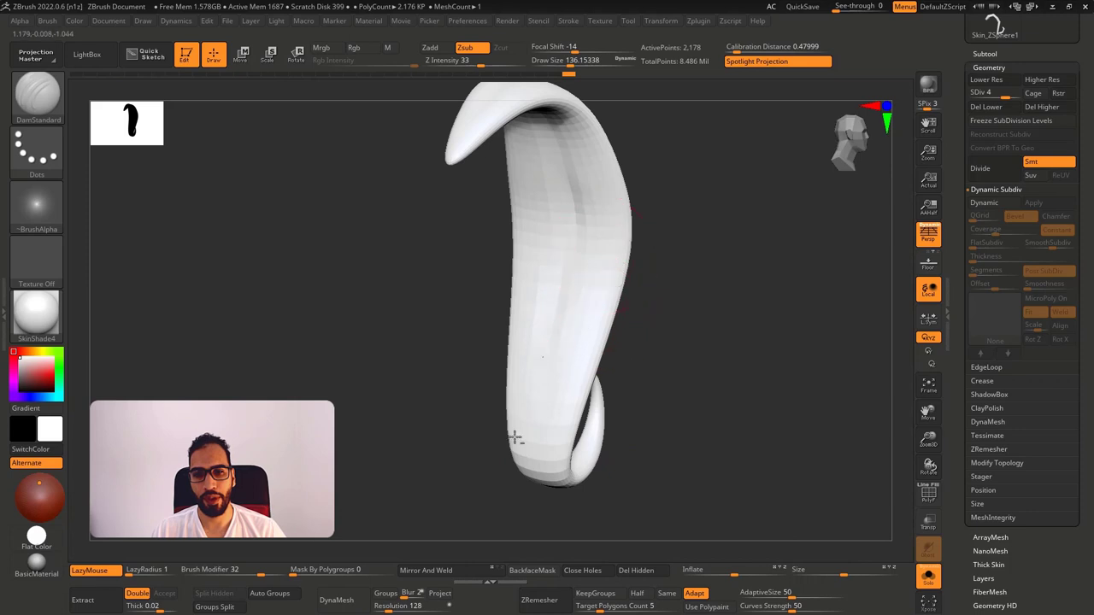
shift+drag(556, 367, 606, 261)
key(d)
mouse_move(606, 262)
right_down()
mouse_move(557, 351)
mouse_move(564, 181)
right_up()
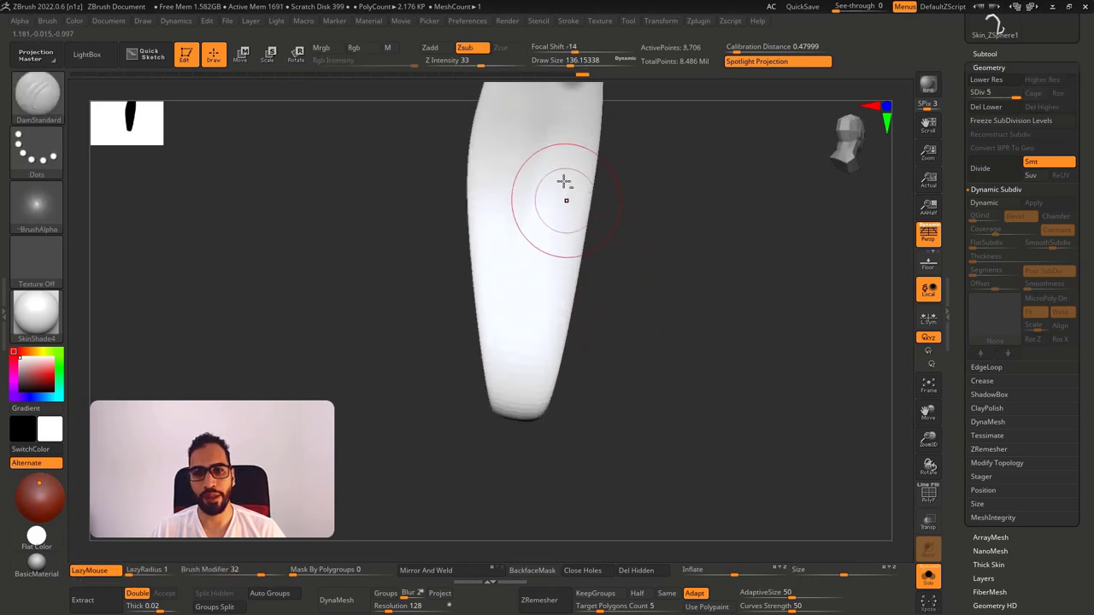
shift+drag(555, 214, 557, 191)
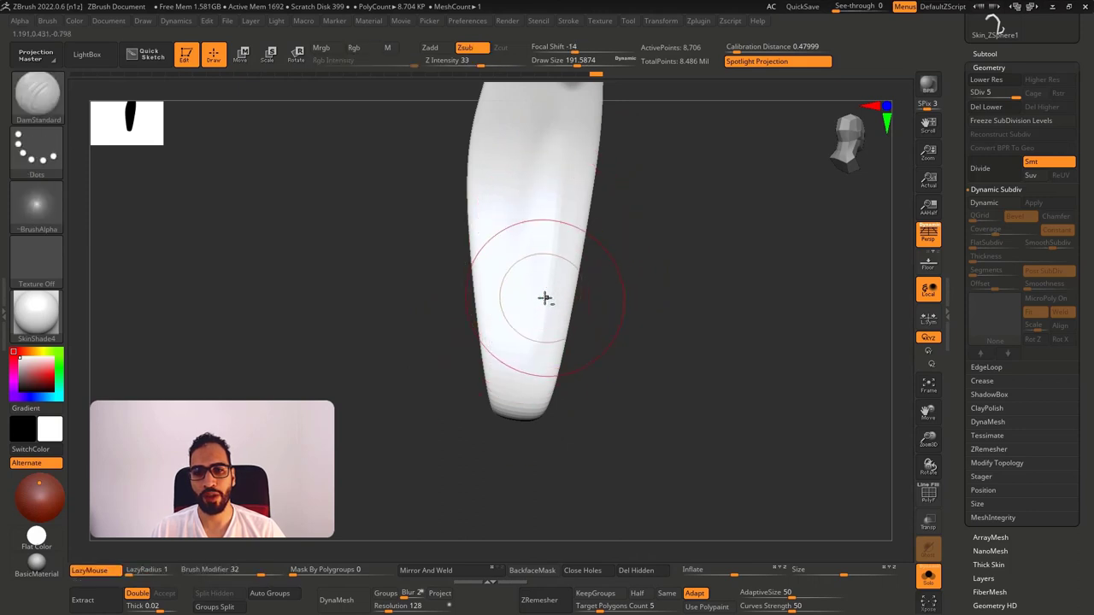
Carve a finer groove down the strand's long flat face with DamStandard at draw size about 120, checking it up to the curled tip.
mouse_move(512, 390)
right_down()
mouse_move(526, 301)
mouse_move(498, 410)
mouse_move(526, 365)
right_up()
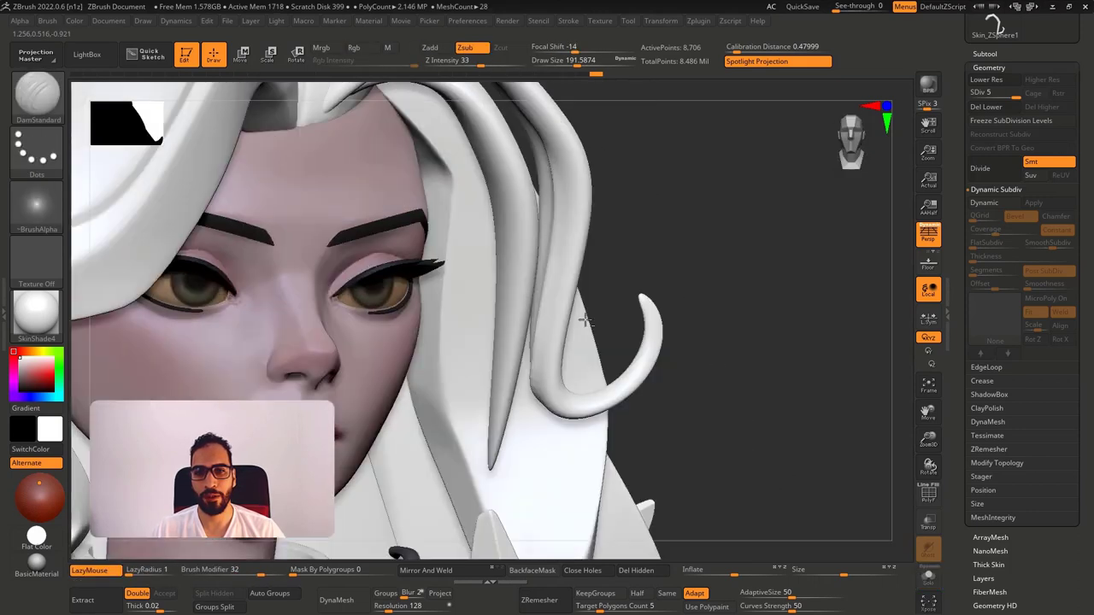
mouse_move(587, 317)
right_down()
mouse_move(564, 217)
mouse_move(547, 279)
right_up()
key(s)
drag(548, 278, 542, 278)
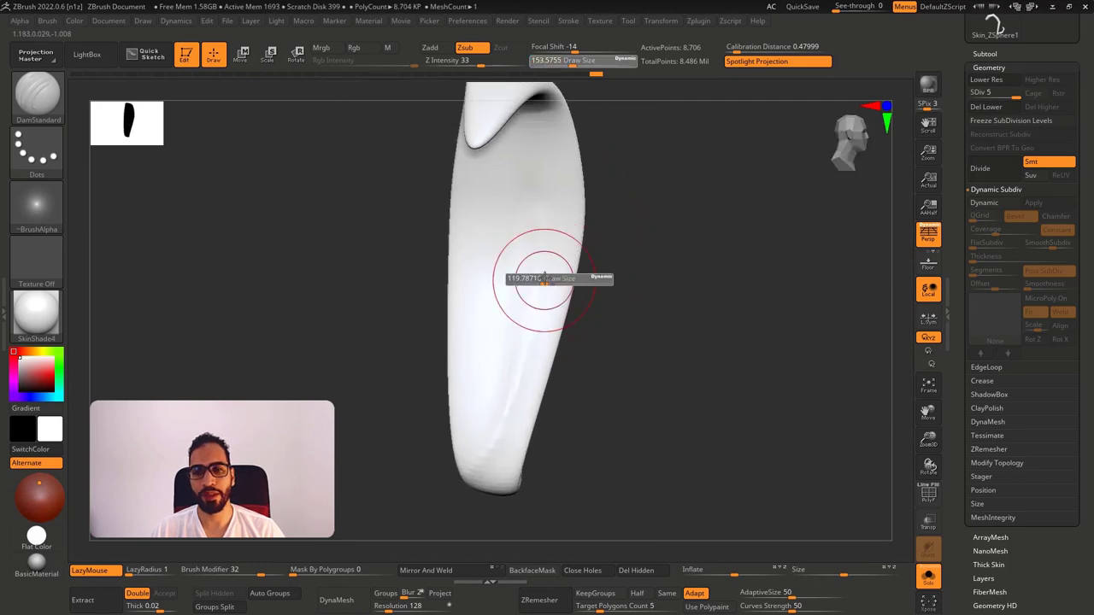
mouse_move(542, 279)
right_down()
mouse_move(550, 239)
mouse_move(517, 263)
right_up()
drag(538, 126, 526, 207)
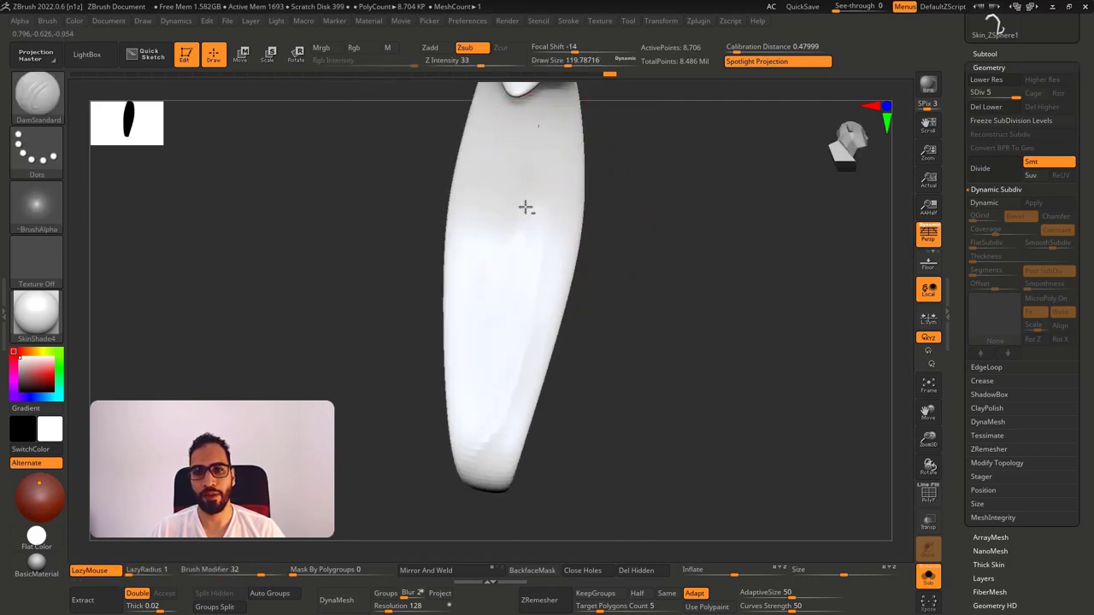
right_drag(505, 304, 607, 280)
key(alt+s)
key(alt+s)
alt+right_drag(630, 396, 581, 313)
ctrl+right_drag(581, 313, 605, 376)
right_drag(605, 376, 594, 407)
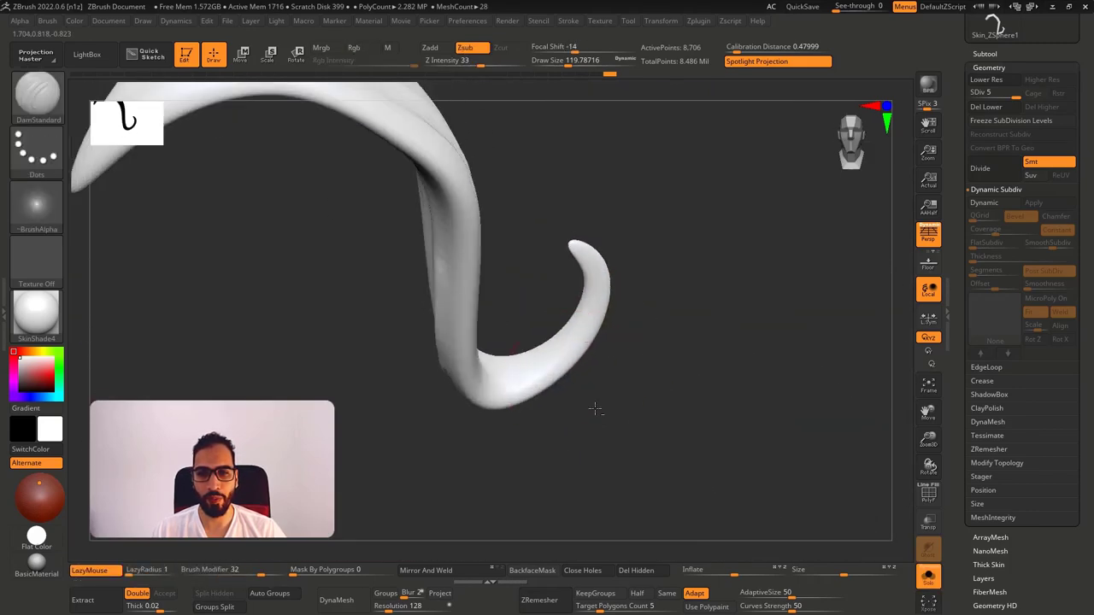
Drop the strand to subdivision level 4 and carve a groove along its curled lower end with DamStandard at draw size about 87.
right_drag(558, 371, 587, 299)
mouse_move(533, 357)
shift+mouse_down()
mouse_move(525, 371)
mouse_move(599, 291)
shift+mouse_up()
drag(496, 387, 487, 393)
key(ctrl+z)
key(shift+d)
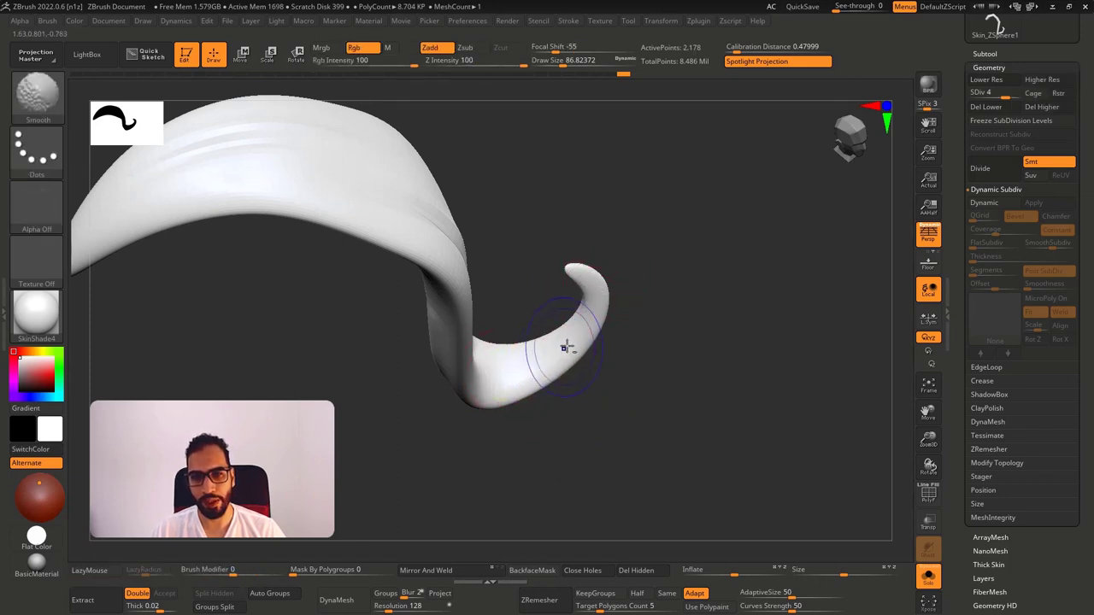
right_drag(568, 346, 590, 315)
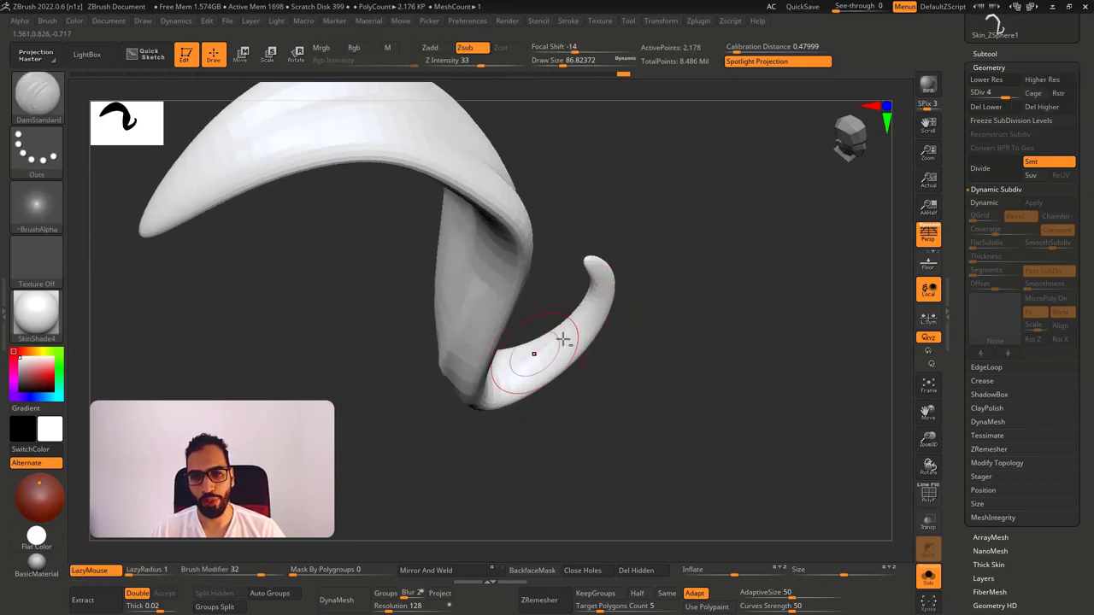
right_drag(526, 368, 583, 313)
Raise the strand to subdivision level 5 and rework the groove around the curled end toward the tip.
key(d)
mouse_move(490, 378)
right_down()
mouse_move(502, 382)
mouse_move(530, 280)
mouse_move(581, 312)
right_up()
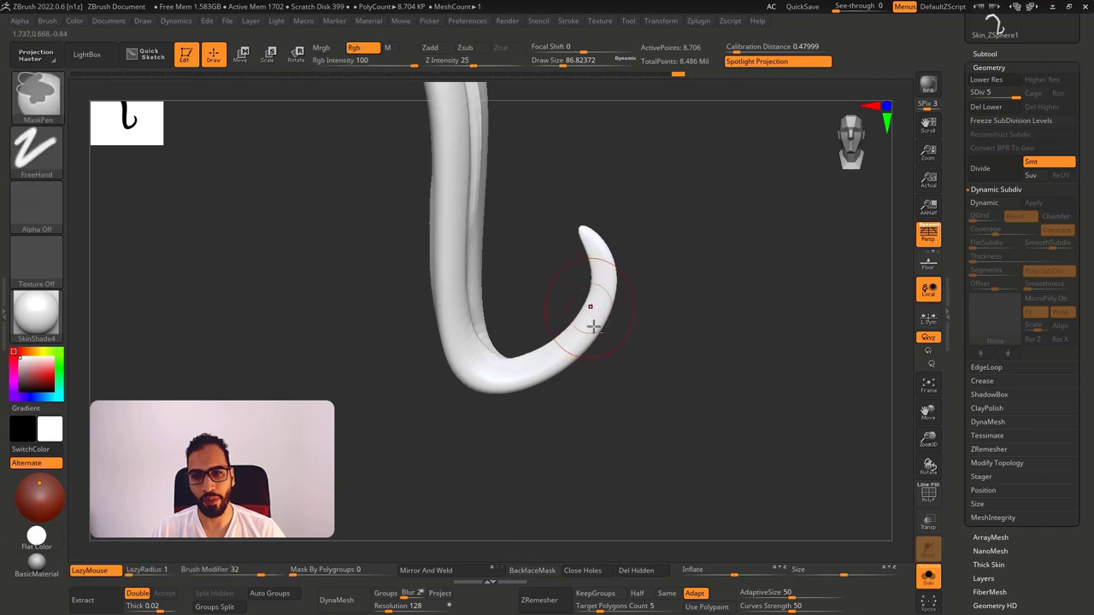
key(ctrl+z)
right_drag(540, 348, 541, 386)
key(ctrl+z)
drag(500, 353, 610, 280)
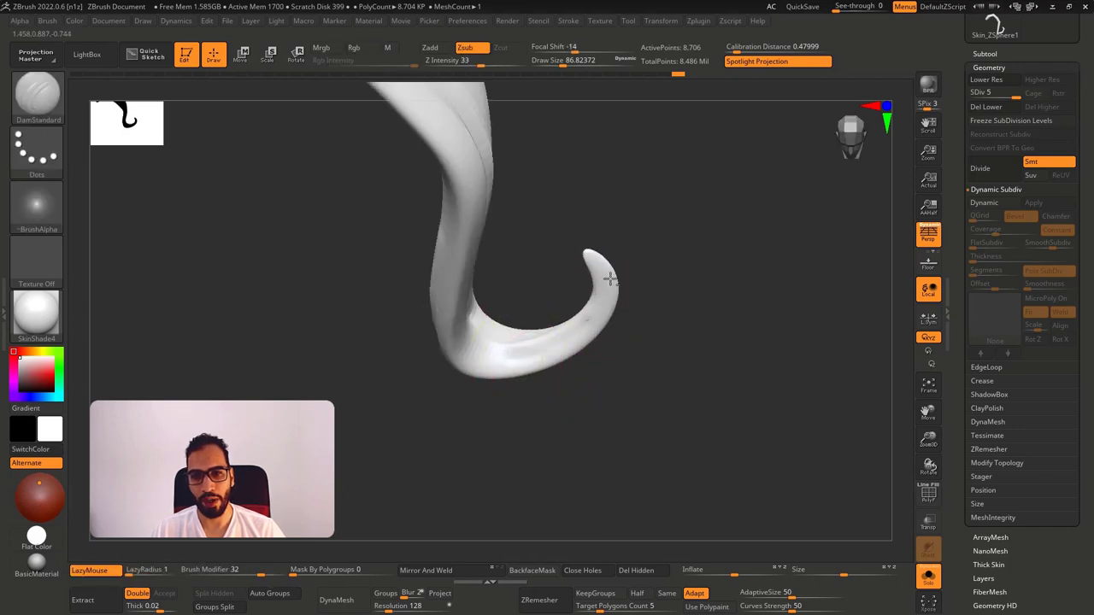
right_drag(522, 357, 616, 262)
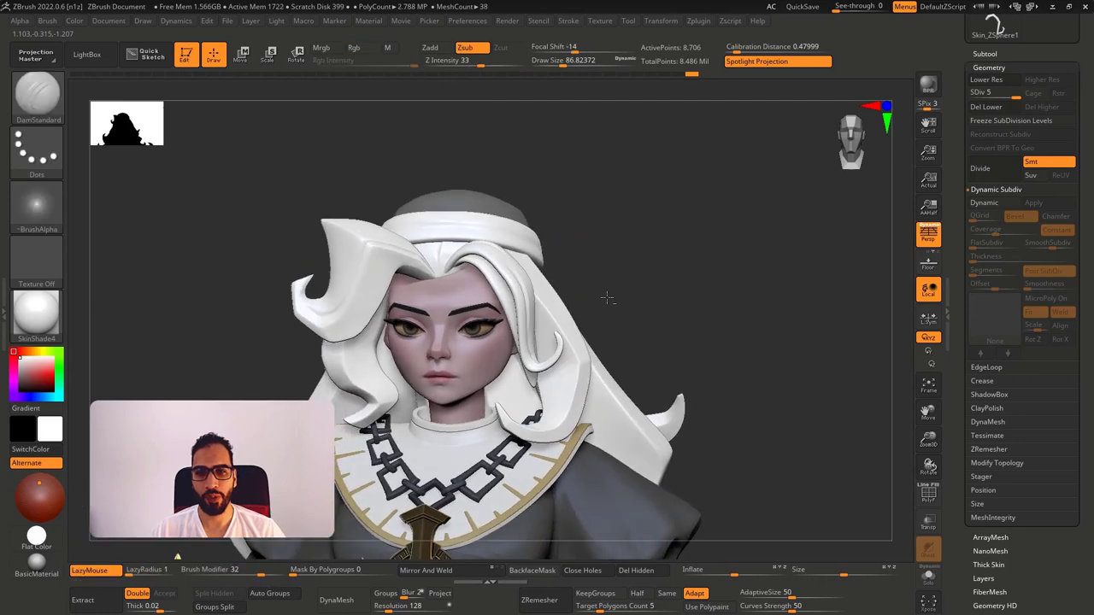
Try ClayPolish on the isolated curled strand at subdivision level 5.
ctrl+right_drag(513, 256, 466, 293)
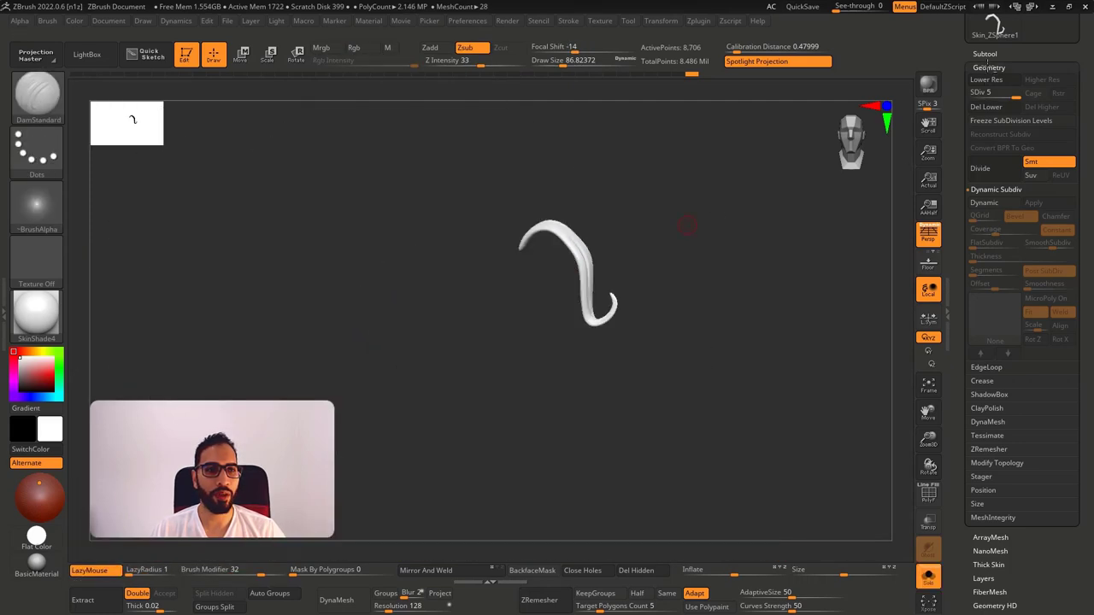
click(988, 68)
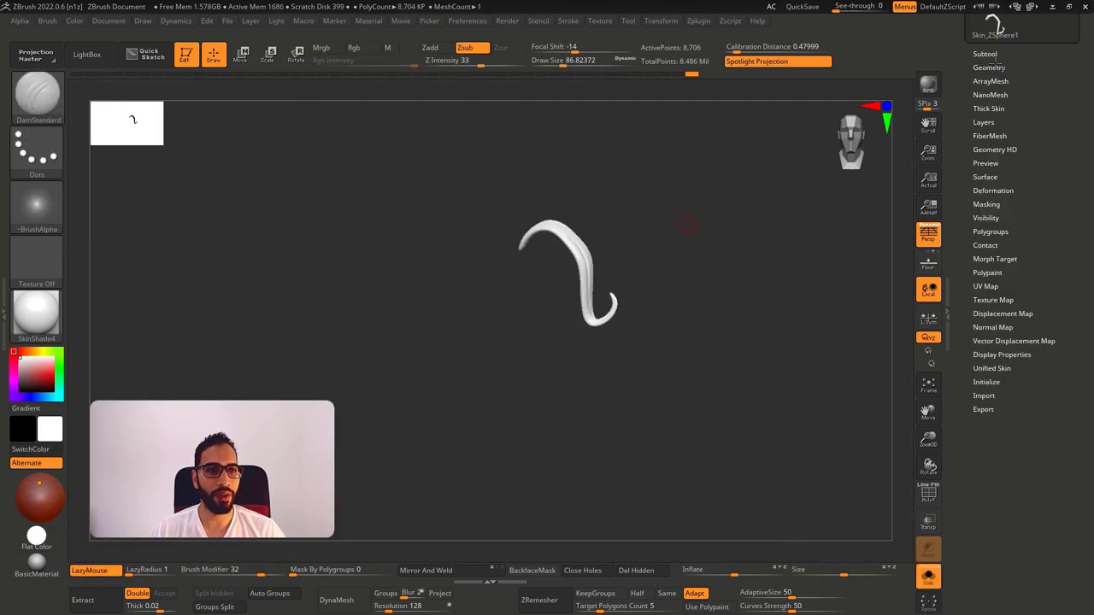
click(989, 67)
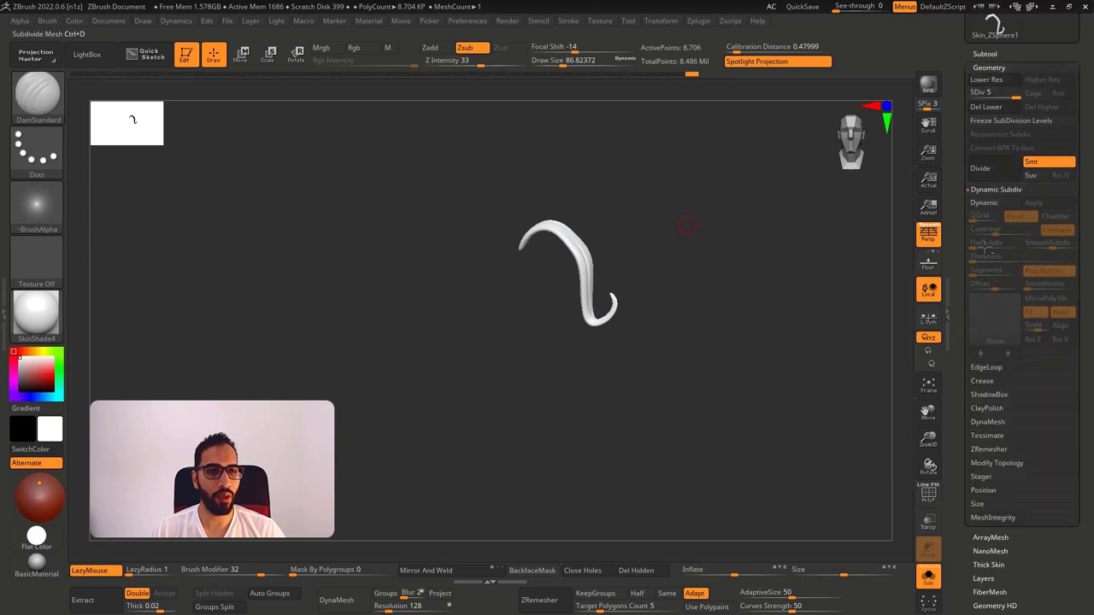
click(992, 411)
click(995, 271)
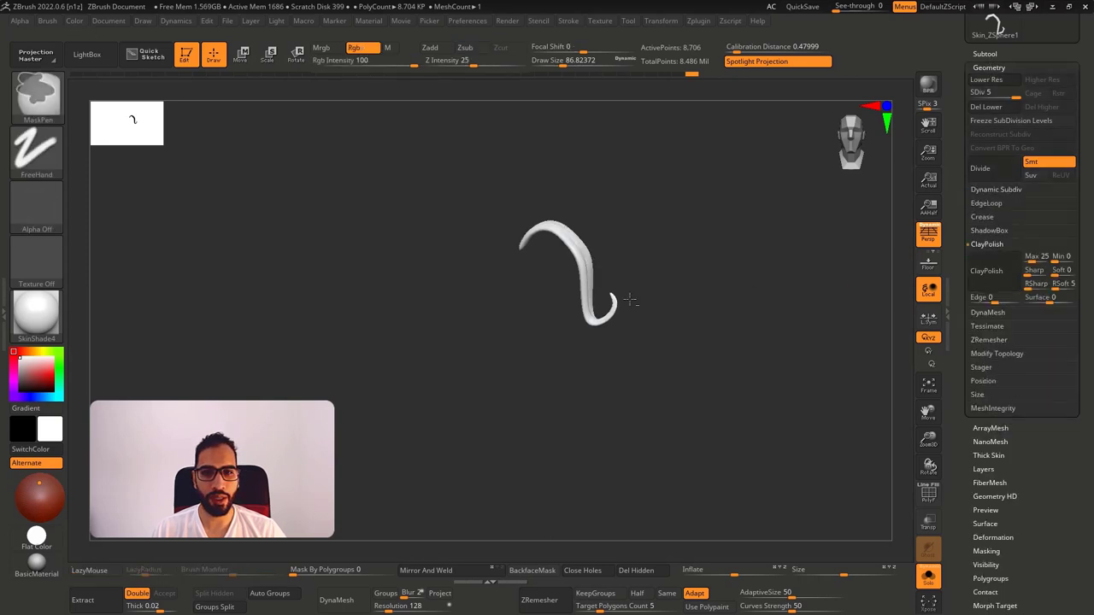
ctrl+right_drag(627, 300, 666, 283)
ctrl+drag(666, 283, 704, 314)
right_drag(704, 313, 718, 224)
key(ctrl+z)
key(ctrl+z)
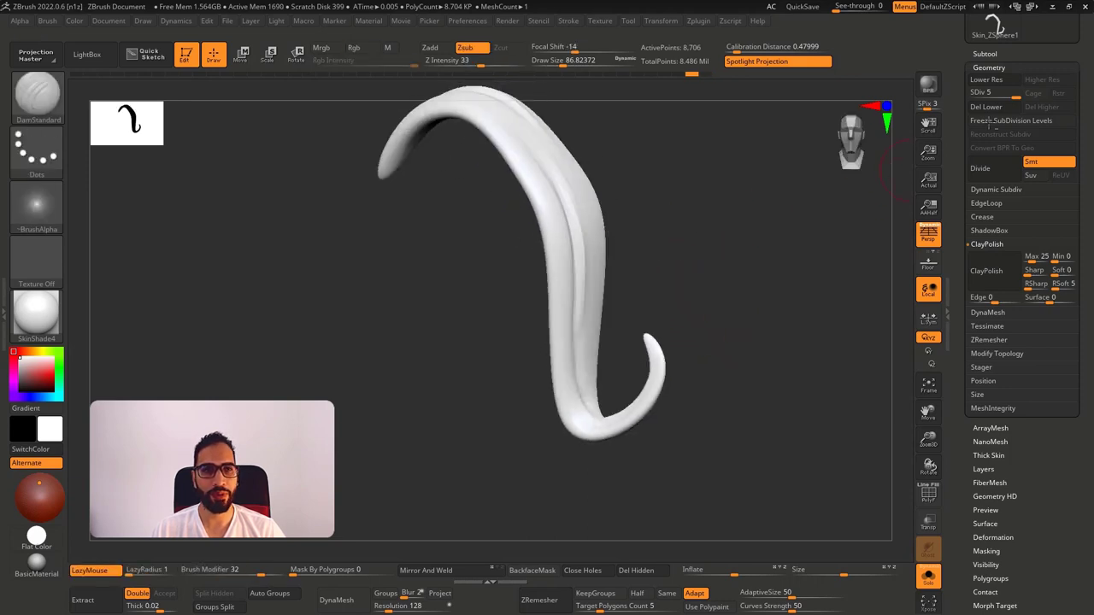
Divide the curled strand to subdivision level 6, apply ClayPolish and clear the mask it leaves.
key(ctrl+d)
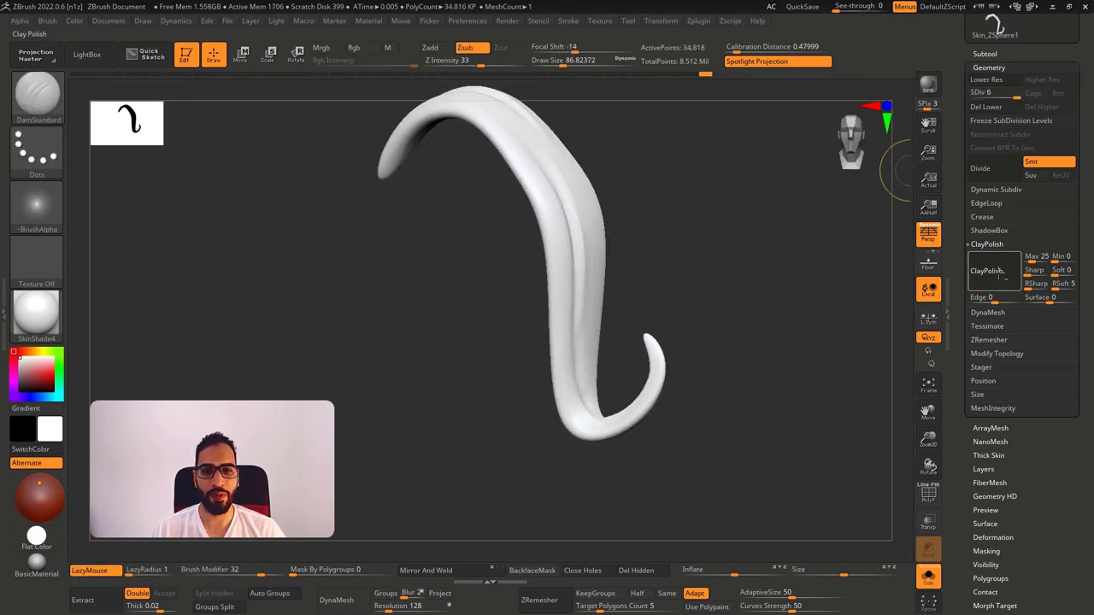
click(1000, 274)
ctrl+drag(726, 244, 784, 329)
mouse_move(782, 327)
right_down()
mouse_move(618, 293)
mouse_move(670, 279)
mouse_move(694, 257)
mouse_move(679, 326)
right_up()
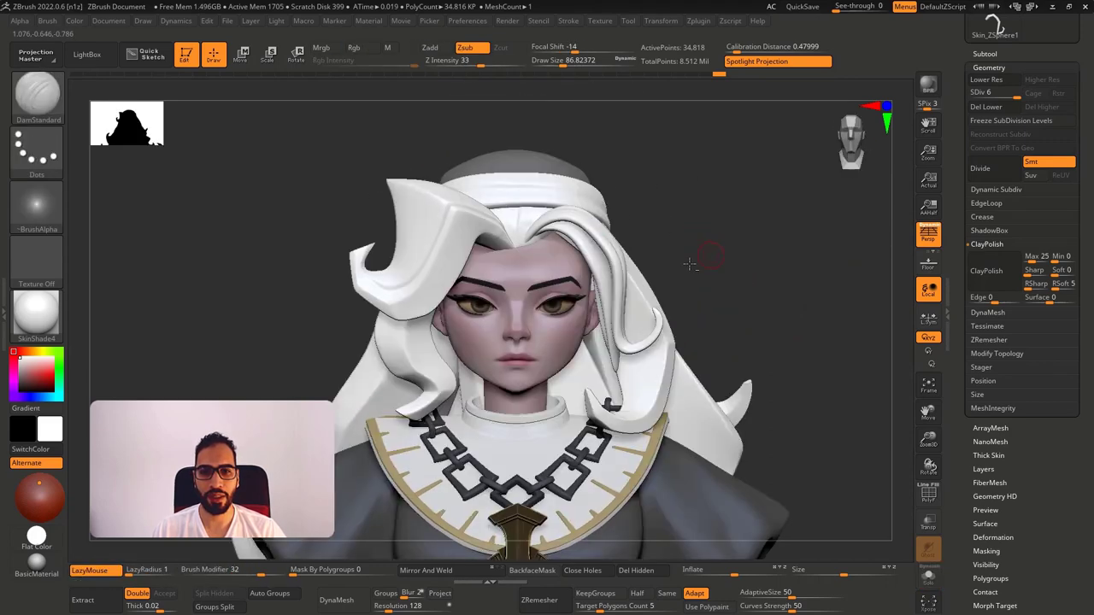
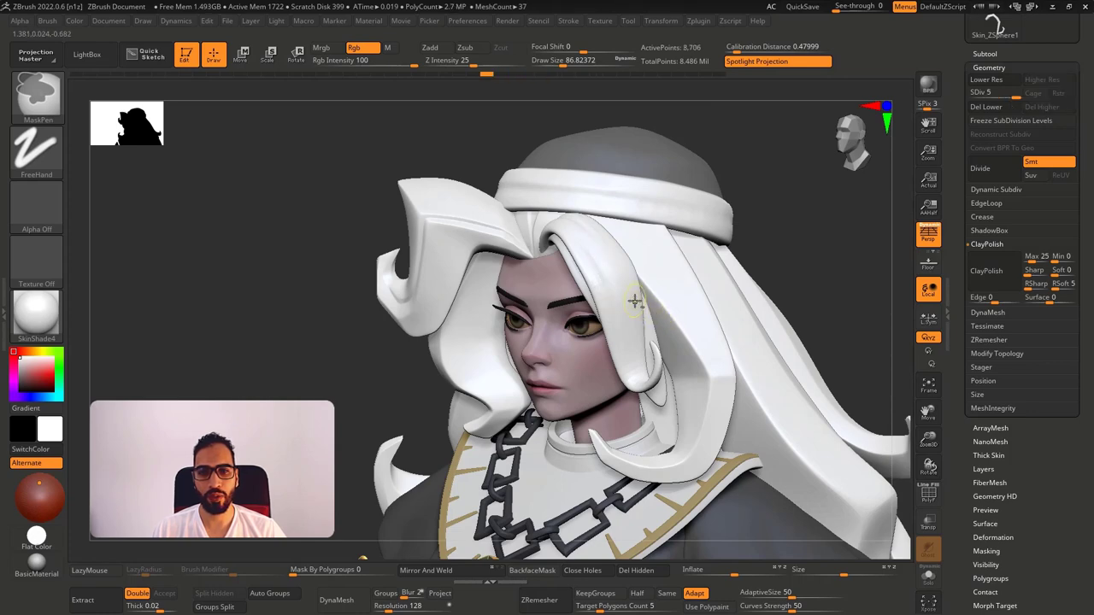
Move forward and back through the curled strand's edit history to compare its states.
mouse_move(635, 302)
right_down()
mouse_move(723, 260)
mouse_move(601, 253)
mouse_move(677, 285)
mouse_move(635, 288)
mouse_move(616, 264)
mouse_move(631, 302)
mouse_move(630, 339)
mouse_move(640, 317)
mouse_move(630, 250)
mouse_move(631, 303)
right_up()
key(ctrl+shift+z)
key(ctrl+shift+z)
key(ctrl+shift+z)
key(ctrl+z)
key(ctrl+z)
Isolate the curled strand and carve a groove down its broad face with DamStandard at draw size about 167.
key(alt+s)
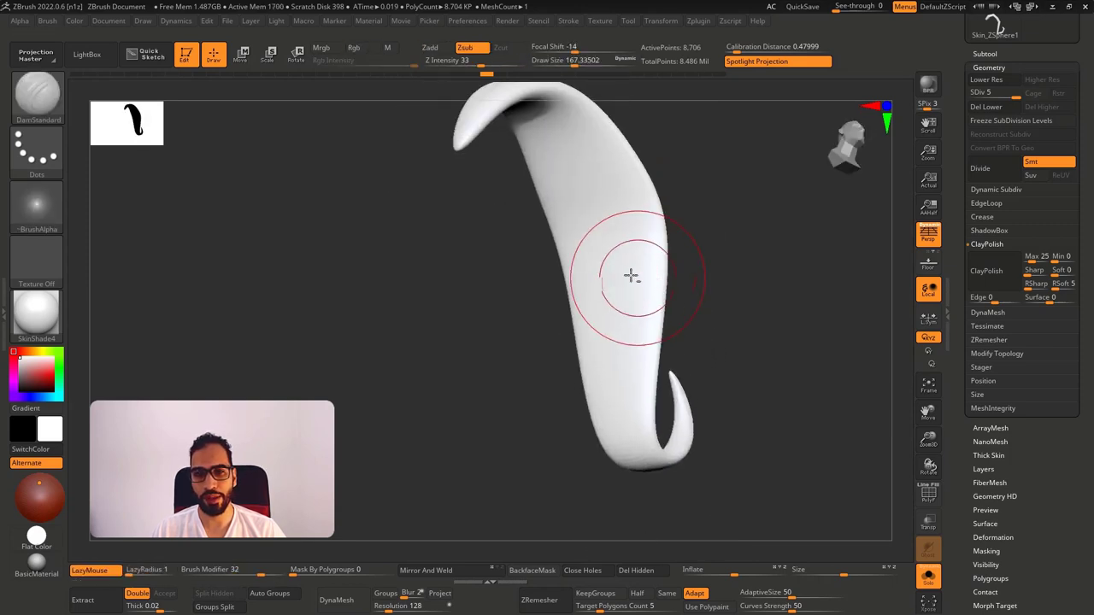
drag(584, 149, 604, 365)
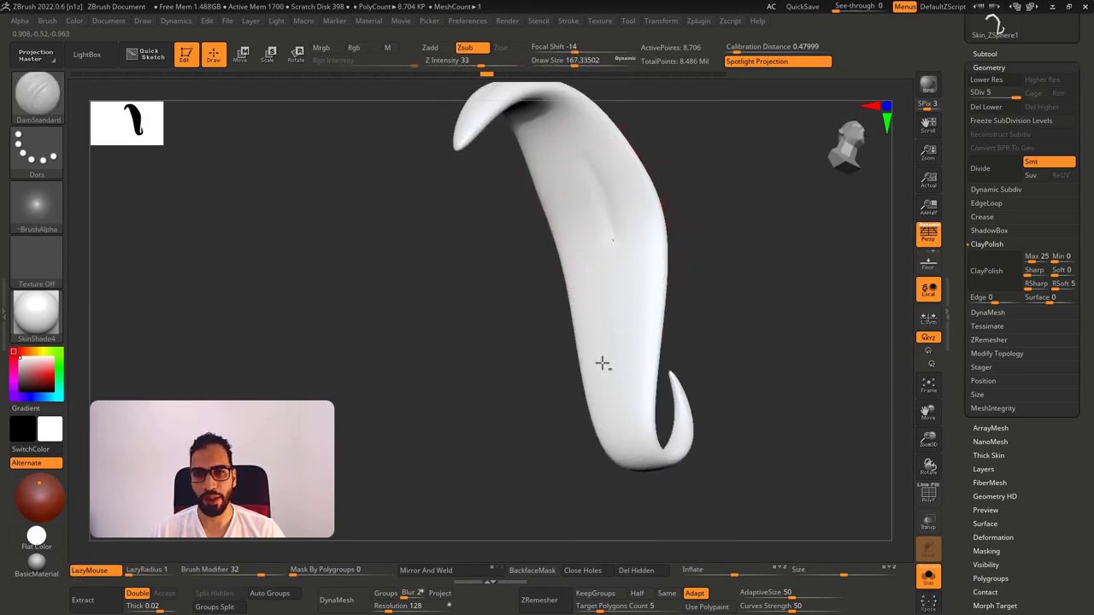
click(605, 410)
right_drag(604, 342, 696, 283)
key(alt+s)
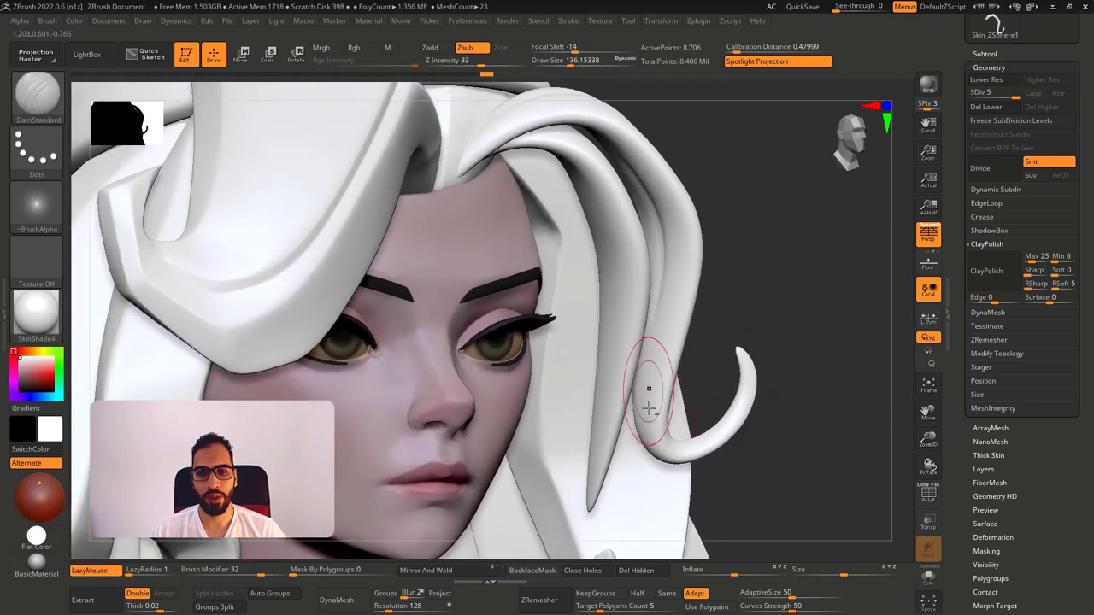
Select the plain pointed front strand beside the curled one and isolate it.
key(alt+s)
mouse_move(706, 403)
alt+right_down()
mouse_move(638, 343)
mouse_move(684, 383)
mouse_move(688, 415)
alt+right_up()
mouse_move(688, 415)
alt+right_down()
mouse_move(654, 342)
mouse_move(550, 258)
mouse_move(566, 355)
alt+right_up()
key(alt+s)
ctrl+right_drag(566, 355, 540, 241)
alt+click(532, 236)
key(alt+s)
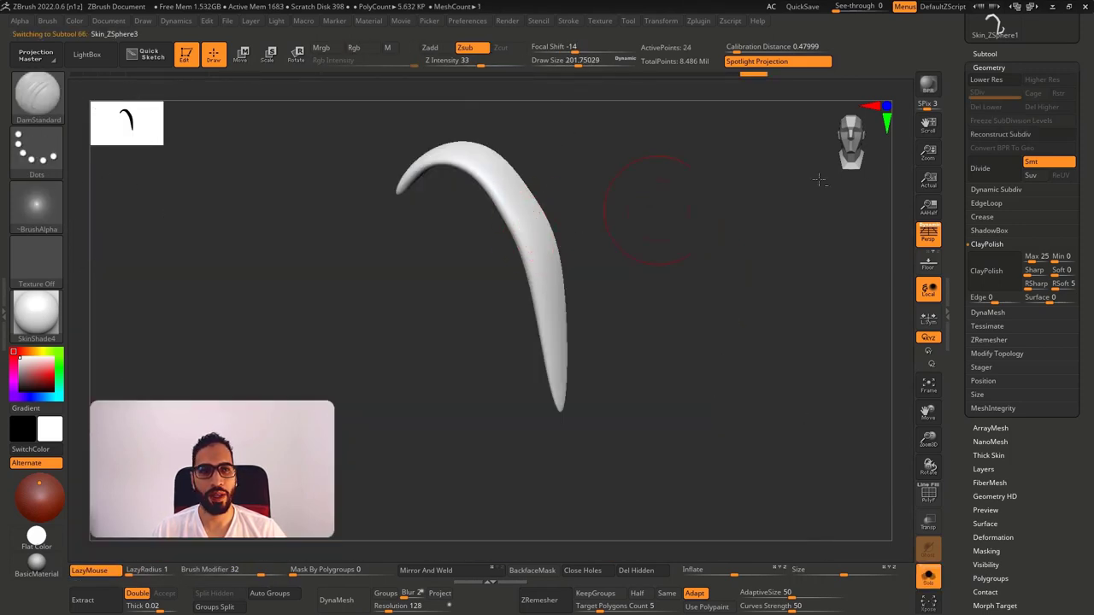
Subdivide the isolated pointed strand up to subdivision level 5.
key(shift+d)
key(ctrl+d)
key(ctrl+d)
key(ctrl+d)
key(ctrl+d)
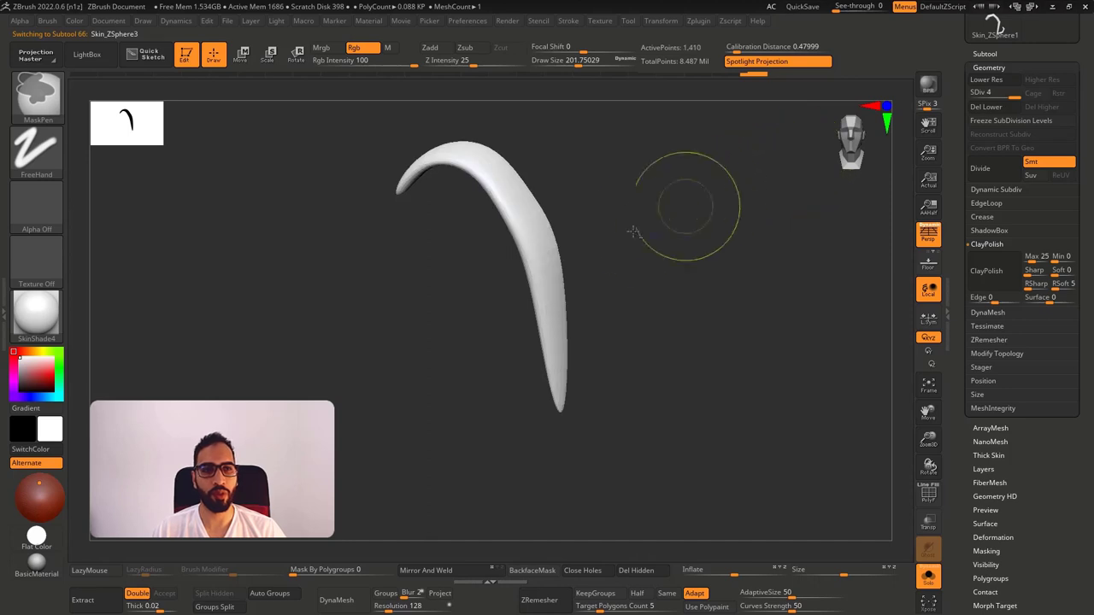
Try carving a groove down the pointed strand's outer face with DamStandard at draw size about 202.
right_drag(539, 289, 562, 287)
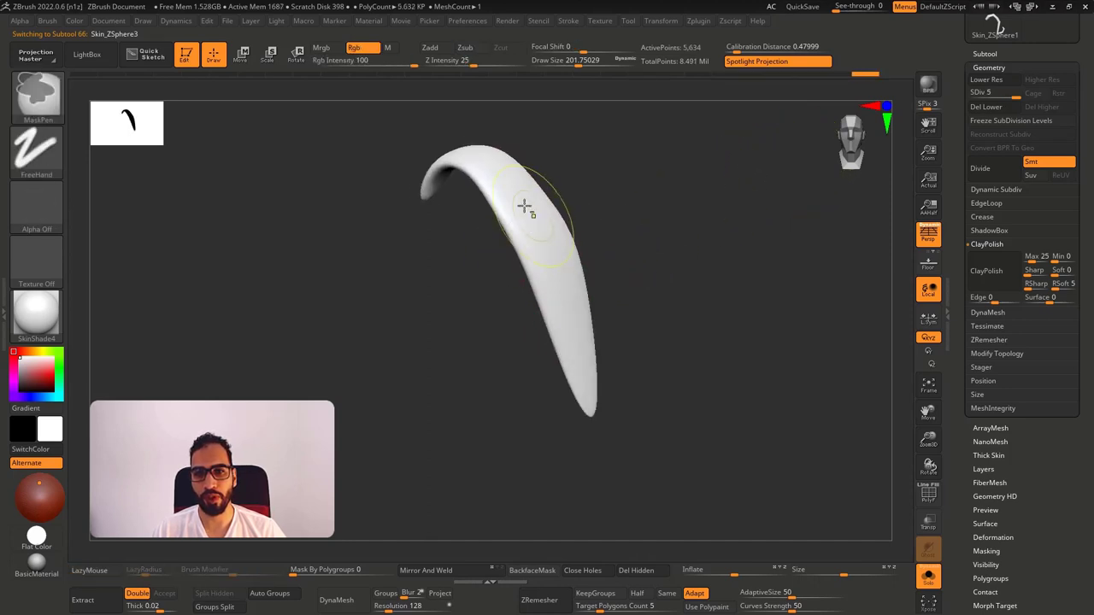
drag(518, 189, 571, 350)
key(ctrl+z)
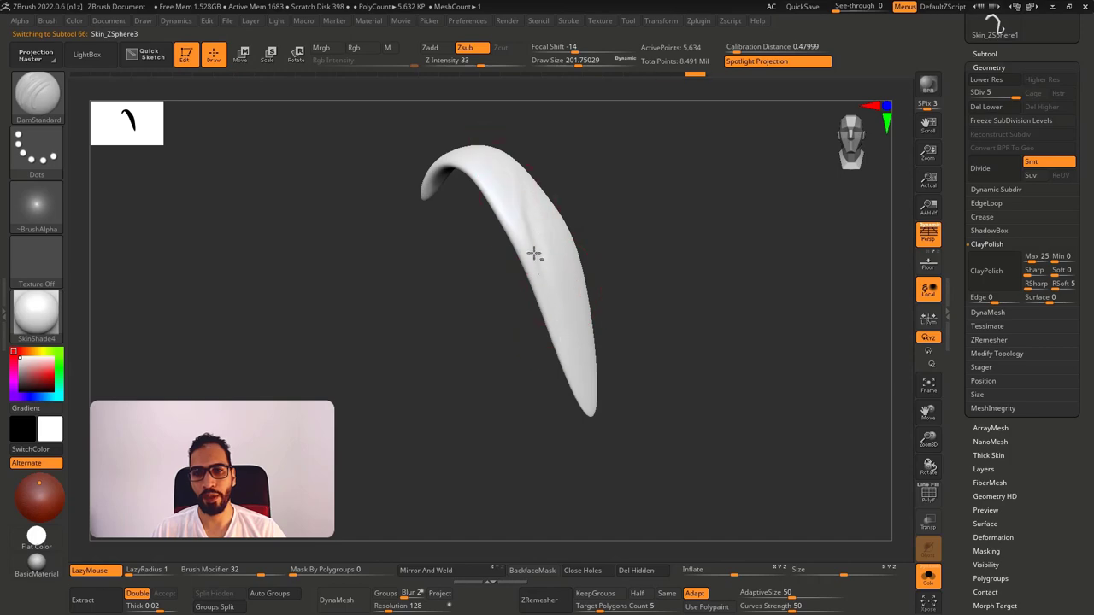
shift+right_drag(531, 193, 549, 208)
key(shift+s)
right_drag(562, 247, 623, 265)
key(shift+s)
key(ctrl+z)
right_drag(638, 226, 618, 250)
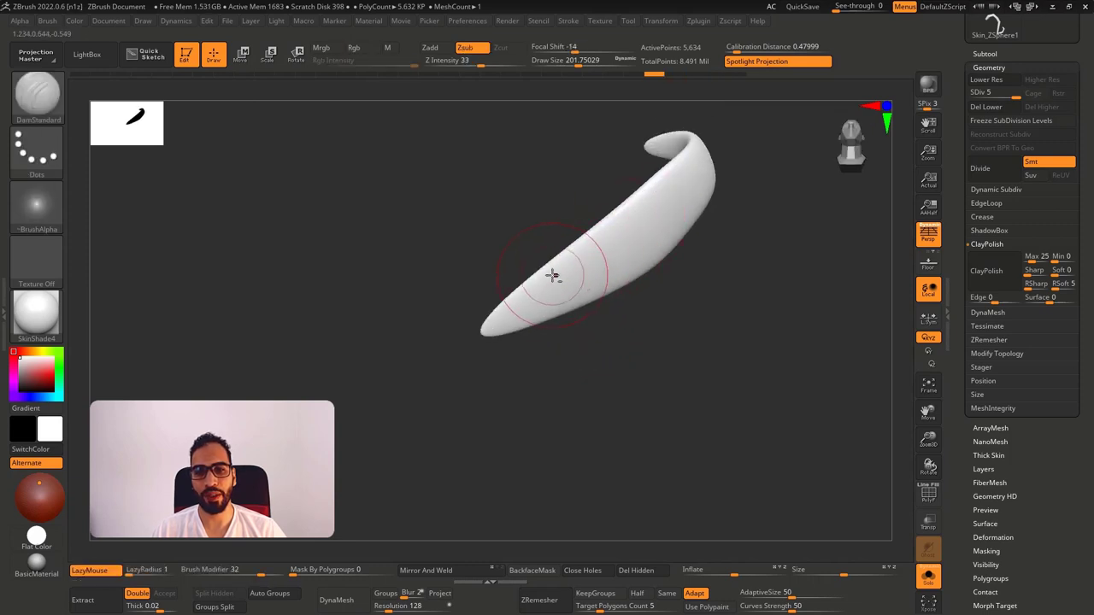
Drop the pointed strand to subdivision level 4 and carve a broad groove along its outer face, reducing the draw size to about 182.
right_drag(677, 276, 651, 266)
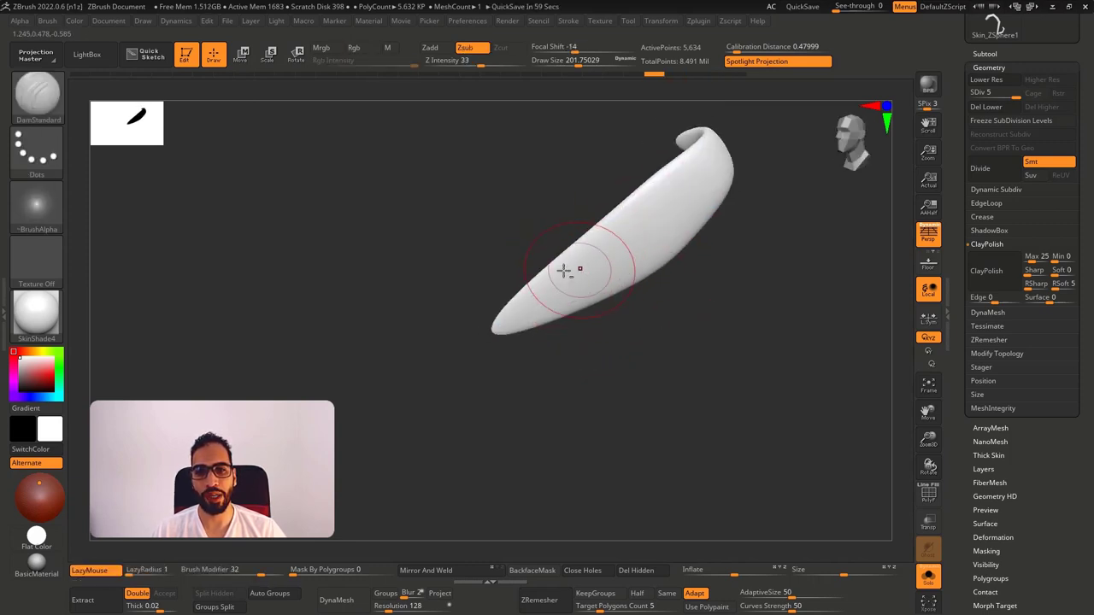
mouse_move(542, 294)
mouse_down()
mouse_move(716, 182)
mouse_move(573, 259)
mouse_up()
key(ctrl+z)
key(shift+d)
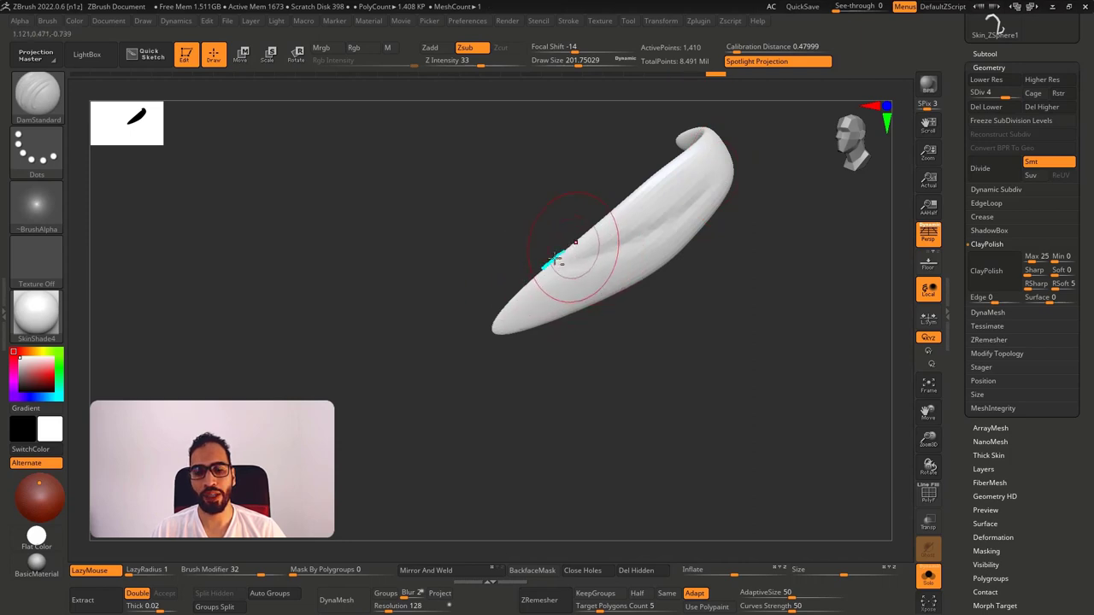
right_drag(733, 242, 742, 295)
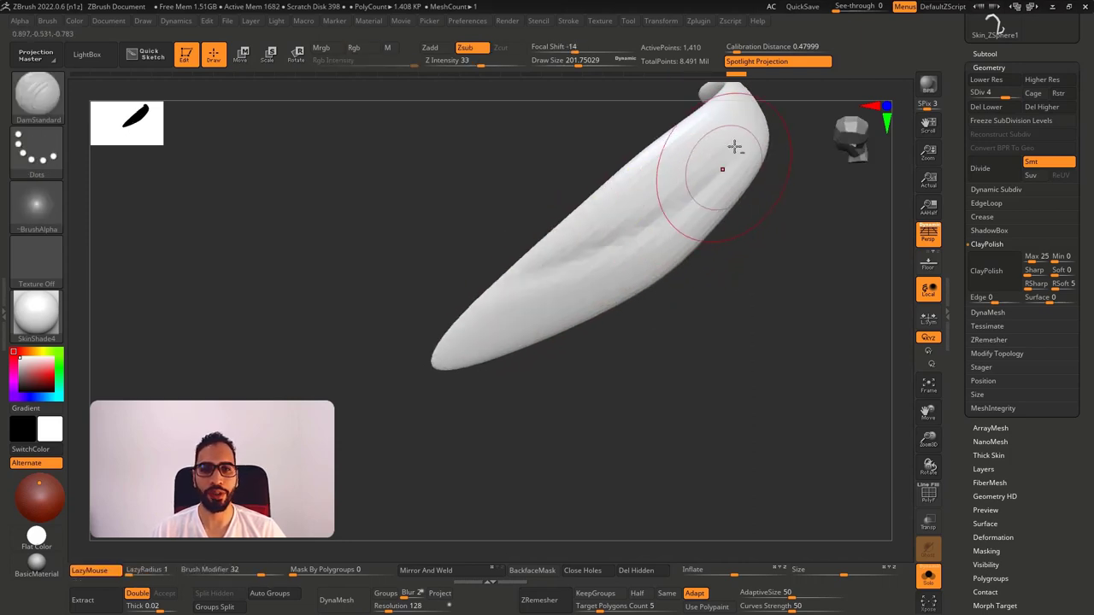
drag(735, 147, 541, 253)
key(ctrl+z)
drag(737, 147, 696, 183)
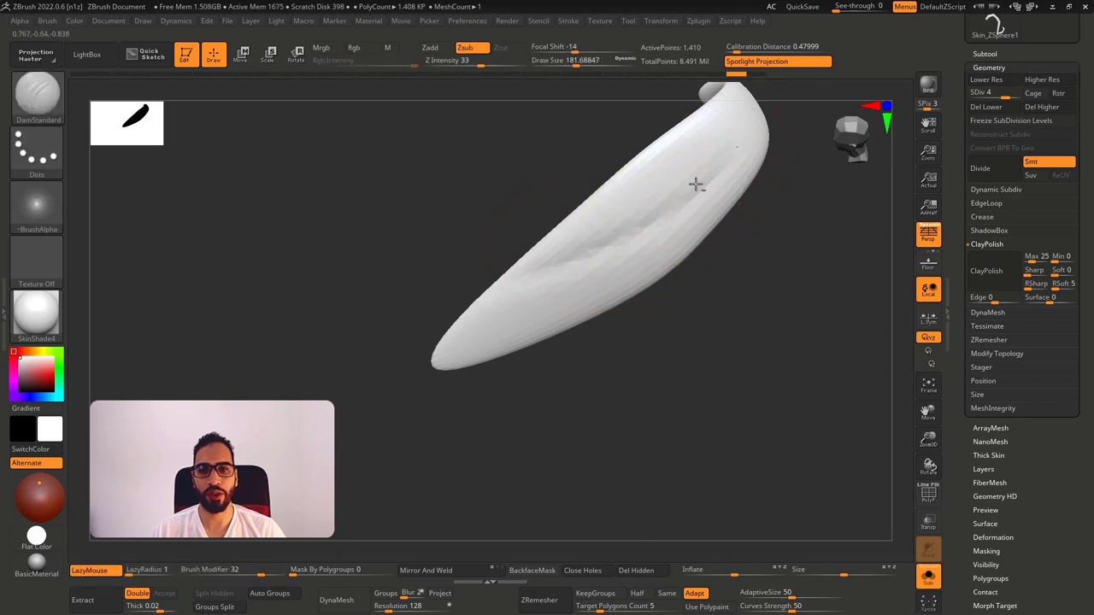
Raise the pointed strand to subdivision level 5 and deepen the long groove from its upper bend down the outer face.
key(ctrl+d)
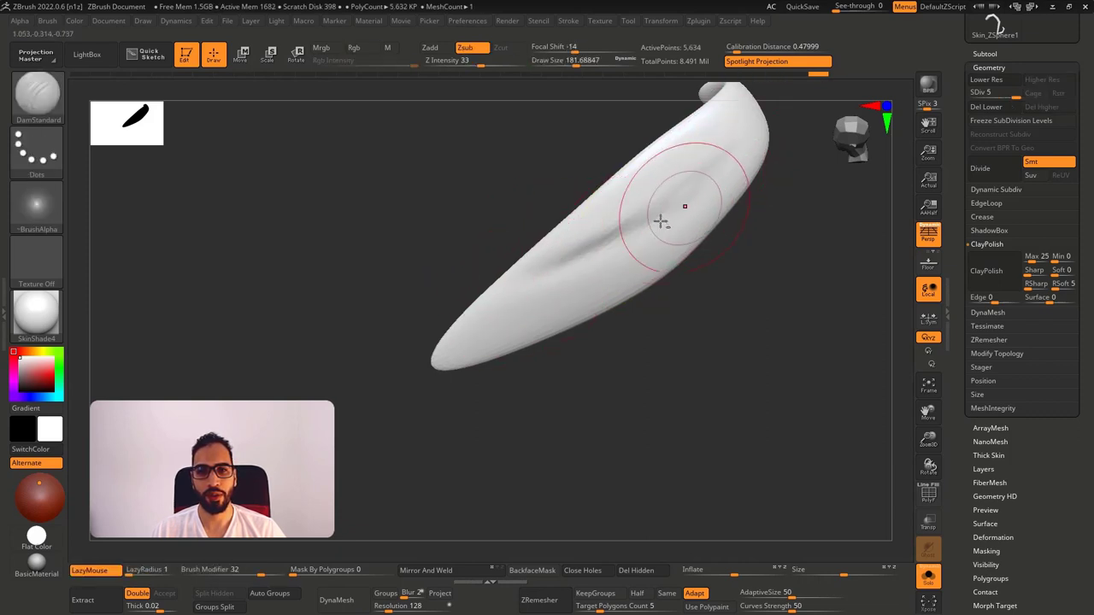
mouse_move(777, 114)
mouse_down()
mouse_move(718, 183)
mouse_move(640, 211)
mouse_up()
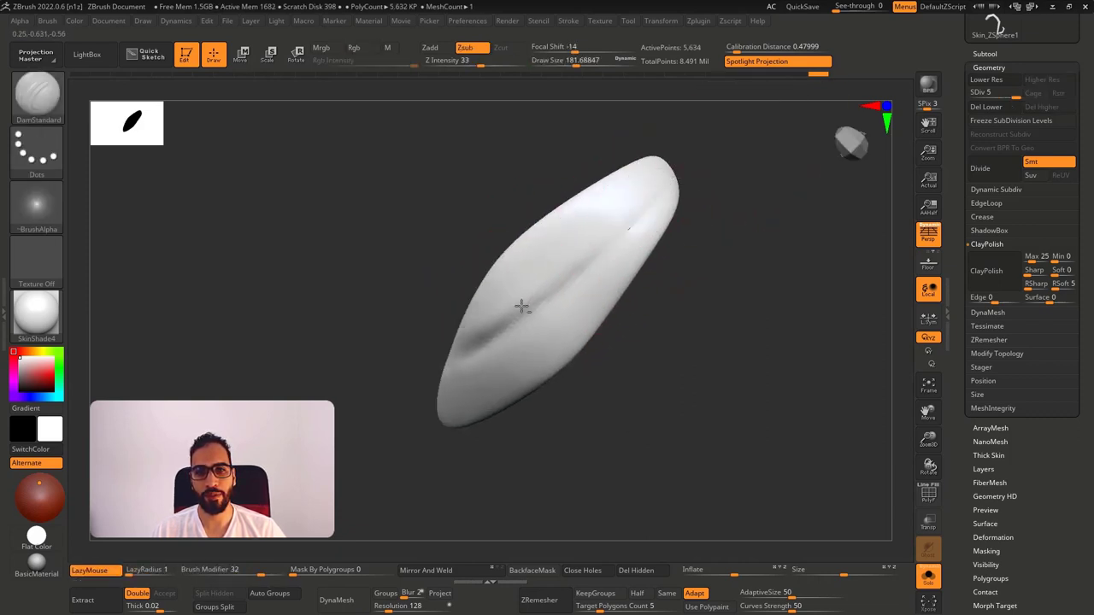
drag(521, 306, 618, 259)
drag(706, 202, 616, 226)
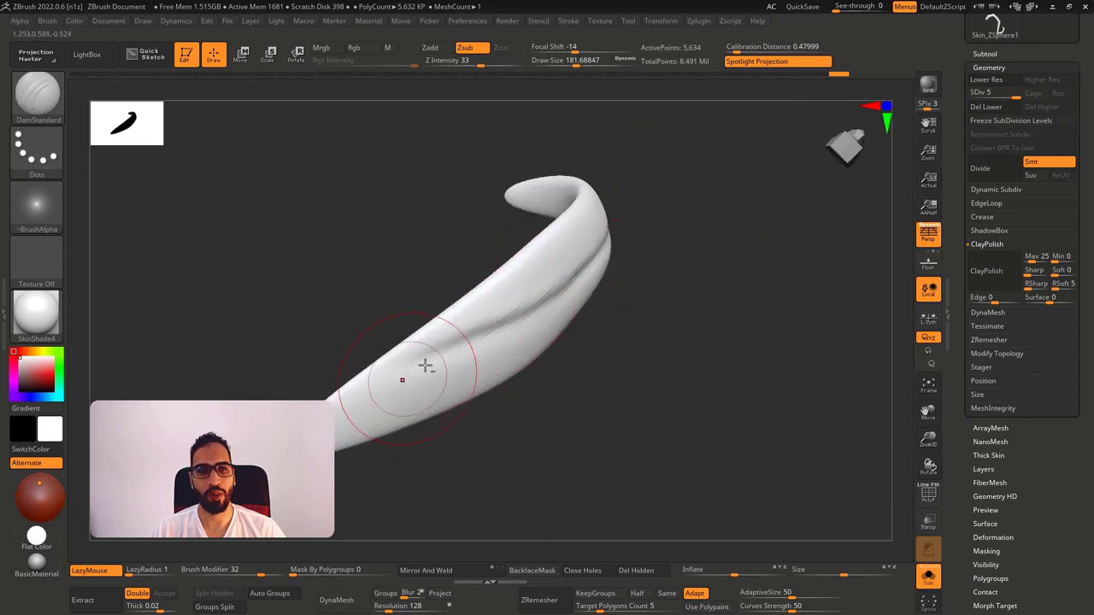
alt+right_drag(425, 365, 491, 303)
drag(493, 298, 547, 280)
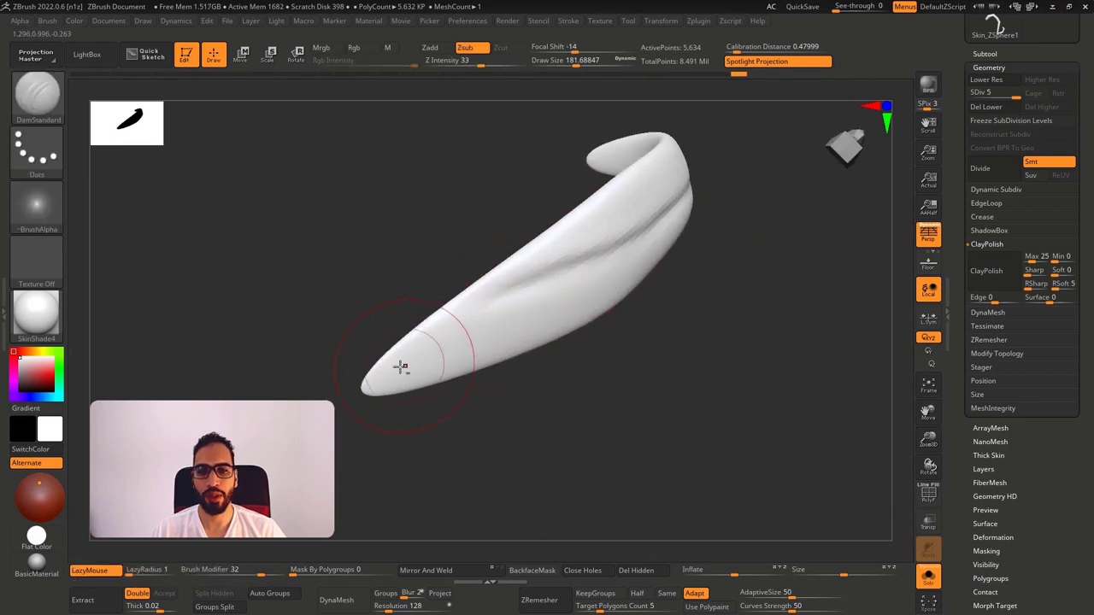
Carve a second groove beside the first, running toward the strand's pointed tip, with DamStandard at draw size about 182.
key(ctrl+z)
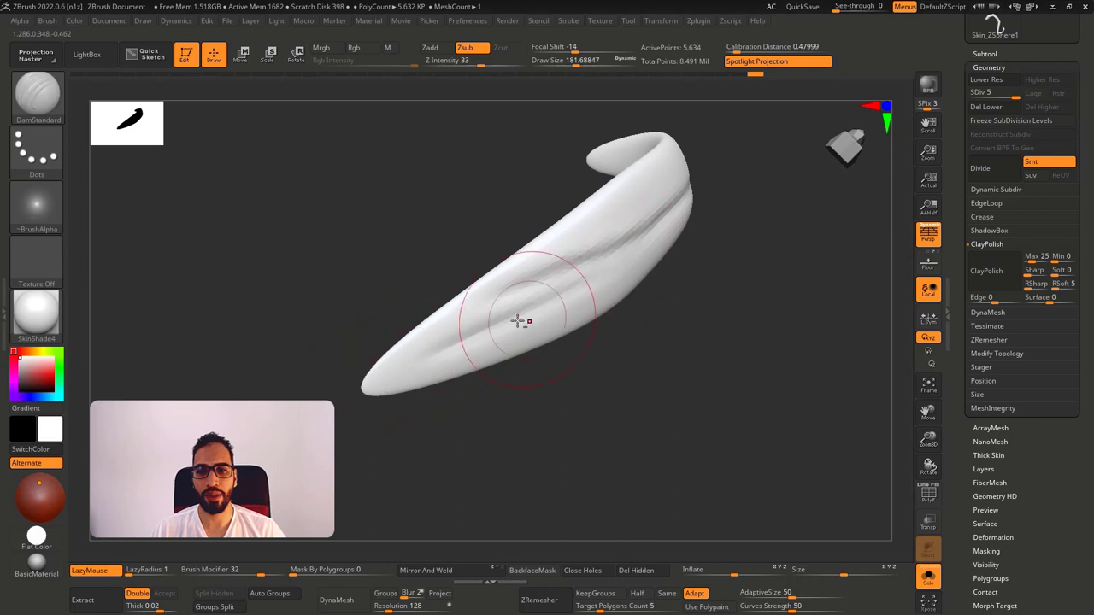
drag(517, 321, 668, 210)
key(ctrl+z)
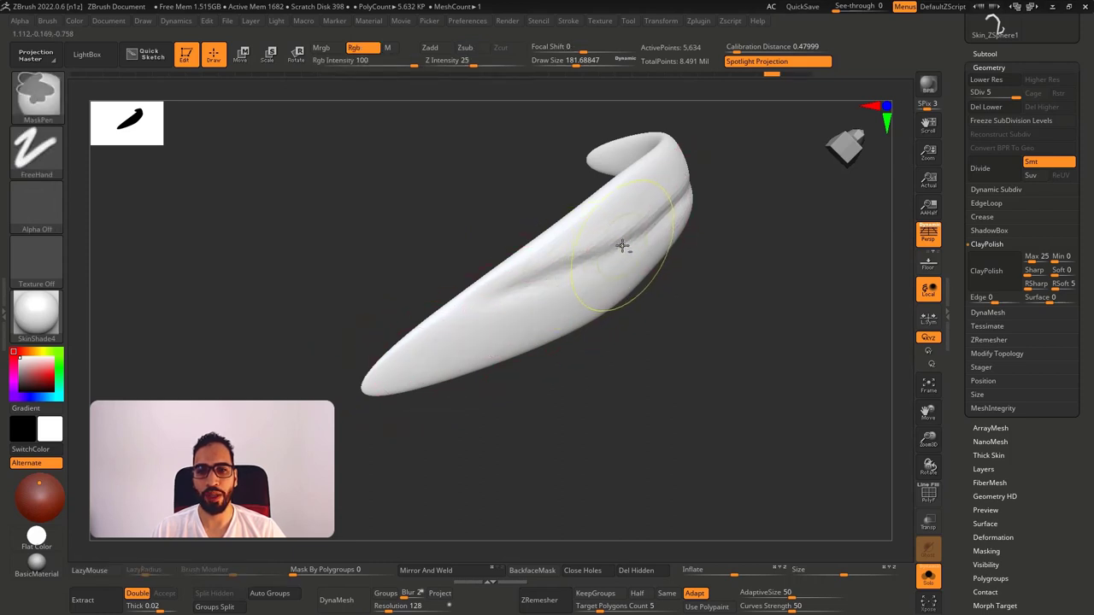
key(ctrl+z)
drag(608, 263, 537, 305)
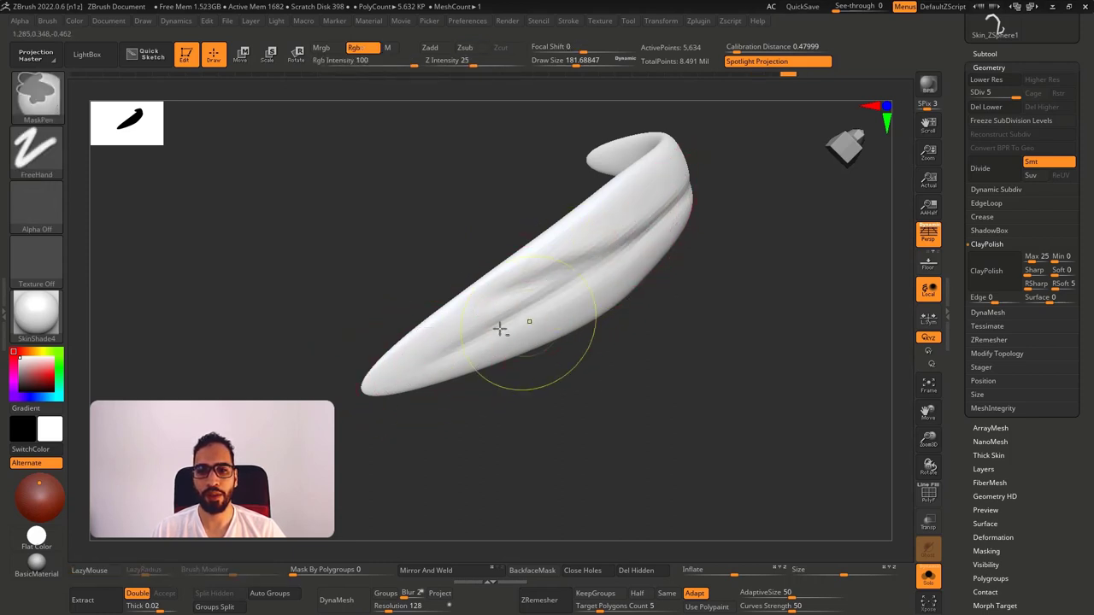
ctrl+right_drag(498, 327, 488, 320)
drag(604, 268, 538, 305)
mouse_move(538, 305)
right_down()
mouse_move(564, 317)
mouse_move(595, 304)
mouse_move(607, 332)
right_up()
Check the pointed strand against the full head and step its subdivision levels down to the lowest and back to 5.
key(alt+s)
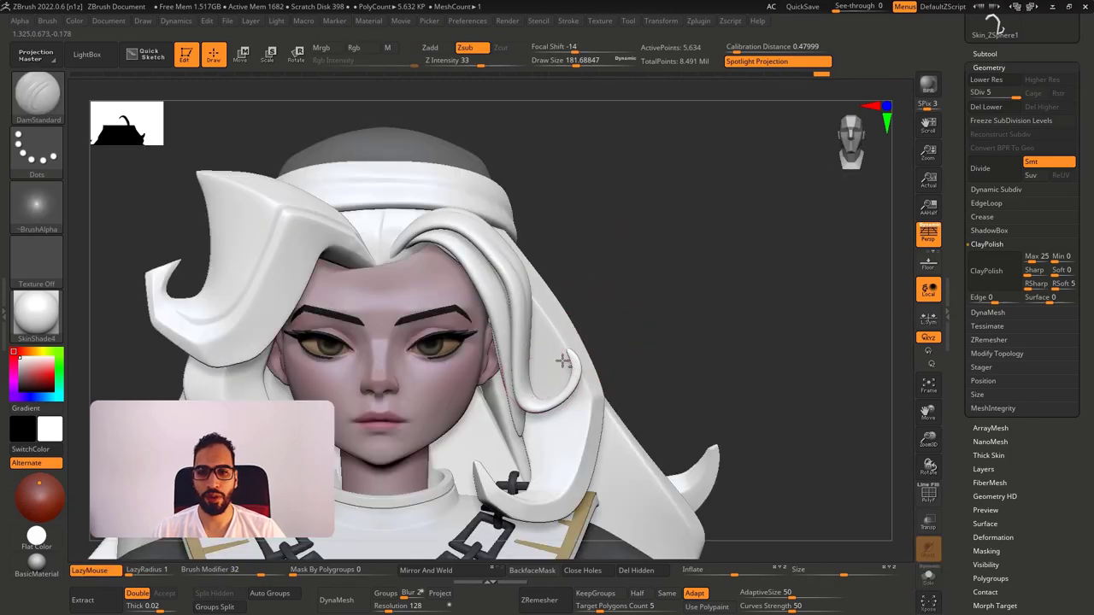
mouse_move(562, 361)
right_down()
mouse_move(578, 347)
mouse_move(476, 398)
mouse_move(572, 350)
mouse_move(544, 376)
right_up()
key(alt+s)
key(alt+s)
key(alt+s)
key(shift+d)
key(shift+d)
key(shift+d)
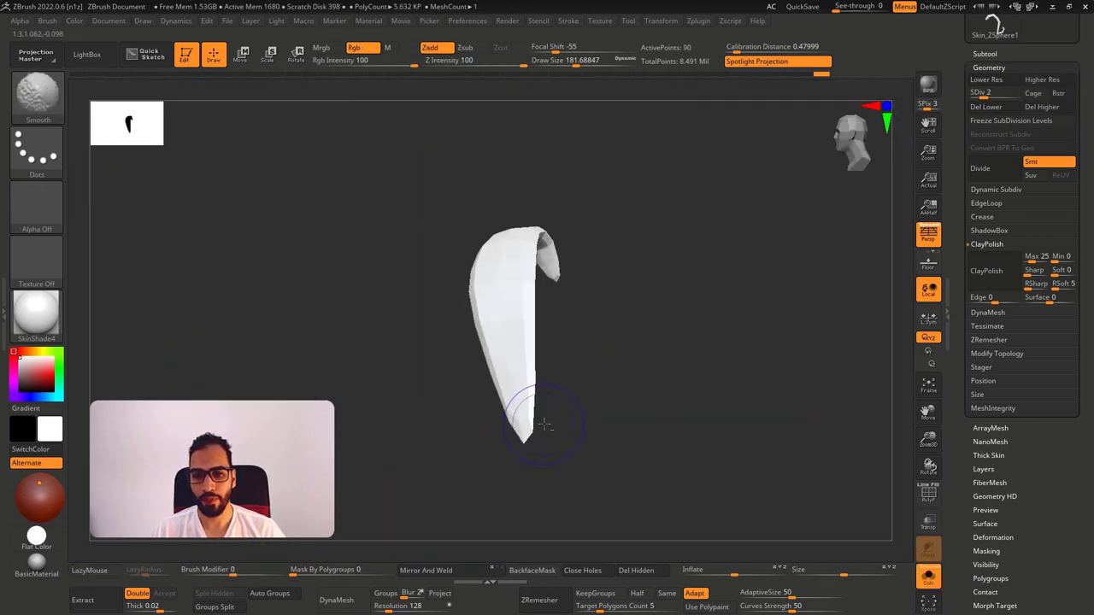
key(shift+d)
key(d)
key(d)
key(d)
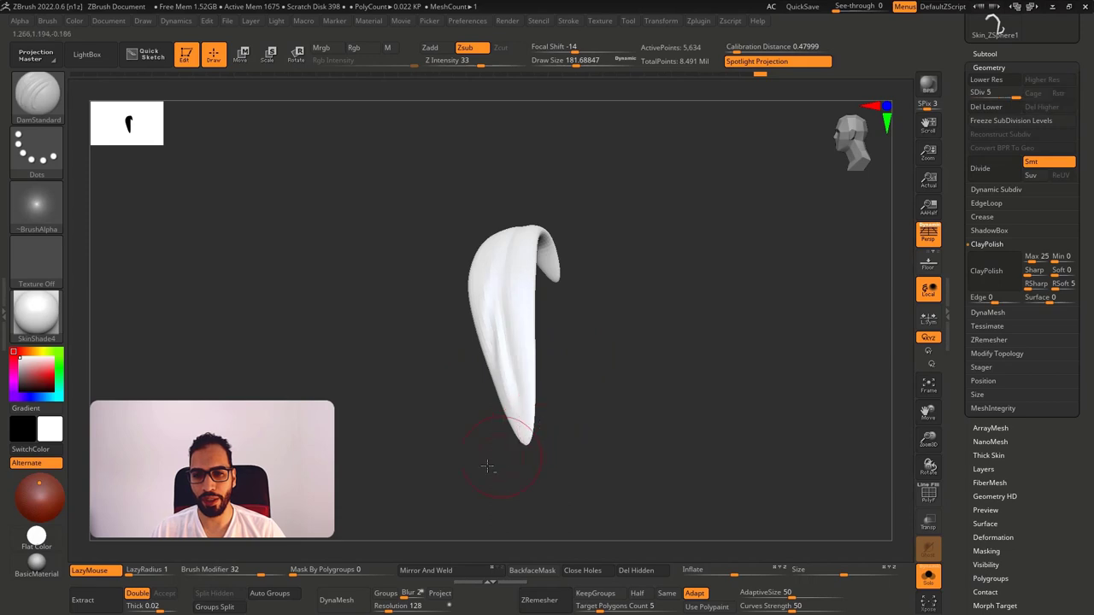
Lower the pointed strand to subdivision level 2 and work its tip with the Move brush at draw size about 132.
ctrl+drag(487, 488, 572, 395)
right_drag(572, 410, 599, 383)
key(shift+d)
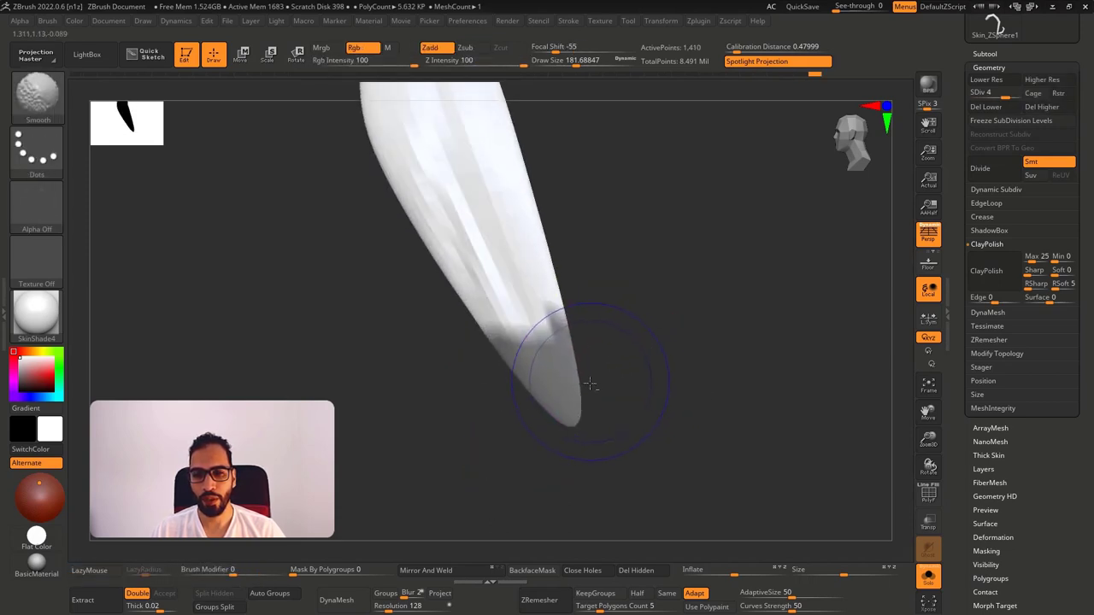
key(shift+d)
key(shift+d)
mouse_move(606, 359)
ctrl+mouse_down()
mouse_move(617, 371)
mouse_move(564, 391)
mouse_move(548, 383)
mouse_move(597, 470)
ctrl+mouse_up()
key(s)
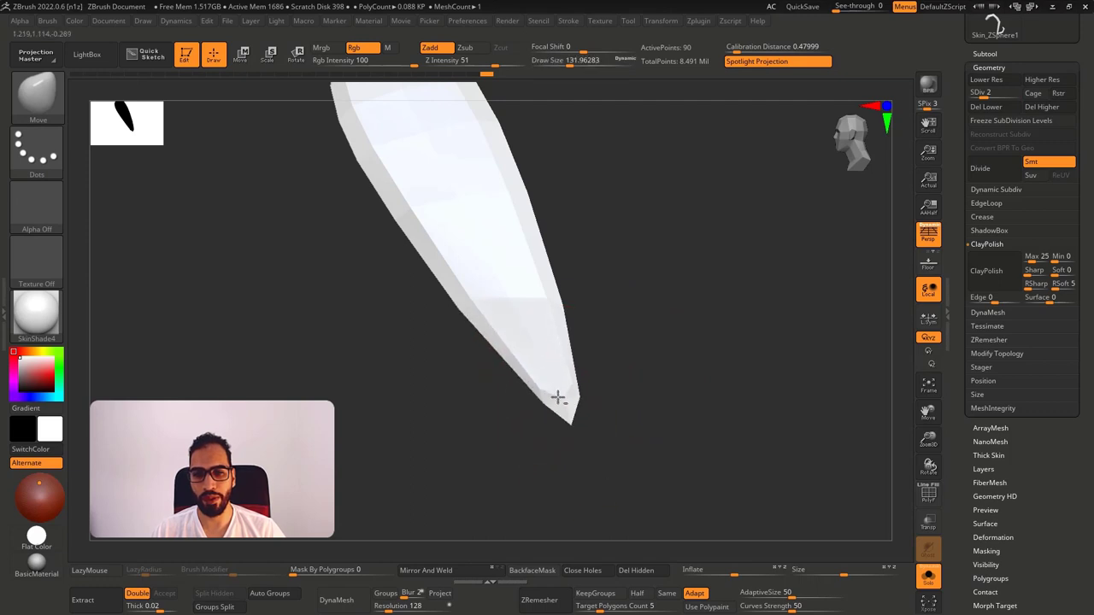
Raise the strand back to subdivision level 5, undo the last tip edit and enlarge the draw size to about 207.
key(d)
key(d)
key(d)
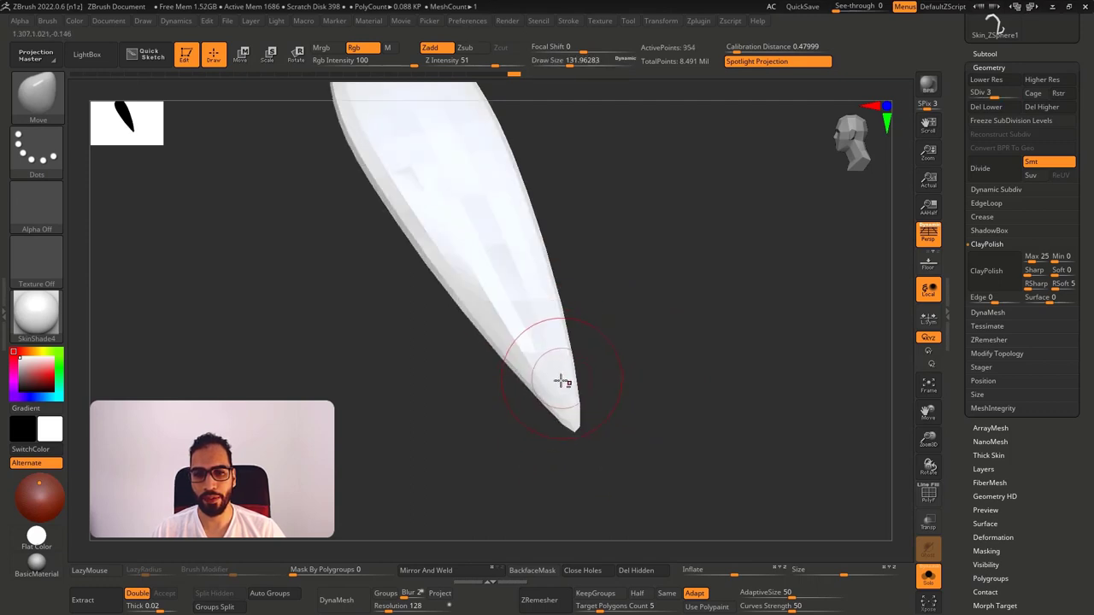
key(ctrl)
key(ctrl+z)
key(s)
drag(550, 415, 558, 415)
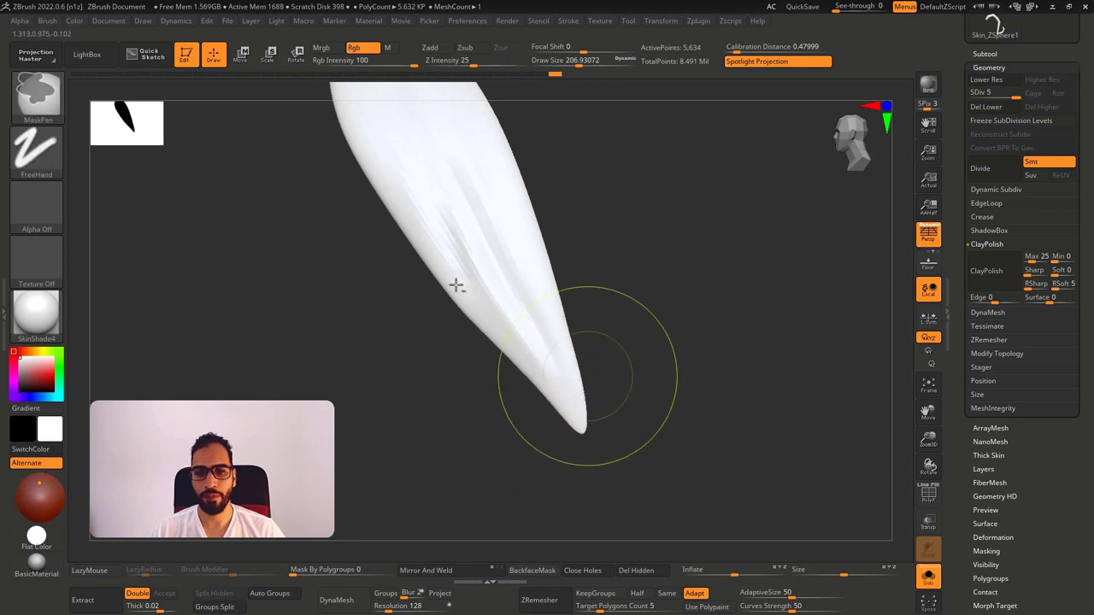
Compare the pointed strand with the full head in side view and enlarge the Move brush to about 286.
ctrl+right_drag(456, 286, 589, 340)
key(alt+s)
mouse_move(541, 376)
ctrl+right_down()
mouse_move(553, 382)
mouse_move(559, 184)
ctrl+right_up()
mouse_move(636, 263)
right_down()
mouse_move(587, 271)
mouse_move(588, 281)
mouse_move(566, 289)
right_up()
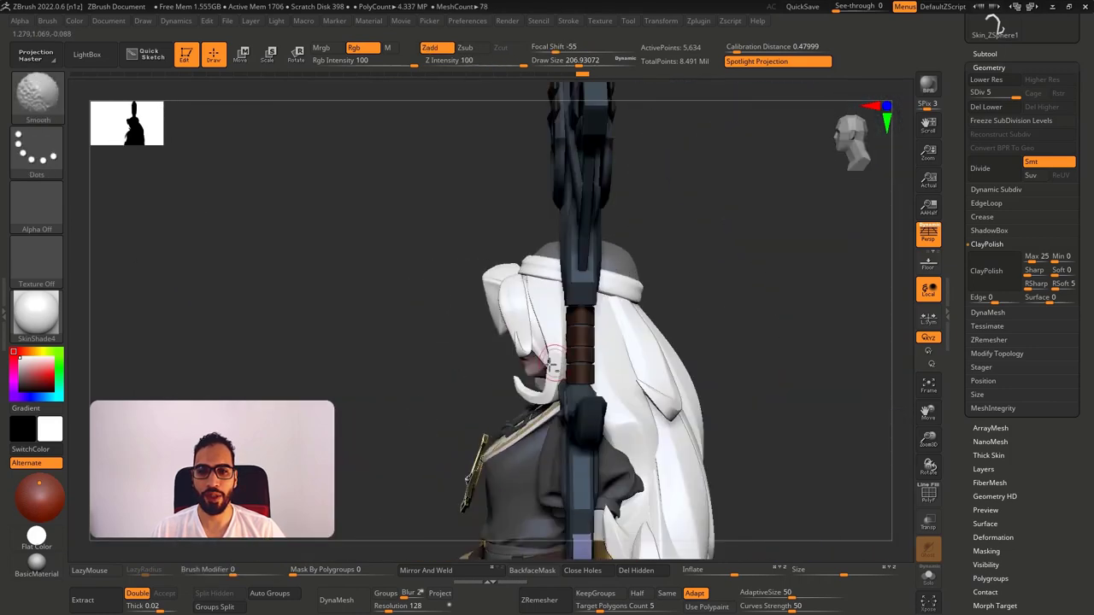
key(s)
right_drag(542, 355, 557, 355)
key(s)
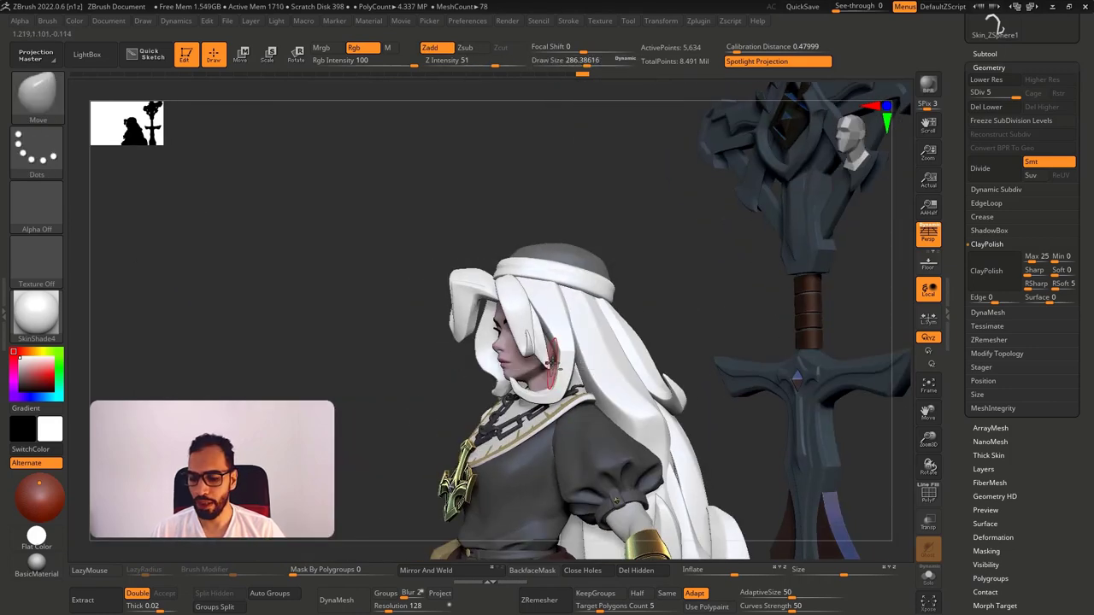
Choose the Move Topological brush at draw size about 351 for the strand's tip beside the jaw.
key(b)
key(m)
key(t)
key(s)
drag(552, 365, 557, 366)
ctrl+right_drag(554, 353, 554, 378)
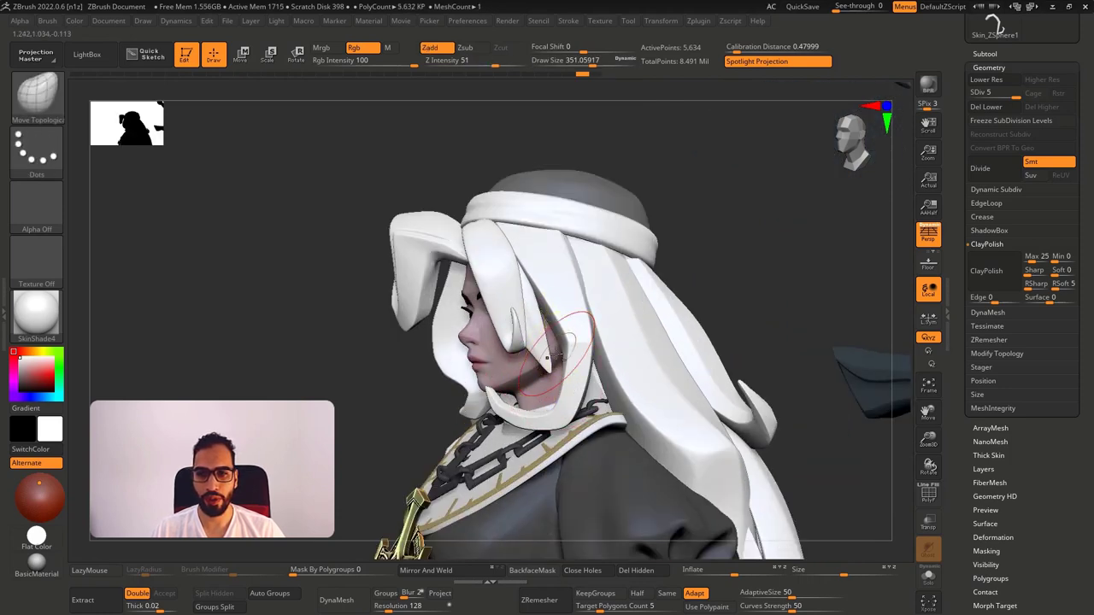
Isolate the pointed strand, step its subdivision down below level 3 and show its polyframe.
key(shift+d)
right_drag(575, 372, 579, 396)
key(alt+s)
key(shift+d)
key(shift+d)
key(shift+d)
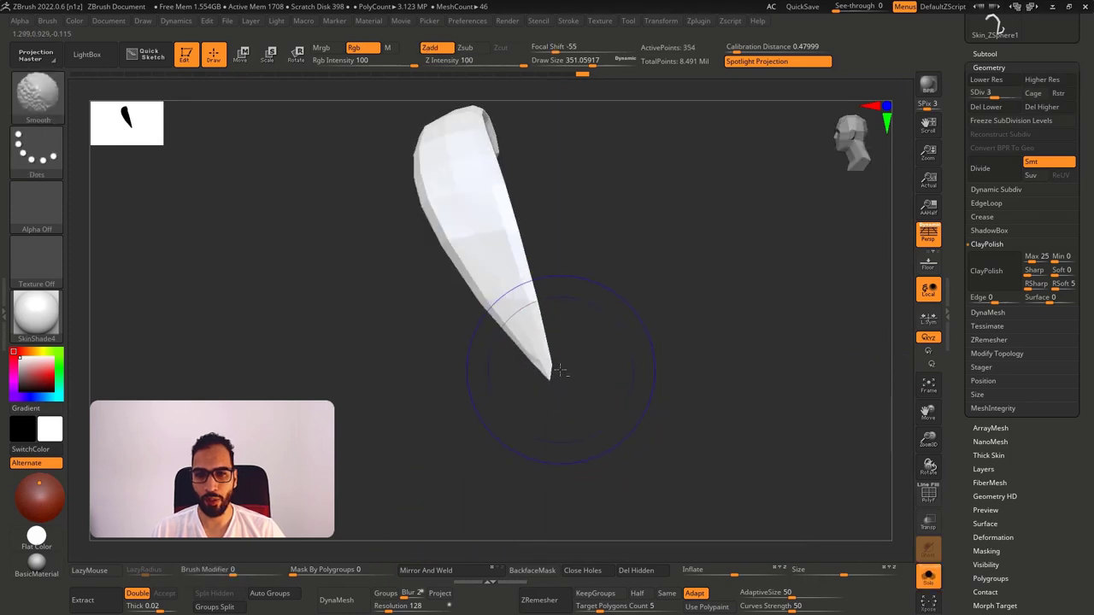
key(shift+f)
Narrow the strand's tip with Move Topological at draw size about 239, raise it to subdivision level 5 and hide the polyframe.
key(d)
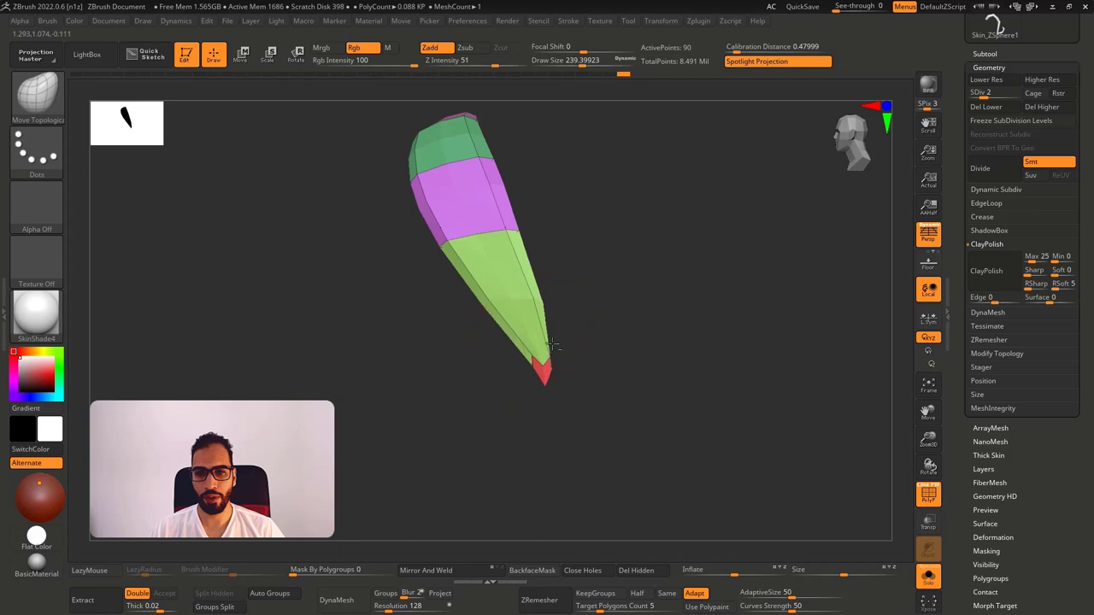
key(d)
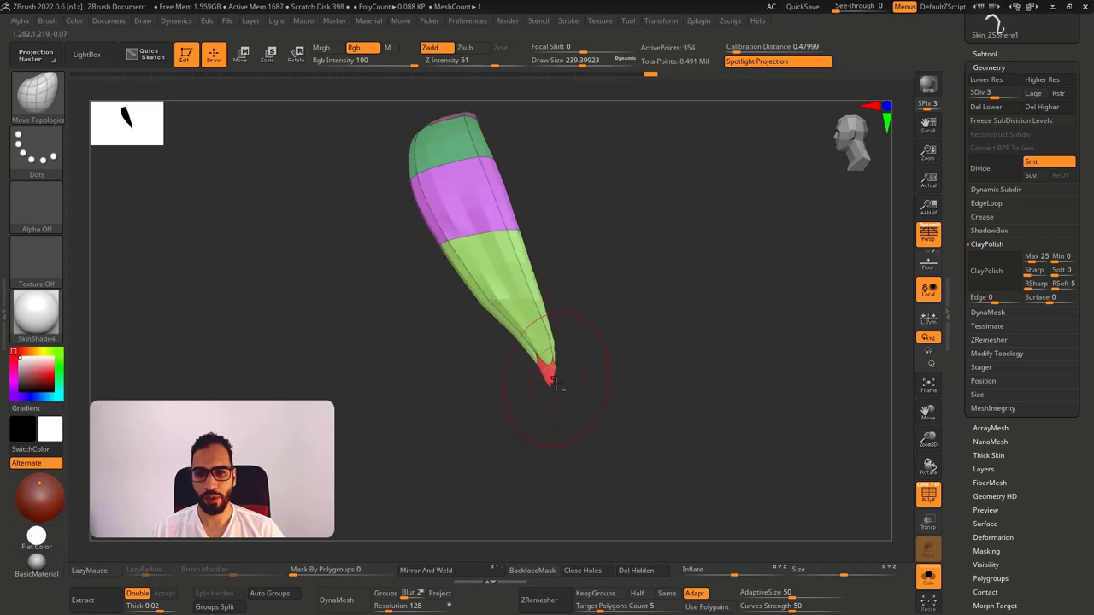
right_drag(551, 374, 511, 357)
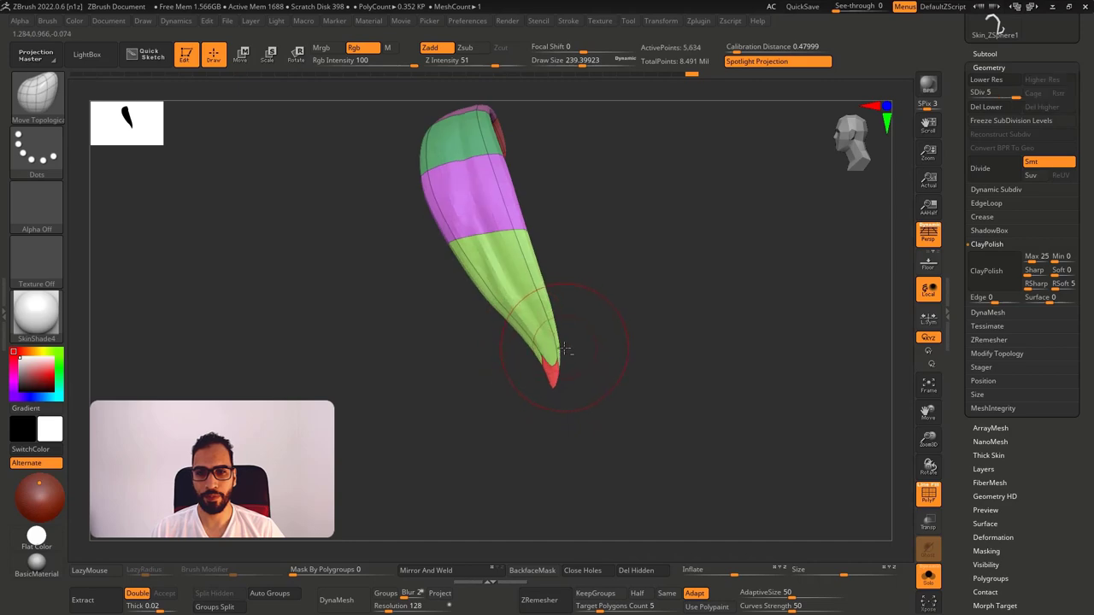
key(shift+f)
Check the pointed strand against the full head, reducing the draw size to about 172, and isolate it again.
key(alt+s)
ctrl+right_drag(484, 273, 655, 314)
drag(656, 314, 550, 308)
ctrl+right_drag(582, 297, 596, 330)
key(alt+s)
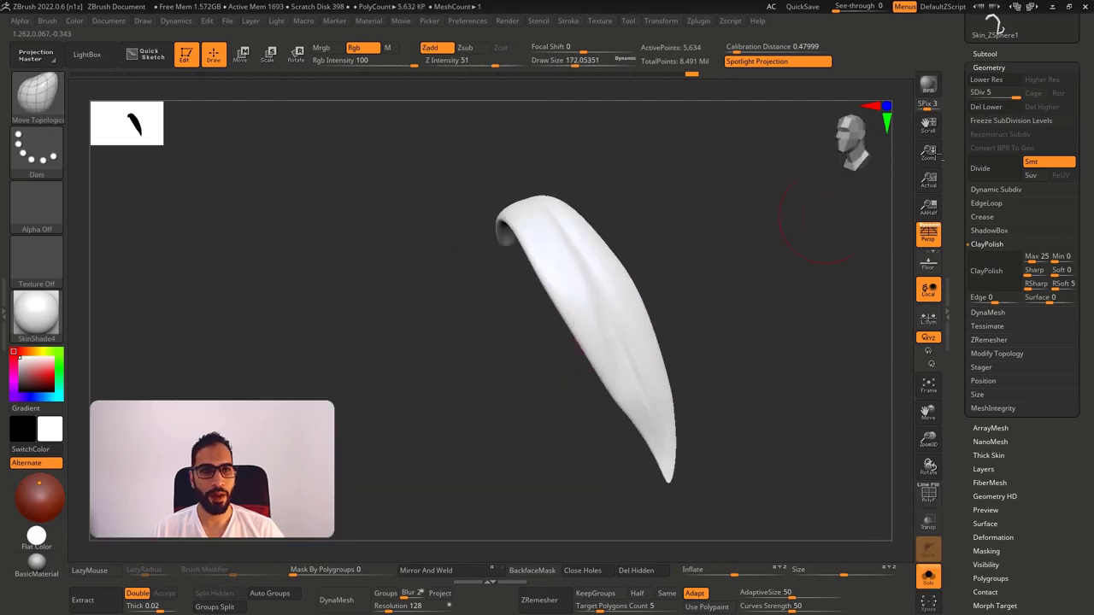
Divide the strand to subdivision level 6, apply ClayPolish and clear its mask.
key(ctrl+d)
click(1007, 273)
ctrl+drag(762, 270, 803, 342)
right_drag(791, 321, 730, 308)
Show the full head and fit the front strand near the hairline at subdivision levels 3 to 5, with Move at draw size about 379.
key(alt+s)
mouse_move(558, 334)
ctrl+right_down()
mouse_move(547, 276)
mouse_move(517, 278)
mouse_move(514, 294)
mouse_move(496, 271)
mouse_move(550, 320)
mouse_move(502, 311)
ctrl+right_up()
key(shift+d)
key(shift+d)
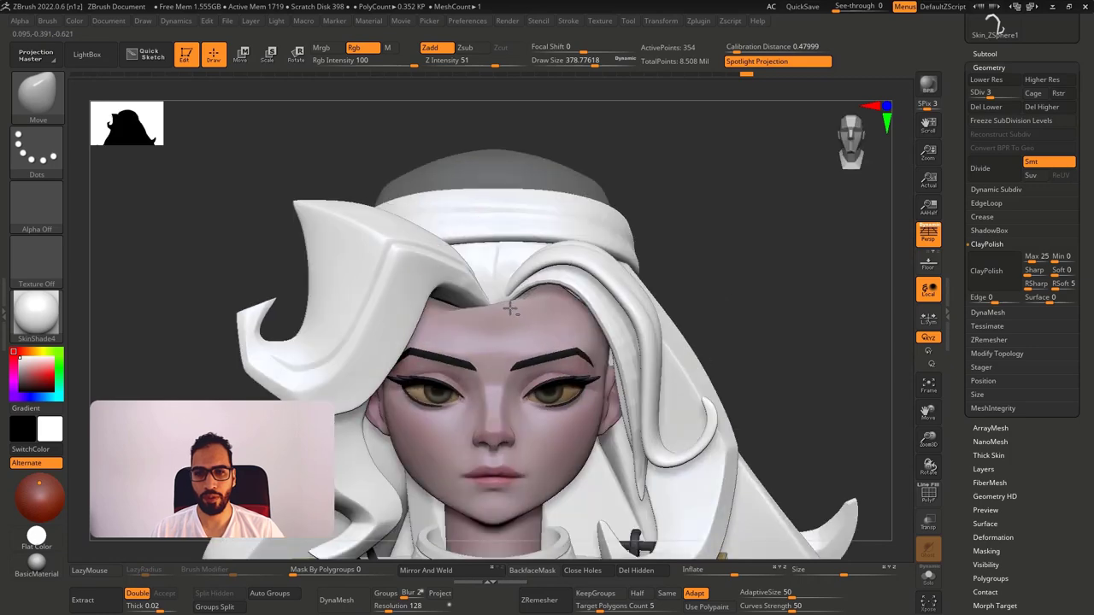
key(d)
key(d)
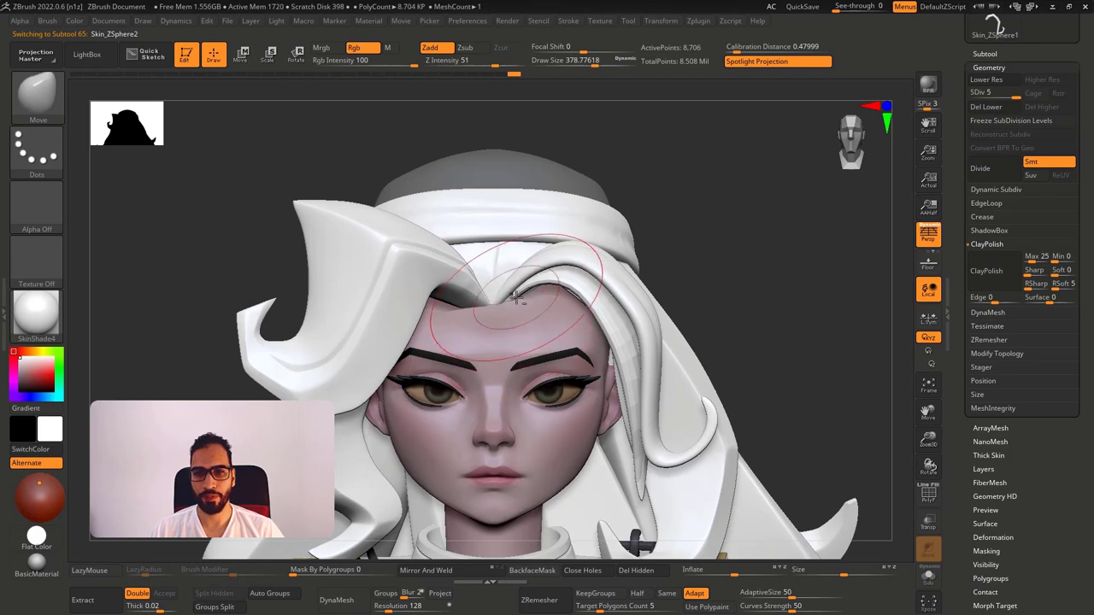
key(shift+d)
key(shift+d)
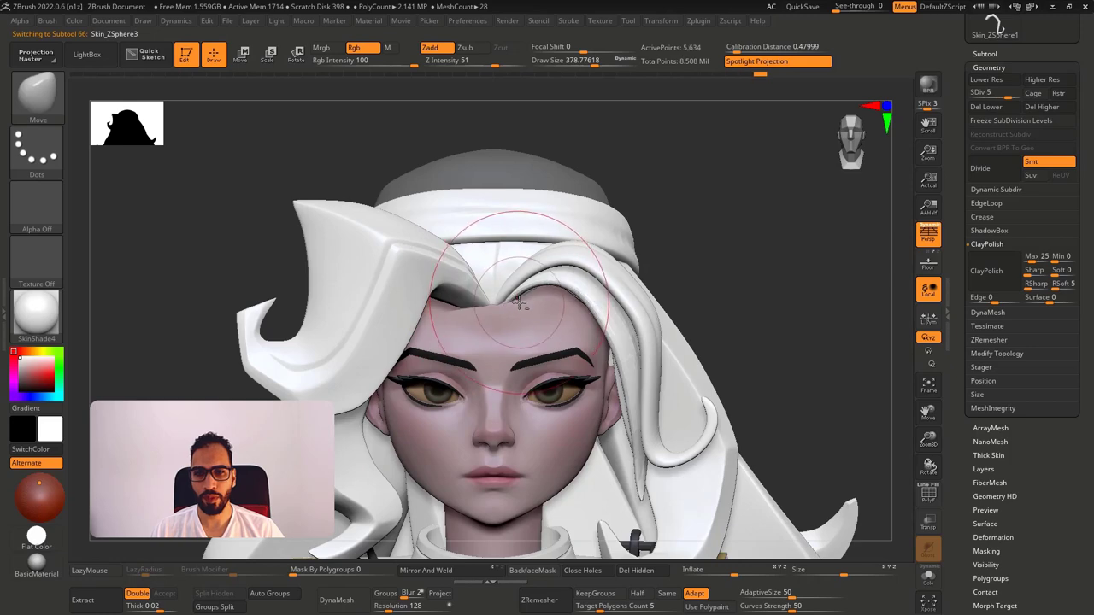
Isolate the strand, lower it to subdivision level 1 and reduce the Move brush to about 167 at its root end.
alt+right_drag(517, 305, 681, 289)
key(alt+s)
mouse_move(805, 279)
alt+right_down()
mouse_move(610, 296)
mouse_move(576, 324)
alt+right_up()
key(shift+d)
key(shift+d)
key(shift+d)
key(shift+d)
key(shift+d)
key(bracketleft)
key(bracketleft)
key(bracketleft)
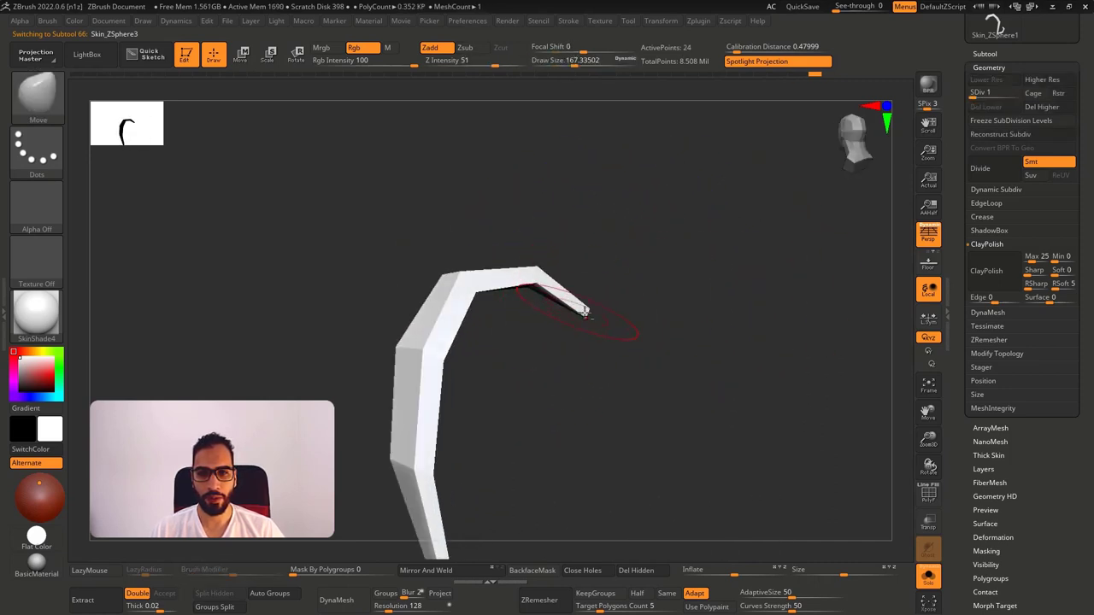
Reshape the strand's root end with Move at draw size about 132 and raise its subdivision to level 4 on the full head.
key(d)
key(d)
key(d)
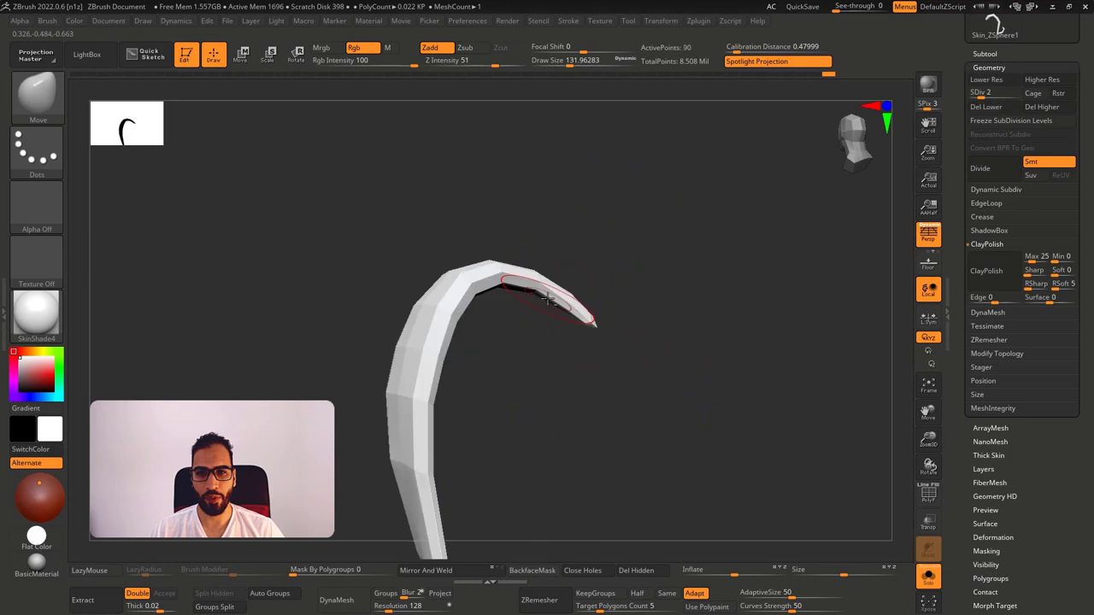
drag(566, 309, 568, 311)
right_drag(567, 312, 640, 289)
key(shift+s)
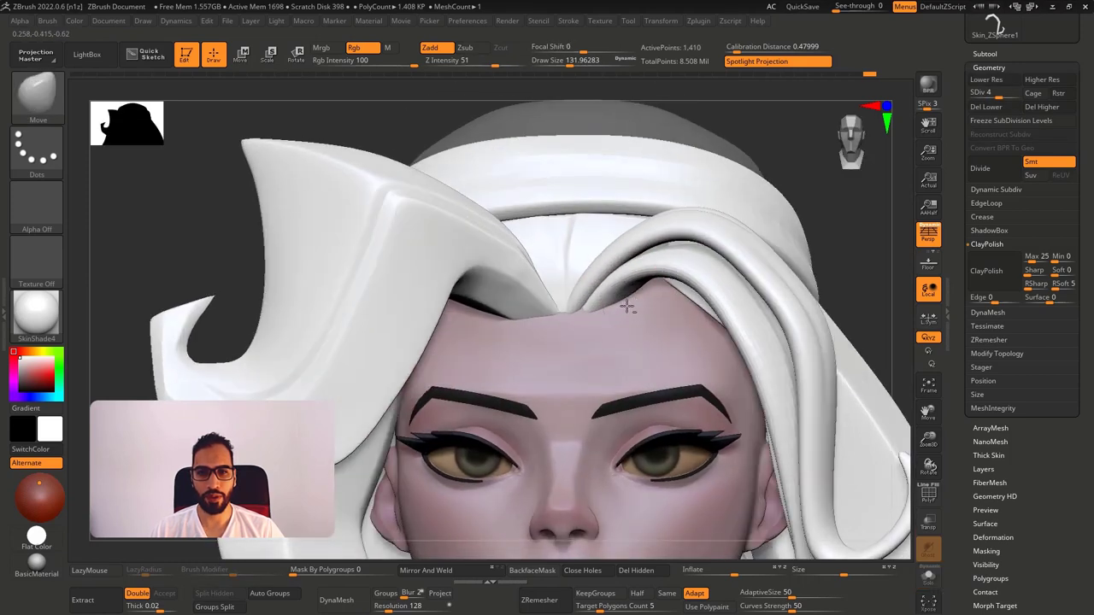
Isolate the strand at subdivision level 6 and set up the hPolish brush at draw size about 97.
key(ctrl+shift+s)
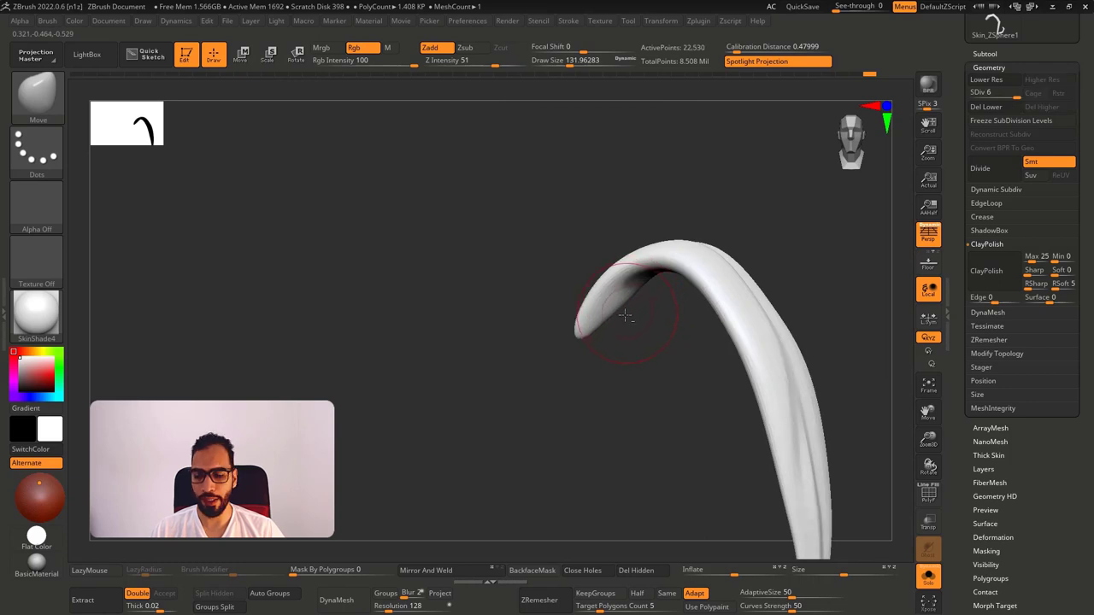
key(b)
key(h)
key(p)
key(shift+s)
key(s)
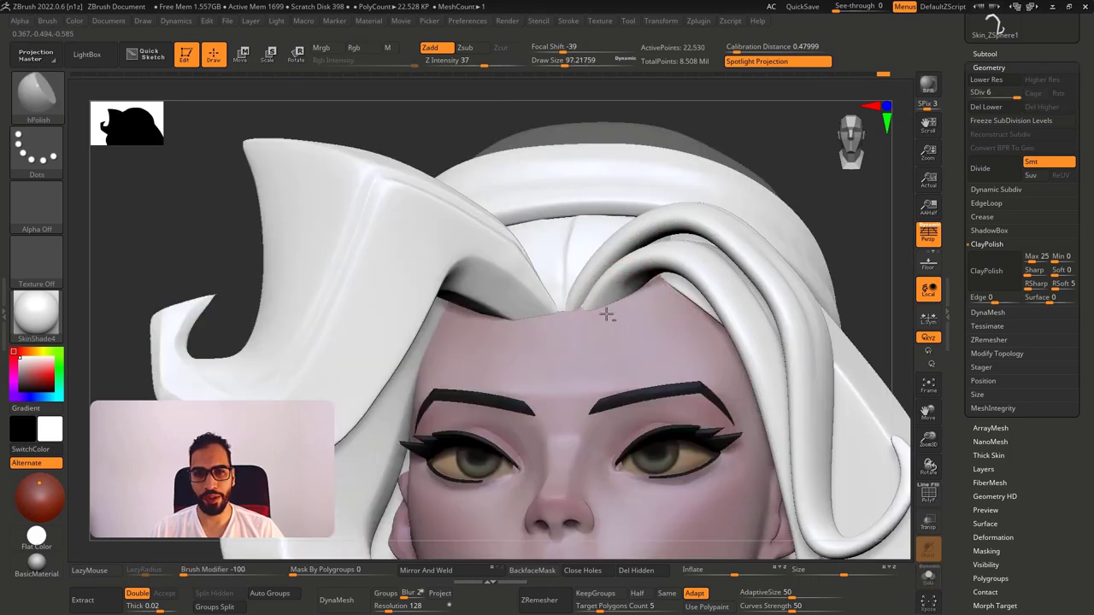
Polish and smooth the inner face of the strand's root end, checking its fit against the forehead.
key(ctrl+shift+s)
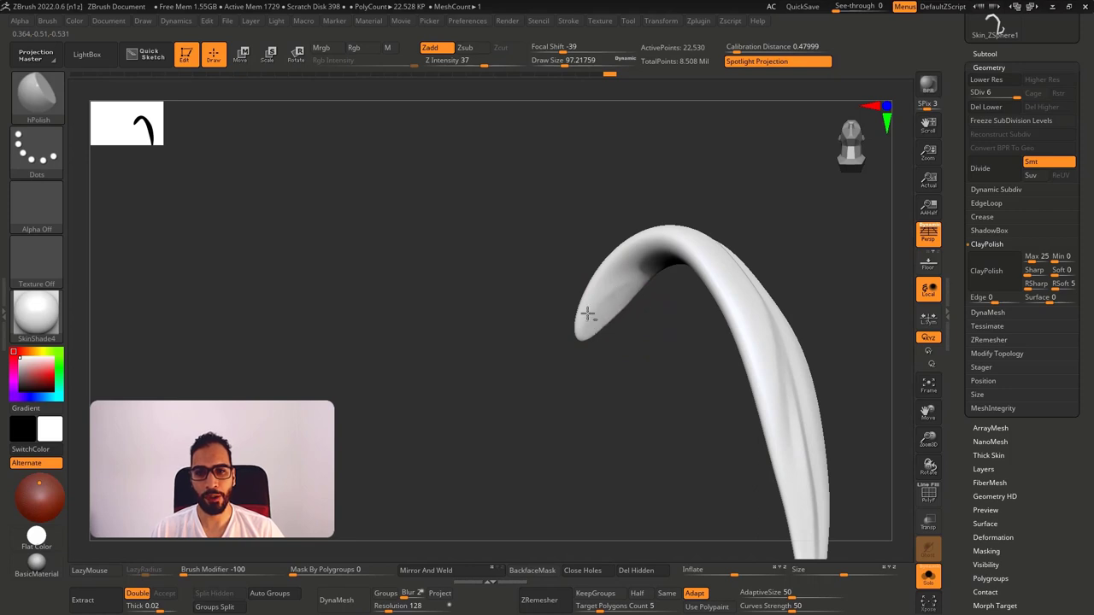
right_drag(606, 364, 608, 311)
key(ctrl+shift+s)
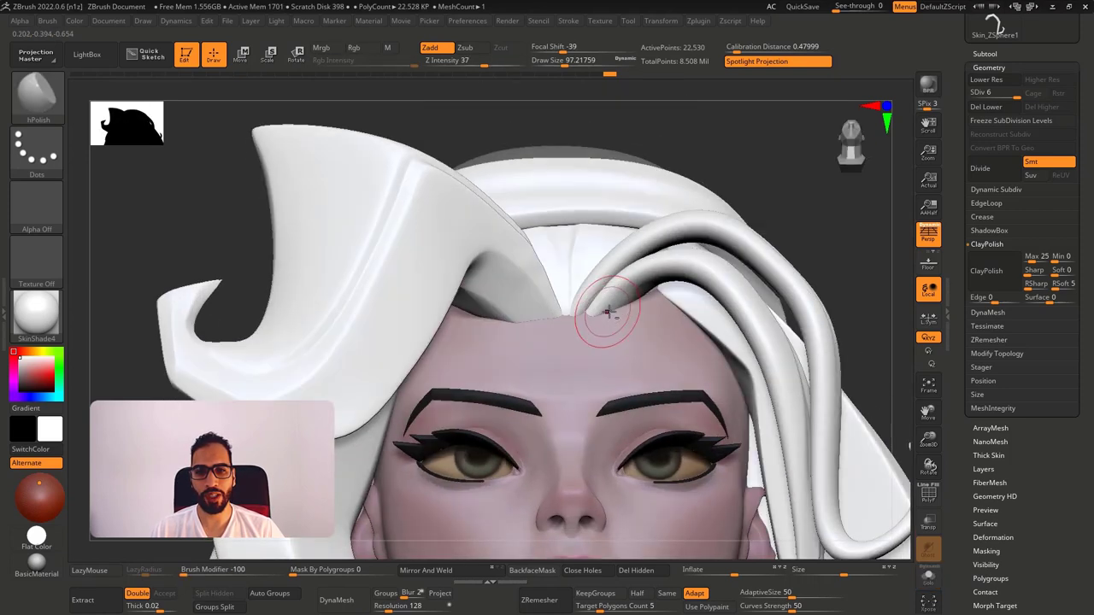
key(ctrl+shift+s)
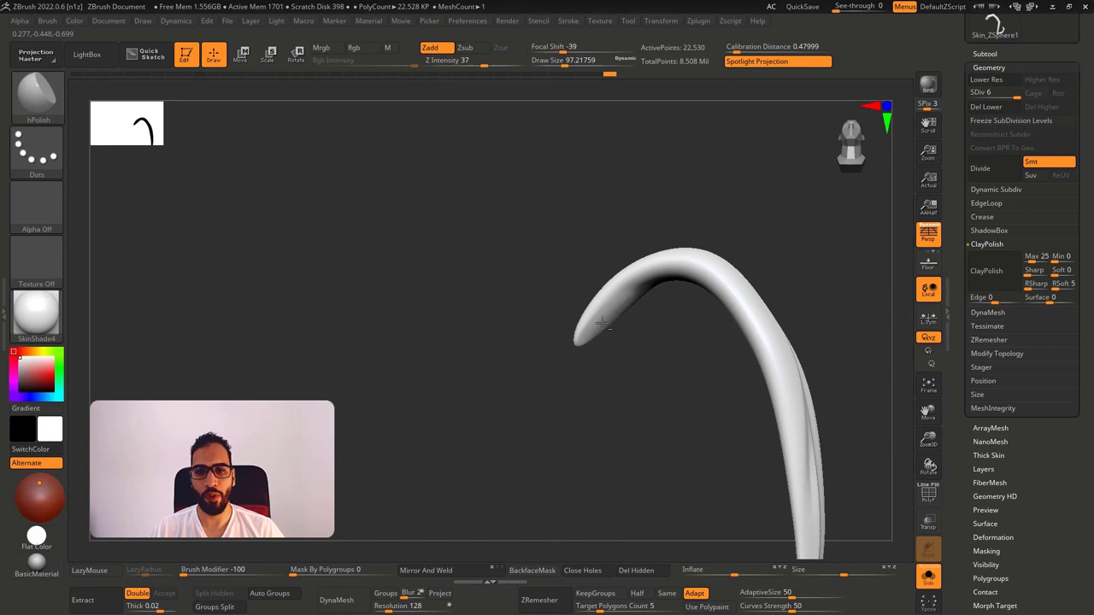
mouse_move(608, 316)
right_down()
mouse_move(616, 328)
mouse_move(628, 297)
right_up()
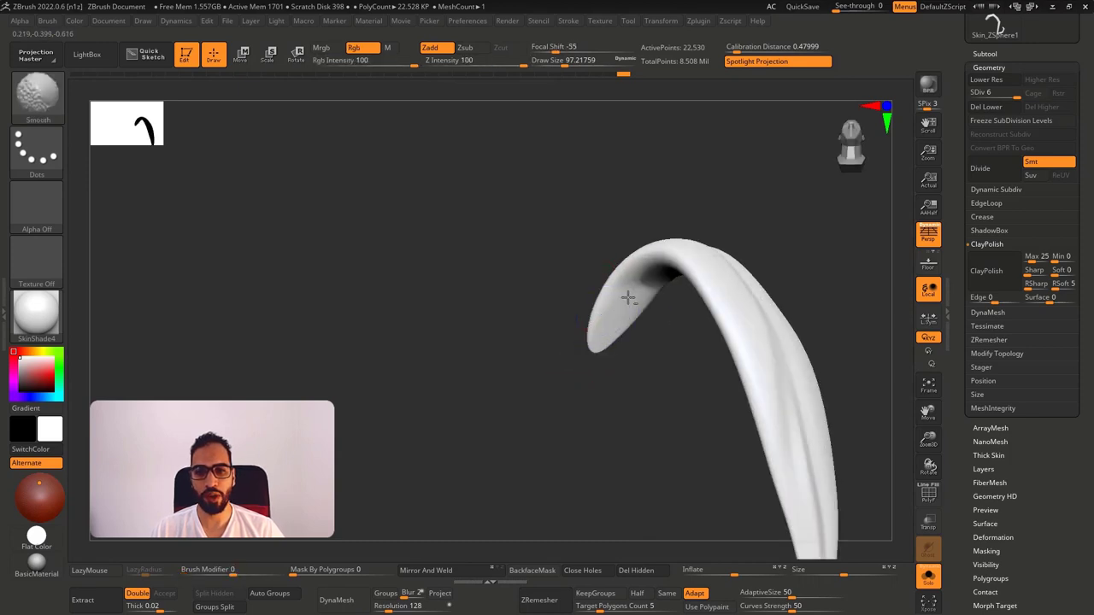
right_drag(630, 383, 637, 406)
key(ctrl+shift+s)
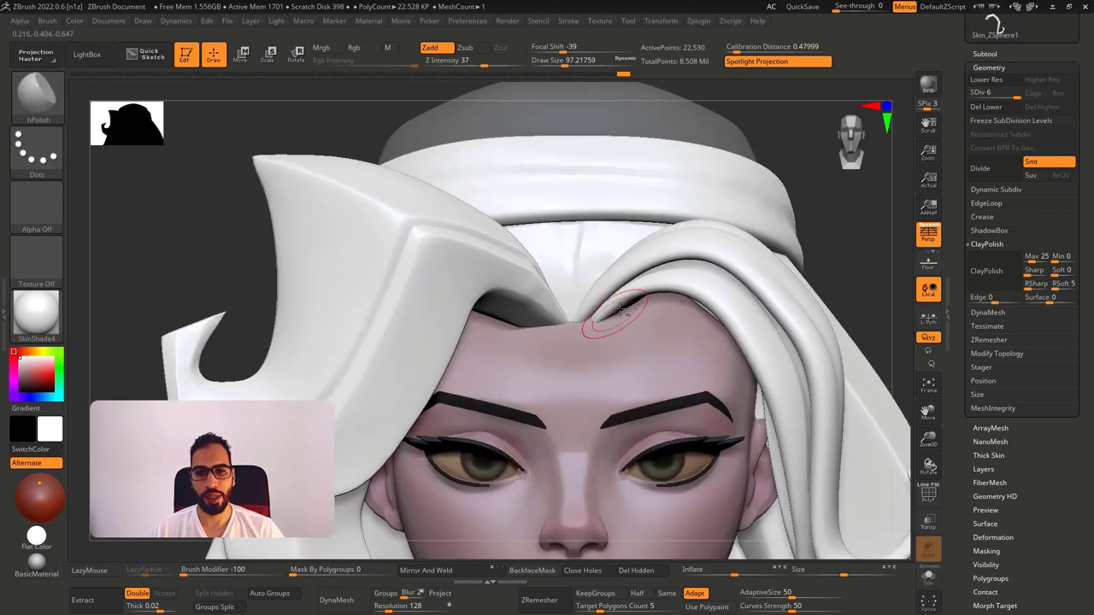
Pull the strand's root closer to the hairline with Move at draw size about 116, isolate it and reduce the brush to about 94.
key(b)
key(m)
key(v)
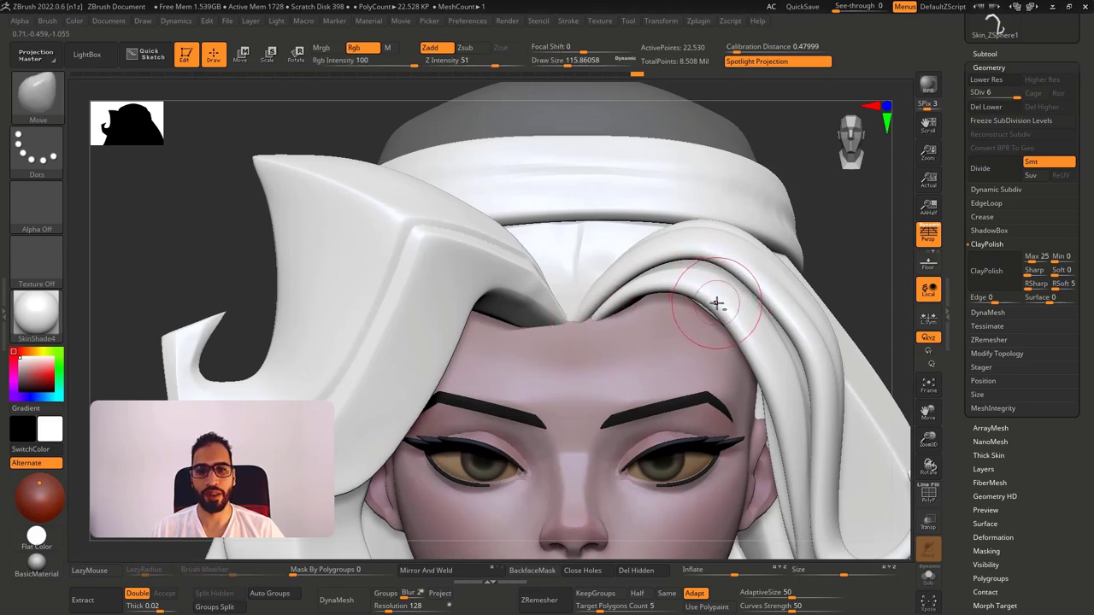
key(alt+s)
key(Down)
key(s)
click(690, 301)
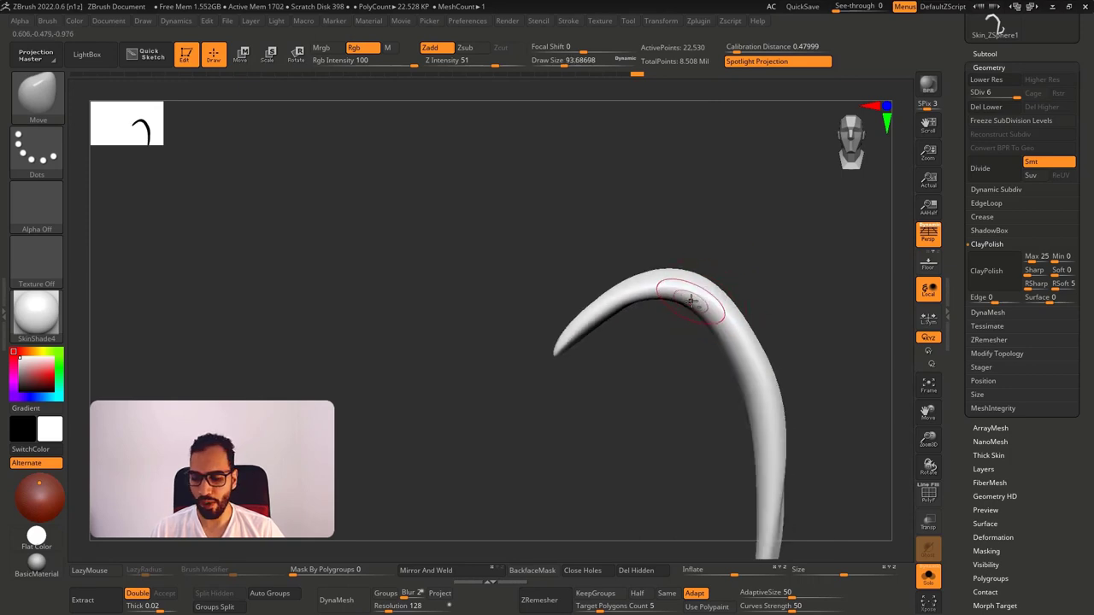
Try to carve a groove along the strand's bend with DamStandard at draw size about 94.
key(b)
key(d)
key(s)
key(ctrl)
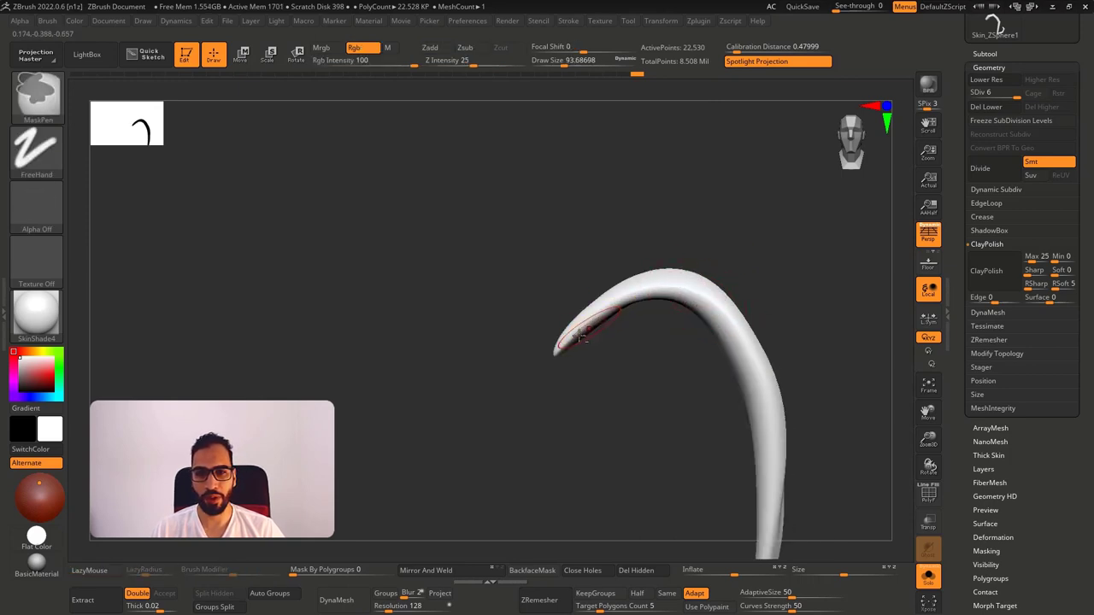
key(ctrl)
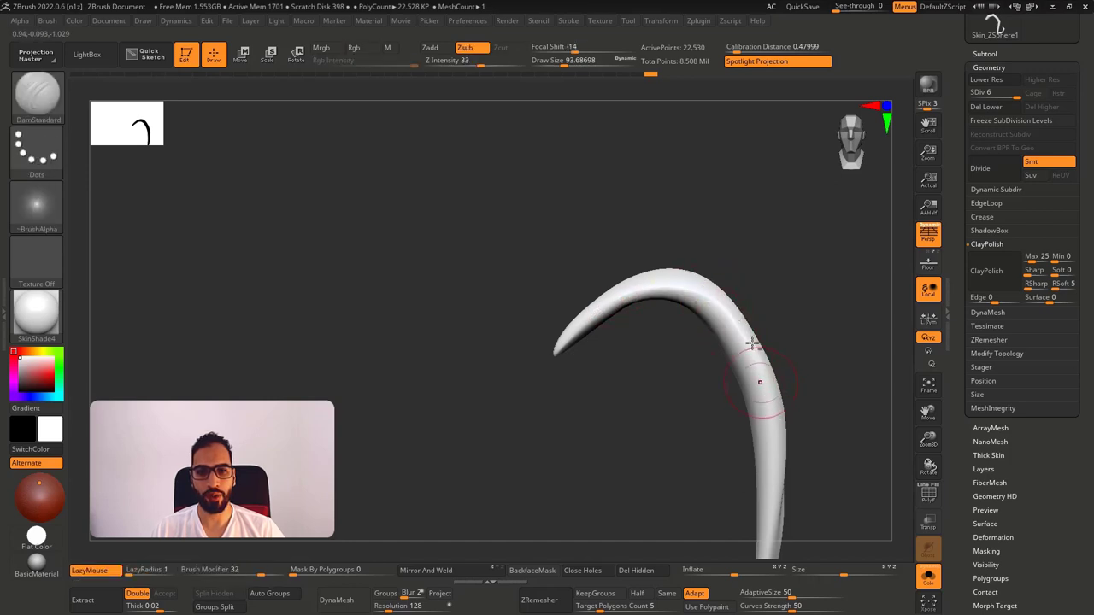
key(ctrl)
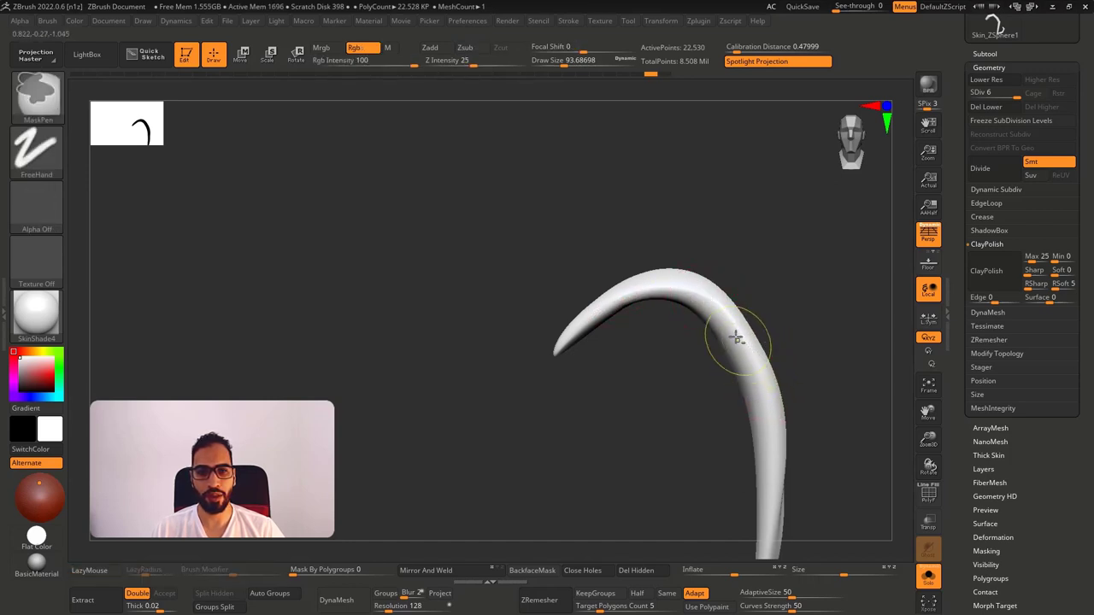
key(ctrl)
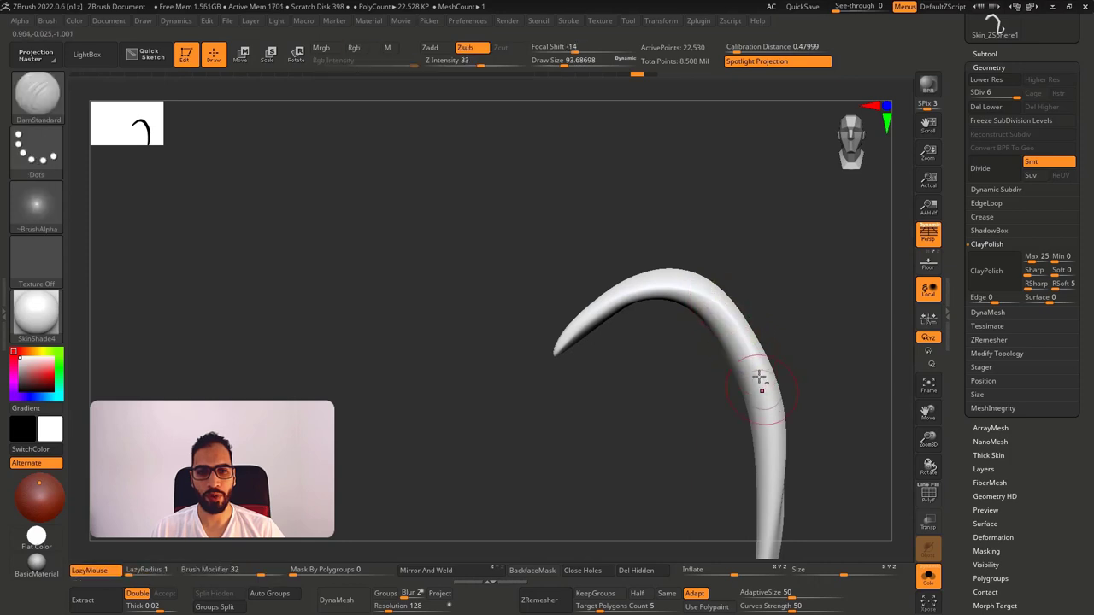
Examine the finished front strands on the full character, from the close-up hairline out to the upper body.
ctrl+right_drag(759, 377, 699, 255)
key(shift+s)
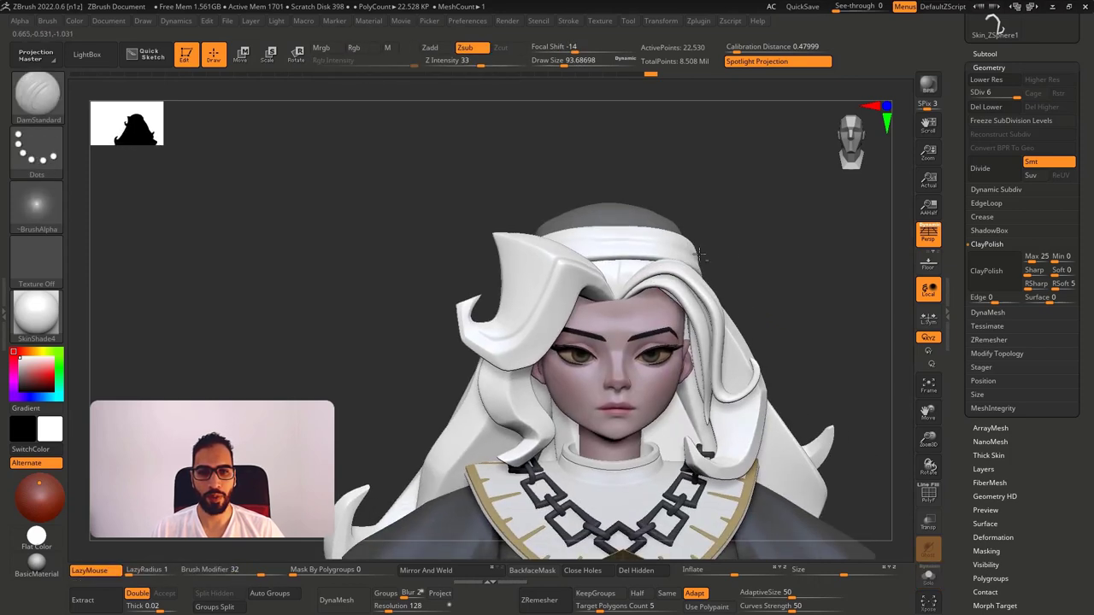
mouse_move(767, 245)
right_down()
mouse_move(728, 253)
mouse_move(741, 259)
right_up()
ctrl+right_drag(742, 258, 747, 323)
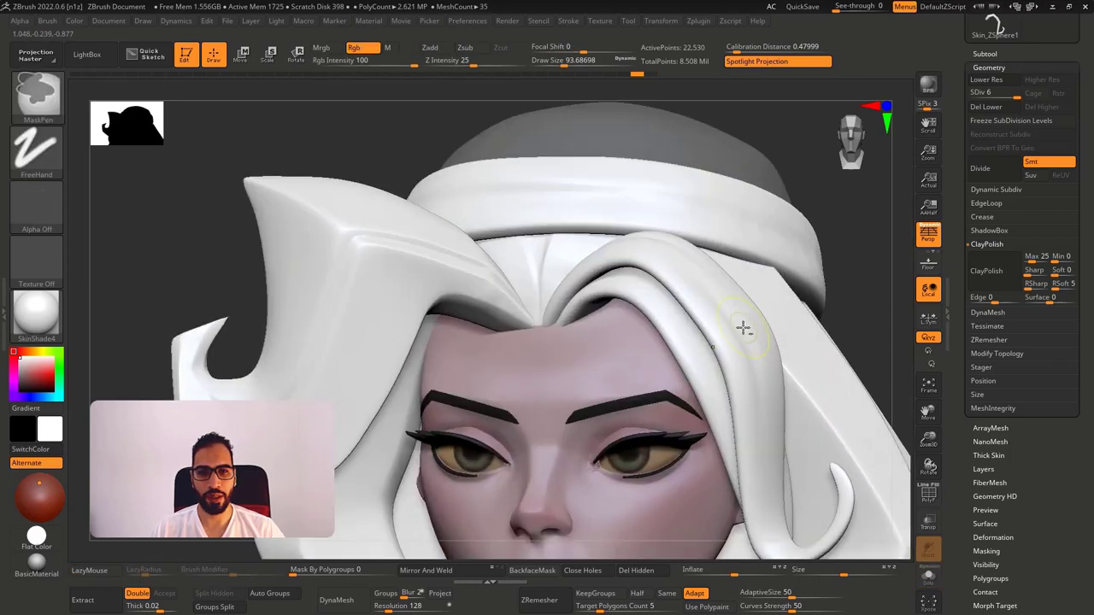
key(ctrl+shift)
key(ctrl+shift)
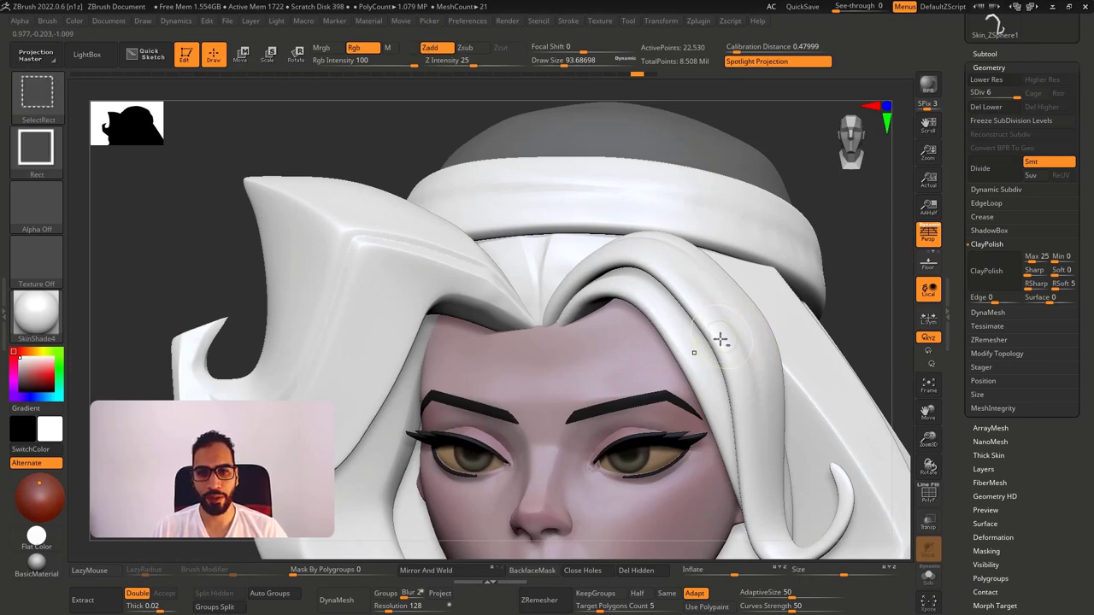
mouse_move(722, 337)
ctrl+right_down()
mouse_move(717, 267)
mouse_move(645, 230)
mouse_move(700, 243)
mouse_move(710, 225)
mouse_move(733, 228)
mouse_move(644, 229)
mouse_move(707, 231)
mouse_move(723, 239)
mouse_move(719, 260)
mouse_move(652, 274)
mouse_move(631, 264)
ctrl+right_up()
right_drag(720, 258, 750, 256)
right_drag(515, 267, 545, 264)
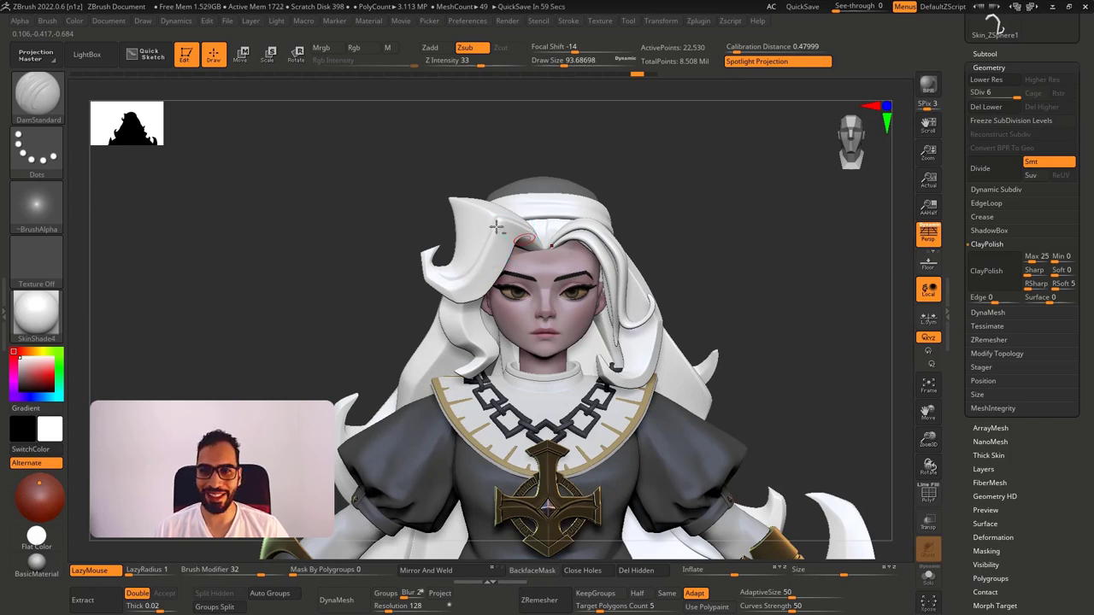
Review the front hair strands, then the whole character and her sword from front and three-quarter views.
mouse_move(530, 191)
mouse_down()
mouse_move(454, 314)
mouse_move(520, 250)
mouse_move(499, 253)
mouse_move(504, 242)
mouse_up()
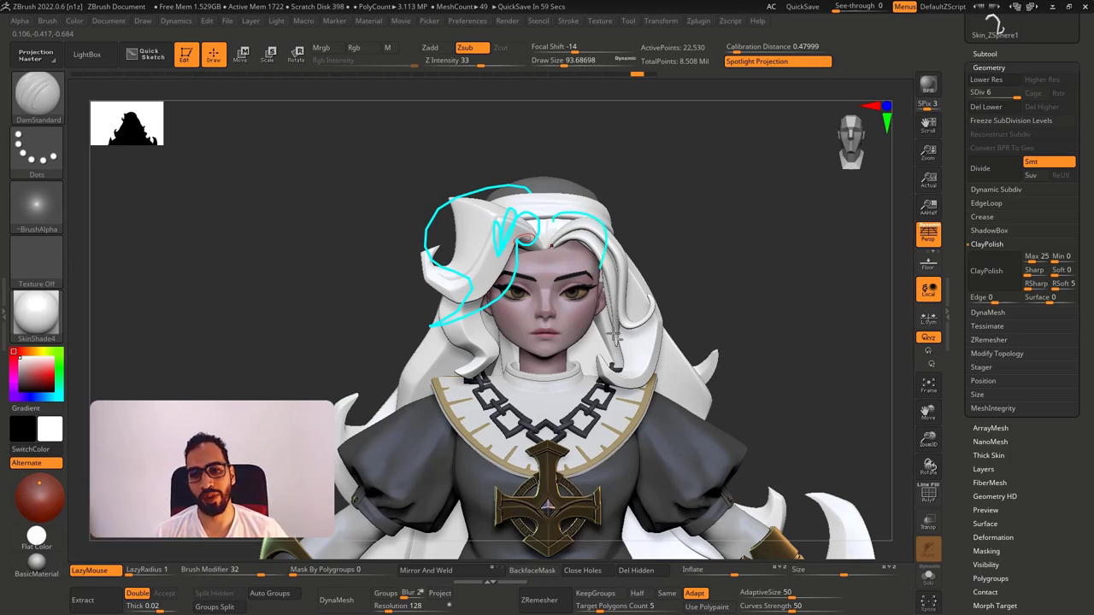
key(Escape)
mouse_move(745, 271)
mouse_down()
mouse_move(669, 276)
mouse_move(765, 262)
mouse_up()
ctrl+right_drag(622, 253, 586, 224)
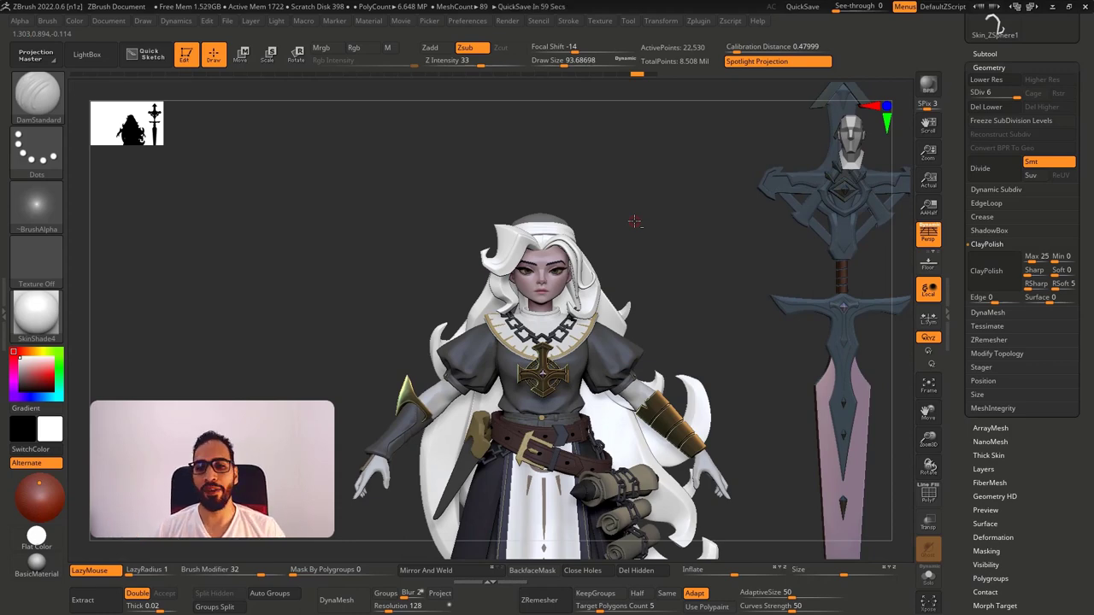
key(c)
drag(676, 240, 680, 217)
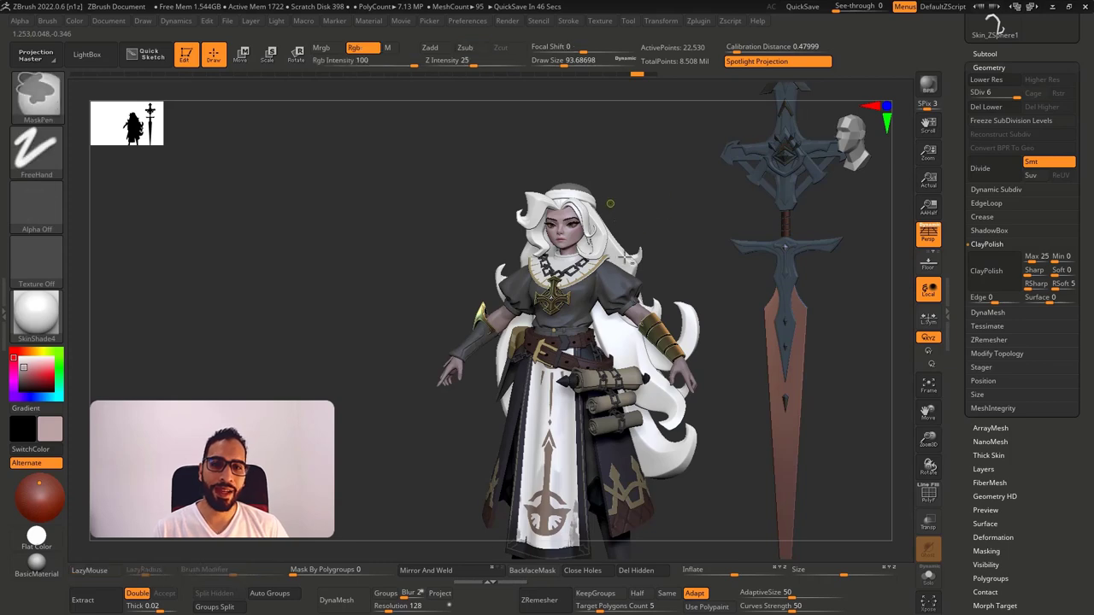
ctrl+right_drag(611, 204, 647, 213)
alt+right_drag(662, 159, 668, 214)
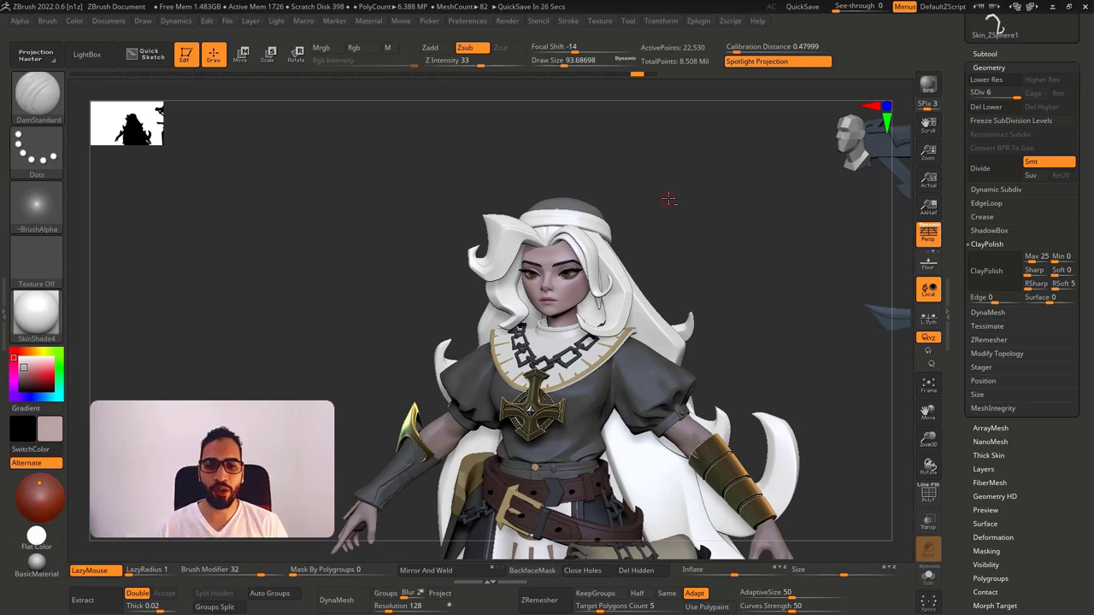
drag(683, 188, 658, 193)
right_drag(603, 285, 596, 203)
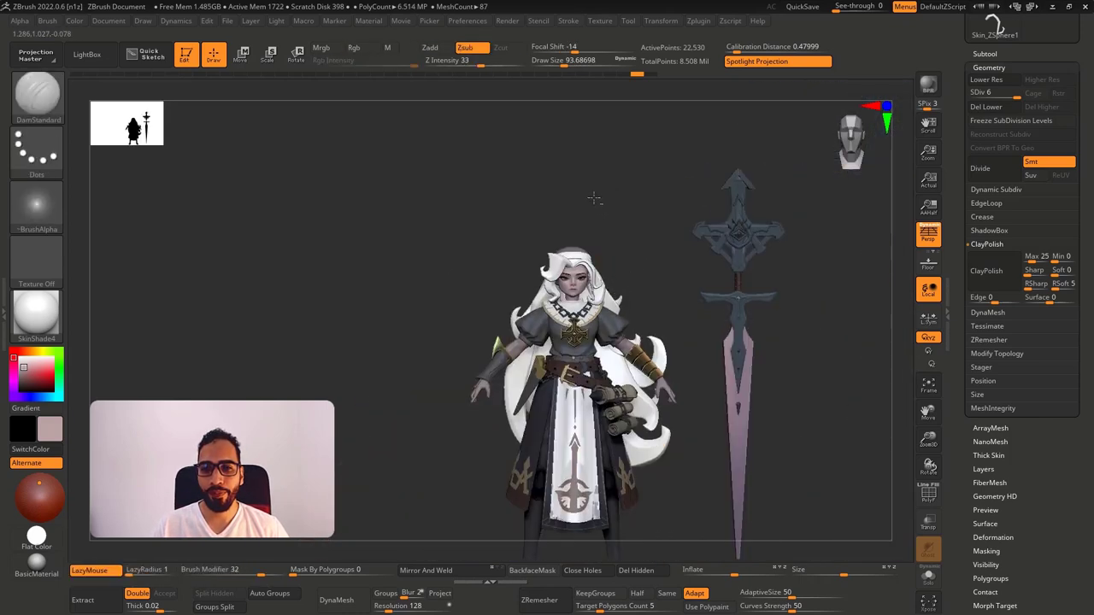
alt+right_drag(662, 295, 544, 284)
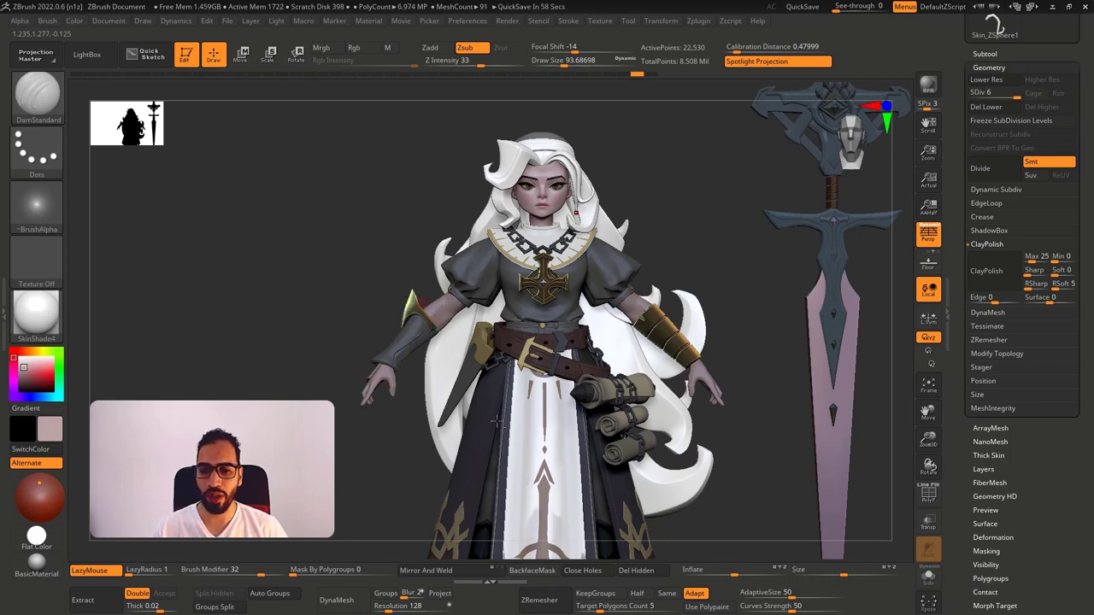
Switch to The Nun concept art in Chrome and compare the arm guard across the three painting stages.
key(super)
click(441, 600)
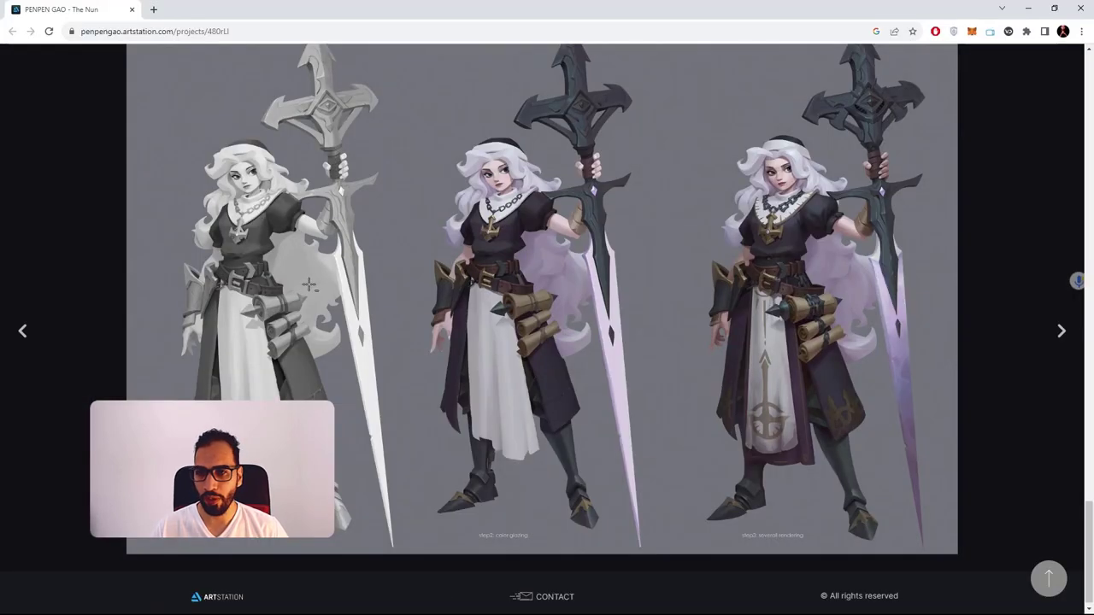
mouse_move(193, 264)
mouse_down()
mouse_move(191, 249)
mouse_move(164, 298)
mouse_up()
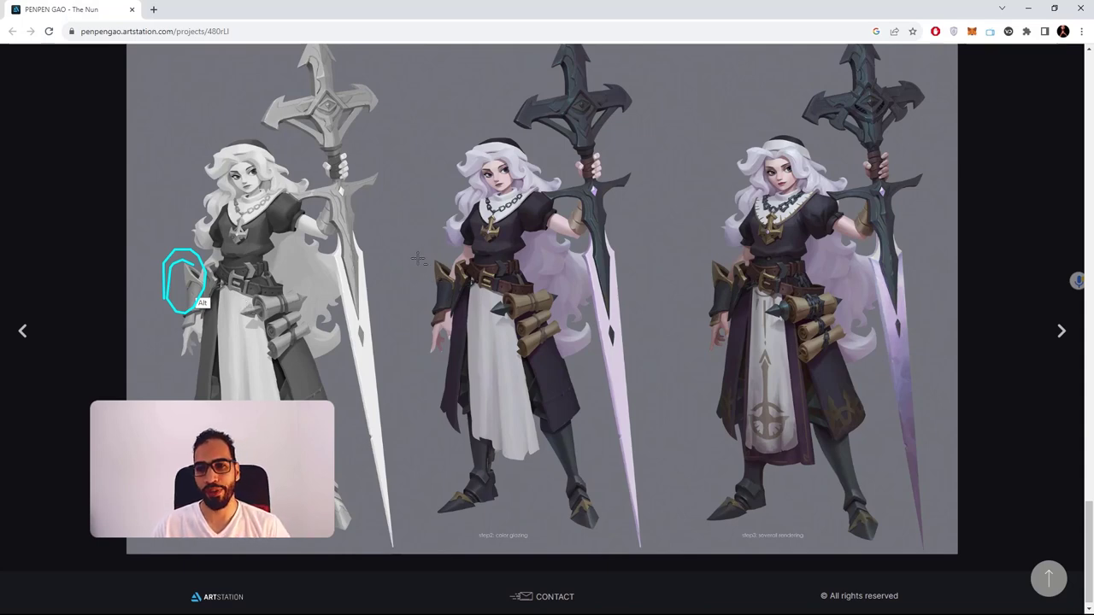
drag(426, 251, 391, 295)
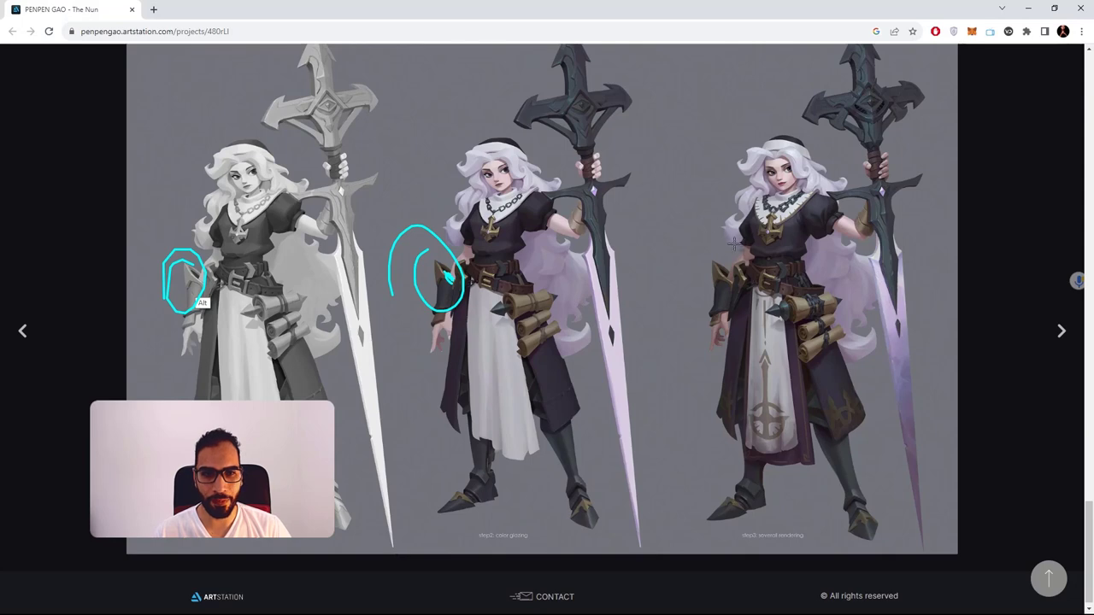
key(Escape)
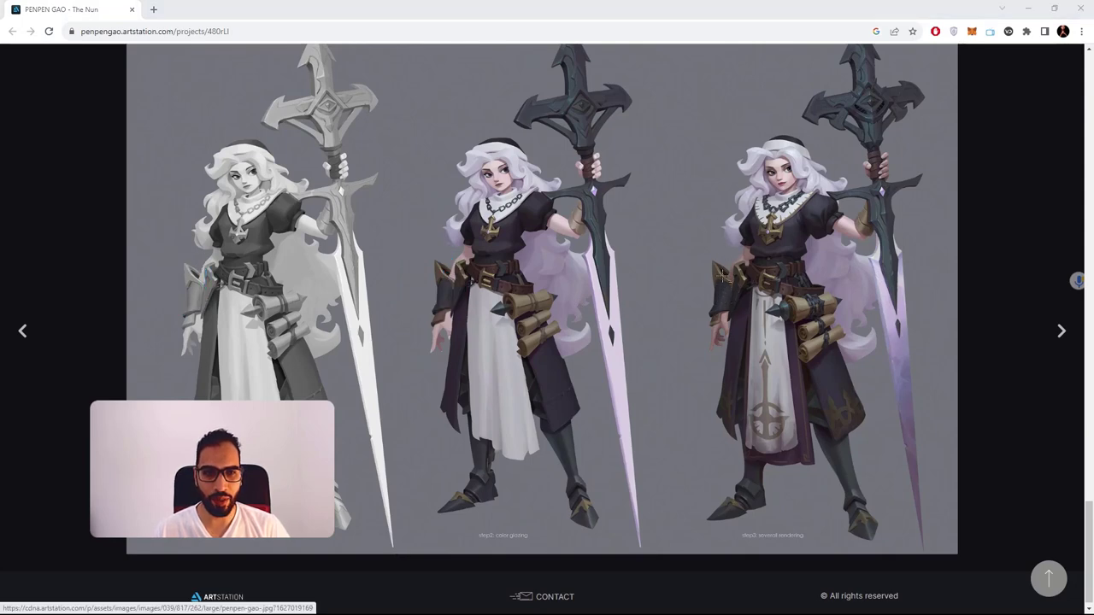
drag(722, 273, 673, 329)
key(Escape)
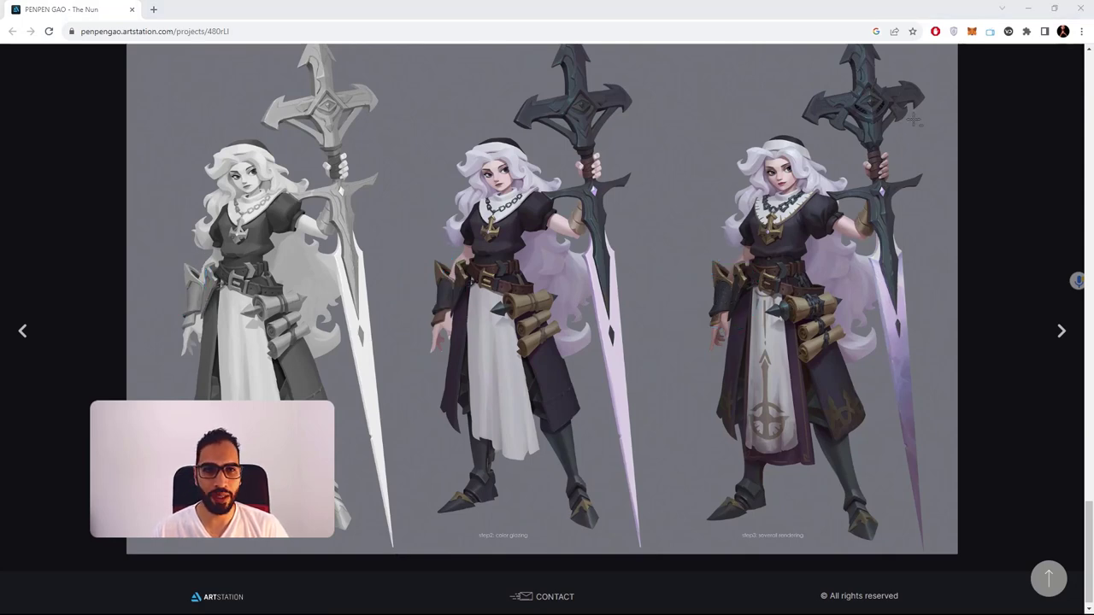
click(1026, 12)
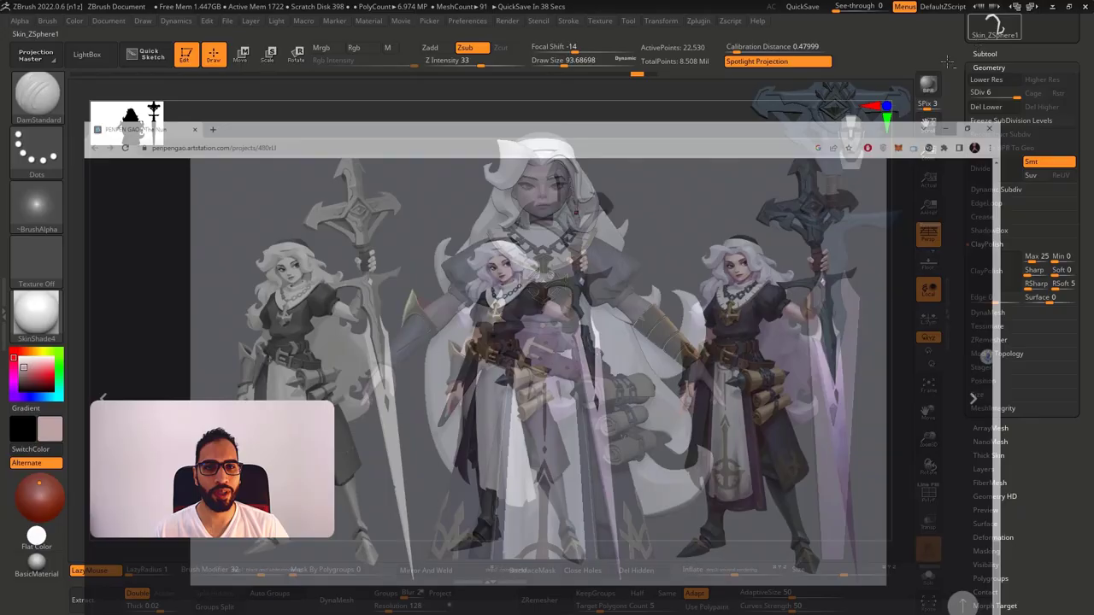
Compare the sculpt with the concept art again, marking the torso of the greyscale figure.
alt+drag(607, 201, 547, 257)
key(alt+Tab)
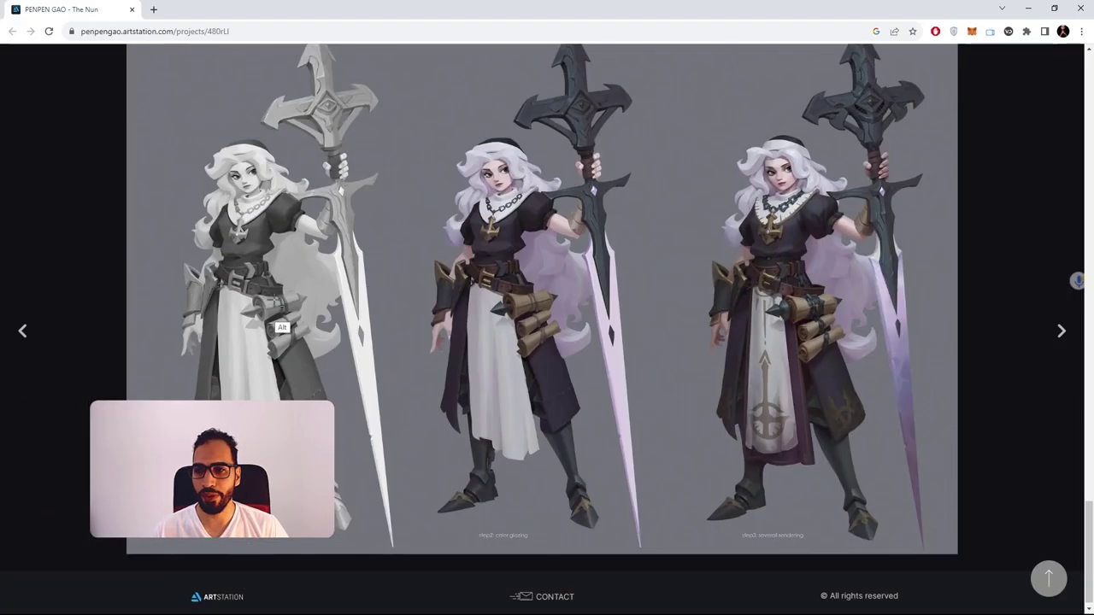
mouse_move(271, 205)
mouse_down()
mouse_move(271, 253)
mouse_move(224, 268)
mouse_move(248, 198)
mouse_move(278, 236)
mouse_move(306, 344)
mouse_move(282, 427)
mouse_move(230, 274)
mouse_up()
key(Escape)
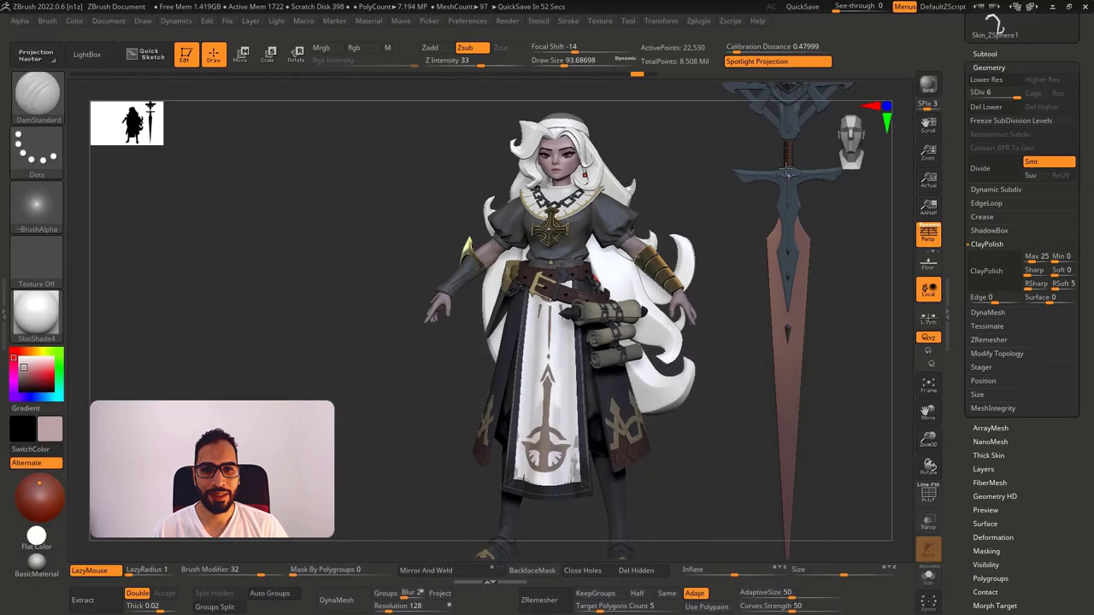
click(1027, 10)
Inspect the character's hair from behind, from the front and from a closer three-quarter view.
right_drag(595, 268, 513, 275)
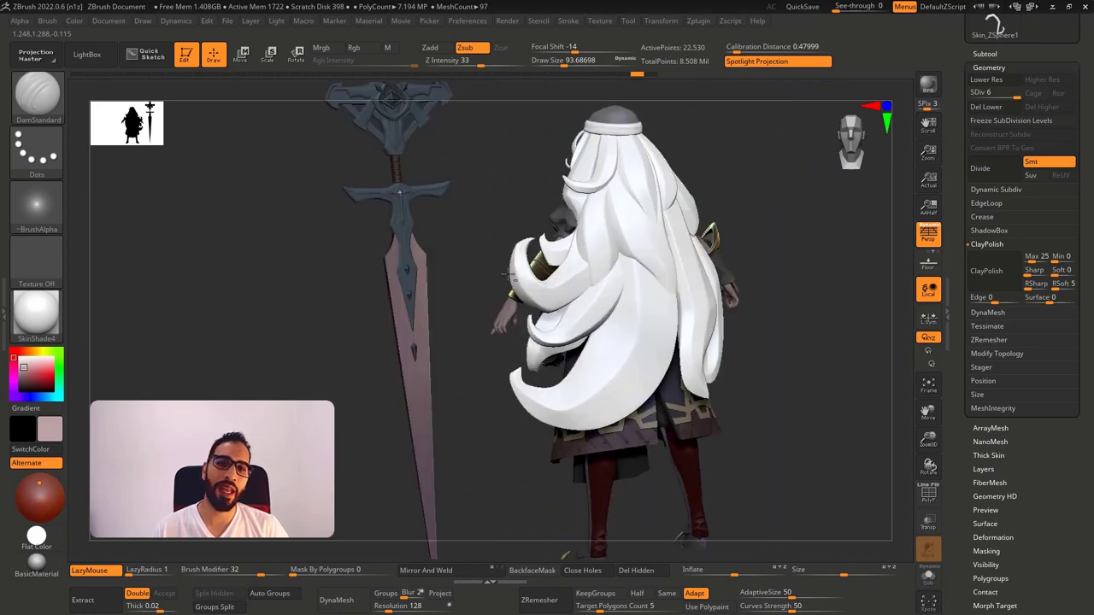
mouse_move(571, 251)
shift+right_down()
mouse_move(550, 246)
mouse_move(651, 240)
mouse_move(641, 203)
shift+right_up()
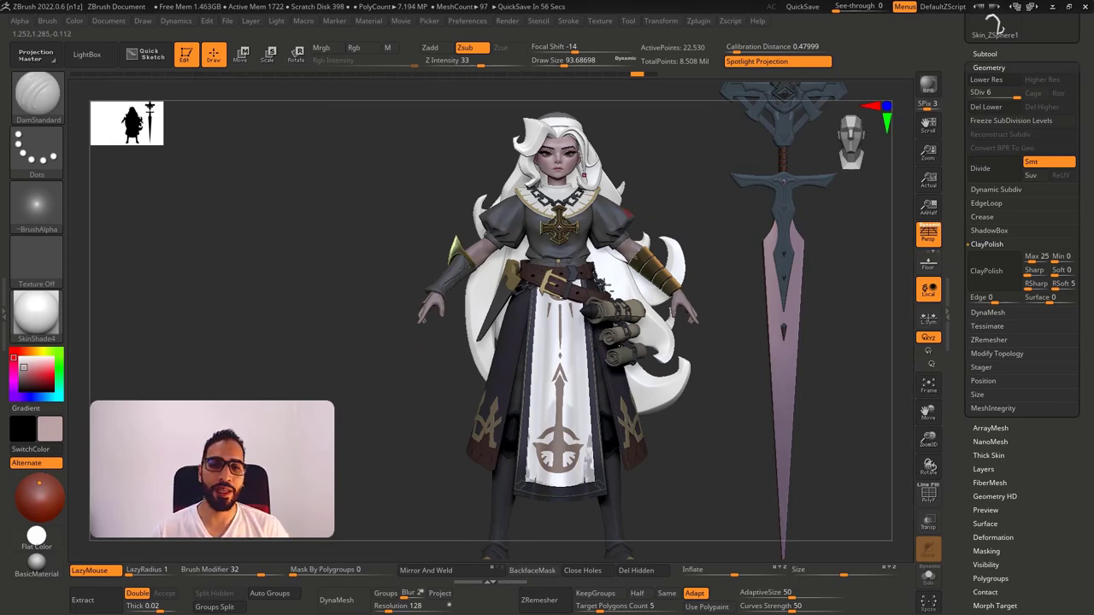
mouse_move(604, 284)
alt+right_down()
mouse_move(570, 361)
mouse_move(585, 226)
mouse_move(562, 260)
alt+right_up()
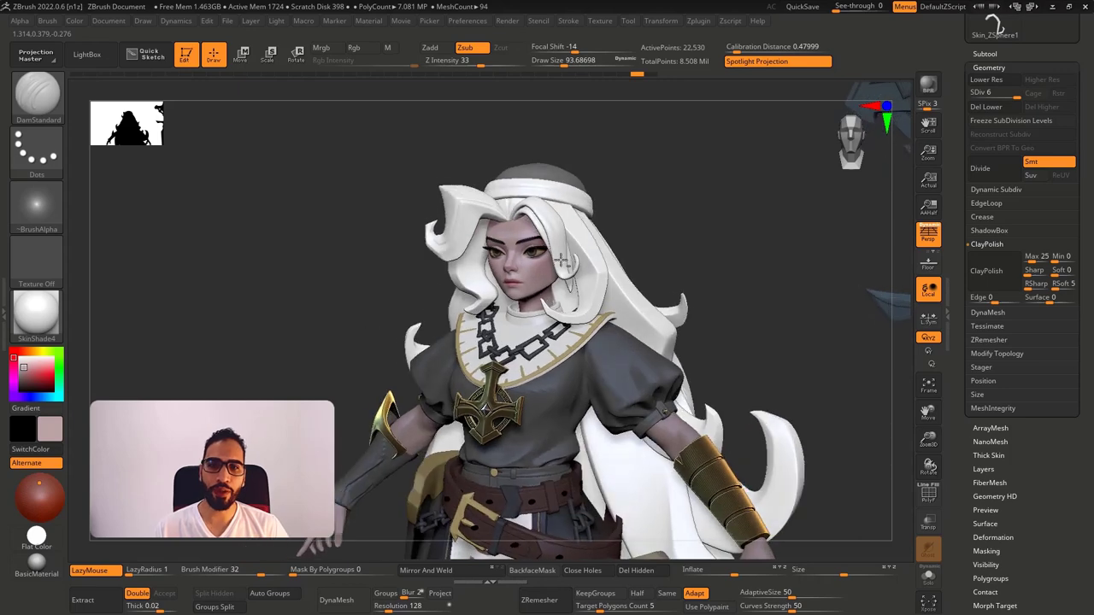
mouse_move(588, 295)
ctrl+right_down()
mouse_move(590, 229)
mouse_move(540, 222)
ctrl+right_up()
Choose the Move Topological brush with a draw size of about 400 and check the hair around the head.
key(s)
mouse_move(542, 220)
mouse_down()
mouse_move(561, 221)
mouse_move(542, 210)
mouse_up()
key(s)
key(b)
key(m)
key(t)
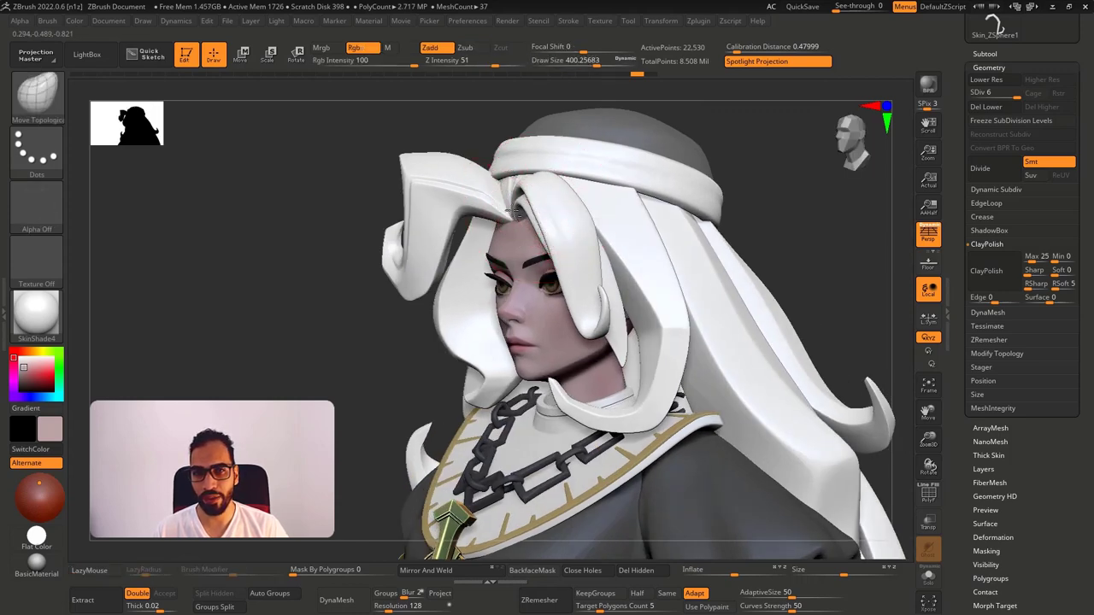
right_drag(506, 212, 630, 224)
mouse_move(630, 224)
ctrl+right_down()
mouse_move(637, 213)
mouse_move(550, 231)
ctrl+right_up()
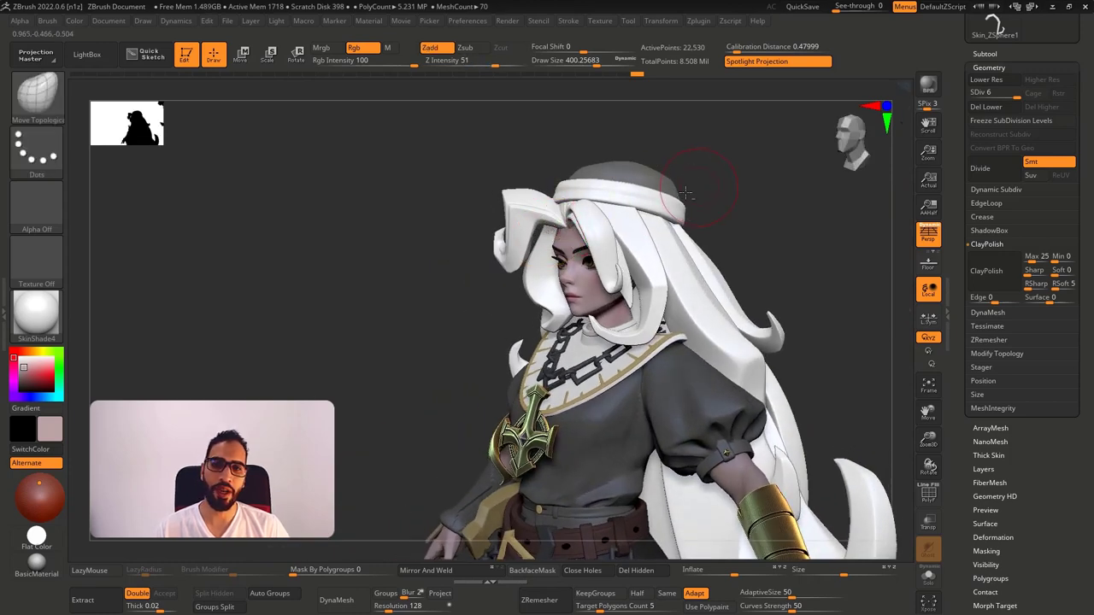
Lower the front strand to subdivision level 1, isolate it and set the draw size to about 305.
mouse_move(571, 224)
right_down()
mouse_move(641, 205)
mouse_move(629, 152)
mouse_move(571, 245)
mouse_move(591, 261)
mouse_move(587, 210)
right_up()
key(shift+d)
key(shift+d)
key(shift+d)
key(ctrl+a)
key(s)
drag(587, 207, 578, 205)
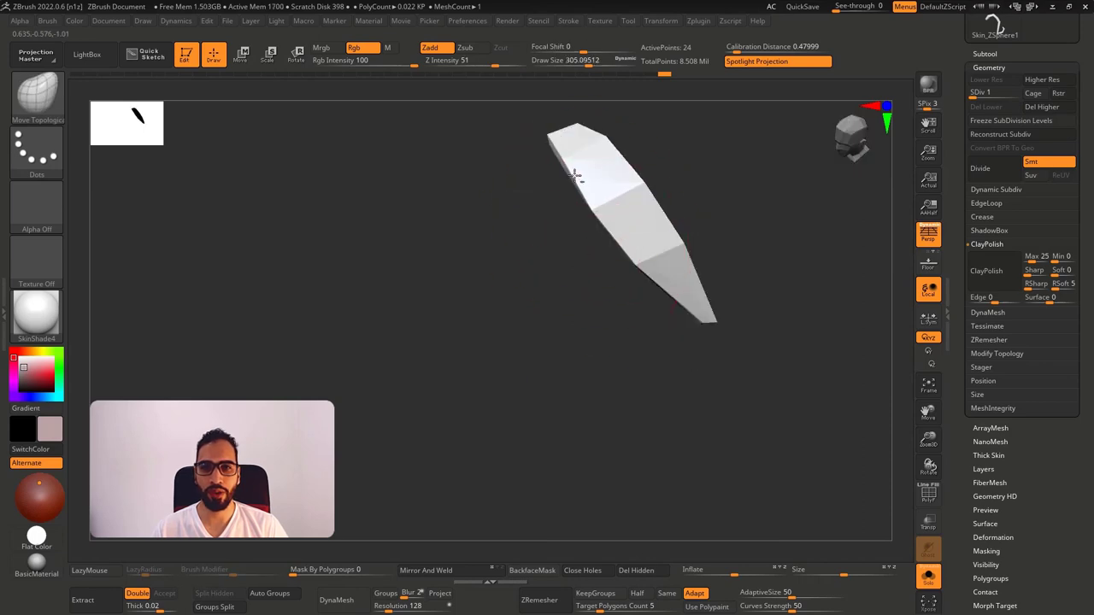
Raise the isolated strand to subdivision level 6 and show the rest of the character again.
key(d)
key(d)
key(d)
key(d)
key(d)
right_drag(596, 205, 631, 170)
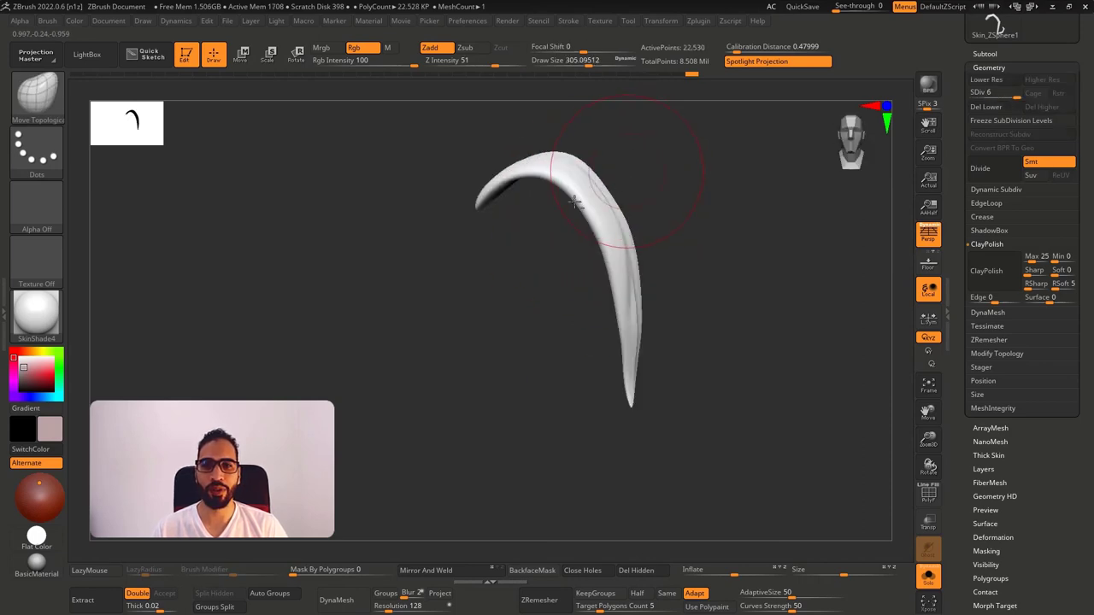
key(ctrl+a)
right_drag(562, 170, 554, 133)
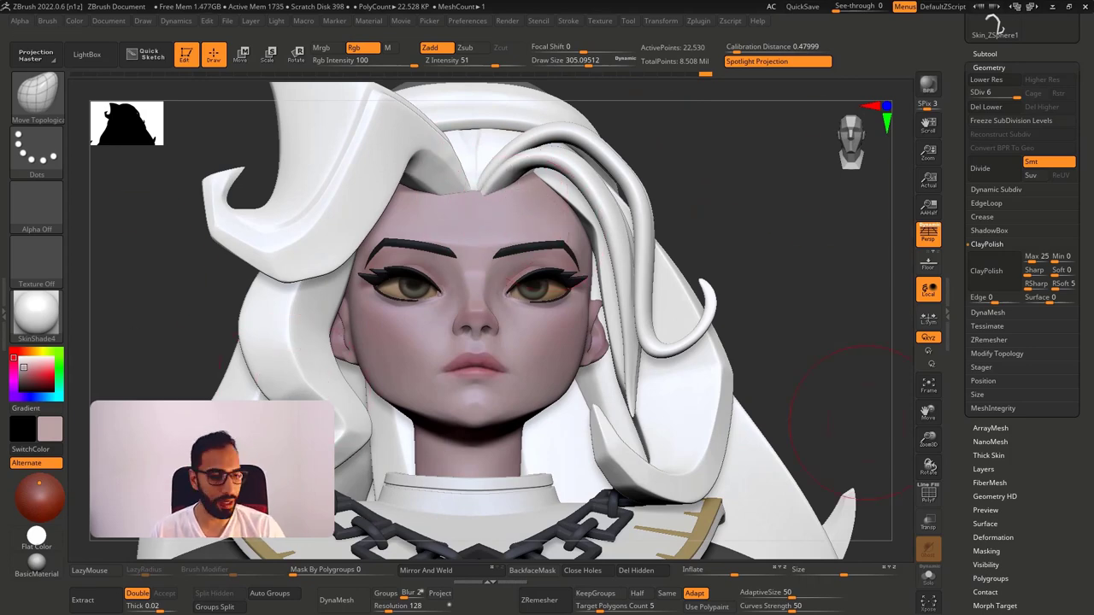
Switch to the Overwatch 2 Witch Kiriko artwork in Chrome and open the sculpt's back-view render at full size.
key(super)
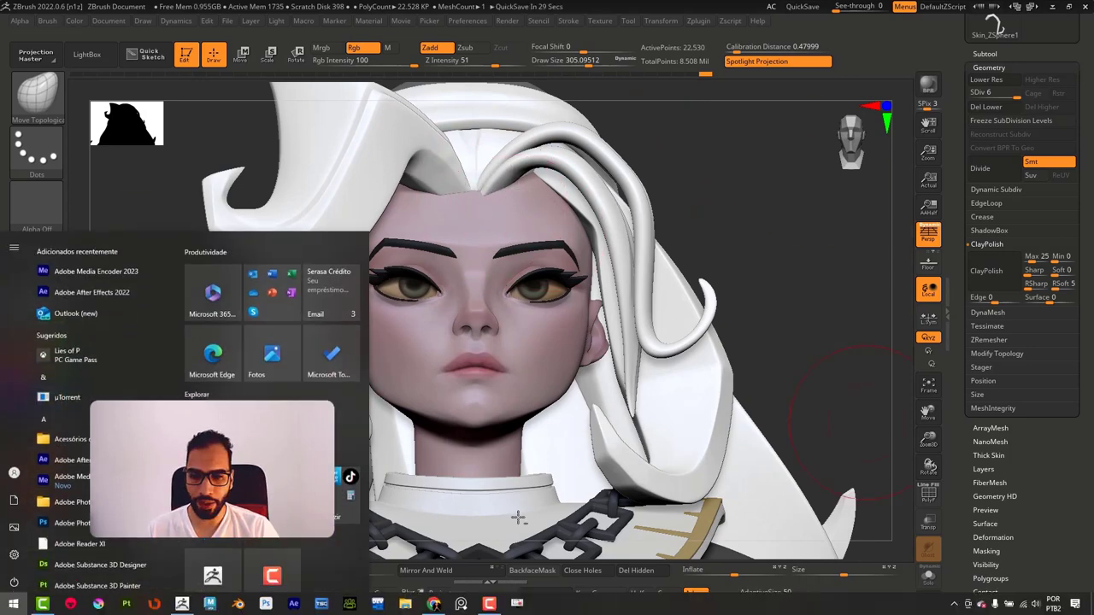
click(434, 607)
key(ctrl+Tab)
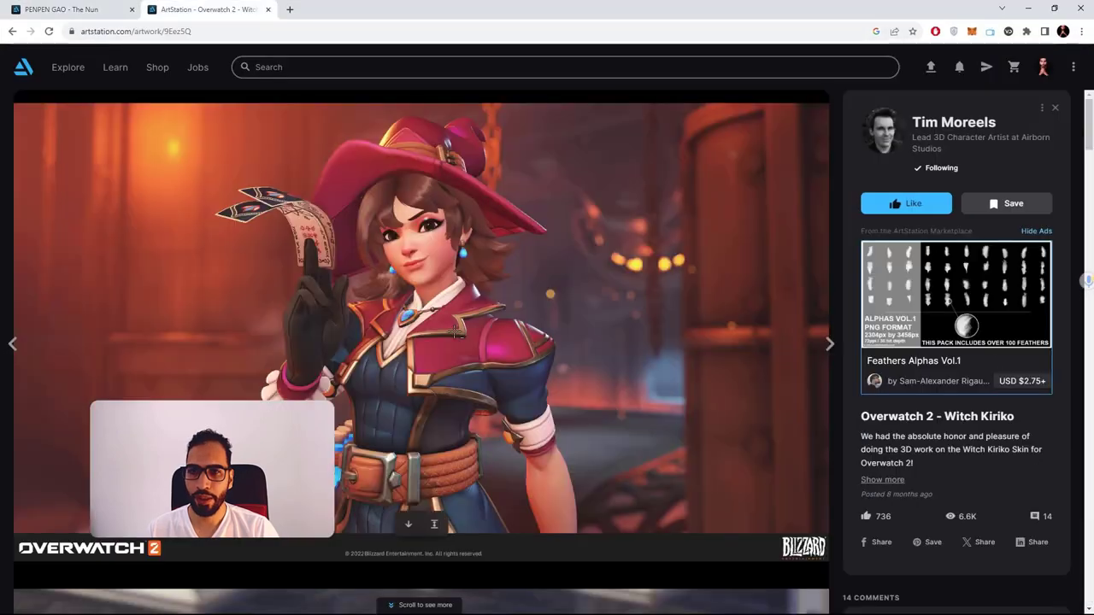
scroll(589, 382, down, 10)
scroll(589, 381, down, 10)
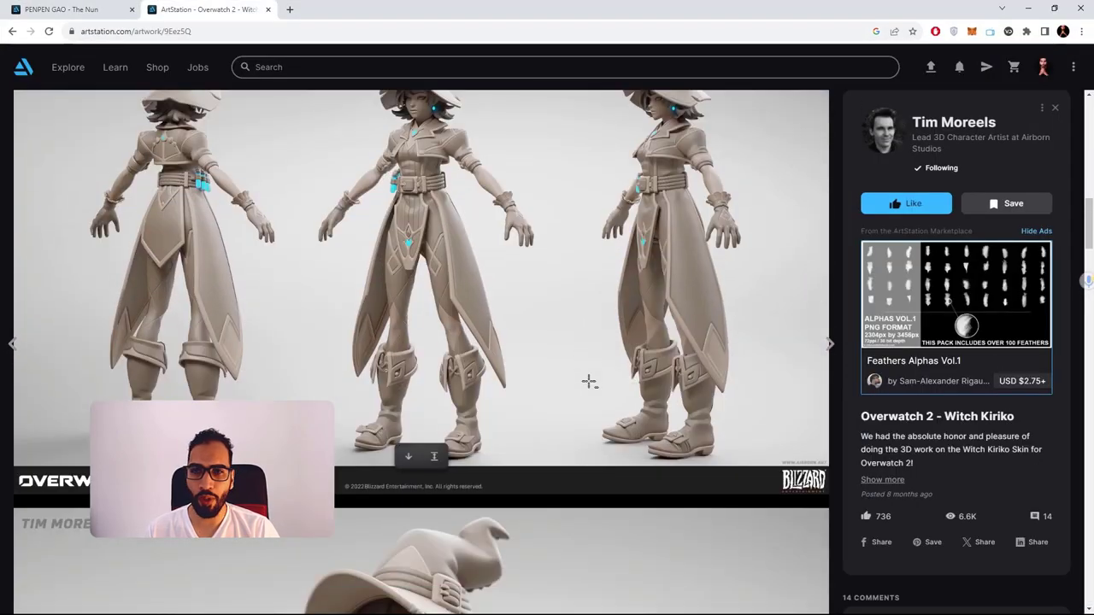
scroll(476, 357, down, 2)
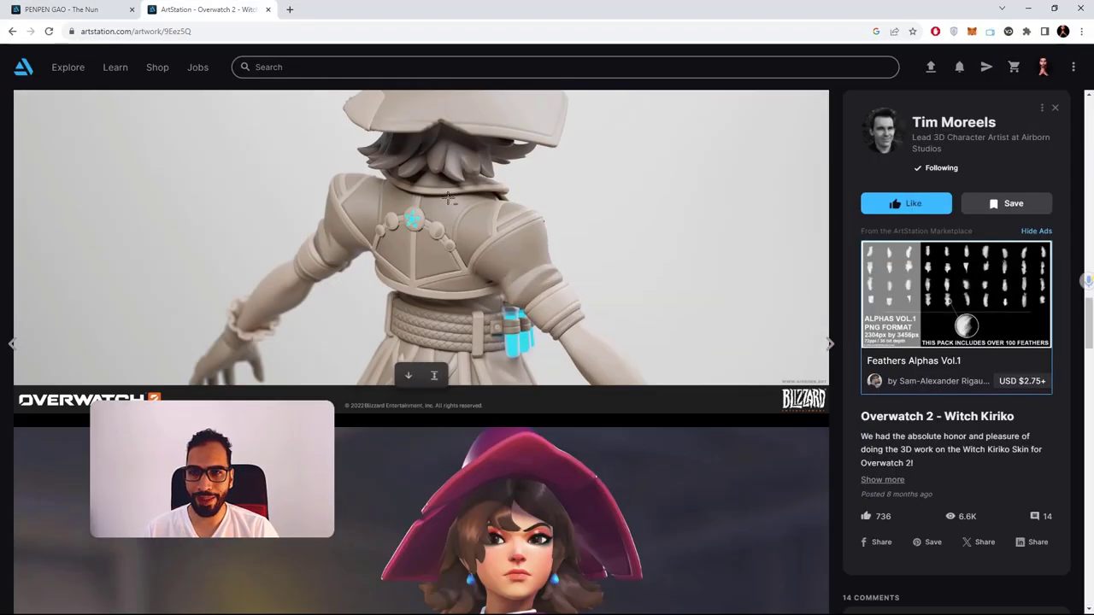
click(434, 376)
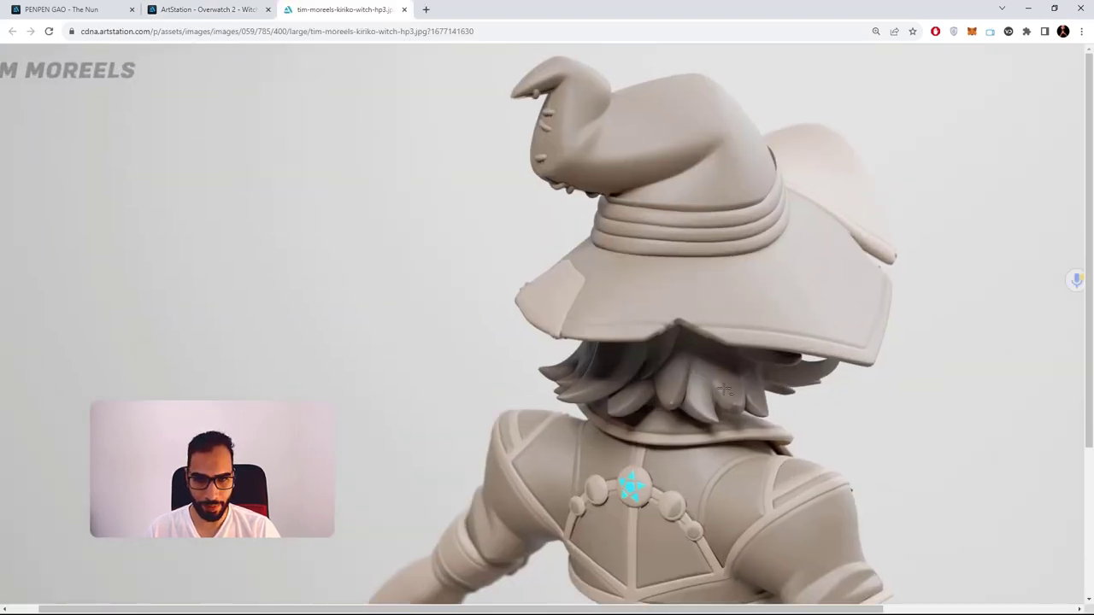
Open the Witch Kiriko front sculpt render at full size and mark the shapes of its hair strands.
click(192, 12)
scroll(530, 427, down, 8)
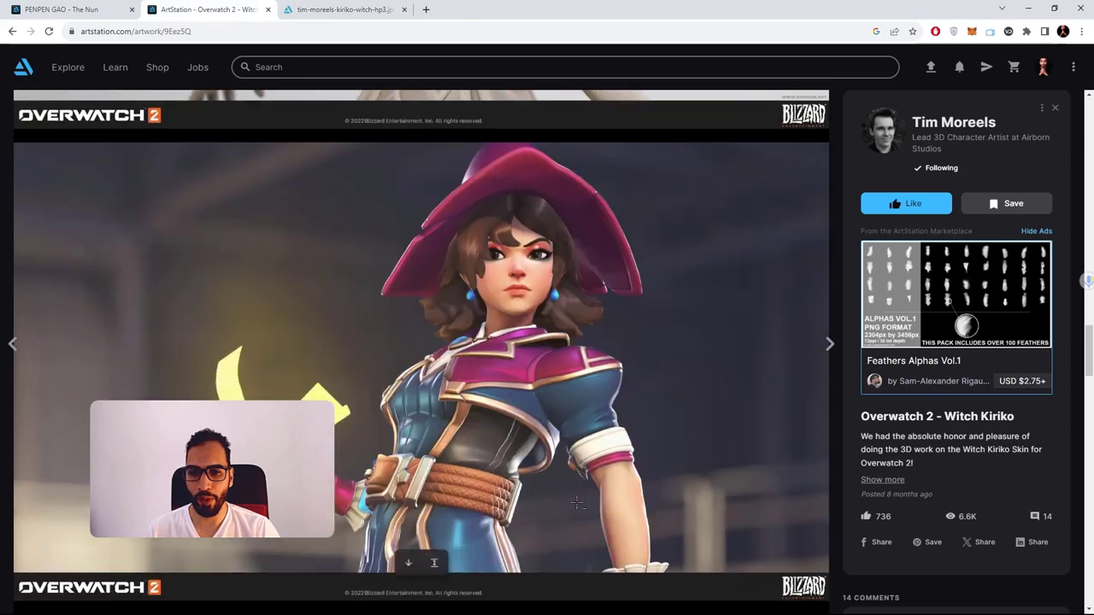
scroll(576, 508, up, 5)
scroll(578, 506, up, 5)
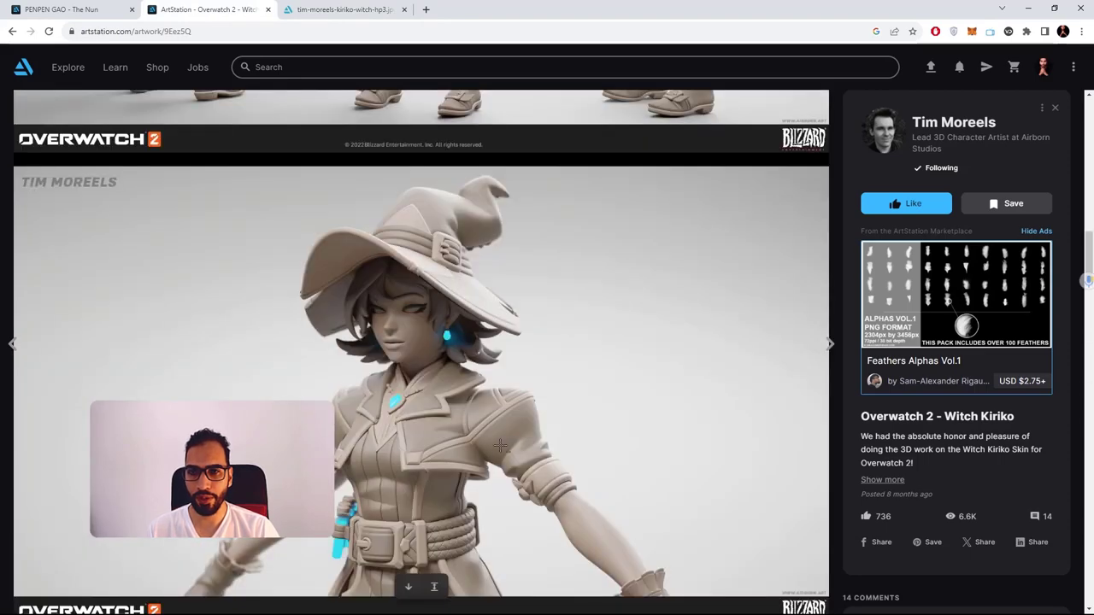
click(434, 587)
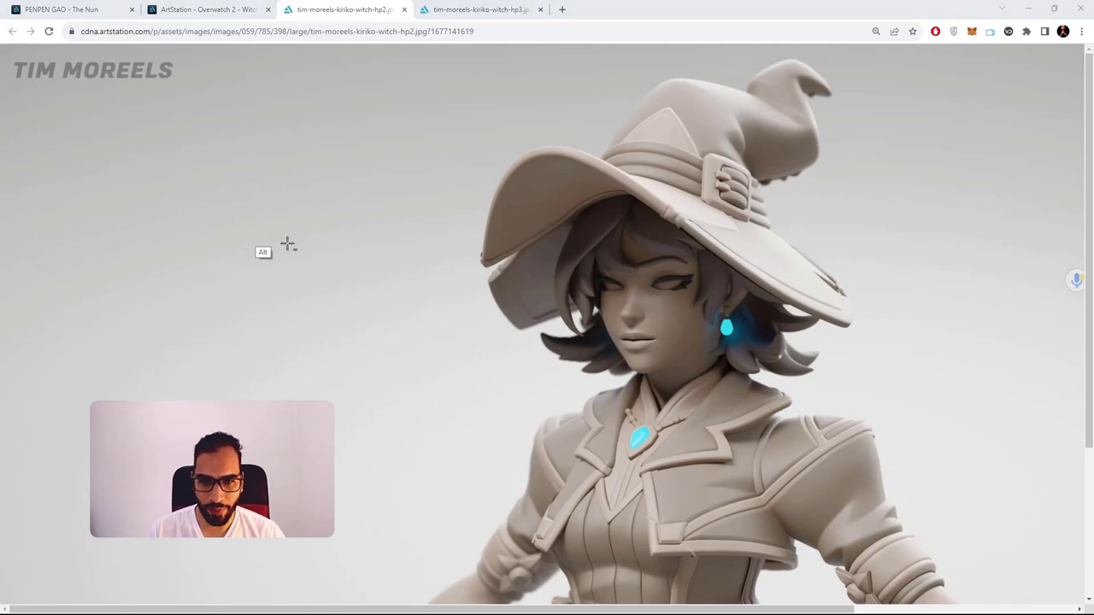
drag(278, 266, 282, 253)
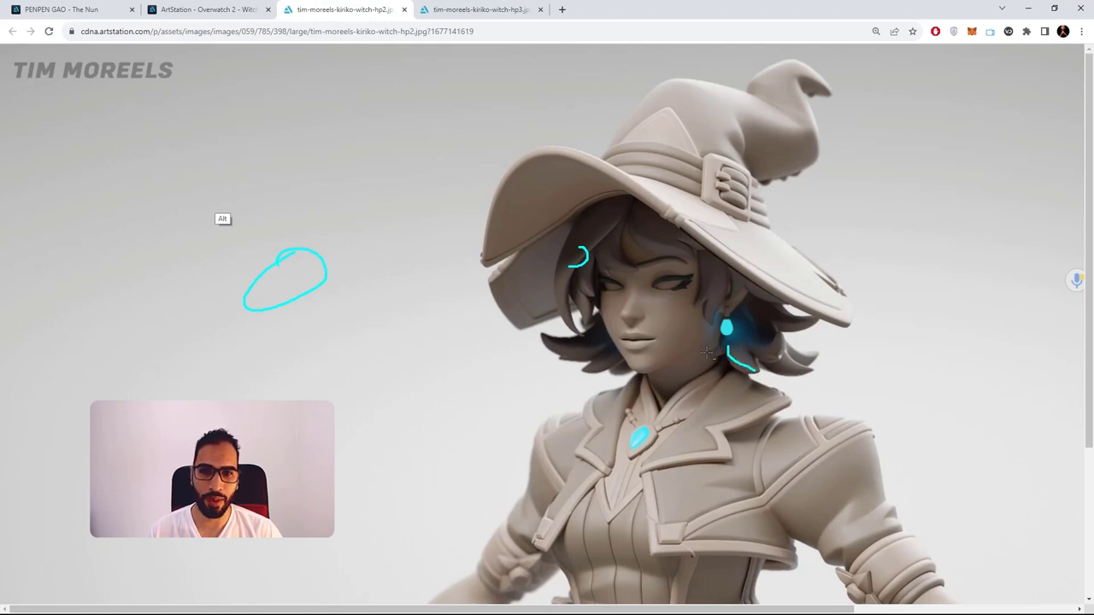
key(Escape)
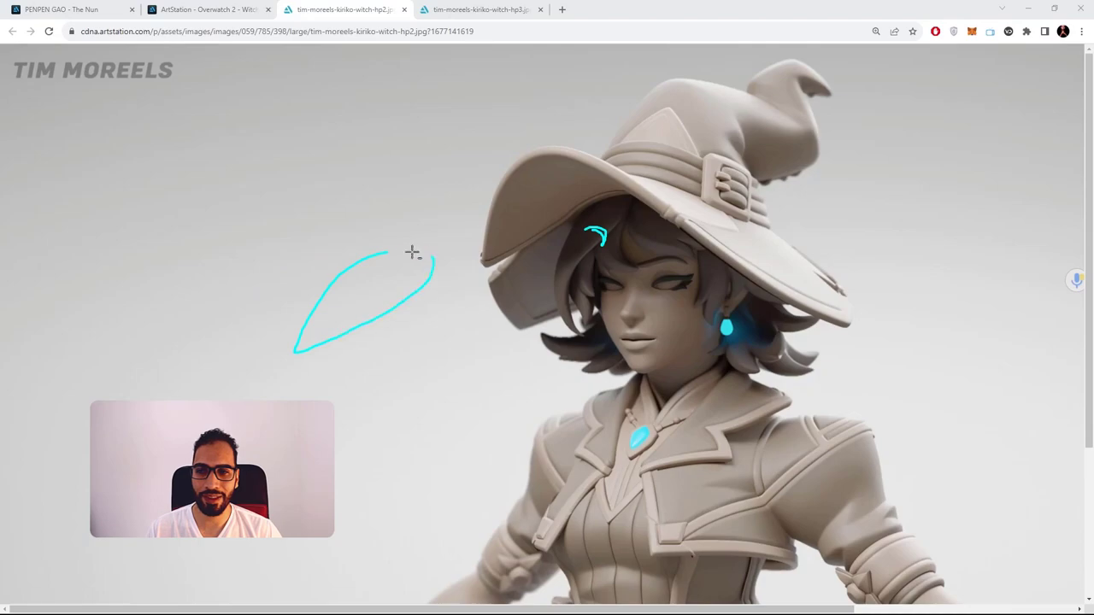
Return to ZBrush and examine the front hair strands around the hairline up close.
click(1034, 8)
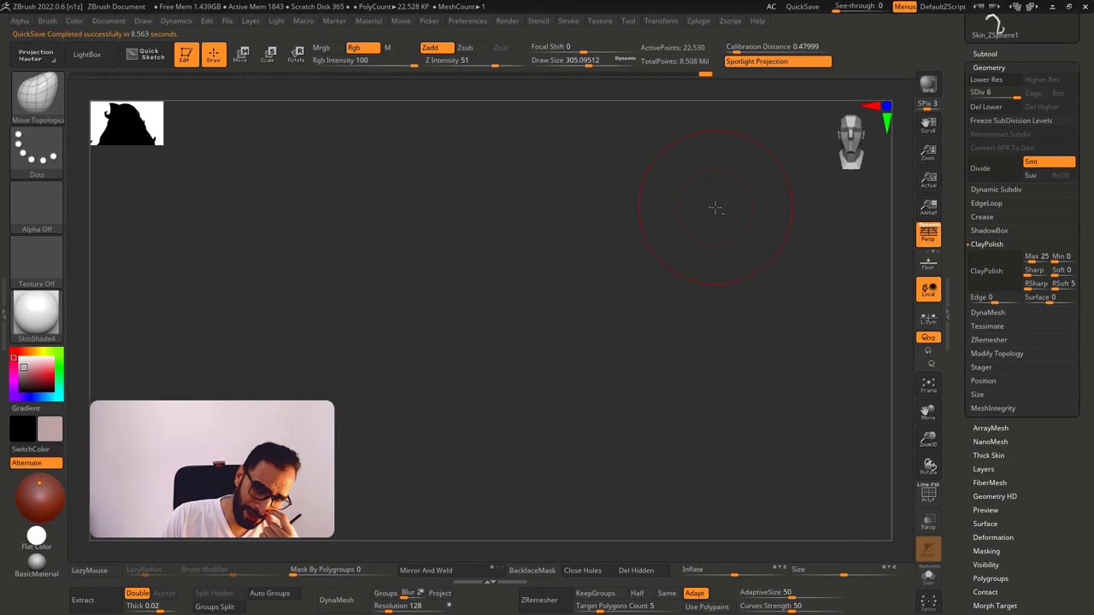
drag(808, 191, 795, 224)
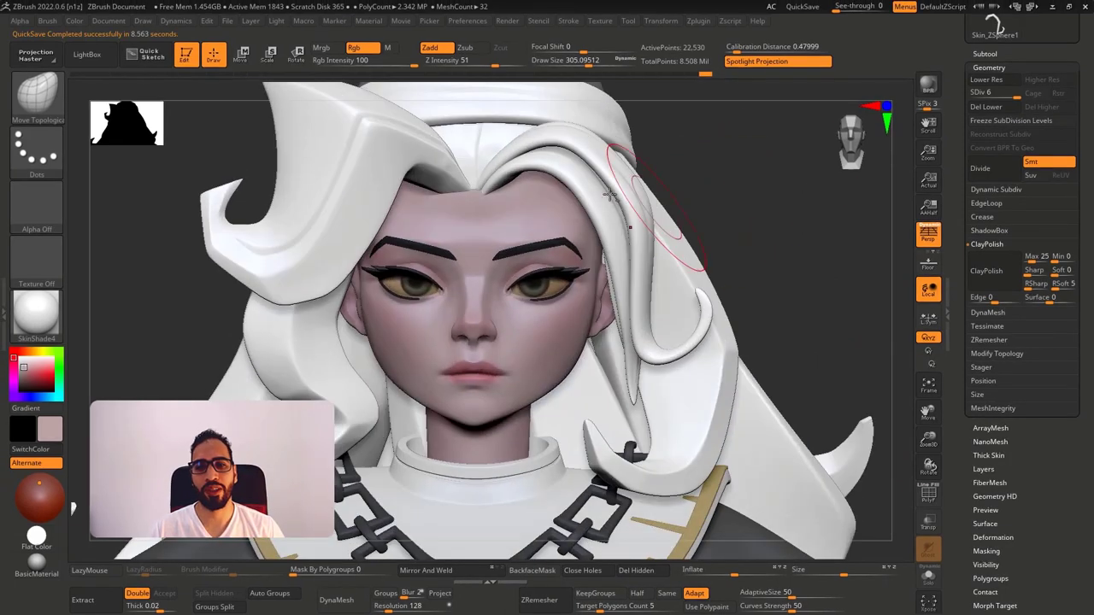
key(alt+s)
key(alt+s)
ctrl+right_drag(613, 212, 598, 232)
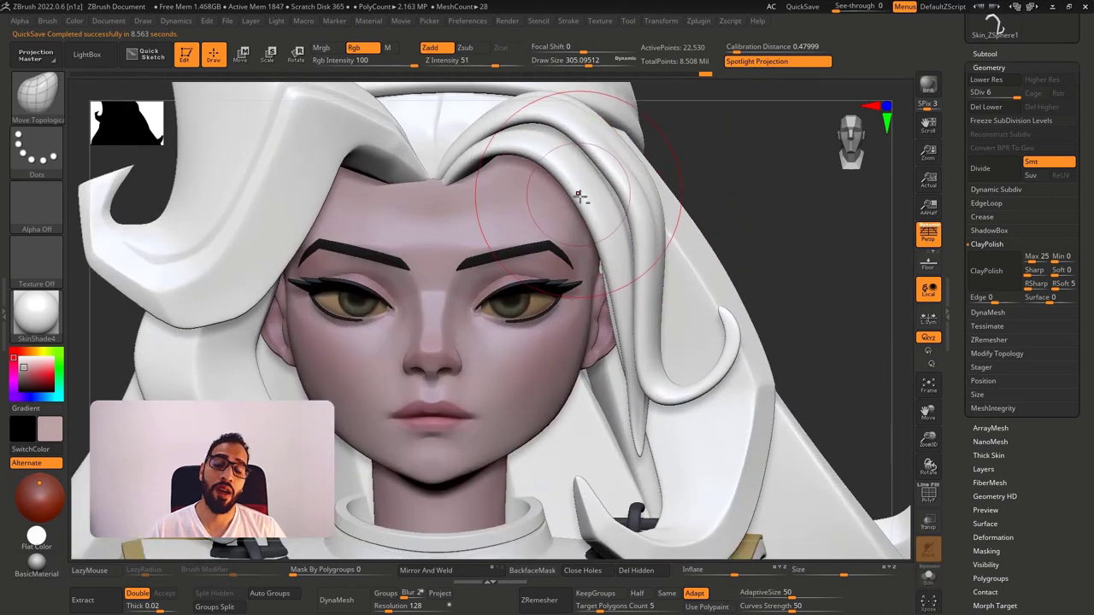
Isolate the selected front hair strand and set the draw size to about 234.
key(alt+s)
mouse_move(600, 171)
right_down()
mouse_move(637, 170)
mouse_move(609, 236)
mouse_move(571, 237)
right_up()
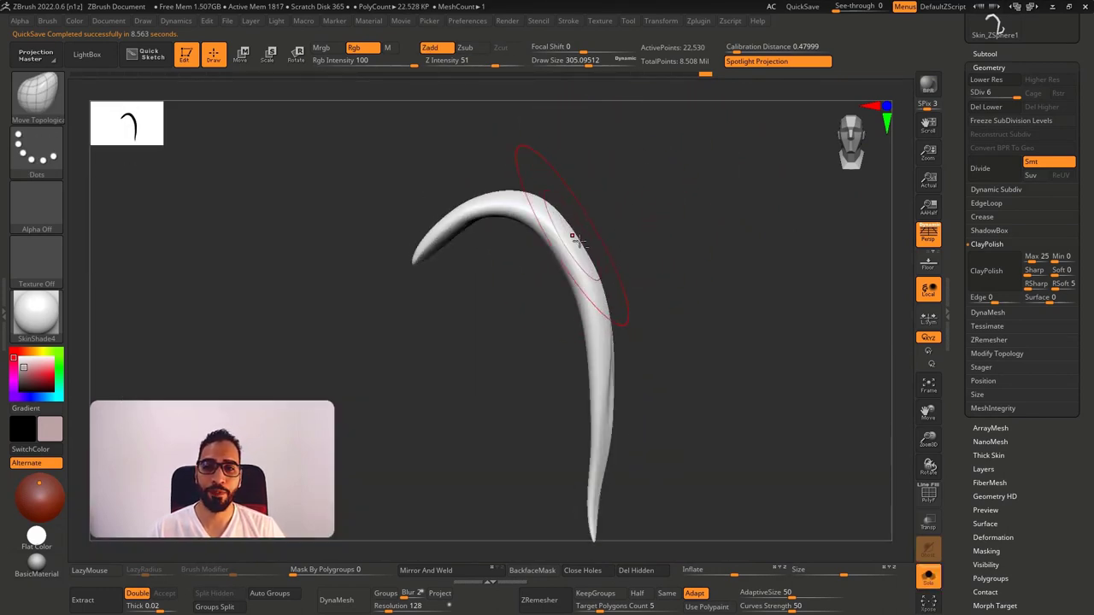
key(alt+s)
key(alt+s)
key(s)
click(515, 222)
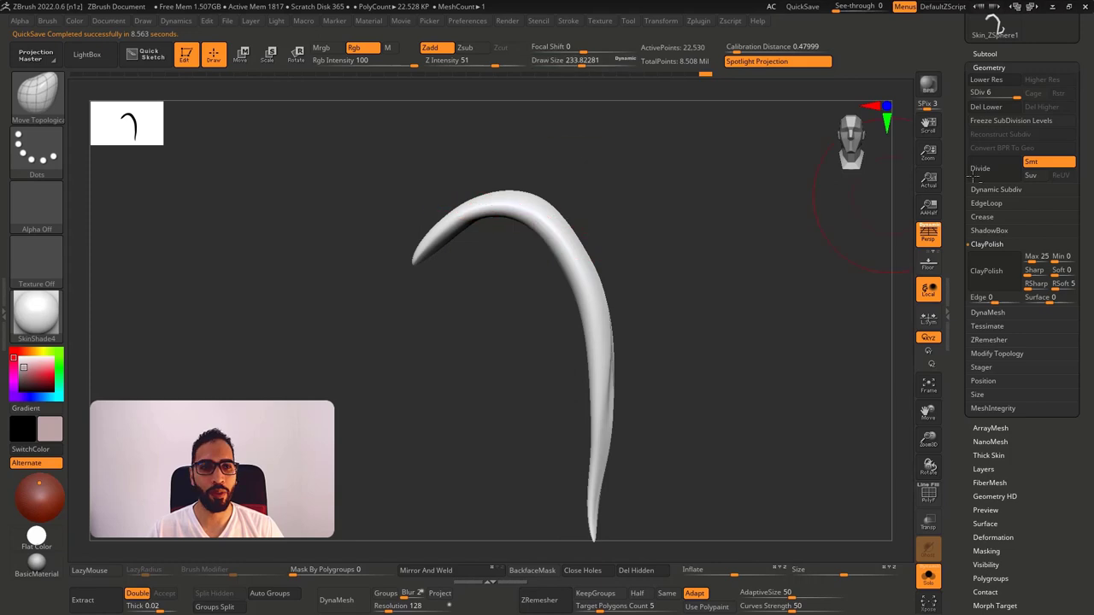
Duplicate the isolated strand, lower the copy to subdivision level 1, and show the rest of the character again.
click(986, 54)
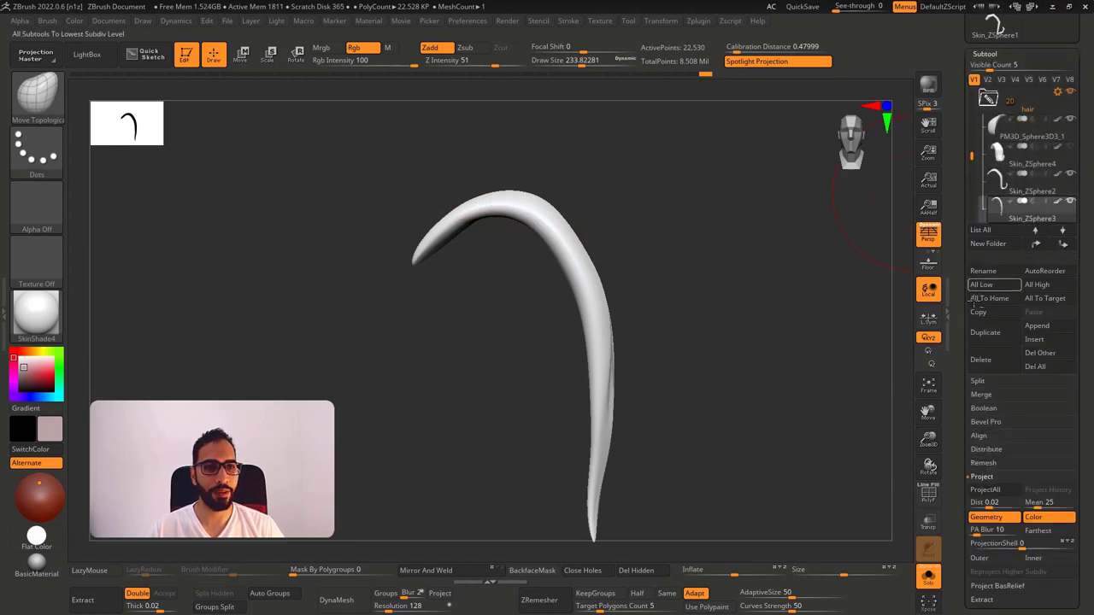
key(shift+d)
key(shift+d)
key(shift+d)
key(shift+d)
key(shift+d)
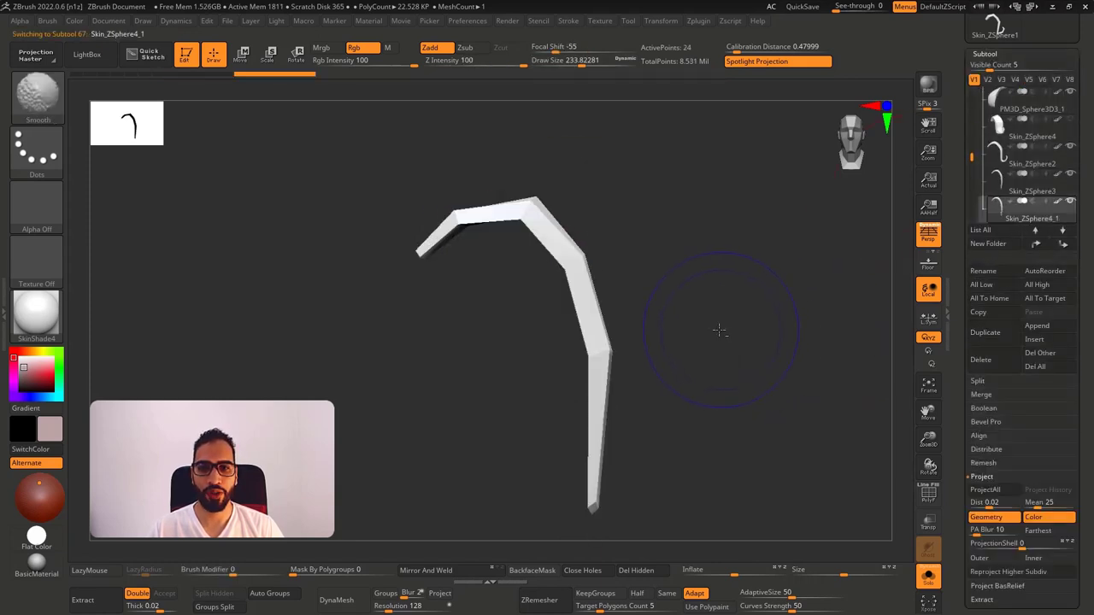
key(alt+s)
drag(682, 313, 702, 292)
key(w)
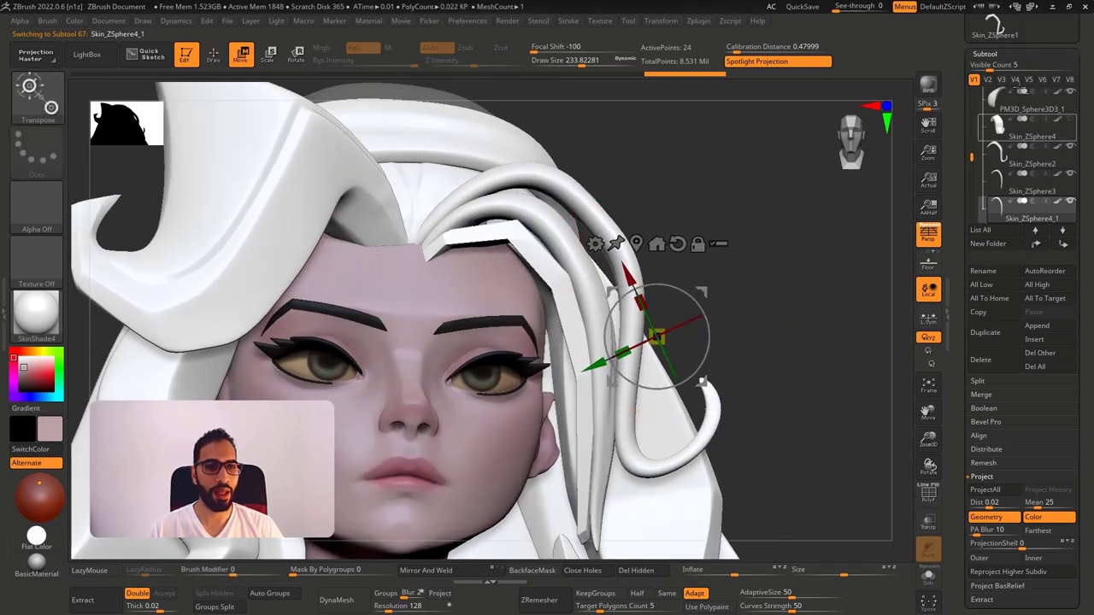
Delete the duplicate strand's higher subdivision levels so only the low-poly mesh remains.
click(995, 54)
click(991, 67)
click(1041, 106)
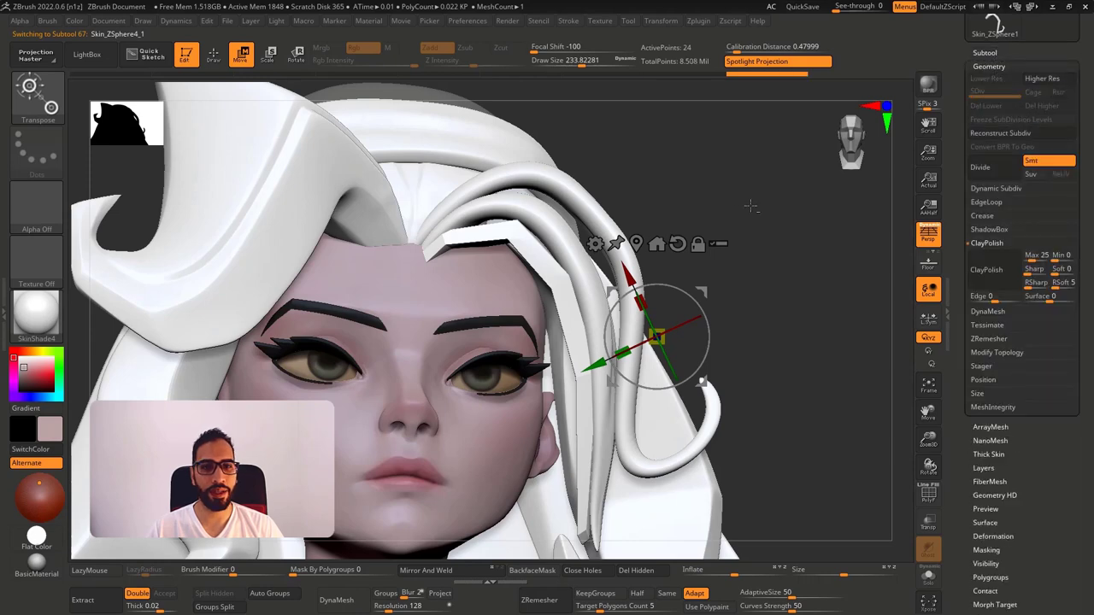
drag(700, 235, 628, 240)
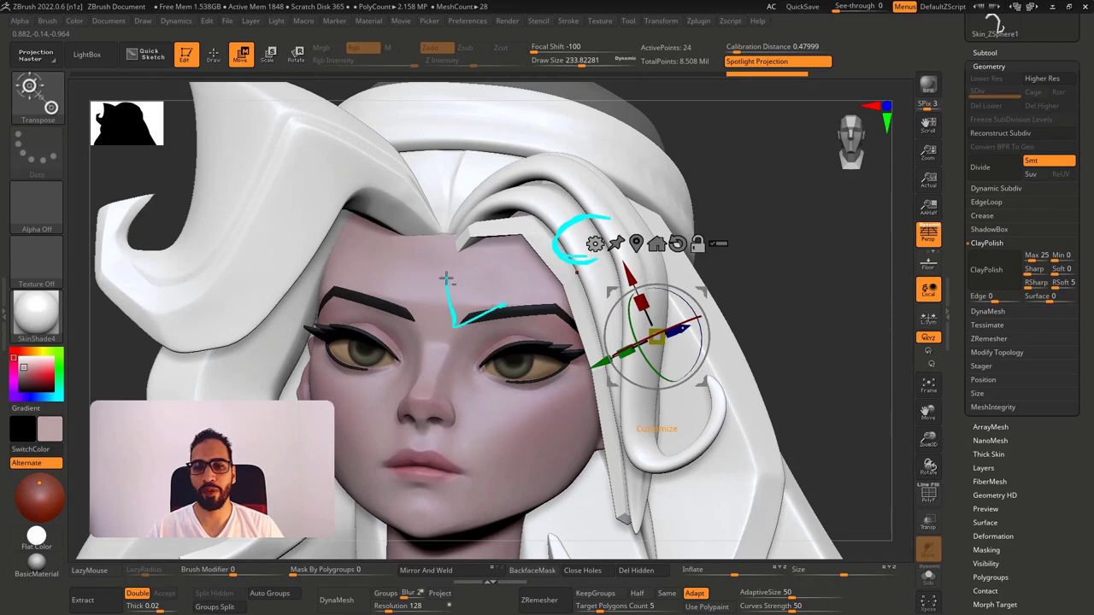
Isolate the low-poly strand with its polyframe shown and assign polygroups to its faces by normals.
key(alt+s)
ctrl+right_drag(557, 261, 538, 287)
key(shift+f)
key(q)
drag(1031, 591, 1025, 380)
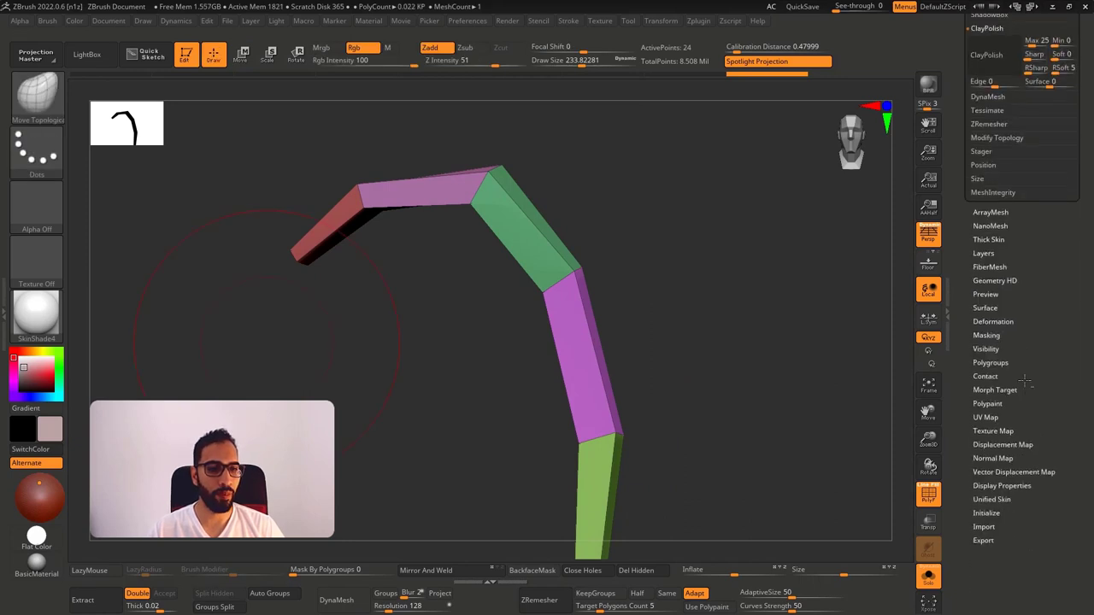
click(990, 362)
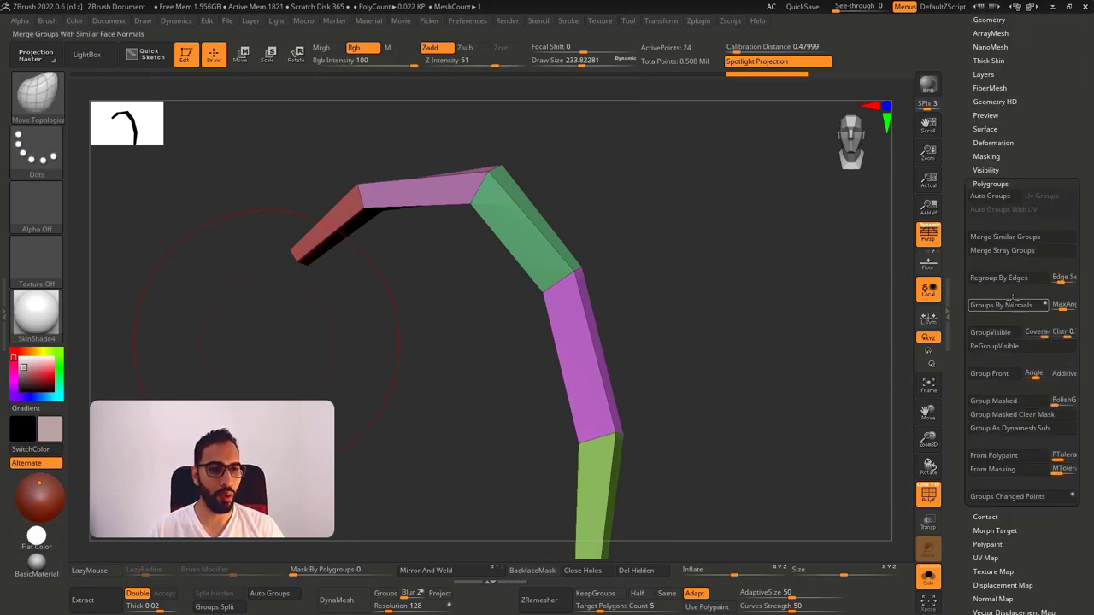
click(1003, 308)
Regroup the strand's faces by normals with a maximum angle tolerance of about 21.8.
right_drag(700, 379, 653, 376)
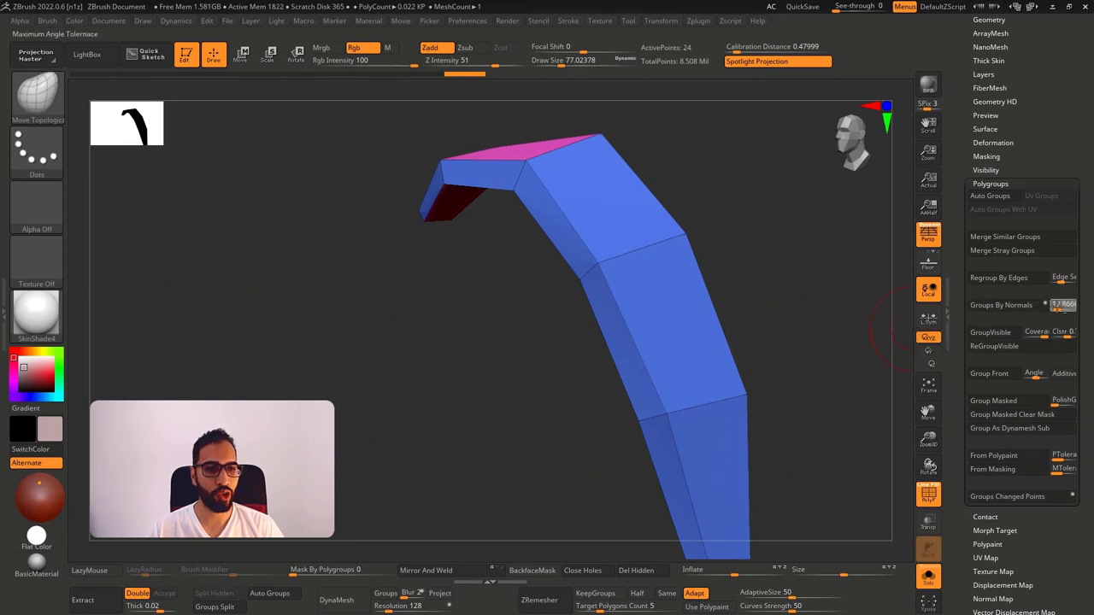
click(1028, 305)
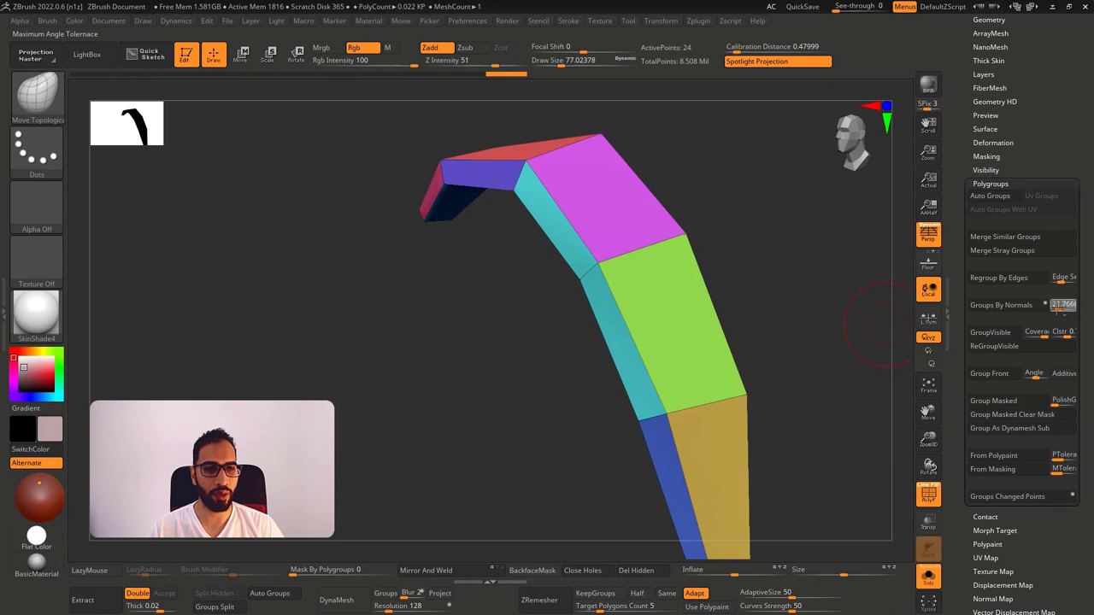
click(1029, 306)
Hide everything except the strand's front face strip, group it as one polygroup, and show the whole strand.
ctrl+right_drag(760, 367, 759, 299)
right_drag(759, 300, 721, 344)
mouse_move(649, 349)
alt+right_down()
mouse_move(672, 304)
mouse_move(518, 262)
mouse_move(584, 291)
alt+right_up()
drag(603, 231, 588, 255)
right_drag(483, 275, 560, 285)
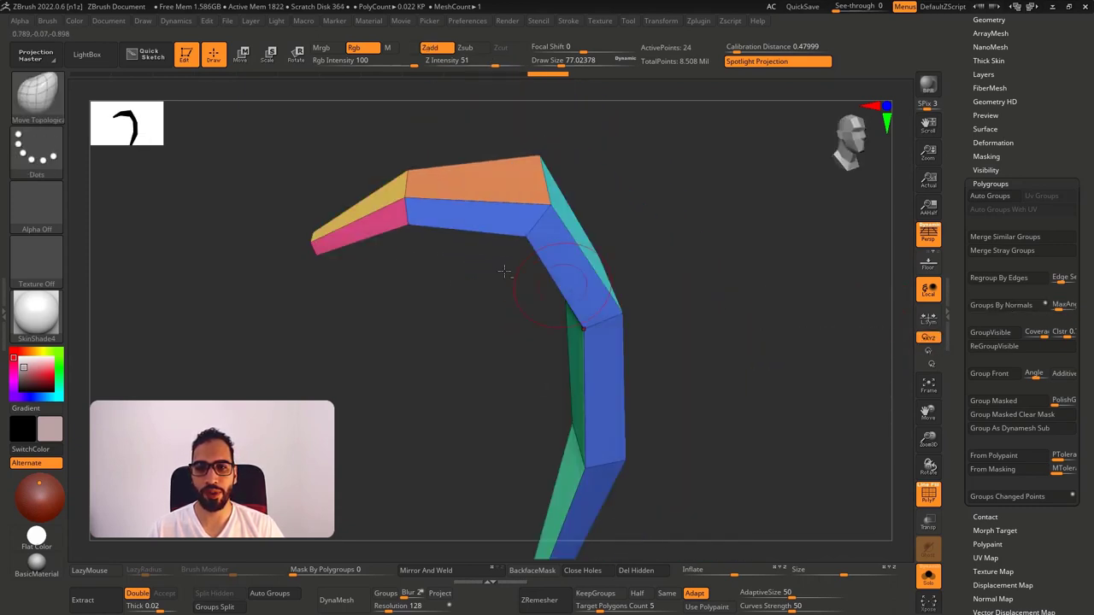
ctrl+shift+click(381, 227)
right_drag(489, 260, 506, 319)
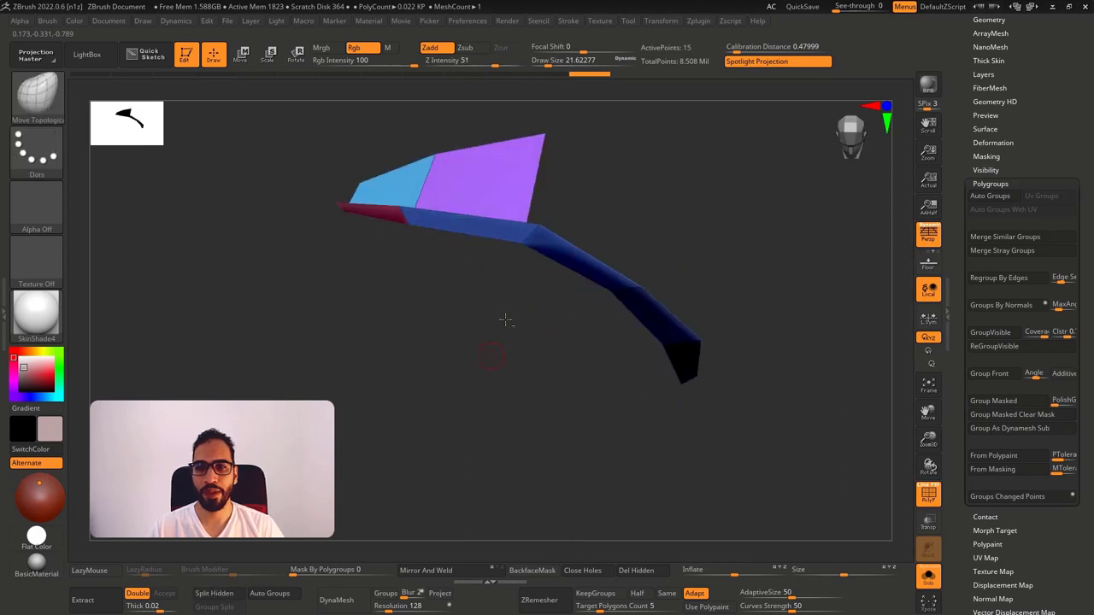
right_drag(510, 171, 505, 235)
ctrl+alt+shift+drag(408, 127, 477, 162)
right_drag(570, 298, 586, 242)
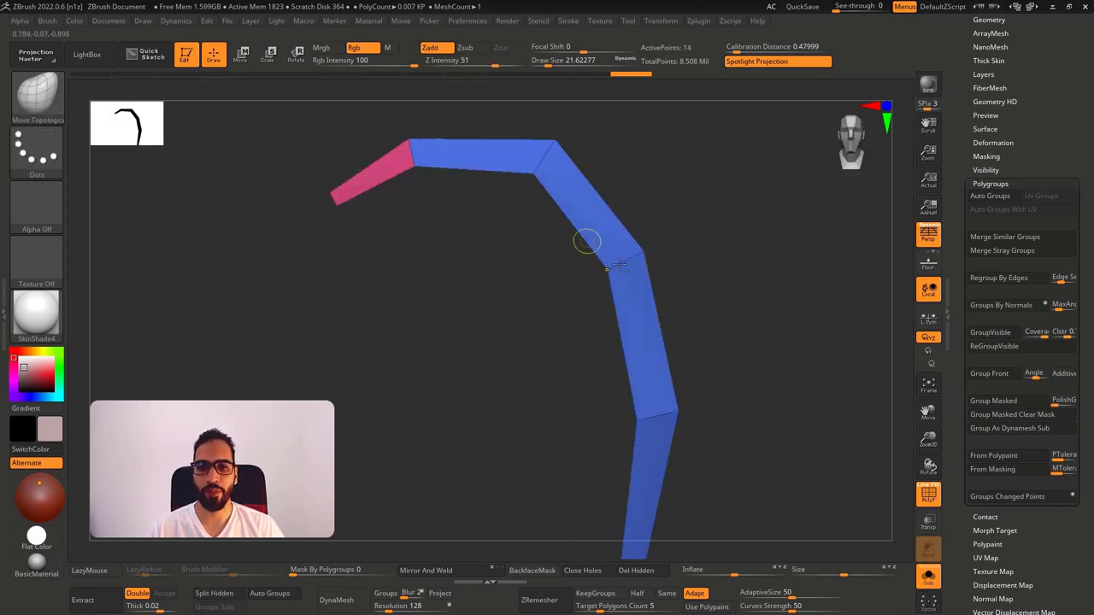
key(ctrl+w)
ctrl+shift+click(712, 279)
Hide and show the strand's polygroups in turn to examine its front, back and side faces.
right_drag(727, 282, 671, 312)
ctrl+right_drag(671, 312, 623, 344)
ctrl+shift+click(571, 279)
ctrl+shift+drag(645, 345, 723, 384)
right_drag(720, 385, 618, 353)
ctrl+shift+click(609, 234)
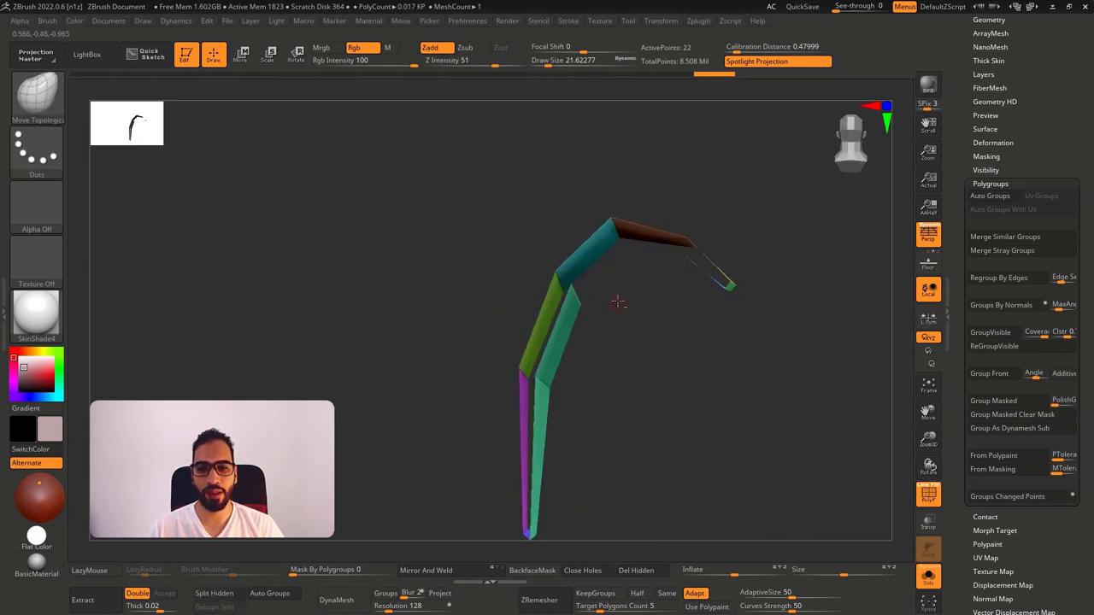
right_drag(619, 301, 695, 285)
ctrl+shift+click(647, 374)
mouse_move(711, 327)
right_down()
mouse_move(758, 291)
mouse_move(718, 323)
mouse_move(697, 305)
mouse_move(621, 305)
mouse_move(412, 260)
mouse_move(427, 301)
right_up()
ctrl+shift+click(761, 265)
ctrl+shift+click(623, 186)
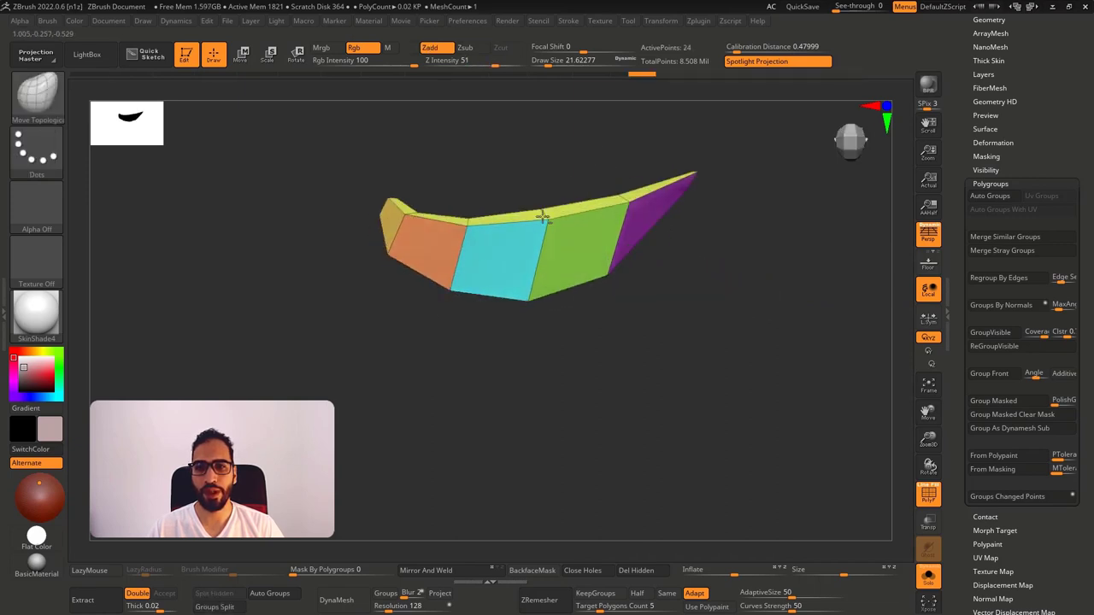
Try to isolate a long narrow face strip with rectangular hiding, and restore the whole strand.
right_drag(544, 217, 511, 150)
ctrl+alt+shift+drag(341, 178, 816, 253)
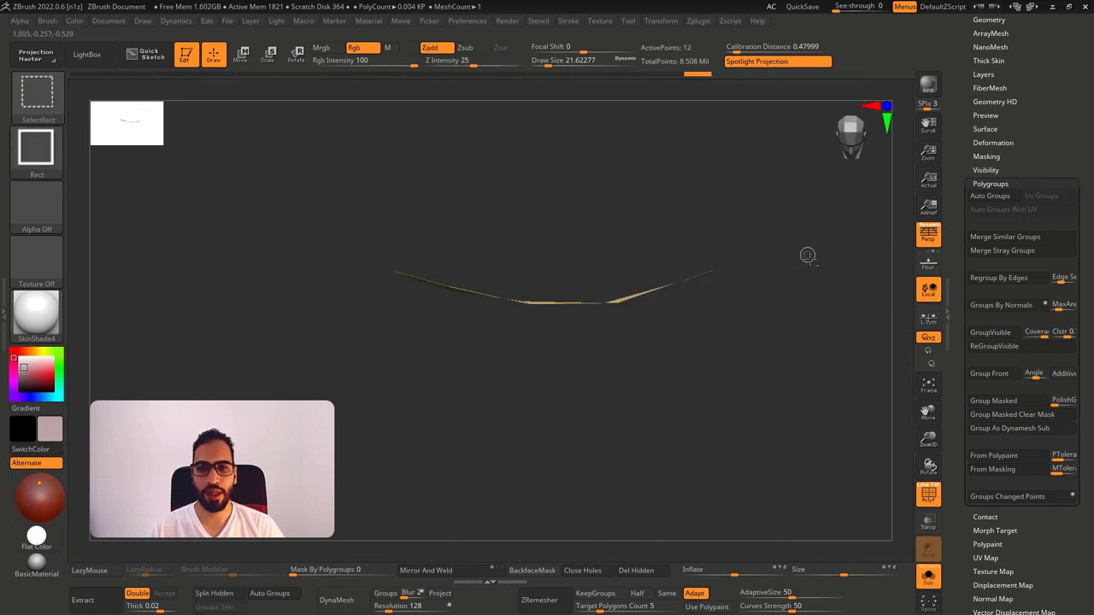
right_drag(725, 289, 676, 344)
ctrl+alt+shift+drag(682, 337, 716, 343)
right_drag(713, 342, 653, 260)
ctrl+shift+click(655, 259)
Set the draw size to about 128 and try to hide the outer side faces, undoing the last rectangular hide.
alt+right_drag(568, 241, 547, 211)
drag(582, 253, 624, 312)
key(s)
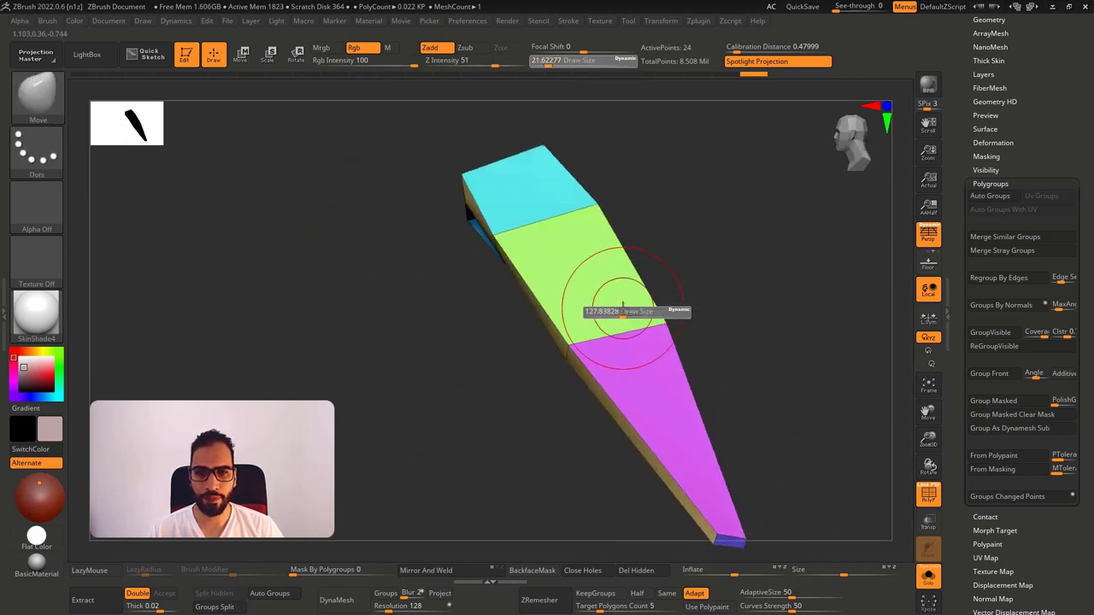
ctrl+shift+click(630, 365)
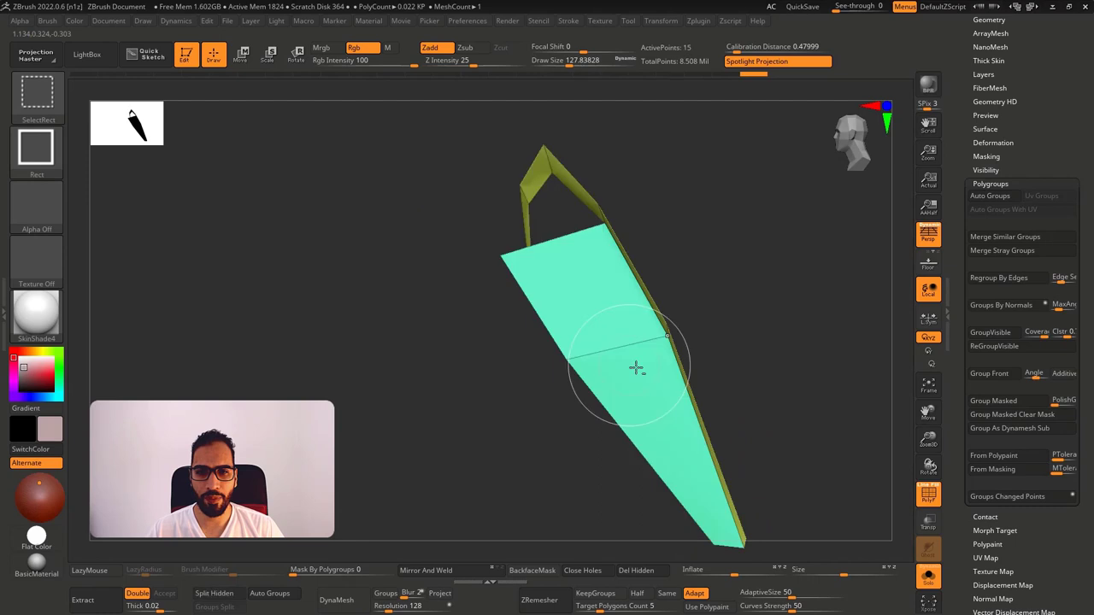
ctrl+shift+click(591, 206)
ctrl+shift+drag(686, 227, 714, 266)
right_drag(709, 248, 613, 298)
ctrl+shift+drag(316, 156, 619, 387)
key(ctrl+z)
right_drag(653, 291, 596, 282)
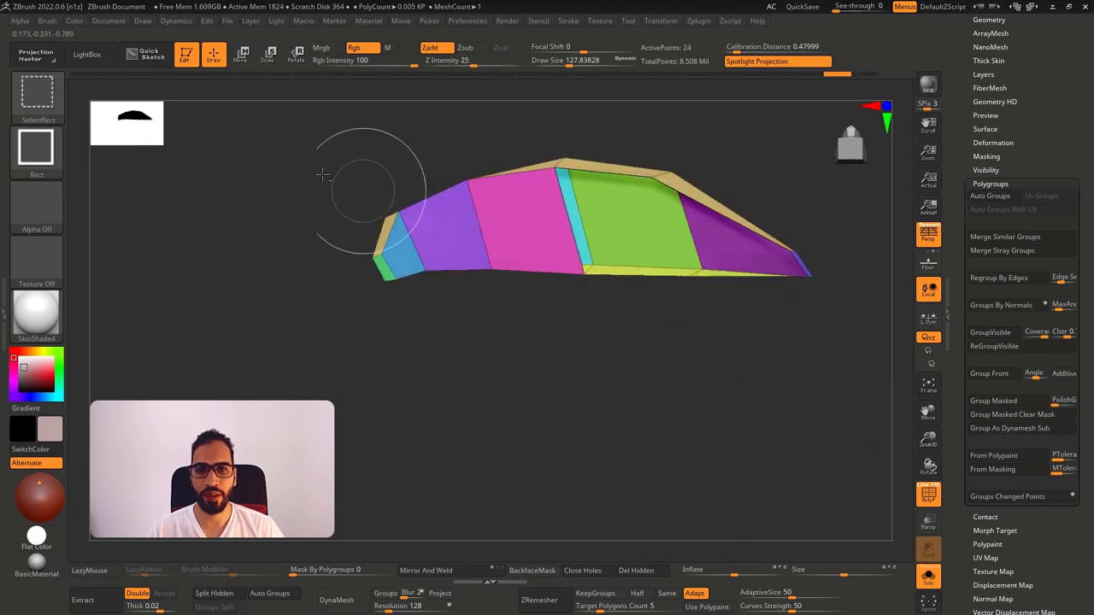
Try again to separate the side faces with rectangular hiding, and bring back the full strand.
ctrl+shift+drag(296, 161, 617, 369)
right_drag(609, 360, 571, 351)
ctrl+shift+drag(600, 325, 626, 366)
right_drag(622, 345, 657, 368)
ctrl+shift+click(669, 341)
right_drag(623, 265, 539, 248)
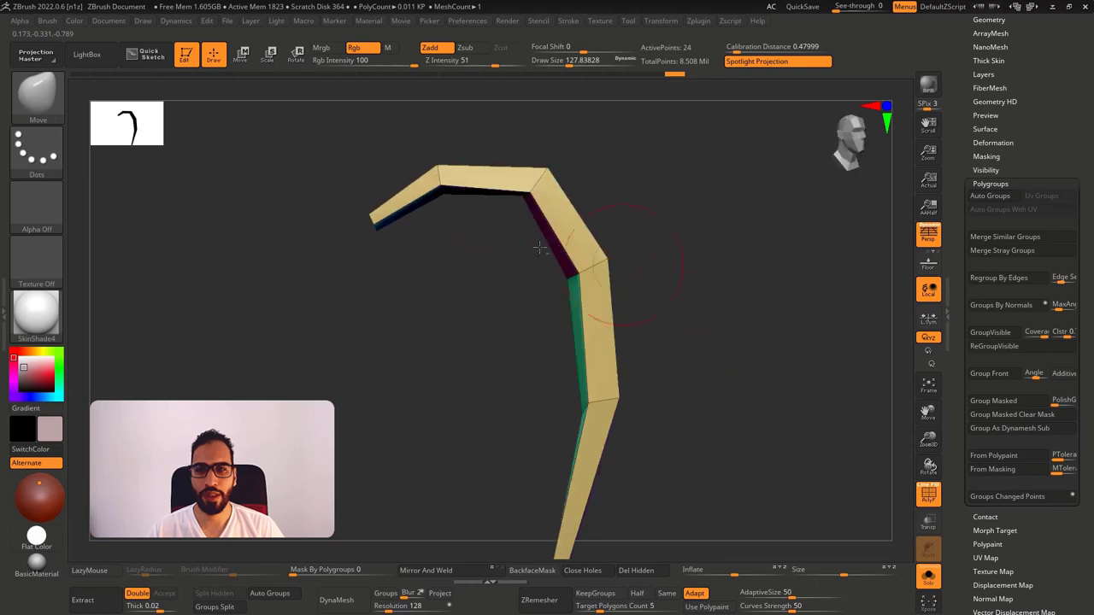
Switch the selection brush to SelectLasso and lasso-hide the strand's upper front and inner side faces.
ctrl+shift+click(38, 96)
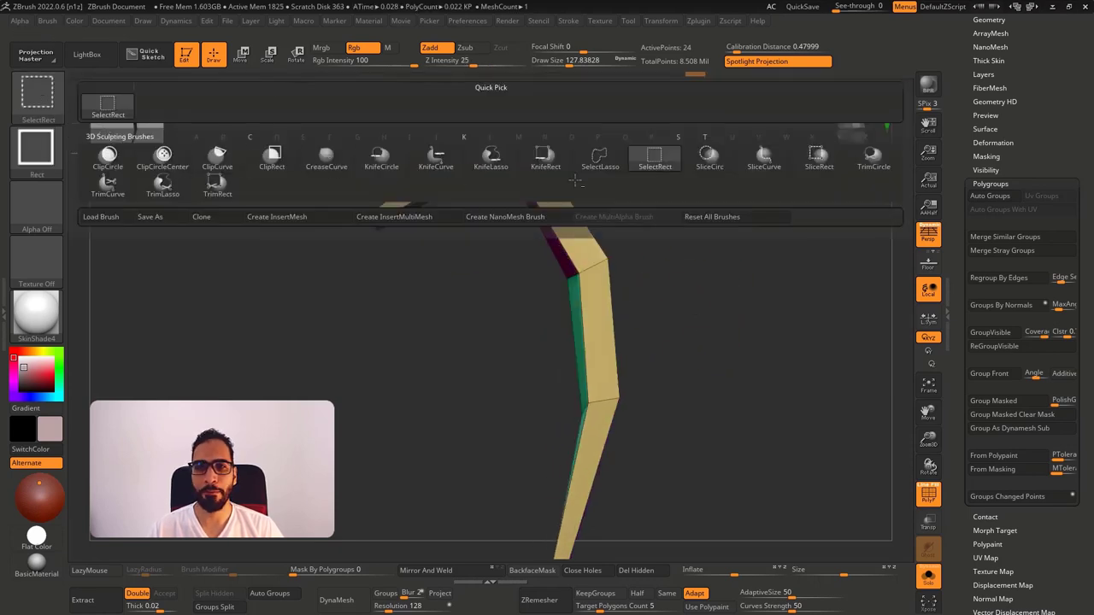
ctrl+shift+click(600, 160)
right_drag(355, 252, 355, 260)
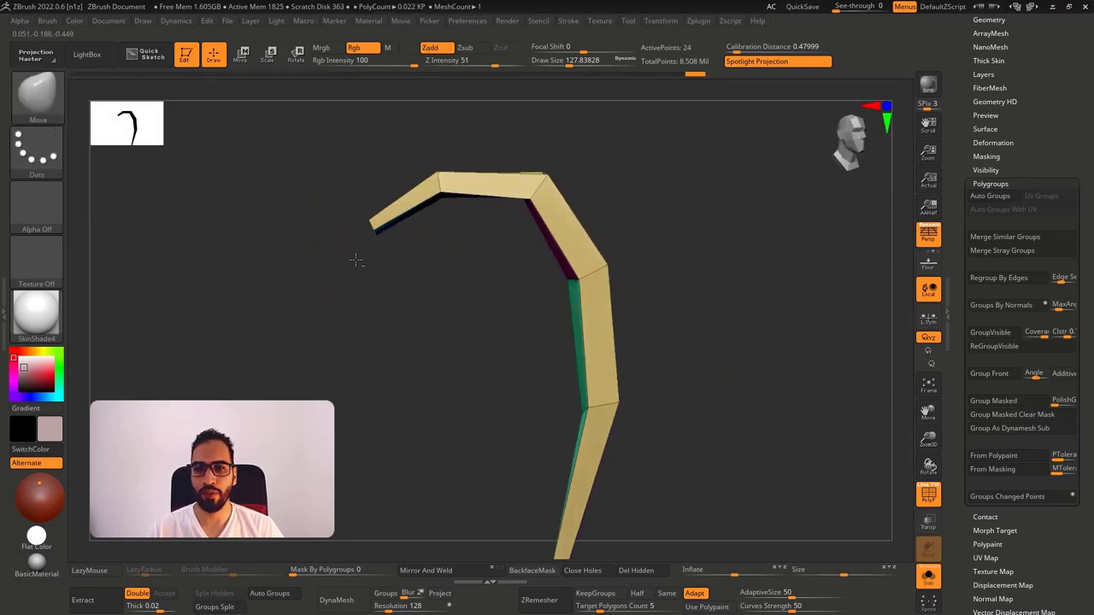
key(ctrl+shift)
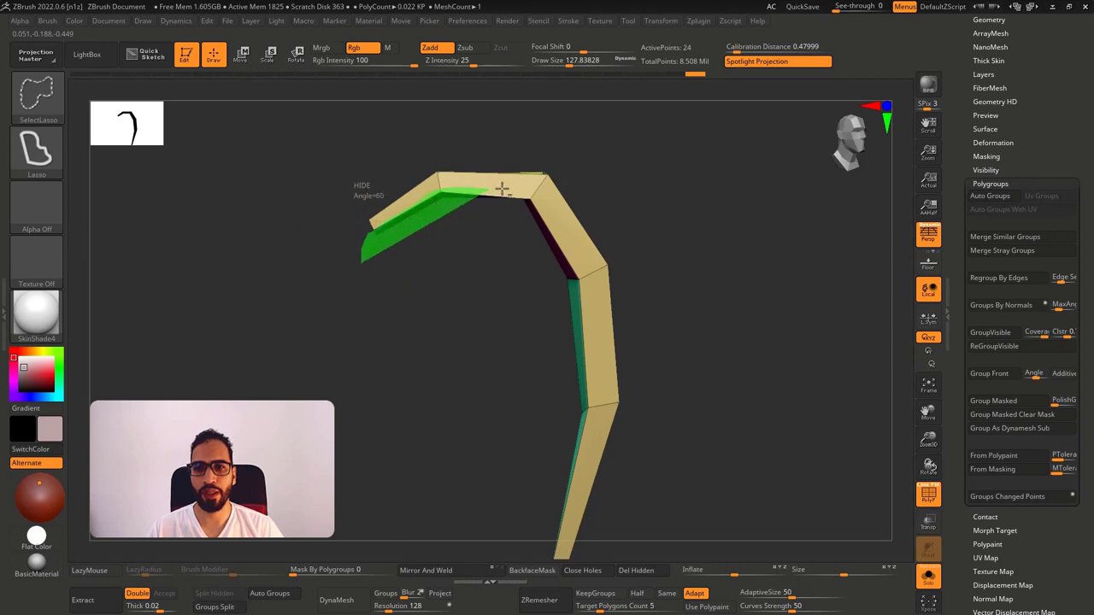
mouse_move(502, 189)
ctrl+alt+shift+mouse_down()
mouse_move(557, 229)
mouse_move(571, 269)
ctrl+alt+shift+mouse_up()
ctrl+alt+shift+drag(579, 313, 573, 322)
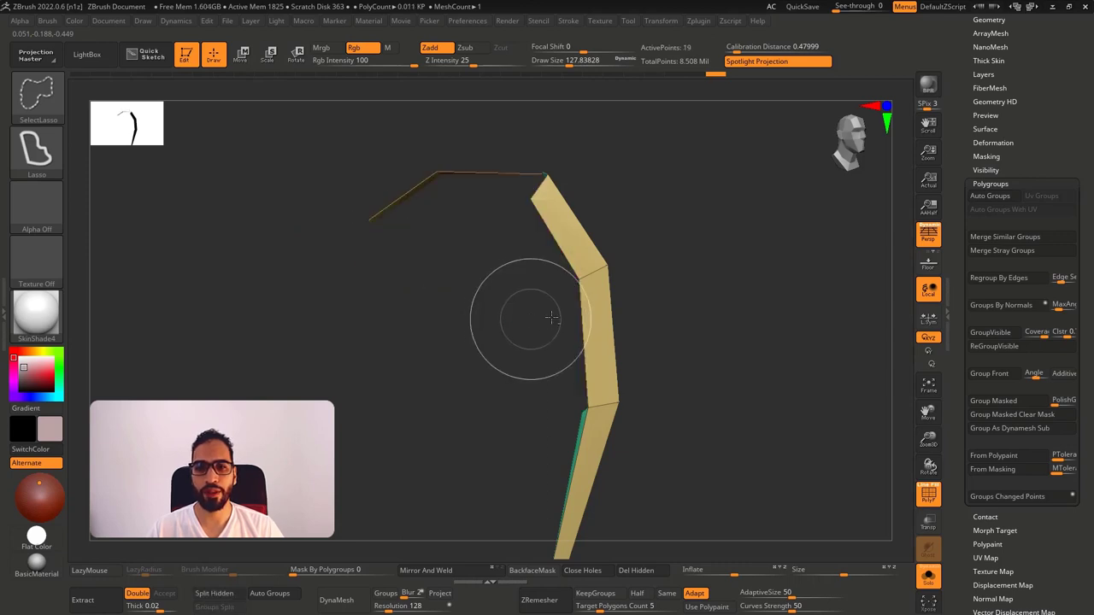
key(ctrl+z)
key(ctrl+shift+z)
Lasso-hide the remaining front, inner and tip faces and group the visible outer side strip as one polygroup.
mouse_move(511, 258)
mouse_down()
mouse_move(550, 257)
mouse_move(519, 262)
mouse_move(556, 194)
mouse_up()
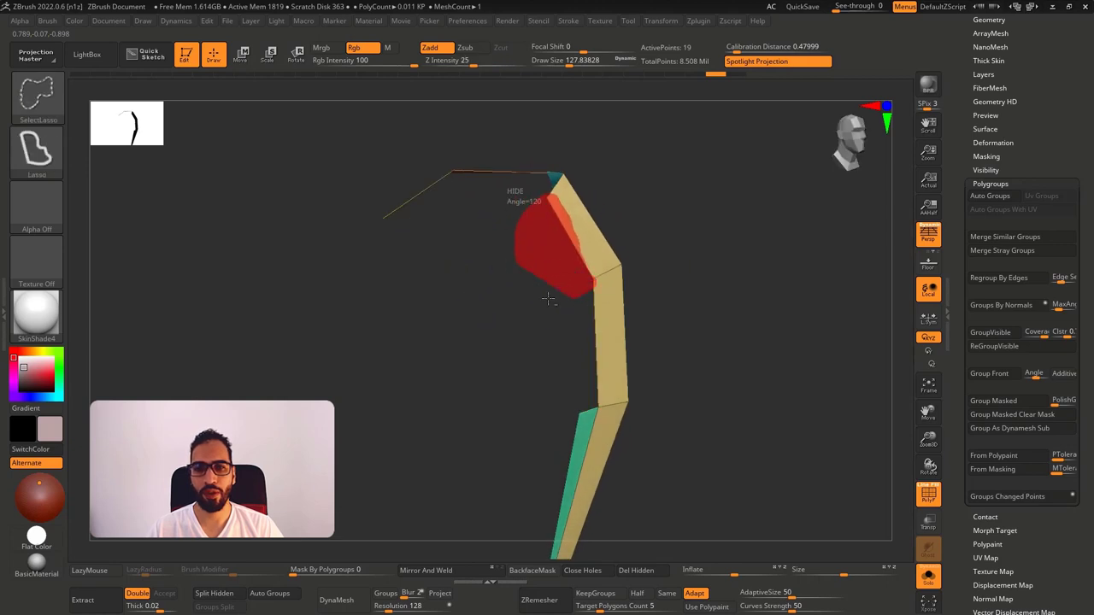
ctrl+alt+shift+drag(548, 298, 537, 295)
mouse_move(509, 310)
mouse_down()
mouse_move(537, 316)
mouse_move(565, 274)
mouse_up()
key(ctrl+z)
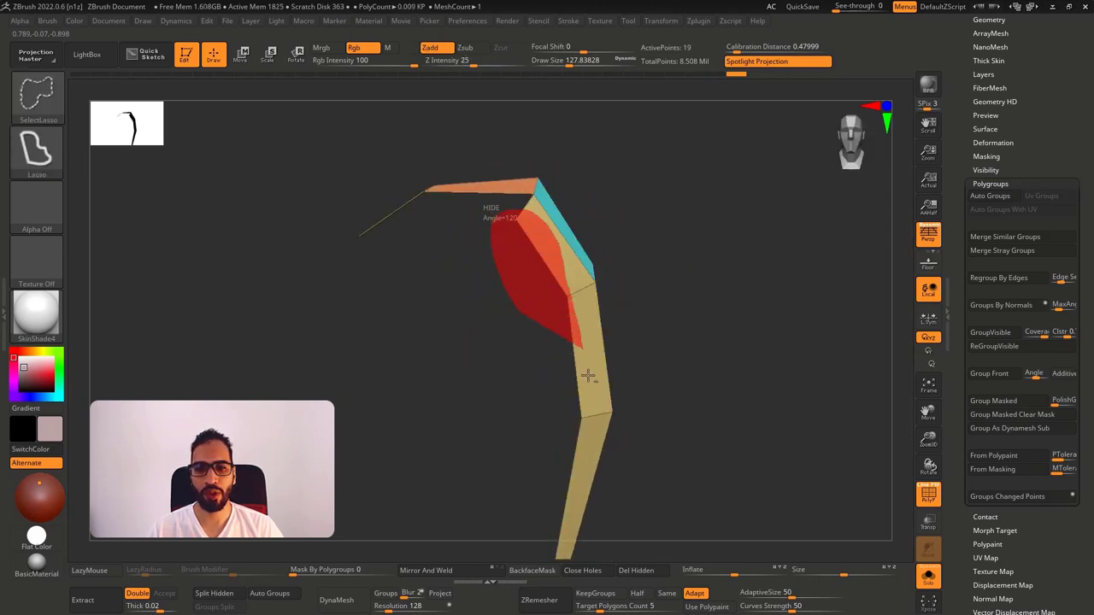
mouse_move(592, 428)
ctrl+alt+shift+mouse_down()
mouse_move(520, 455)
mouse_move(530, 325)
mouse_move(499, 351)
ctrl+alt+shift+mouse_up()
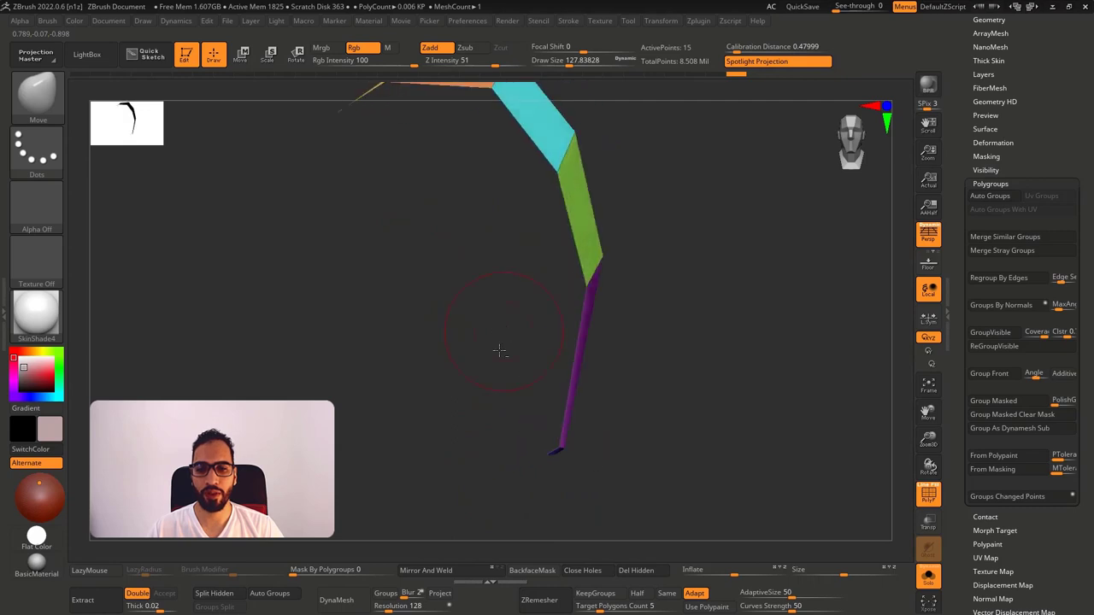
ctrl+alt+shift+drag(511, 489, 515, 484)
drag(466, 368, 510, 350)
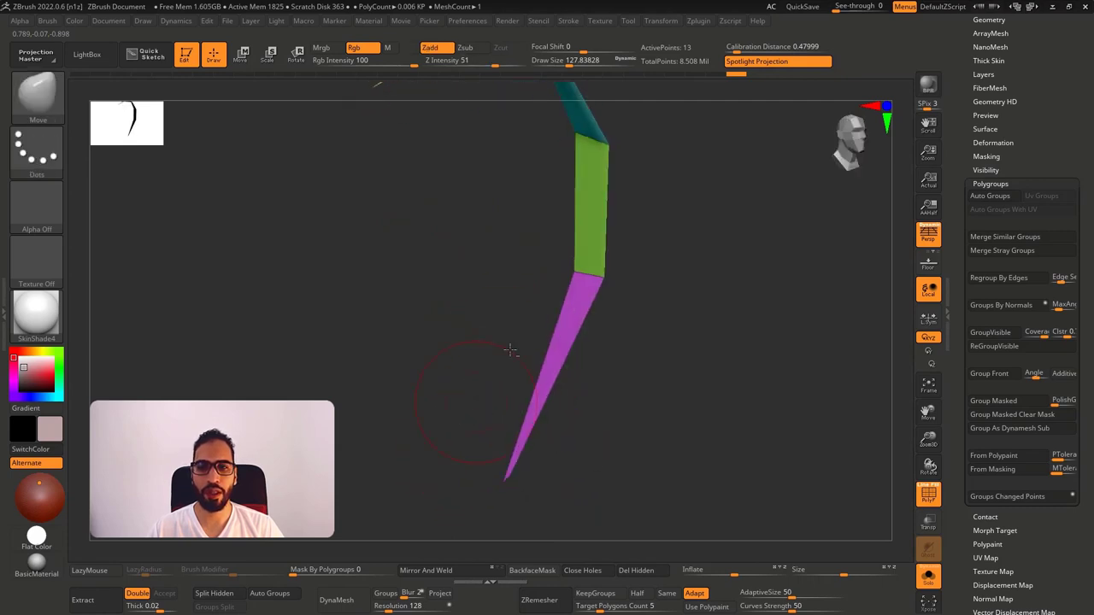
mouse_move(534, 282)
alt+mouse_down()
mouse_move(525, 393)
mouse_move(488, 367)
alt+mouse_up()
key(ctrl+w)
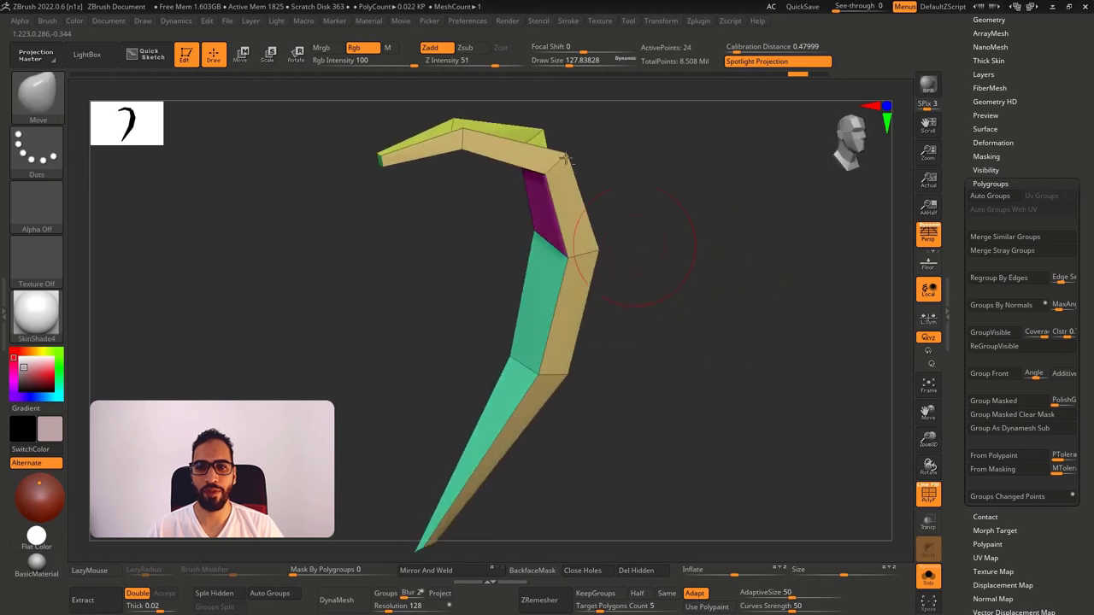
Lasso-hide the upper faces of the tan side strip, from the root down past the strand's first bends.
mouse_move(390, 268)
mouse_down()
mouse_move(482, 206)
mouse_move(453, 159)
mouse_up()
ctrl+alt+shift+drag(392, 176, 328, 242)
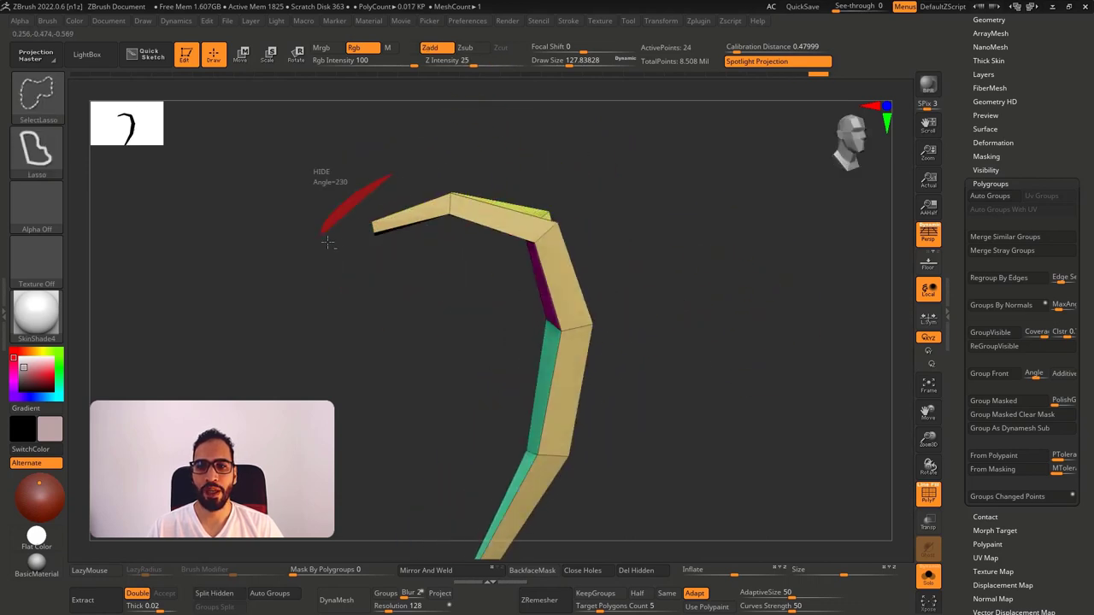
mouse_move(406, 219)
ctrl+alt+shift+mouse_down()
mouse_move(498, 178)
mouse_move(495, 154)
ctrl+alt+shift+mouse_up()
drag(500, 171, 533, 189)
ctrl+alt+shift+drag(534, 189, 529, 193)
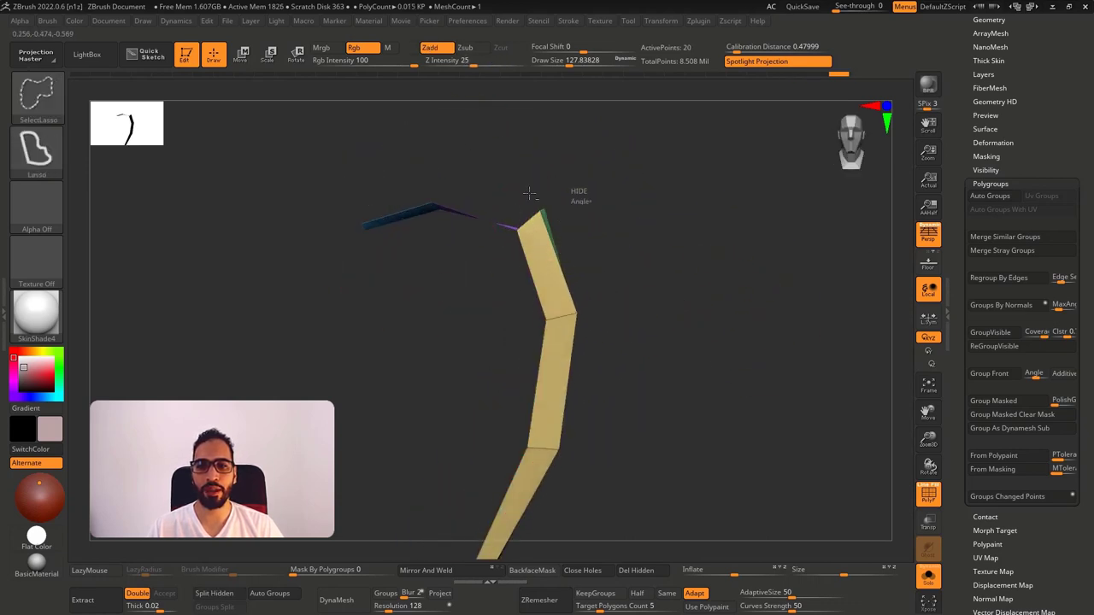
mouse_move(548, 266)
ctrl+alt+shift+mouse_down()
mouse_move(657, 339)
mouse_move(651, 314)
ctrl+alt+shift+mouse_up()
Lasso-hide the lower tan faces and the tip, group the remaining side strip as one polygroup, and show the full strand.
alt+drag(549, 333, 524, 205)
ctrl+alt+shift+drag(557, 301, 535, 294)
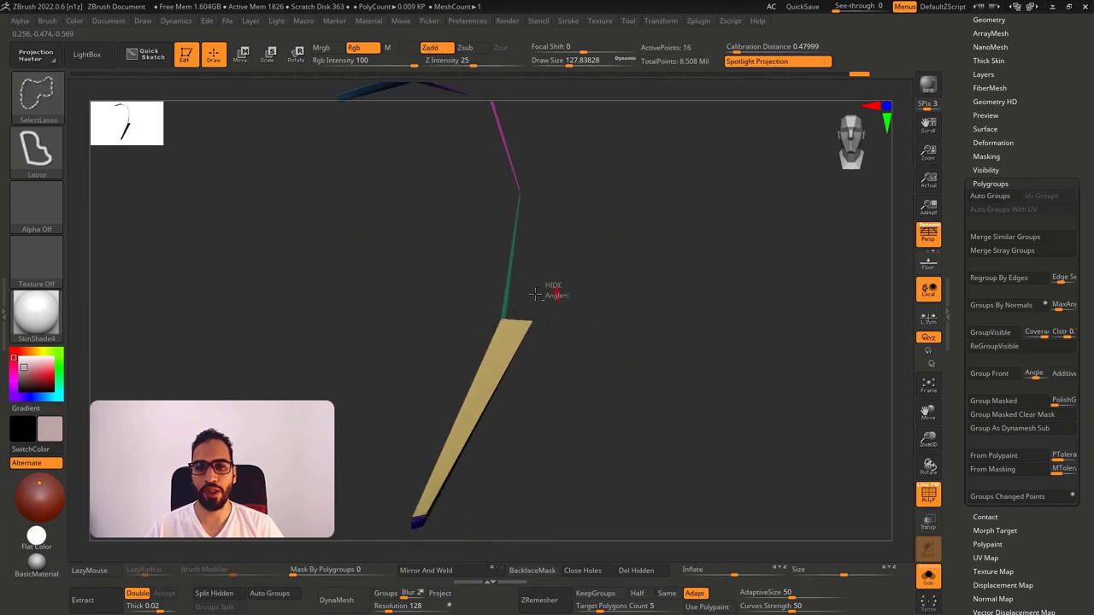
mouse_move(482, 383)
ctrl+alt+shift+mouse_down()
mouse_move(502, 427)
mouse_move(504, 338)
mouse_move(489, 350)
ctrl+alt+shift+mouse_up()
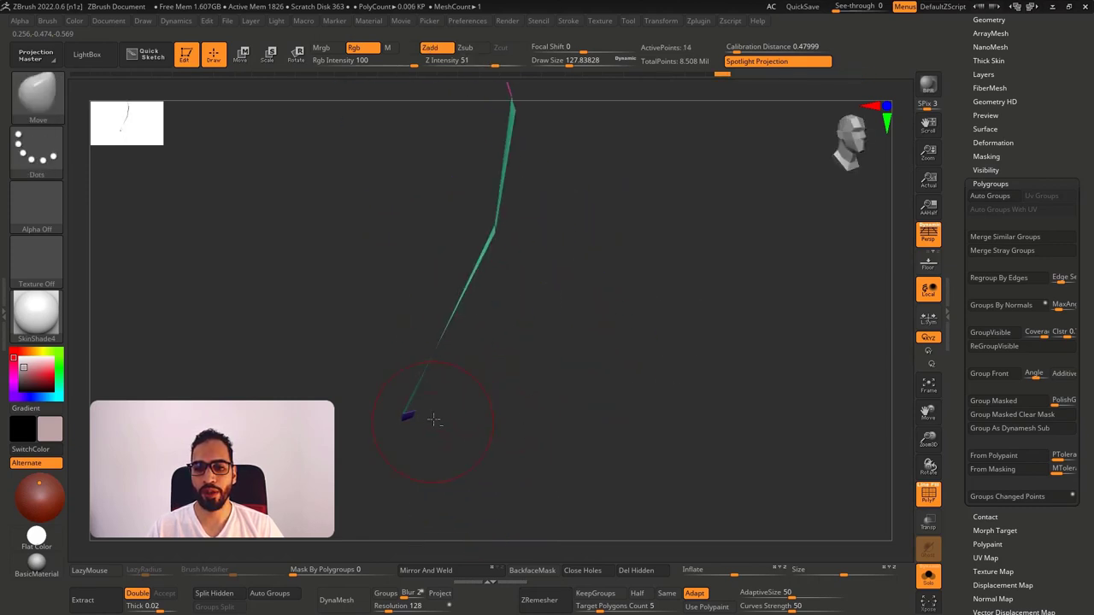
ctrl+alt+shift+drag(439, 413, 412, 409)
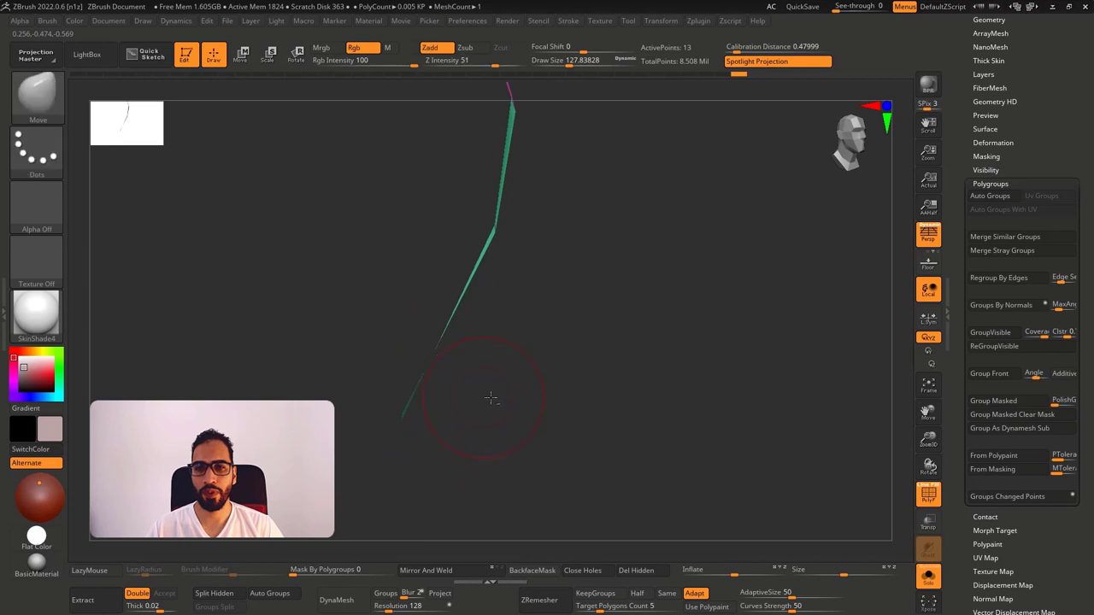
drag(491, 398, 516, 395)
key(ctrl+w)
ctrl+shift+click(559, 379)
ctrl+right_drag(559, 378, 585, 310)
alt+right_drag(586, 219, 585, 311)
right_drag(585, 310, 605, 247)
alt+right_drag(606, 246, 674, 222)
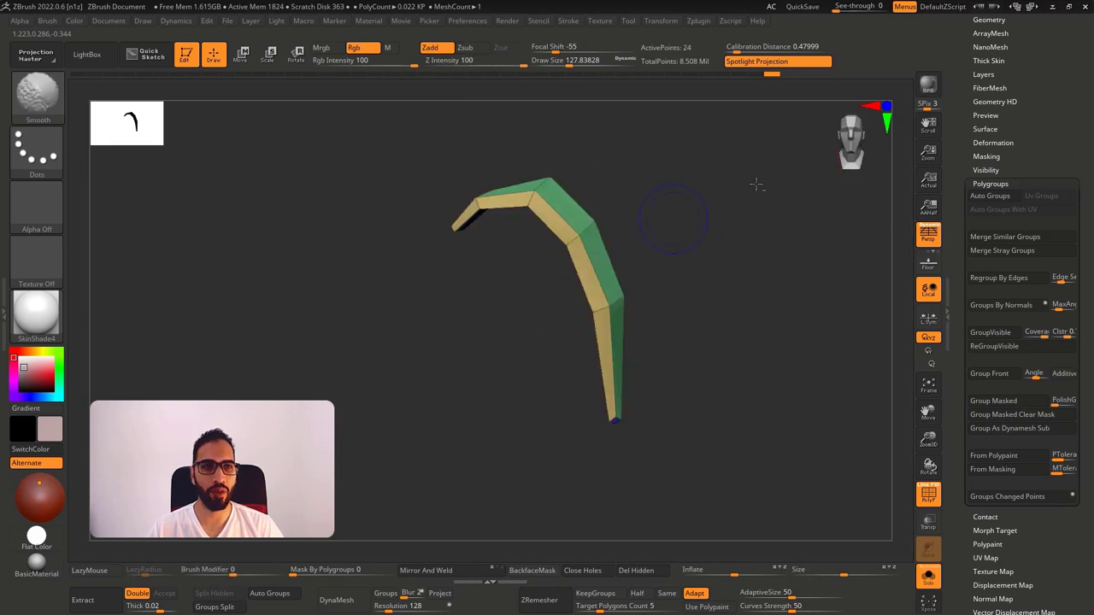
Show the Geometry settings, subdivide the low-poly strand several levels, and inspect its smoothed shape.
drag(1046, 128, 1045, 176)
click(992, 70)
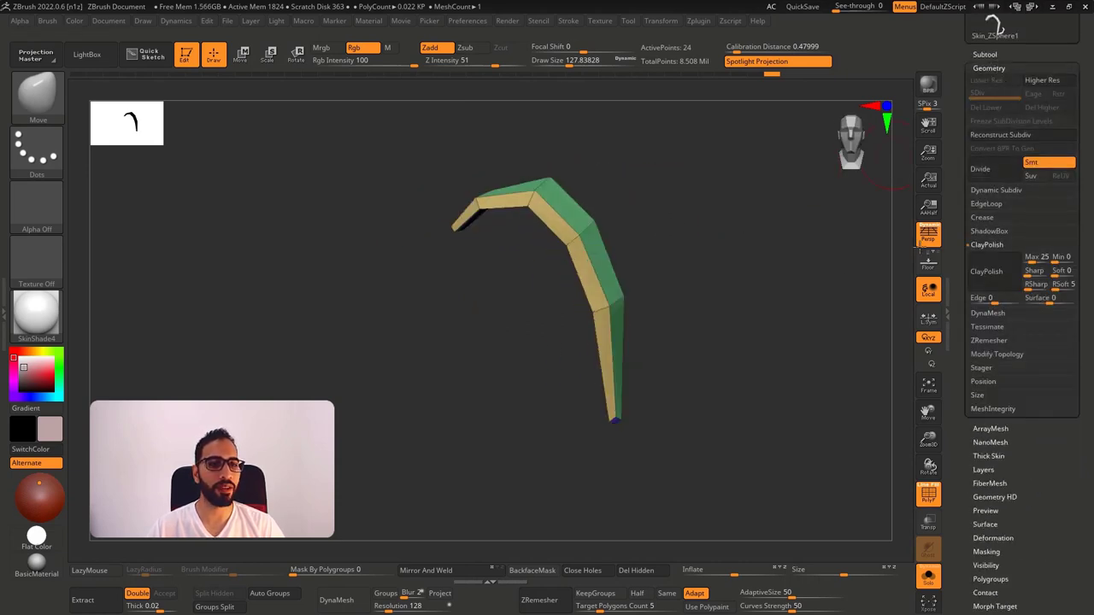
key(ctrl+d)
ctrl+right_drag(670, 286, 642, 271)
key(ctrl+z)
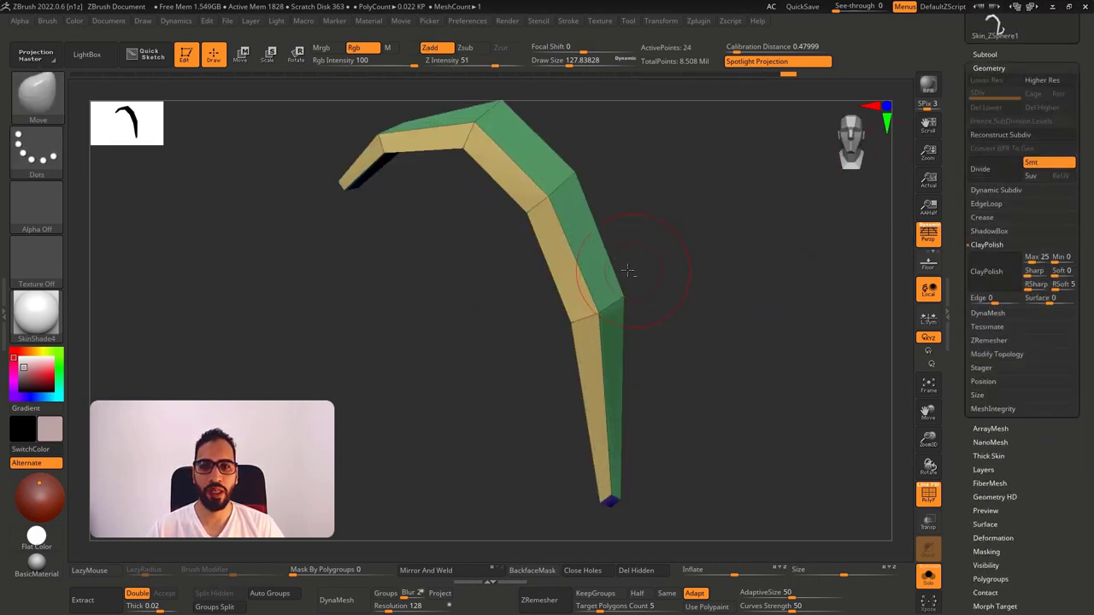
key(ctrl+d)
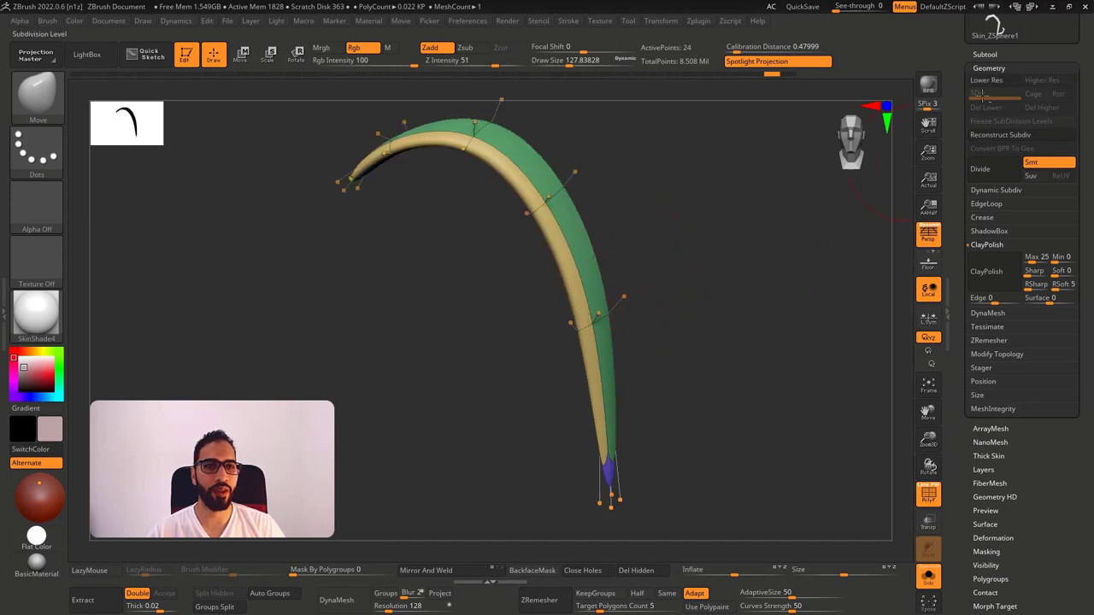
right_drag(547, 238, 663, 190)
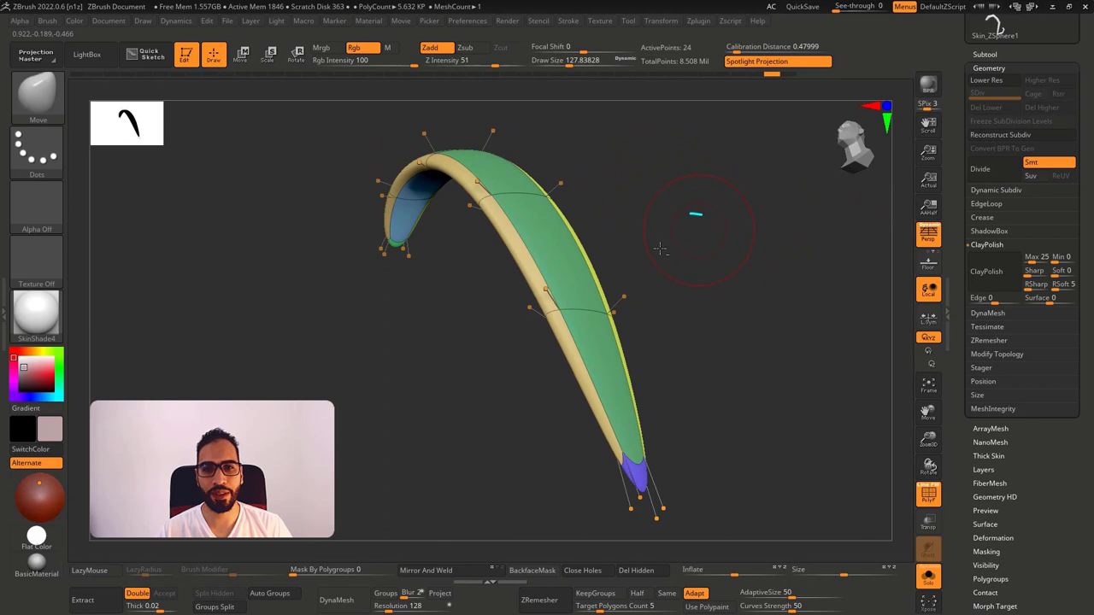
drag(770, 207, 773, 219)
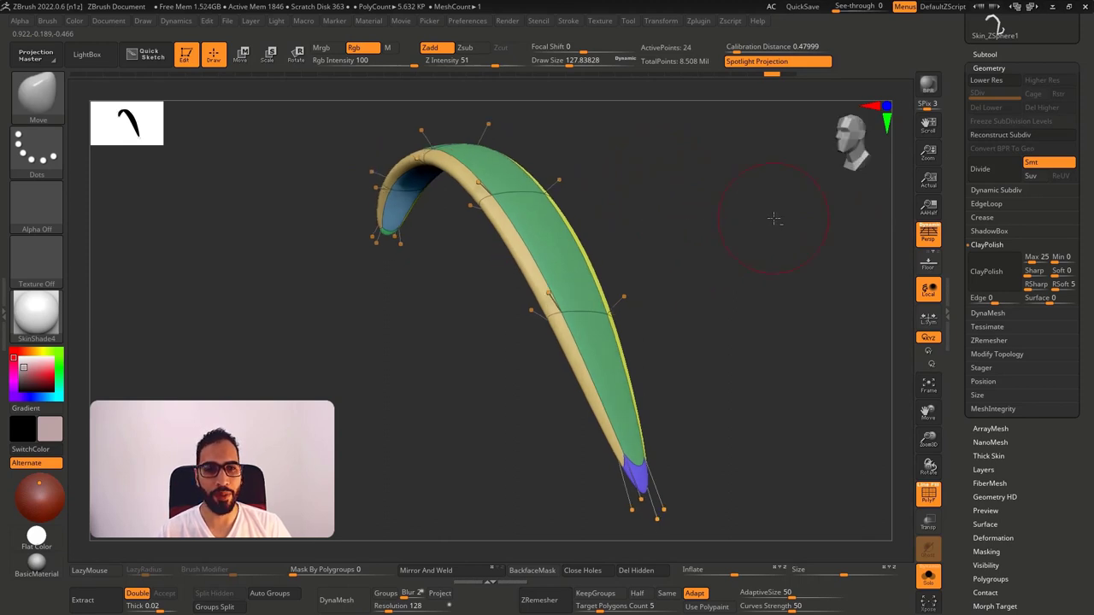
Try creasing the strand's edges along its polygroup borders and compare its lowest and highest subdivision levels.
click(991, 218)
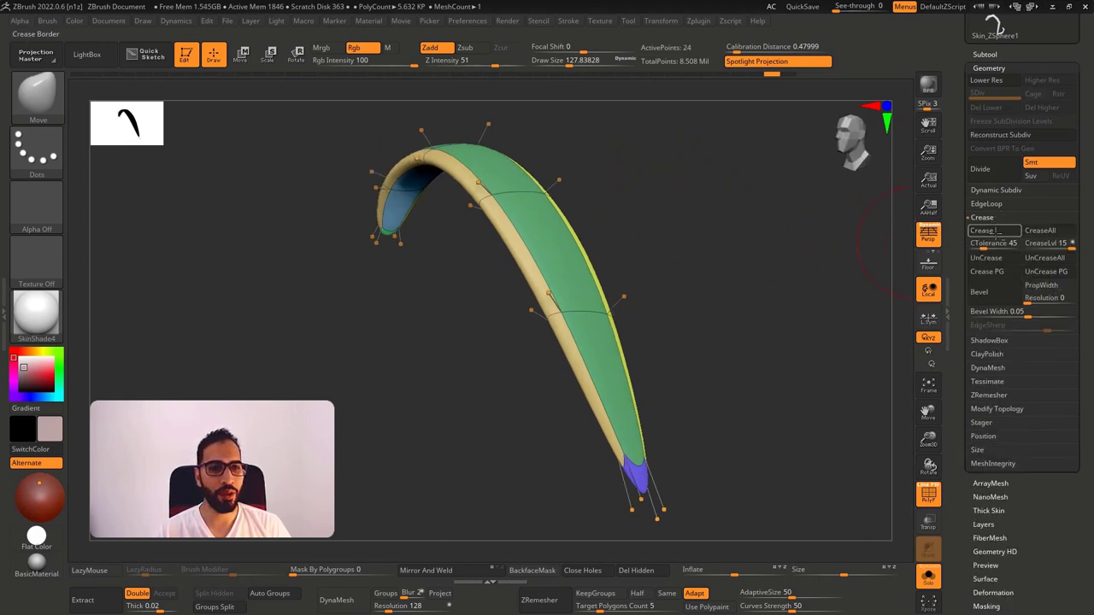
click(985, 271)
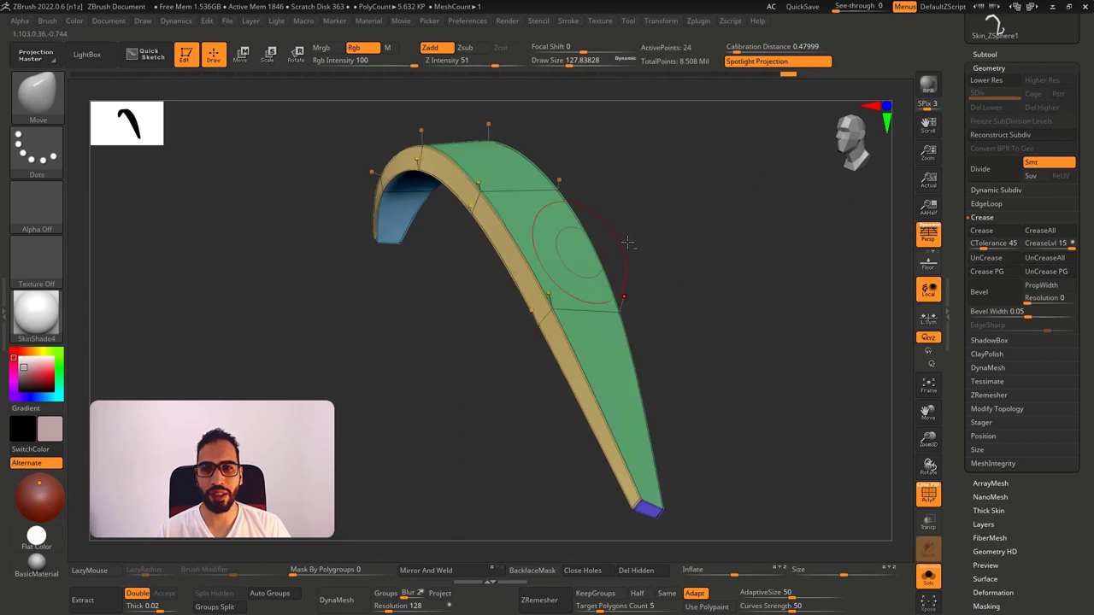
right_drag(628, 243, 654, 244)
key(shift+f)
right_drag(579, 253, 508, 272)
key(shift+f)
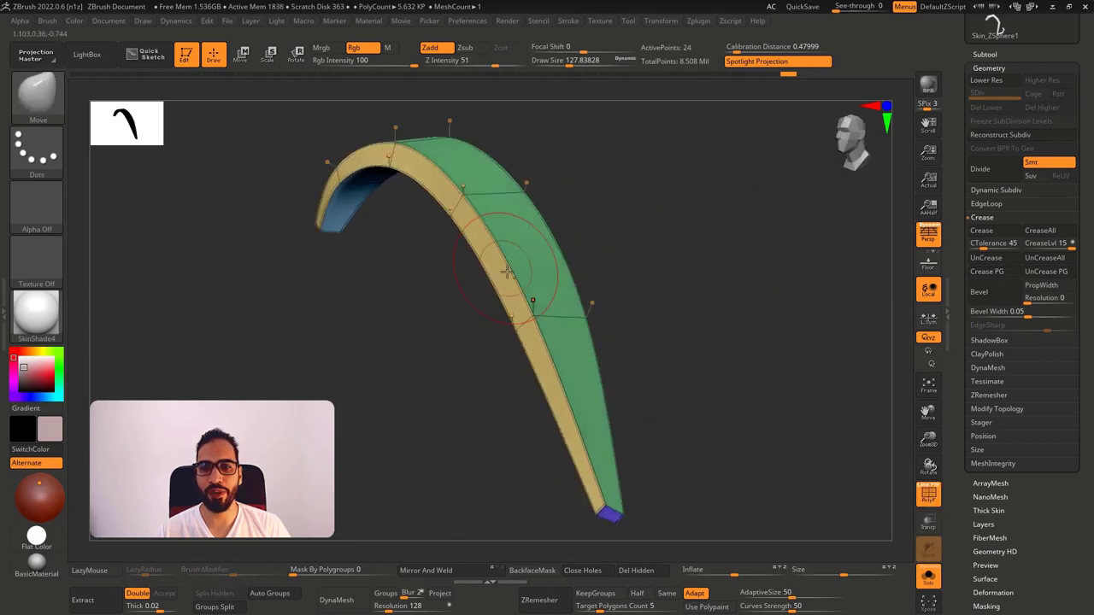
key(shift+d)
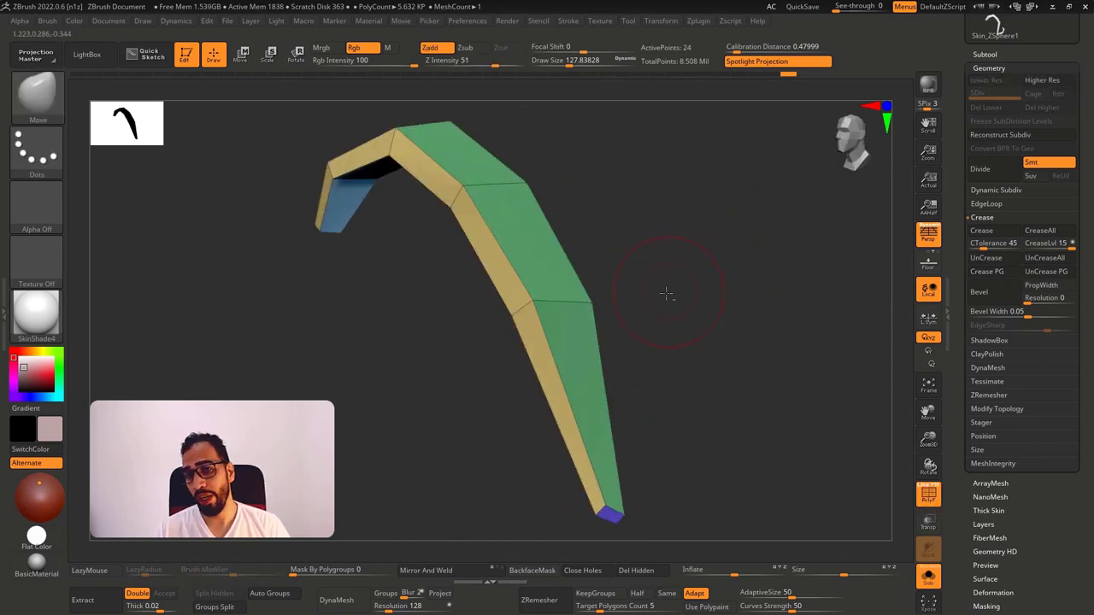
key(d)
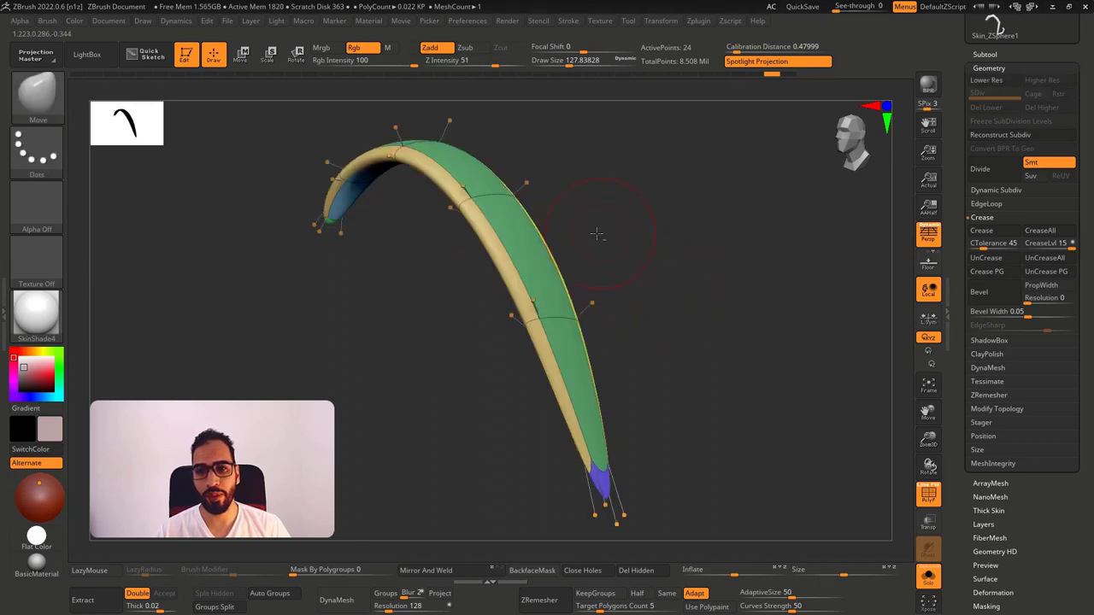
Switch to the ZModeler brush, return the strand to its lowest subdivision, and set the edge action to Insert with a single edge loop.
key(b)
key(z)
key(m)
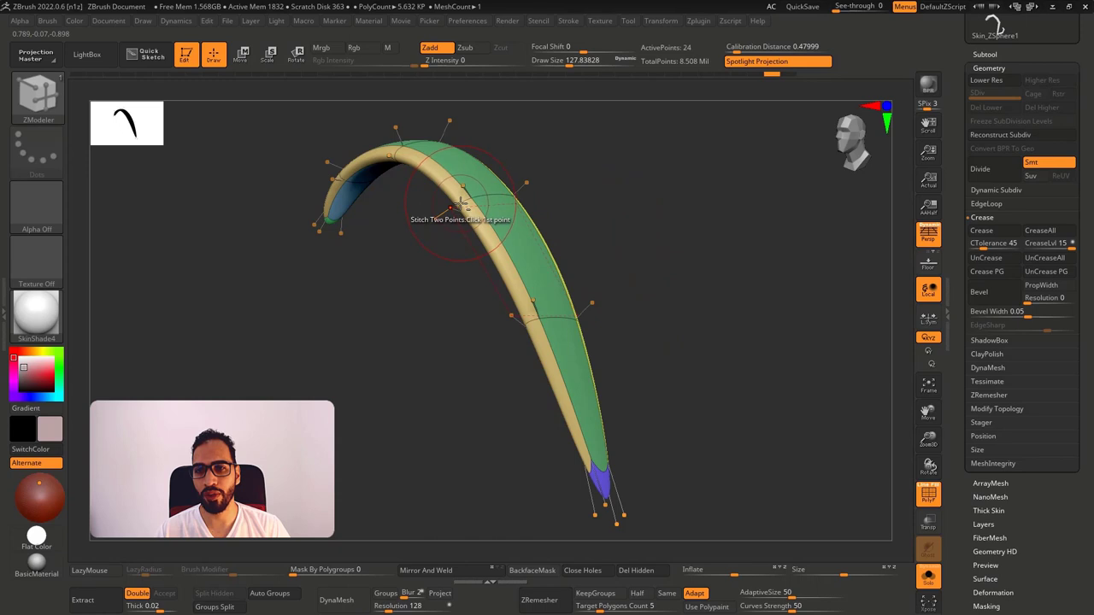
mouse_move(509, 304)
ctrl+right_down()
mouse_move(523, 337)
mouse_move(533, 306)
ctrl+right_up()
key(shift+f)
key(shift+f)
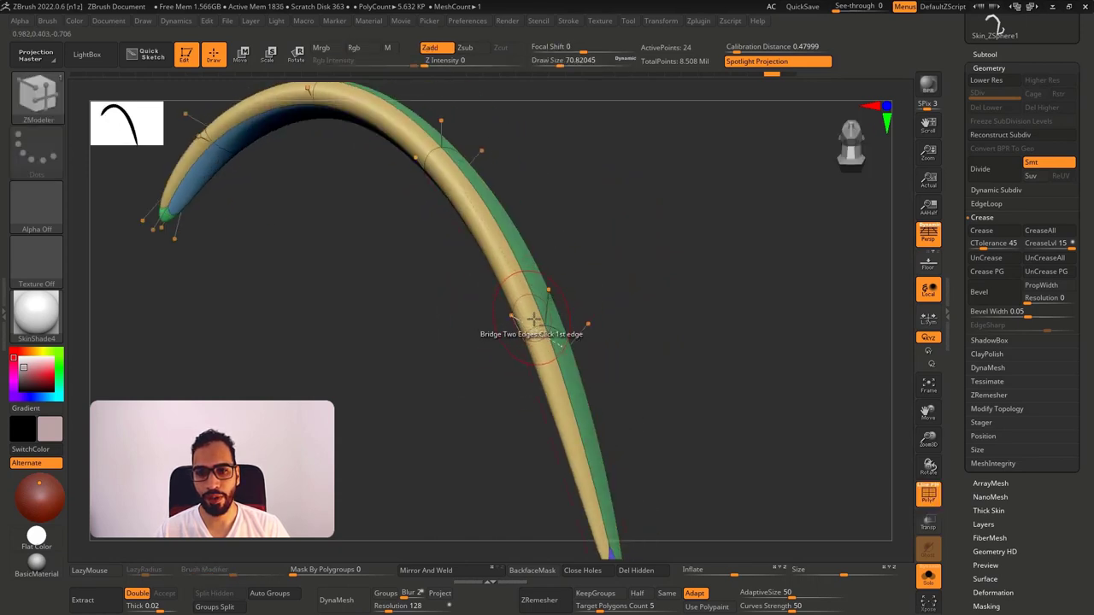
key(shift+d)
key(space)
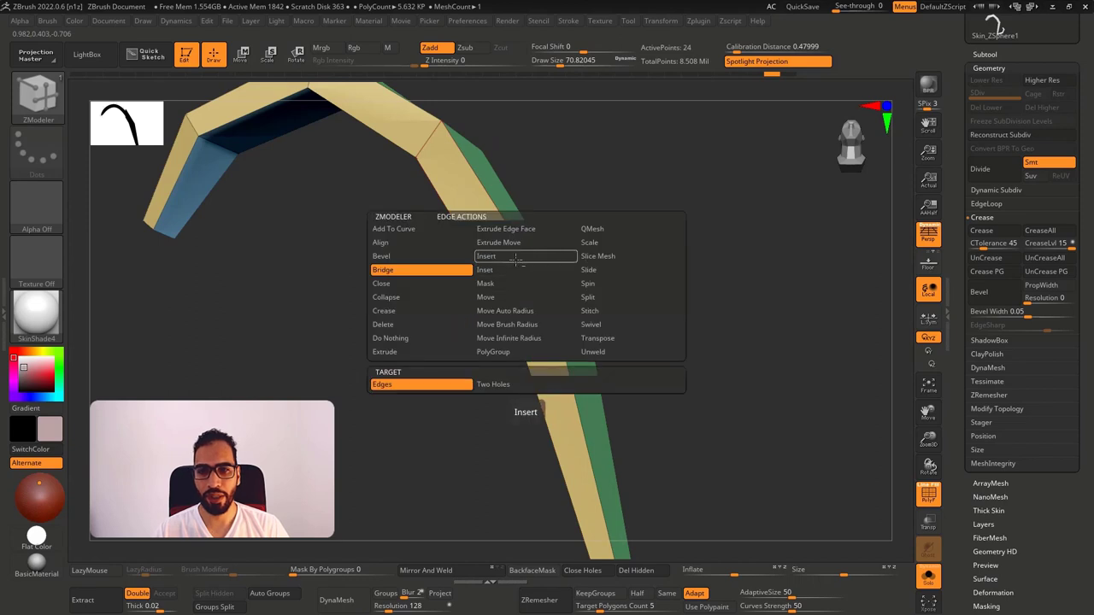
click(516, 257)
click(515, 383)
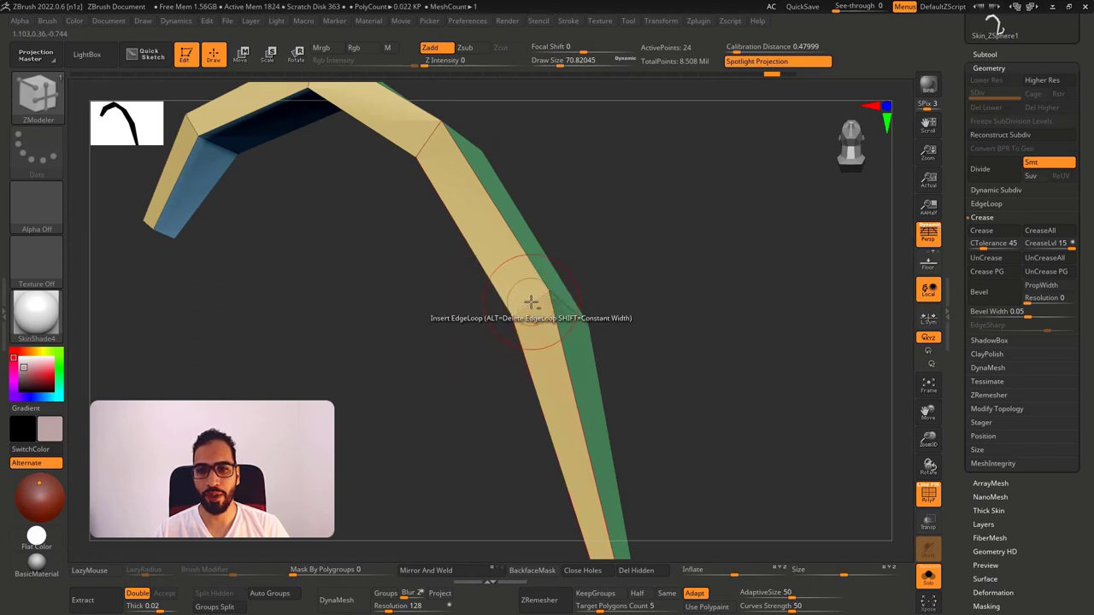
Insert a lengthwise edge loop along the tan side and inspect the smoothed strand without the polyframe.
click(531, 305)
key(d)
key(shift+f)
mouse_move(676, 268)
mouse_down()
mouse_move(583, 290)
mouse_move(665, 241)
mouse_up()
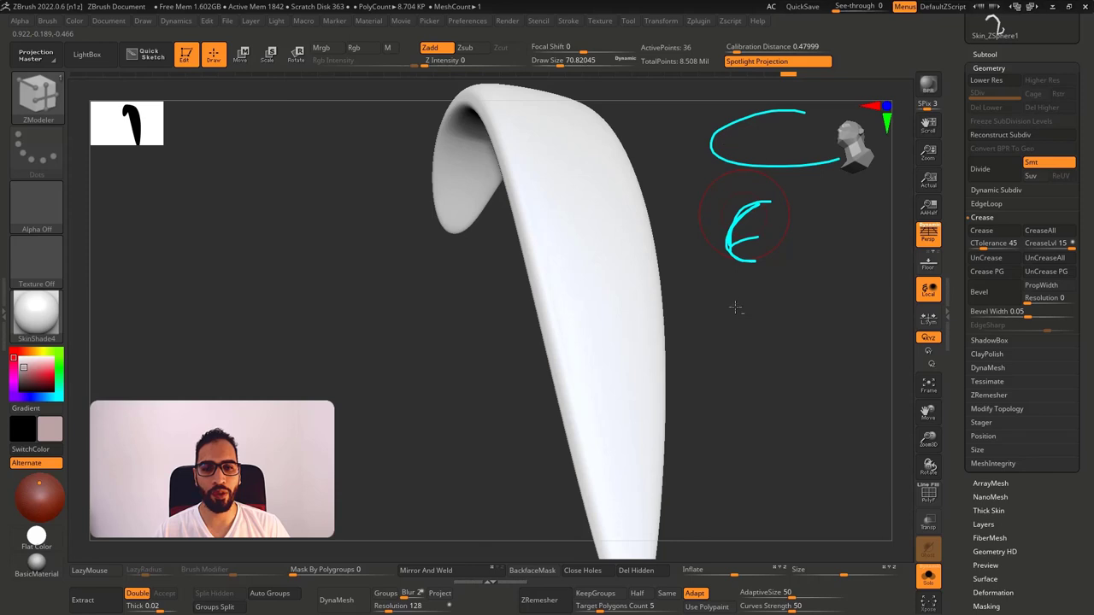
mouse_move(733, 291)
mouse_down()
mouse_move(713, 364)
mouse_move(744, 358)
mouse_move(782, 280)
mouse_up()
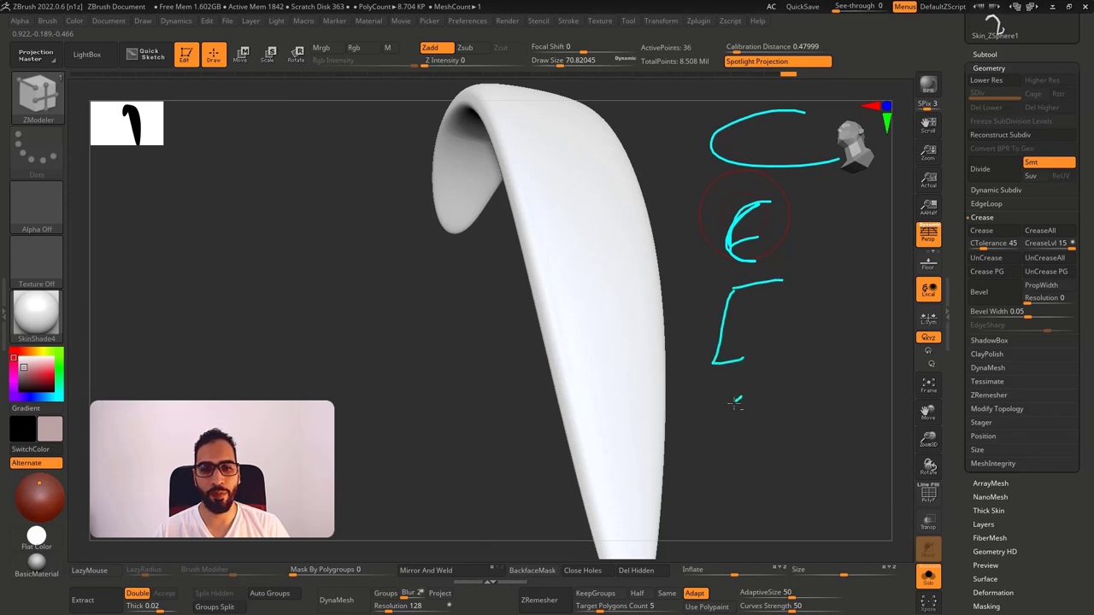
drag(734, 401, 727, 447)
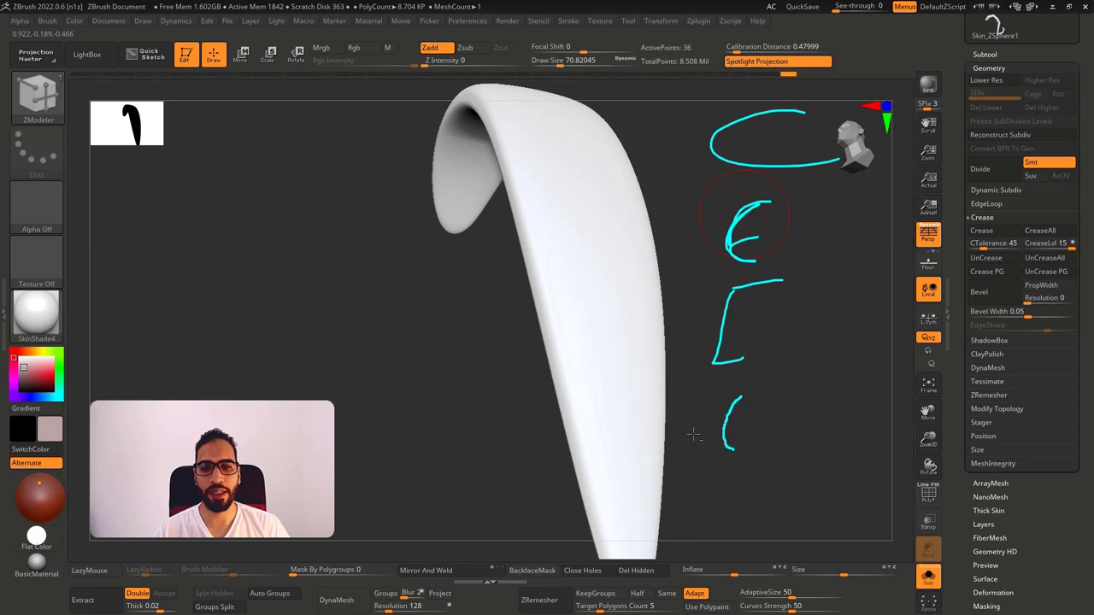
key(Escape)
Undo the edge loop at the lowest subdivision, reinsert it along the tan side, and view the strand at its highest level.
drag(476, 347, 551, 334)
key(shift+d)
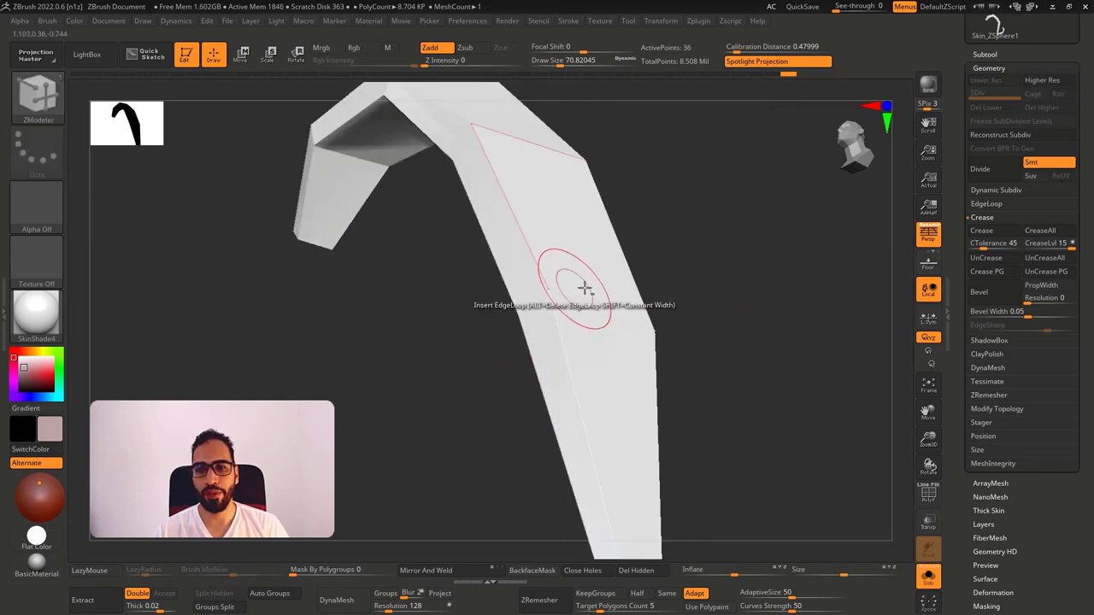
right_drag(585, 288, 542, 301)
key(shift+f)
key(ctrl+z)
click(538, 297)
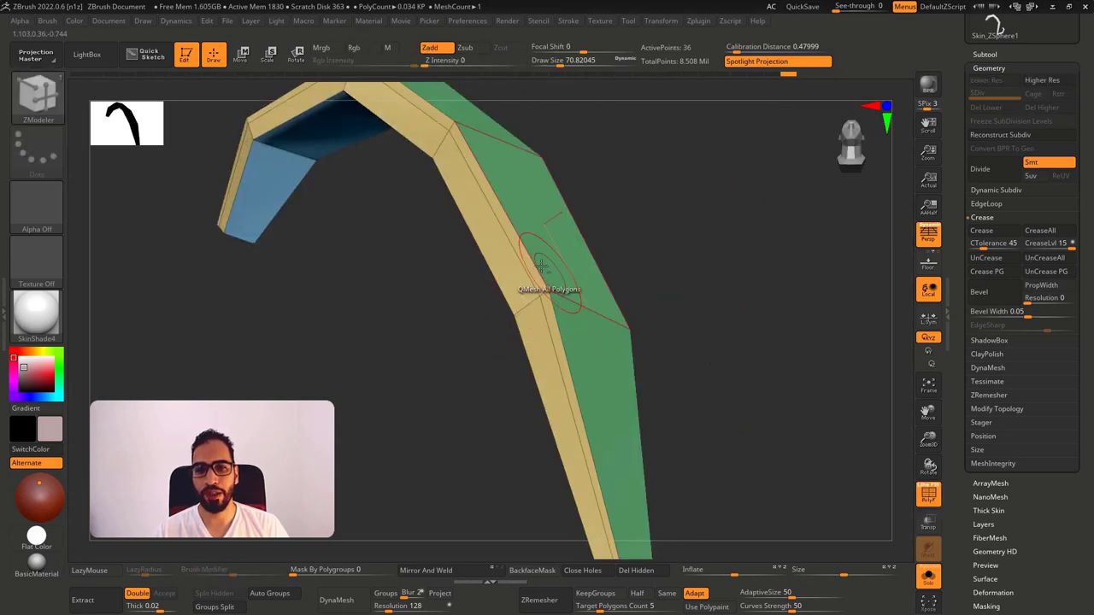
drag(533, 276, 549, 262)
key(Escape)
drag(691, 265, 677, 269)
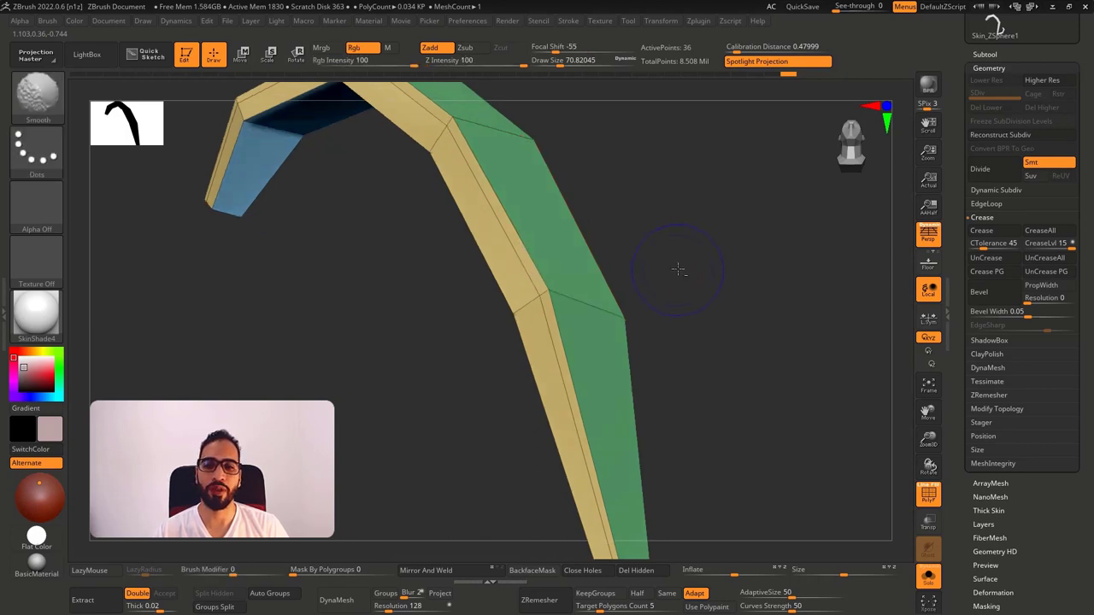
key(shift+f)
key(d)
ctrl+right_drag(675, 286, 656, 270)
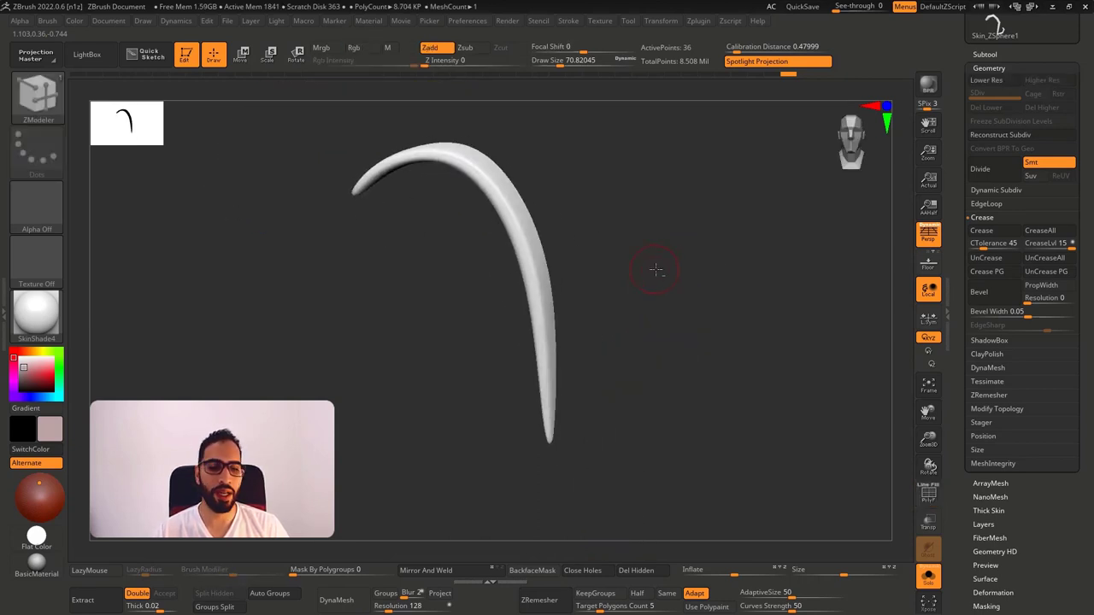
Switch to the browser to examine the hair strands on the witch sculpt reference, and return to ZBrush.
key(super)
click(434, 604)
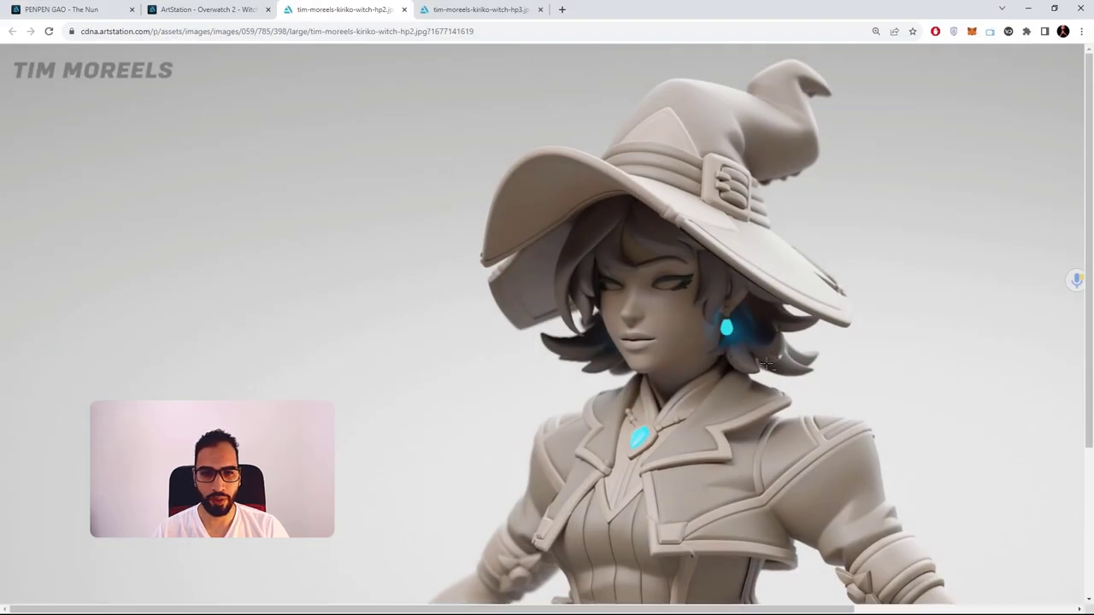
mouse_move(728, 337)
mouse_down()
mouse_move(761, 387)
mouse_move(699, 363)
mouse_up()
key(Escape)
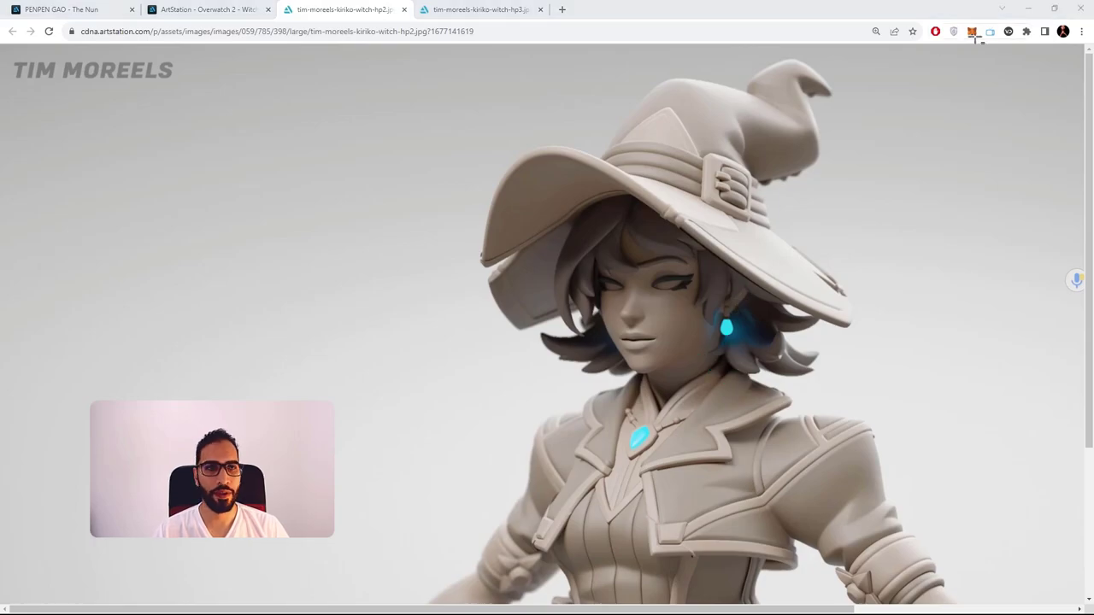
click(1023, 6)
Insert the lengthwise edge loop again on the lowest-level strand and inspect the bevel-like side at the highest subdivision.
right_drag(718, 269, 607, 251)
key(shift+d)
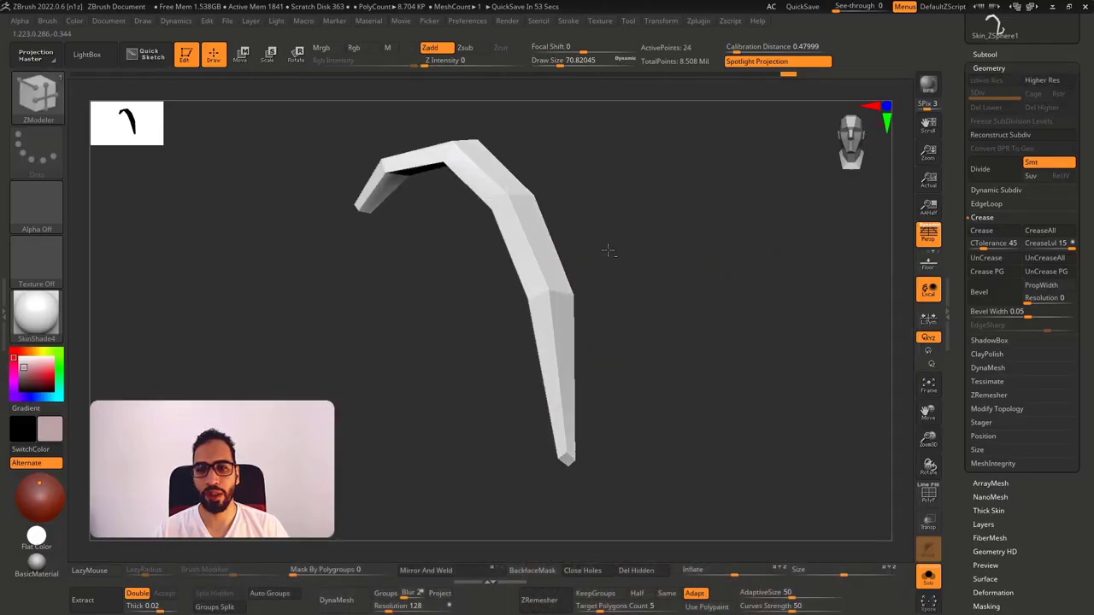
key(shift+f)
ctrl+right_drag(538, 275, 566, 338)
drag(538, 296, 521, 302)
key(shift+f)
key(d)
ctrl+right_drag(681, 313, 677, 274)
right_drag(677, 273, 634, 280)
mouse_move(514, 232)
mouse_down()
mouse_move(524, 248)
mouse_move(512, 196)
mouse_up()
key(Escape)
Undo the edge loop at the lowest subdivision and turn off Solo mode to show the whole character.
mouse_move(577, 190)
right_down()
mouse_move(584, 232)
mouse_move(620, 271)
right_up()
key(shift+d)
key(ctrl+z)
key(shift+f)
key(alt+s)
key(alt+s)
key(alt+s)
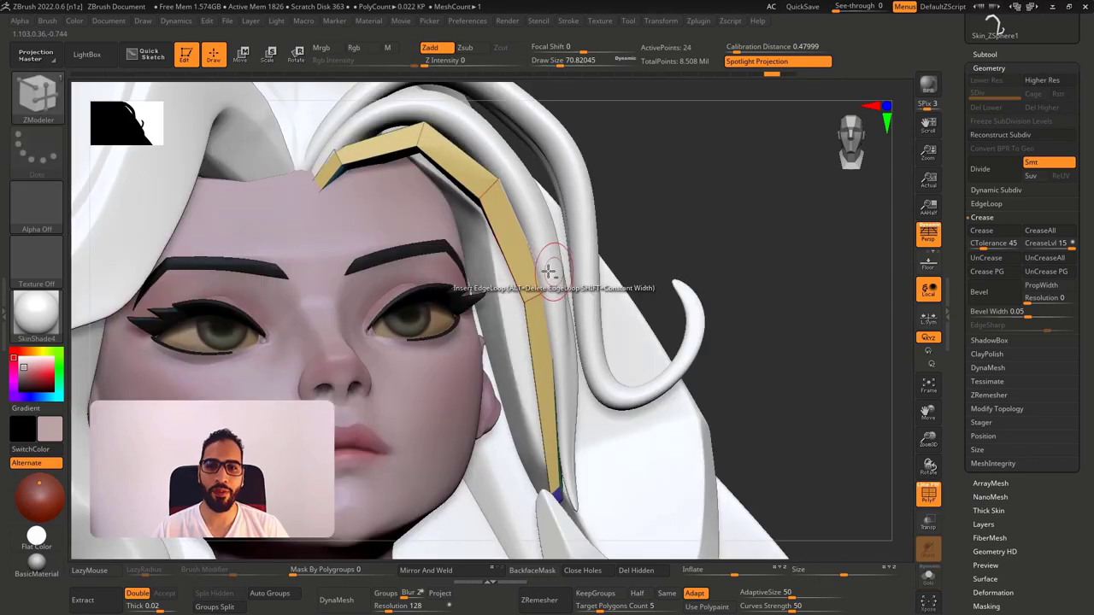
Insert two lengthwise edge loops along the strand's tan side and view it at the highest subdivision without the polyframe.
click(539, 294)
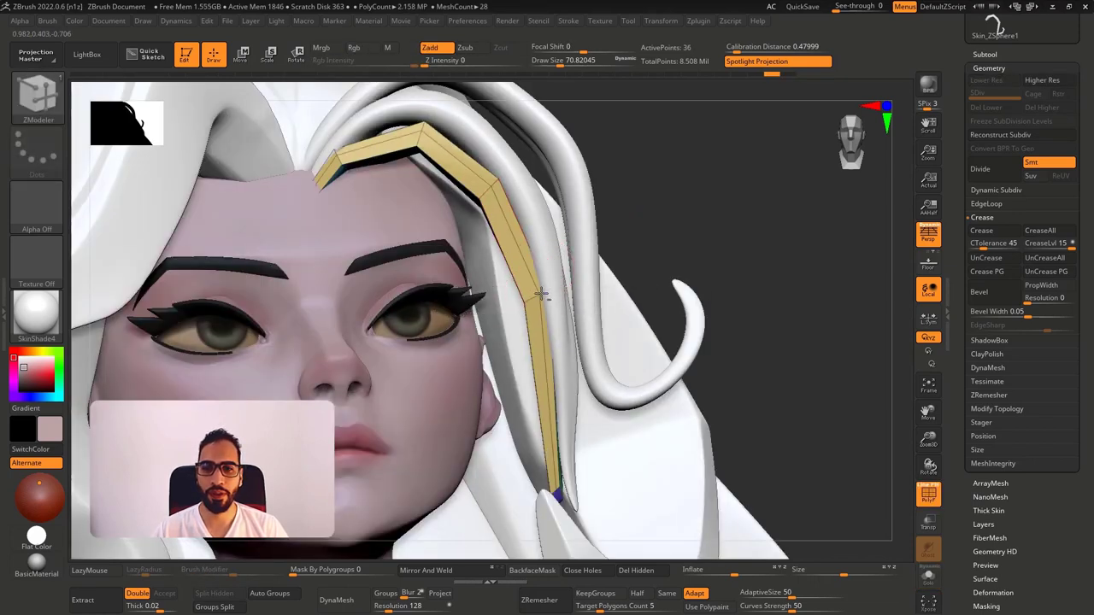
click(533, 296)
key(d)
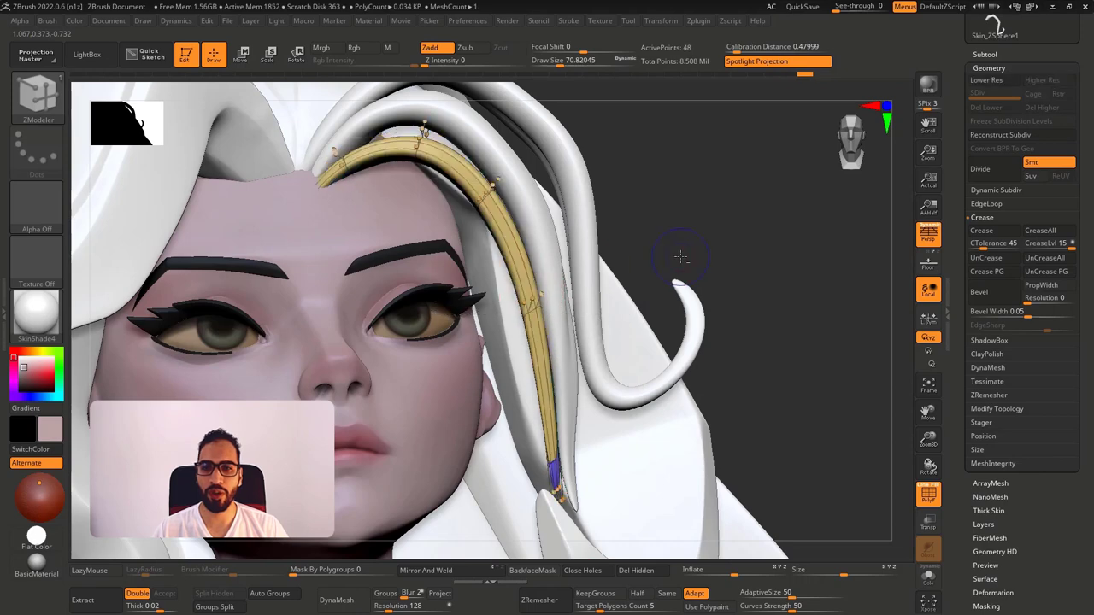
key(shift+f)
right_drag(682, 256, 665, 272)
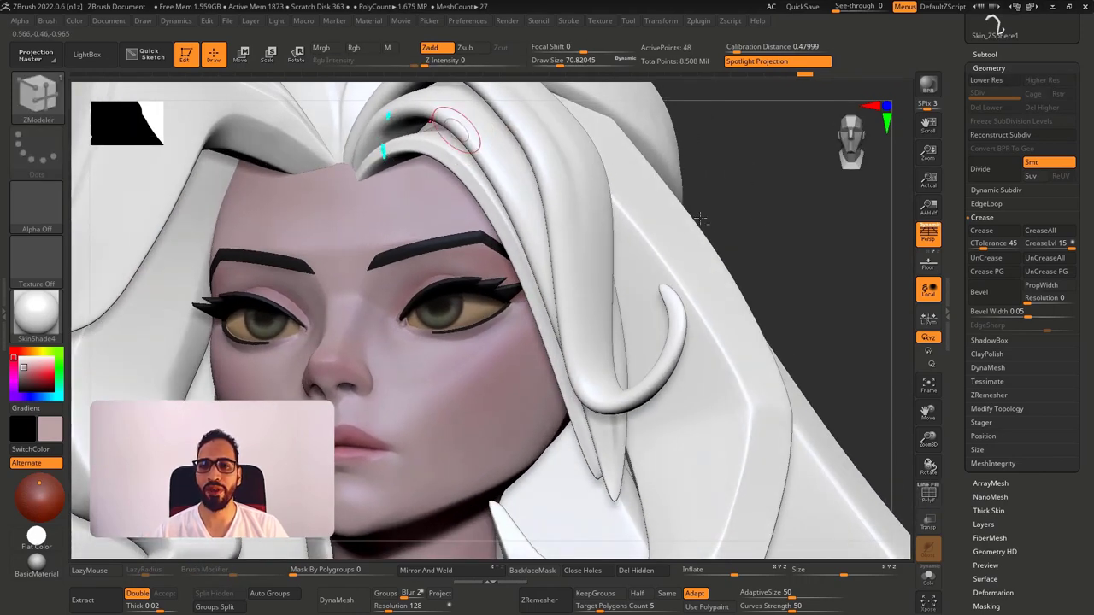
drag(773, 205, 766, 224)
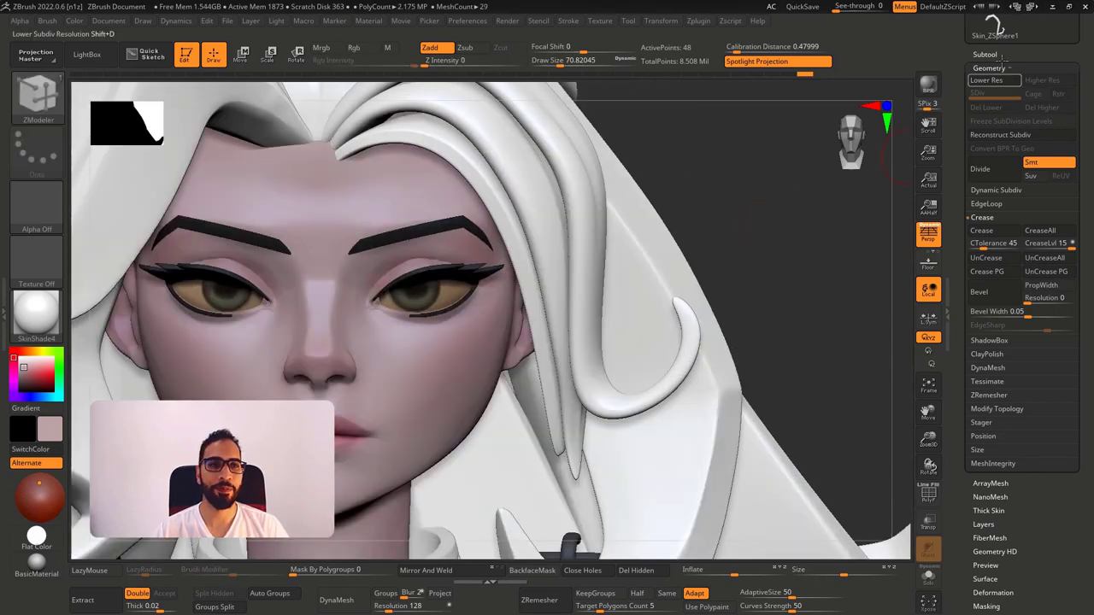